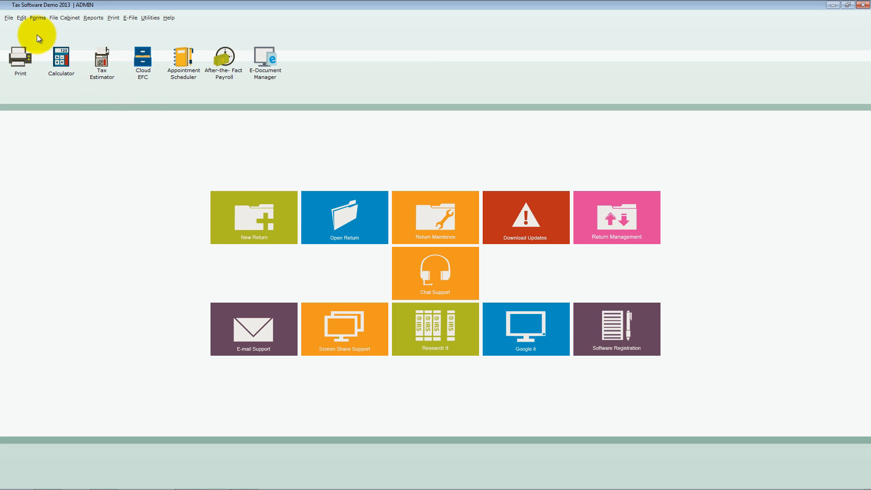
# - View the blank New Tax Return form, then close it without creating a return
pyautogui.click(8, 18)
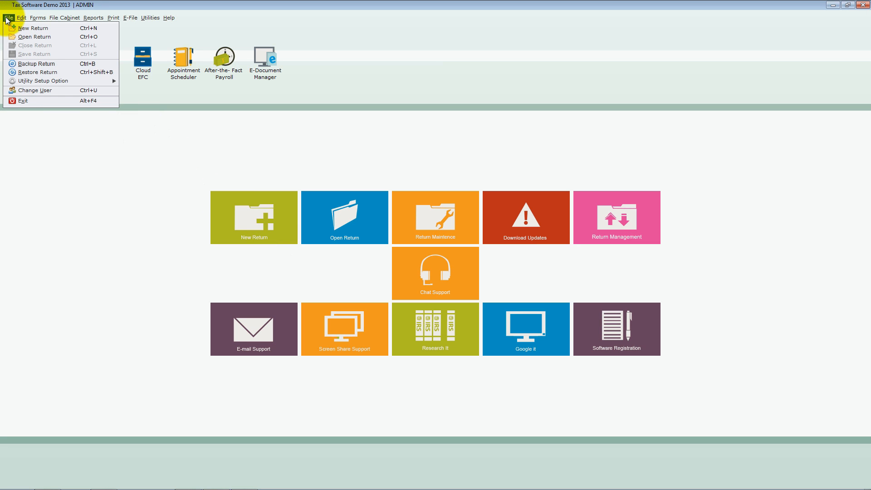
pyautogui.moveTo(21, 19)
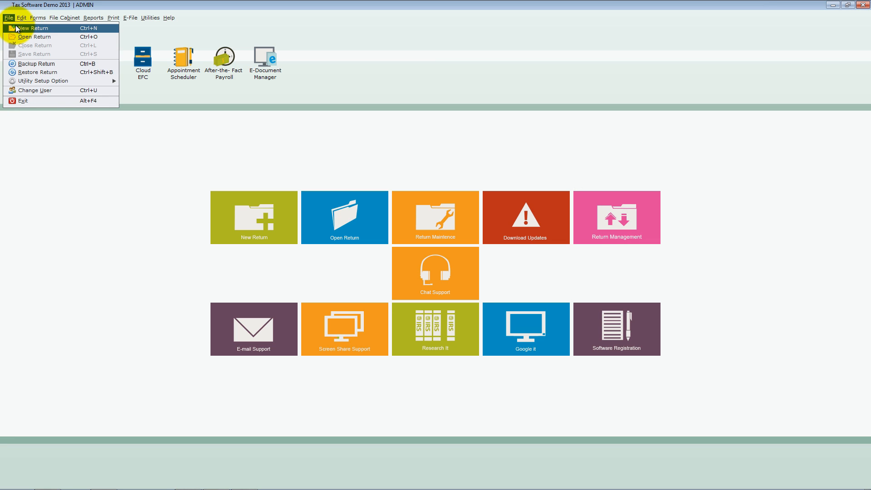
pyautogui.click(93, 29)
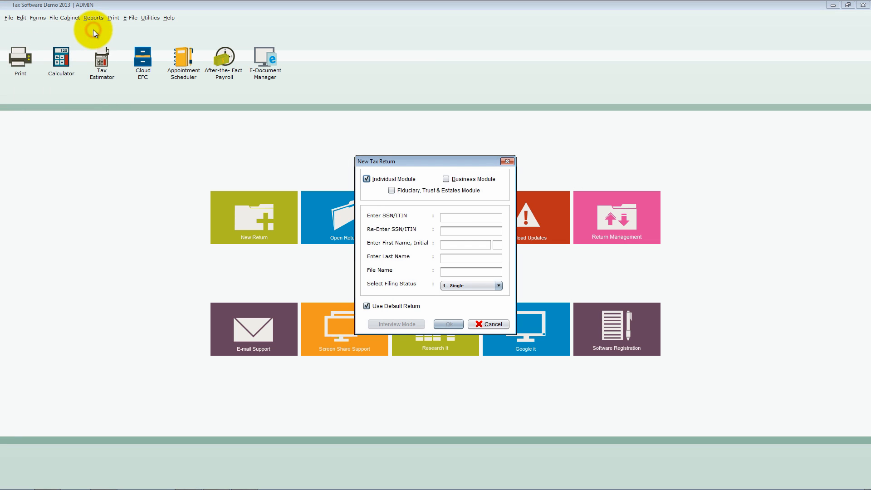
pyautogui.click(506, 162)
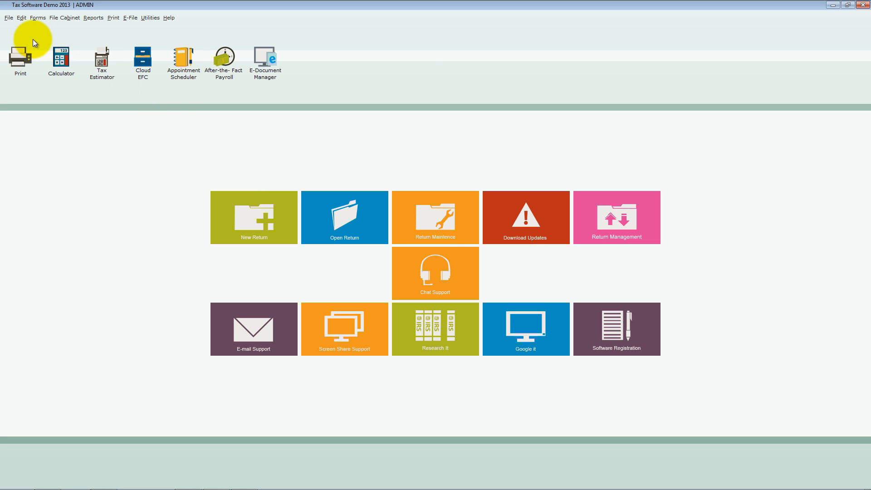
# - View the list of existing 1040 returns and close it without opening one
pyautogui.click(8, 18)
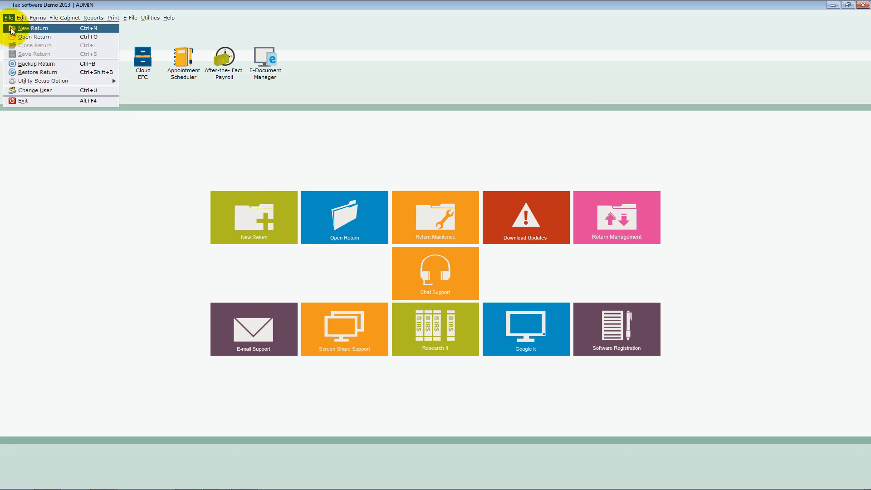
pyautogui.click(102, 38)
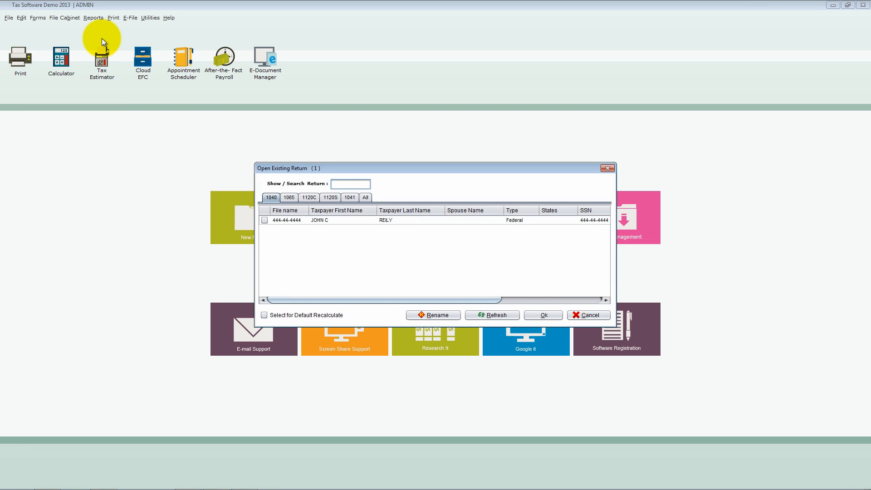
pyautogui.click(607, 169)
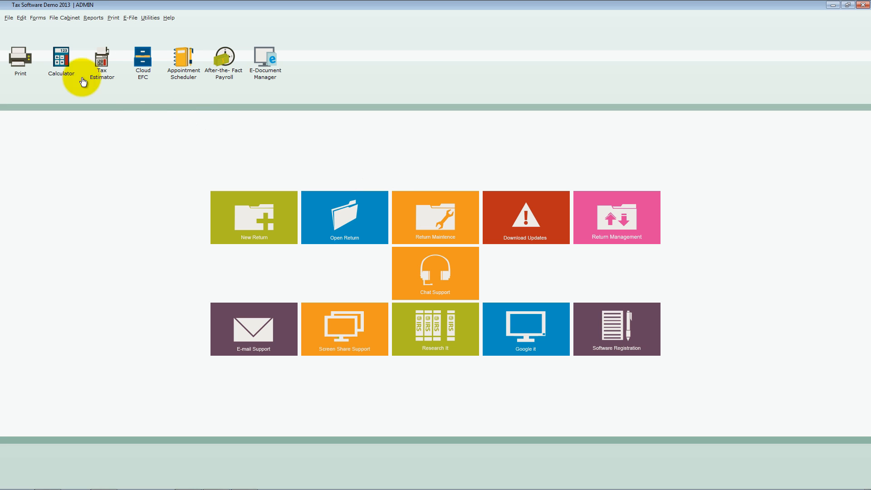
# - View the User Return Maintenance window with its repair, reindex, move and delete options, and close it
pyautogui.click(10, 18)
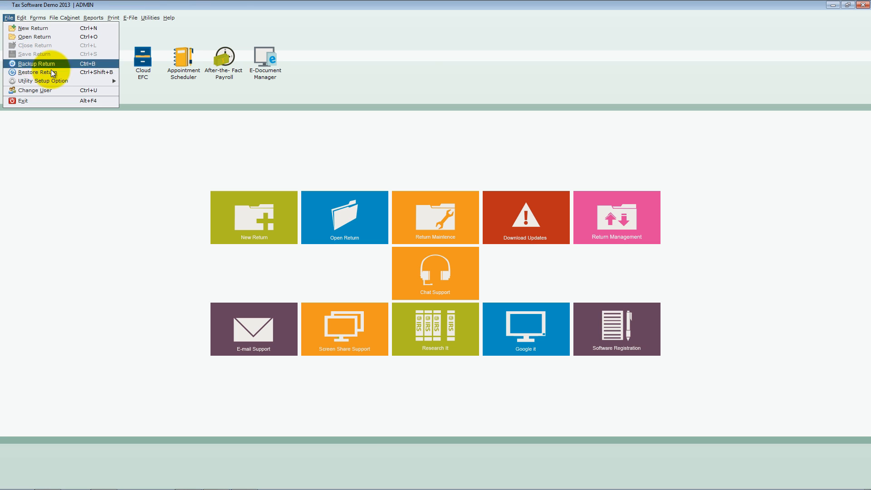
pyautogui.moveTo(99, 80)
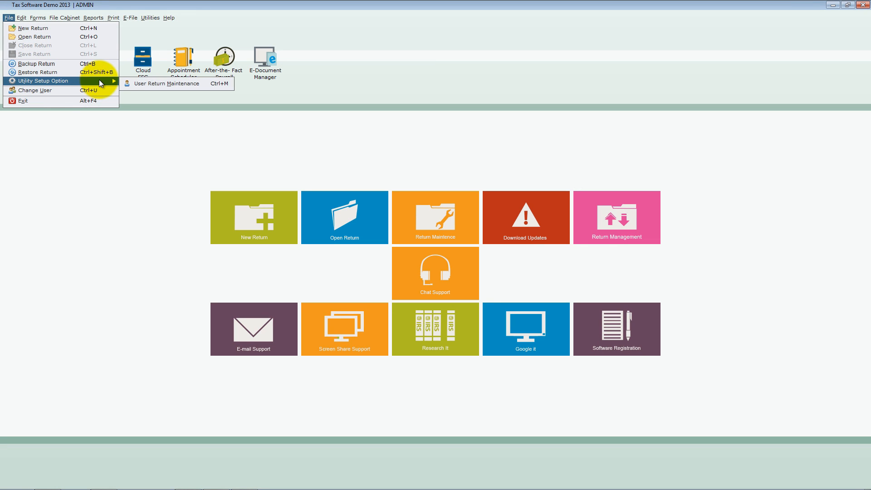
pyautogui.click(152, 84)
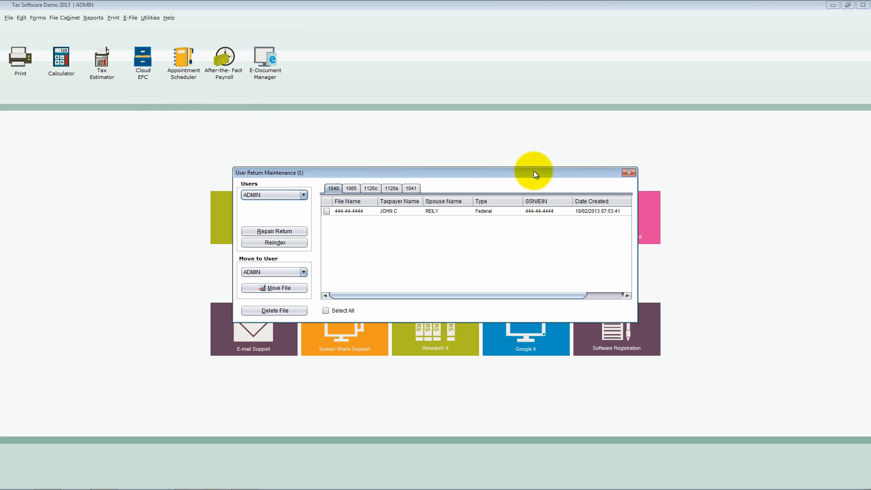
pyautogui.click(628, 173)
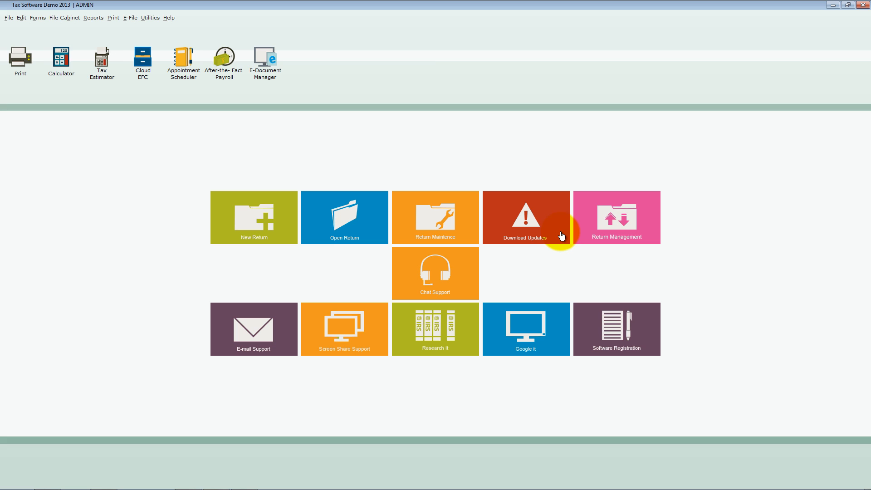
# - Look through the internet options for return management, program updates and state downloads
pyautogui.click(148, 18)
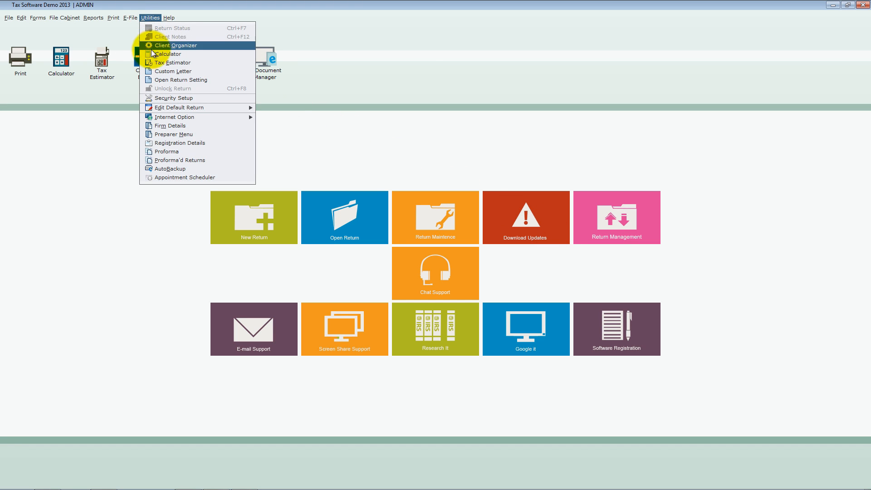
pyautogui.moveTo(228, 118)
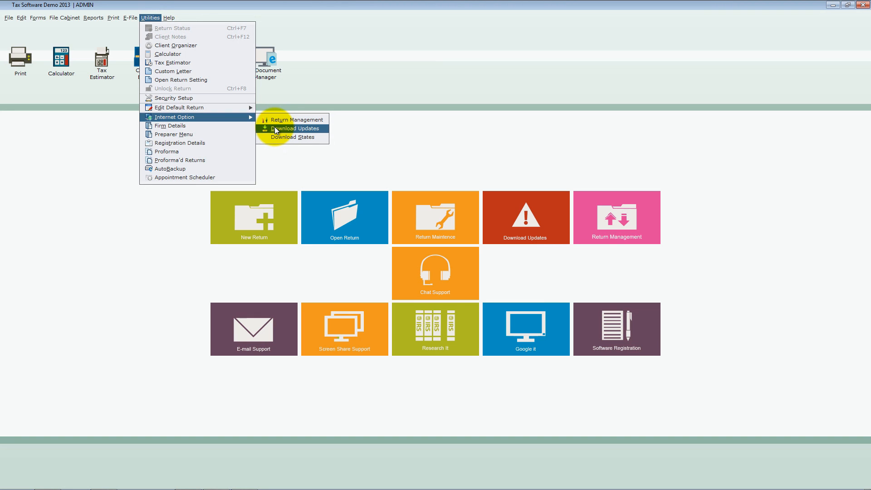
pyautogui.click(405, 132)
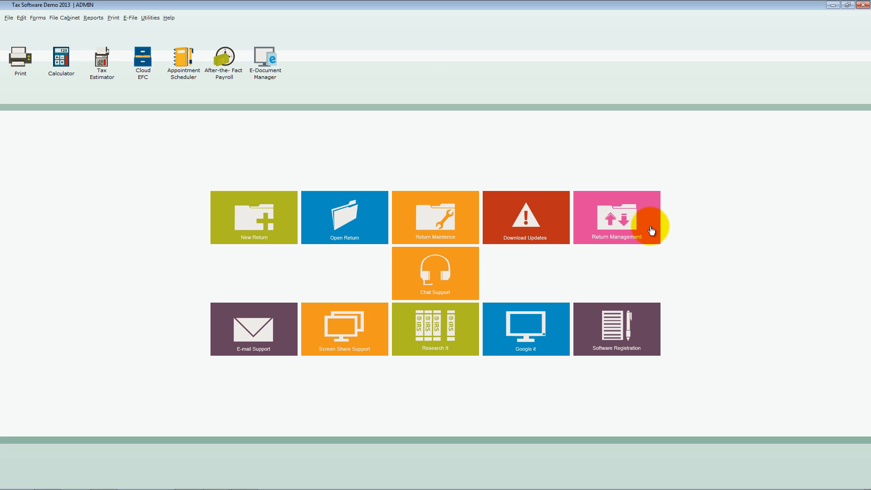
pyautogui.click(151, 18)
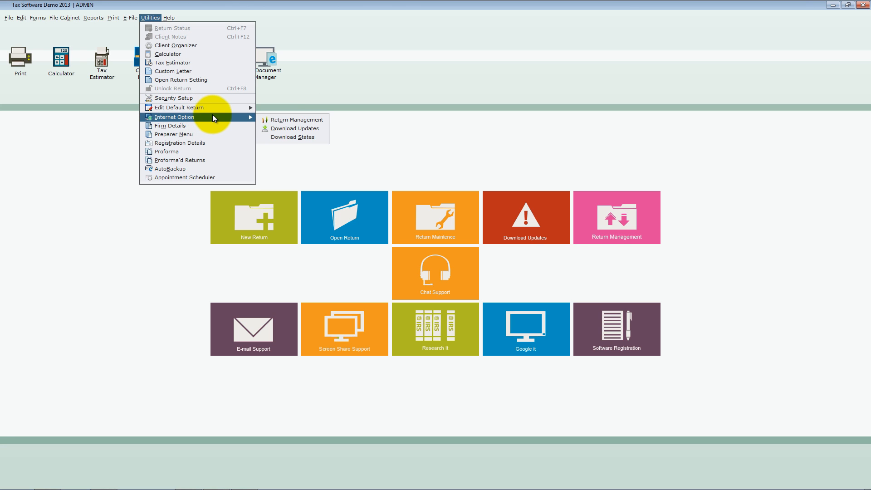
pyautogui.click(265, 120)
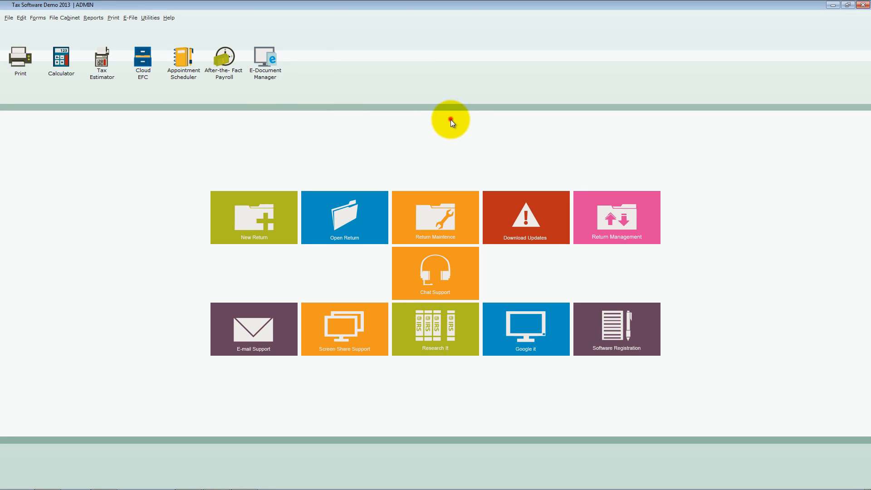
# - View the chat support login page and the pre-addressed support e-mail, closing both and discarding the message
pyautogui.click(465, 283)
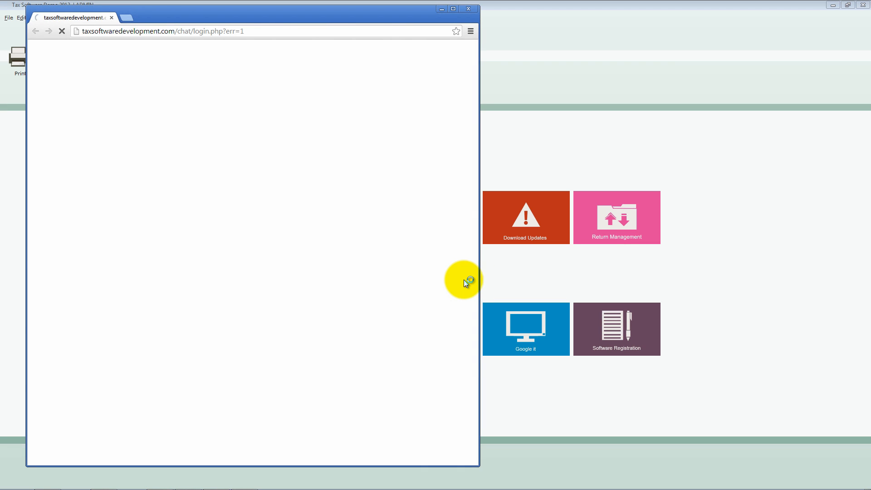
pyautogui.click(468, 9)
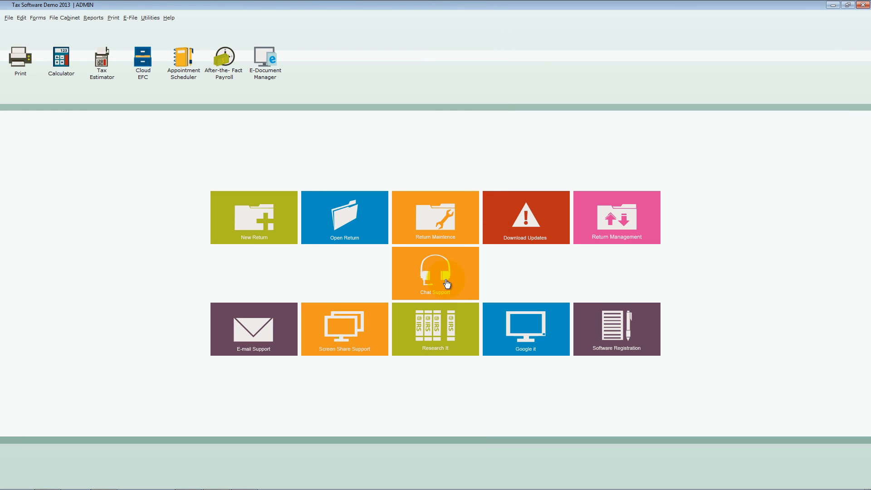
pyautogui.click(288, 351)
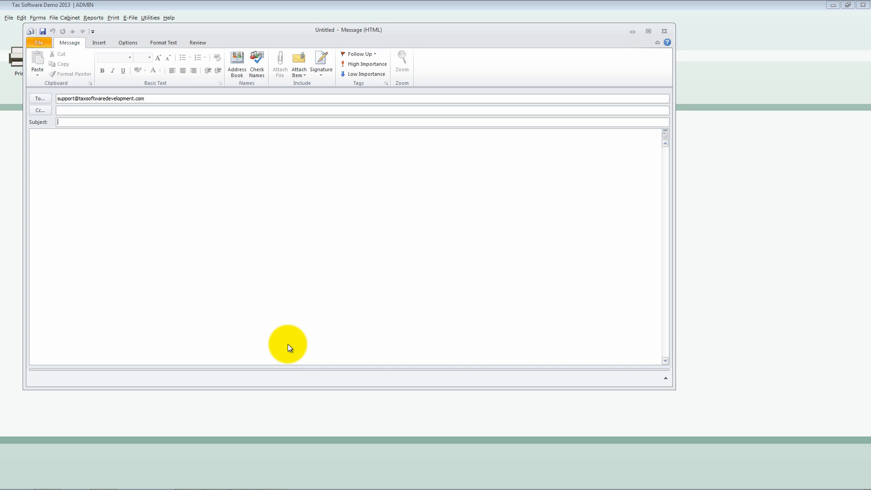
pyautogui.click(155, 97)
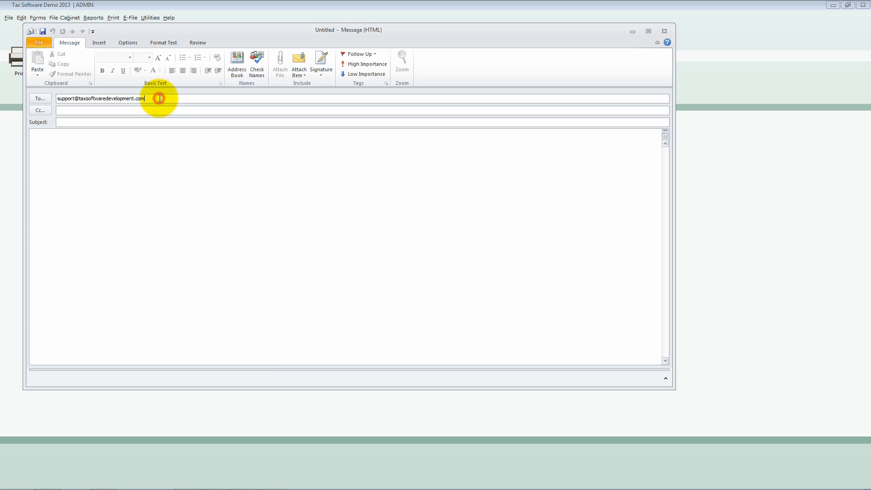
pyautogui.click(664, 31)
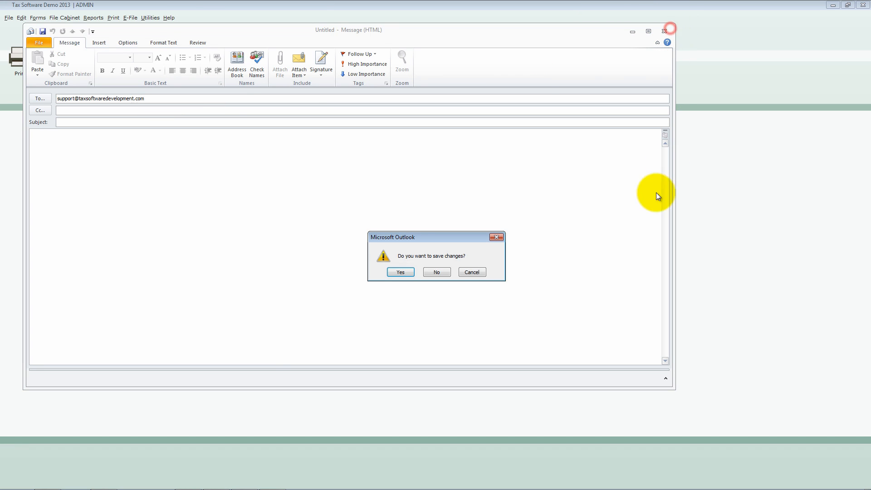
pyautogui.click(436, 272)
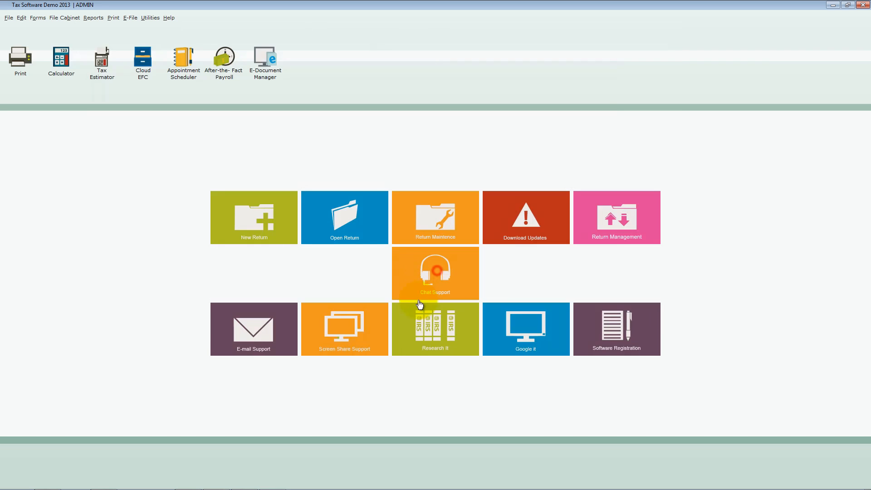
# - View the eBLVD screen share support page and the IRS Help & Resources research page, closing each one
pyautogui.click(378, 346)
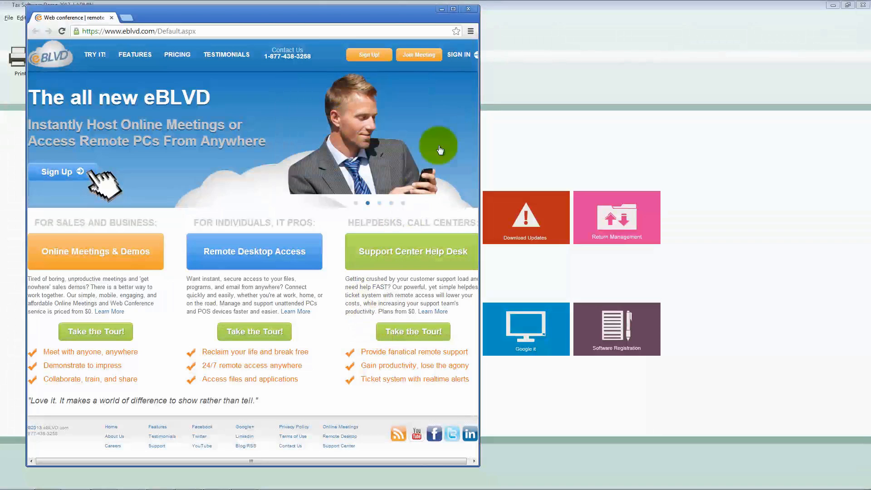
pyautogui.click(470, 9)
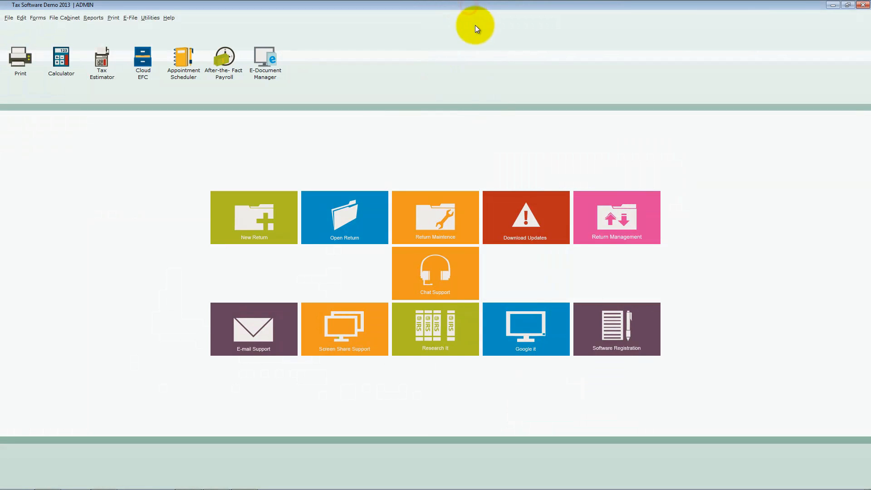
pyautogui.click(472, 325)
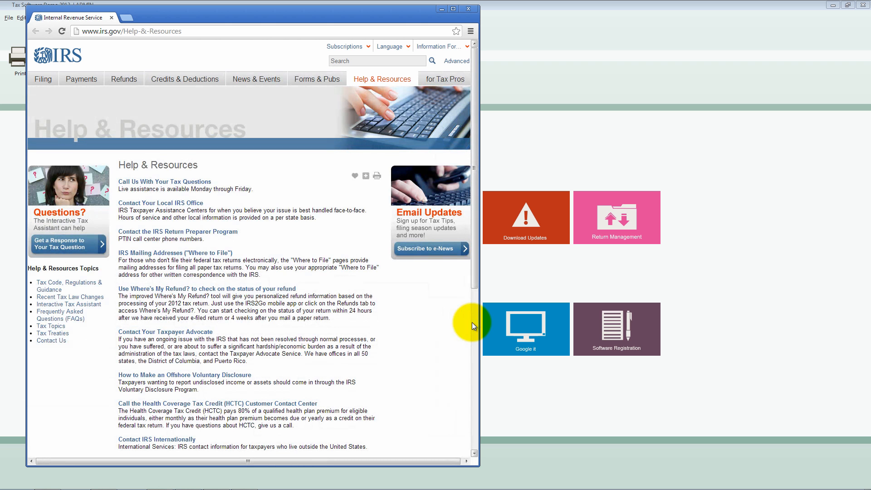
pyautogui.click(467, 8)
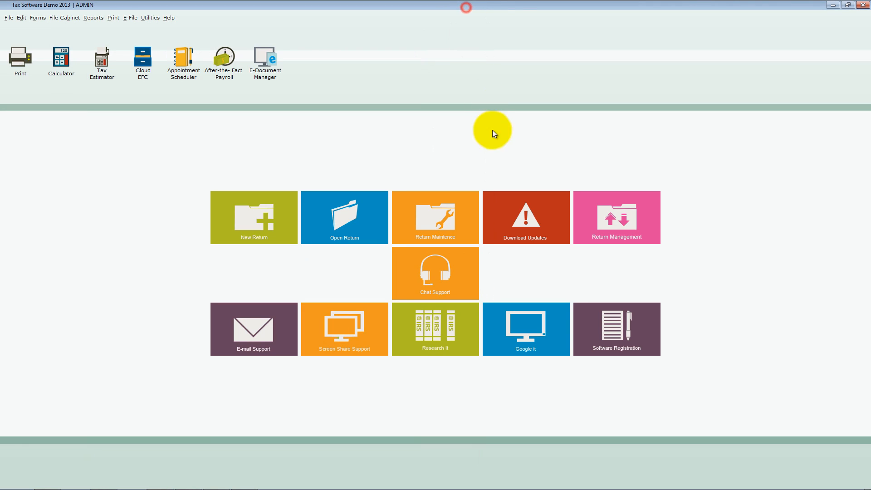
# - View the Google search page and the Registration Details form with its Customer ID and Product ID fields, closing both
pyautogui.click(562, 334)
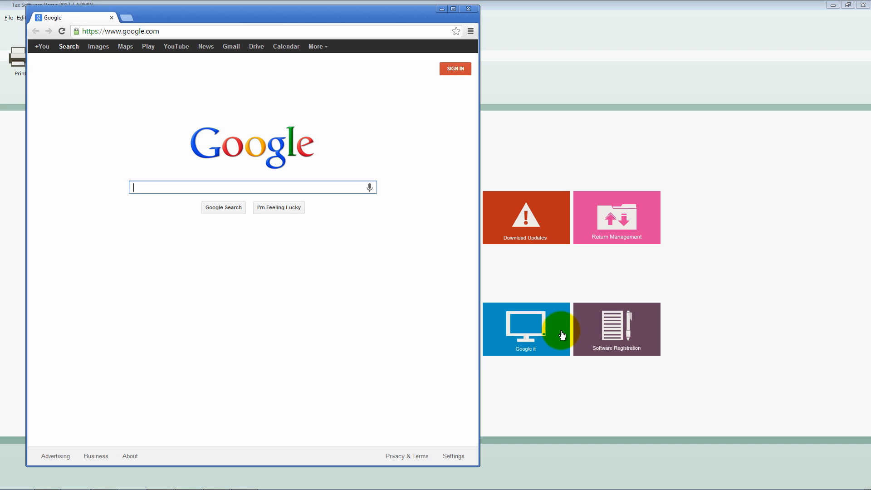
pyautogui.click(468, 8)
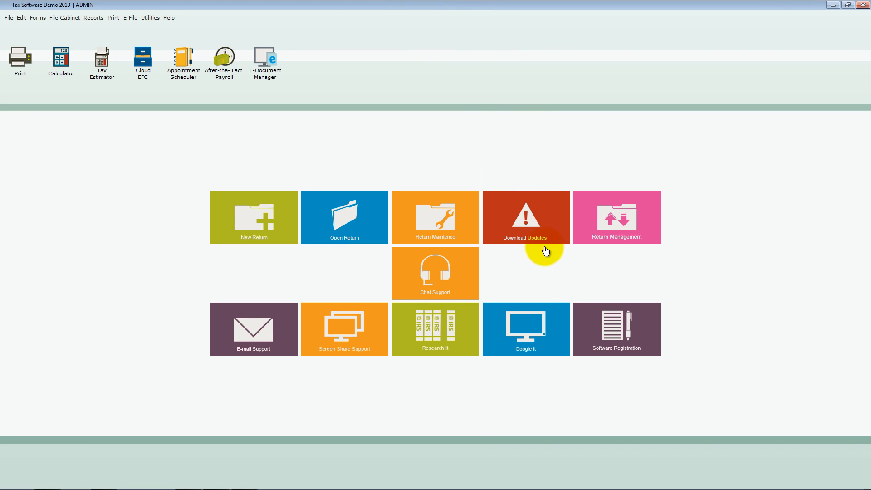
pyautogui.click(655, 341)
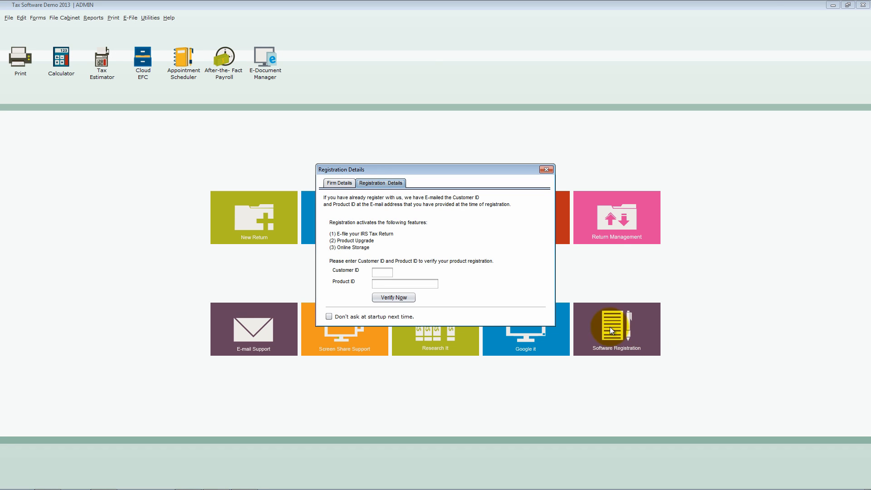
pyautogui.click(387, 285)
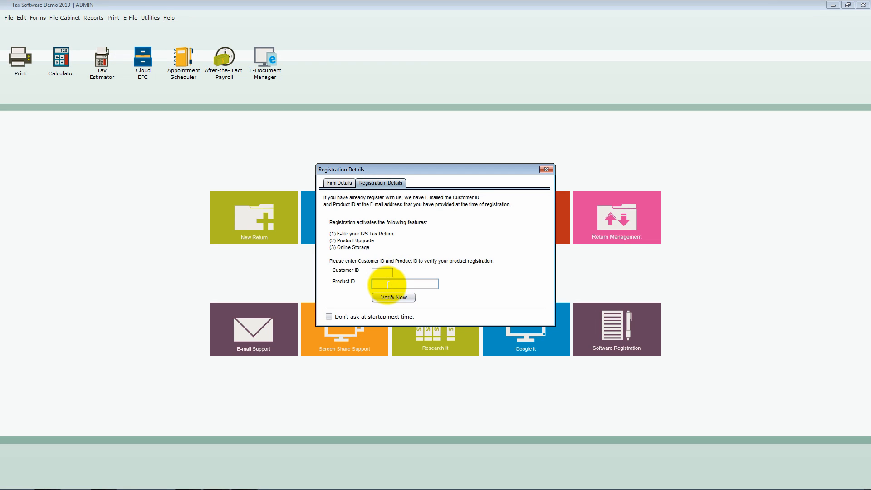
pyautogui.click(546, 170)
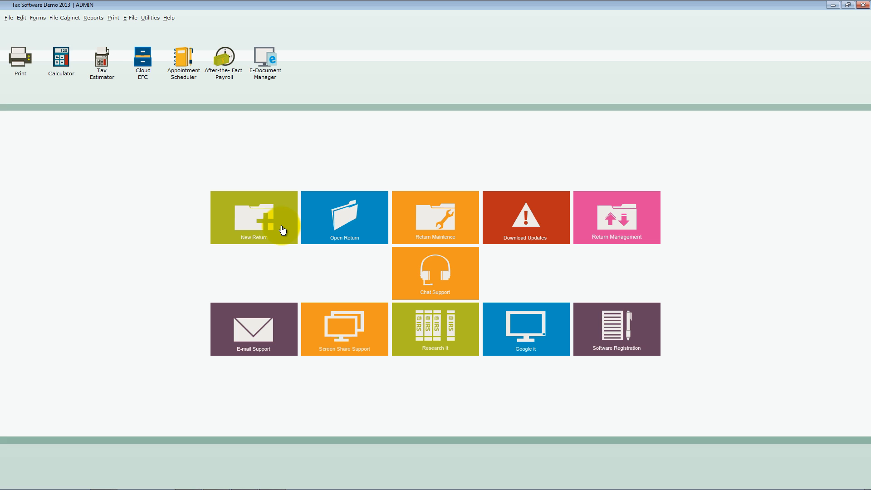
# - Start a new tax return with the Individual Module selected
pyautogui.click(9, 18)
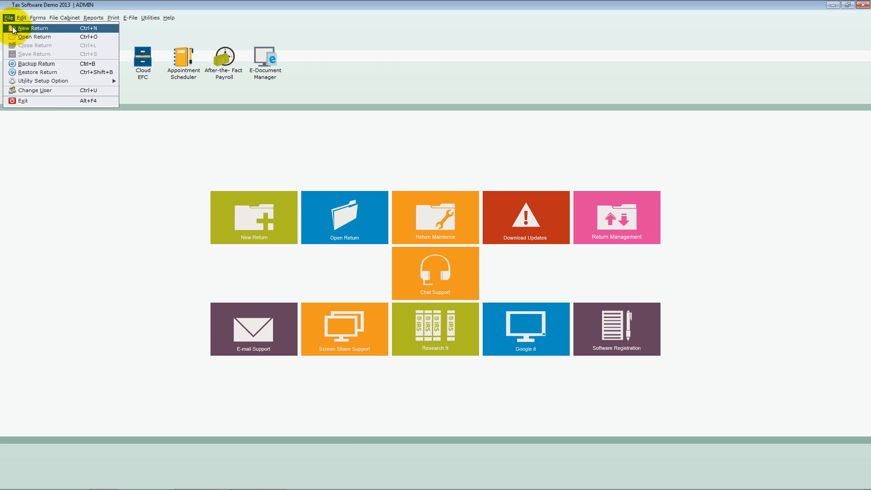
pyautogui.click(99, 30)
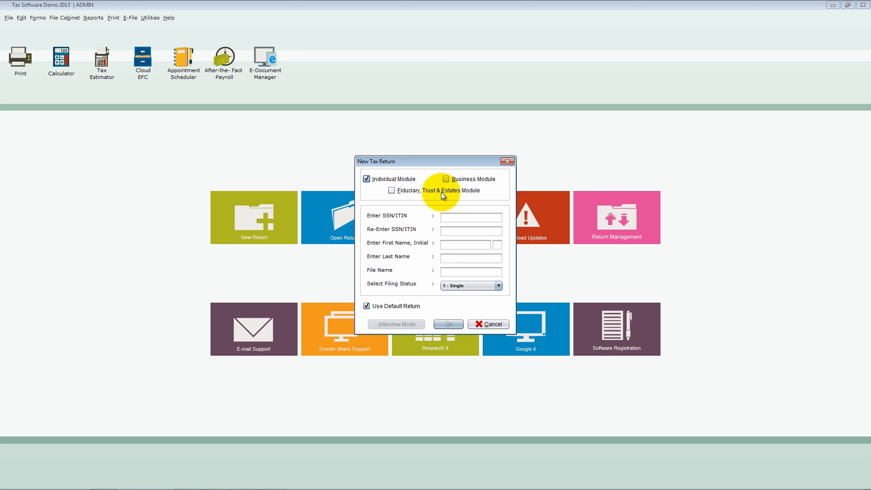
pyautogui.click(390, 178)
pyautogui.click(390, 179)
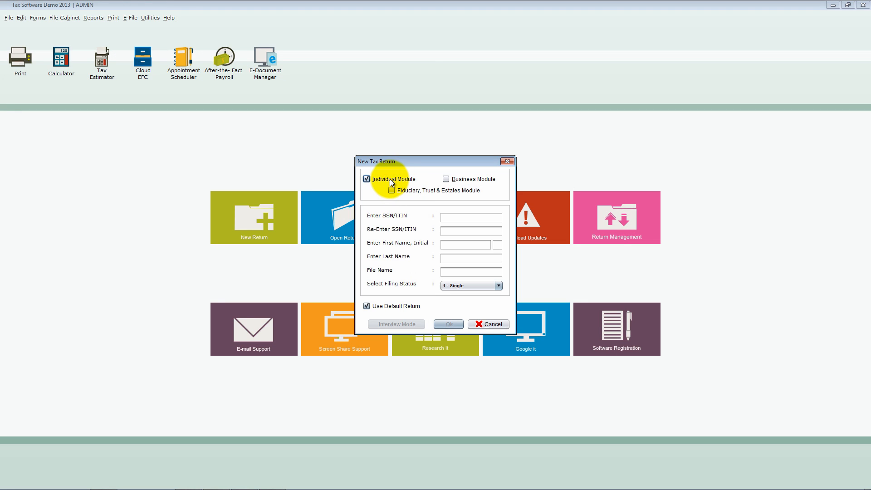
# - Examine the individual return's SSN/ITIN, name and file name fields, the filing status choices and the Use Default Return option
pyautogui.click(461, 218)
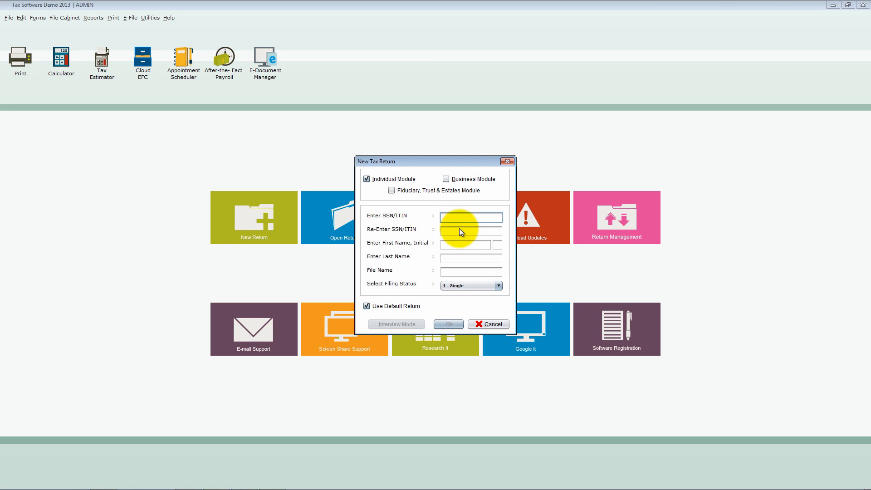
pyautogui.click(459, 248)
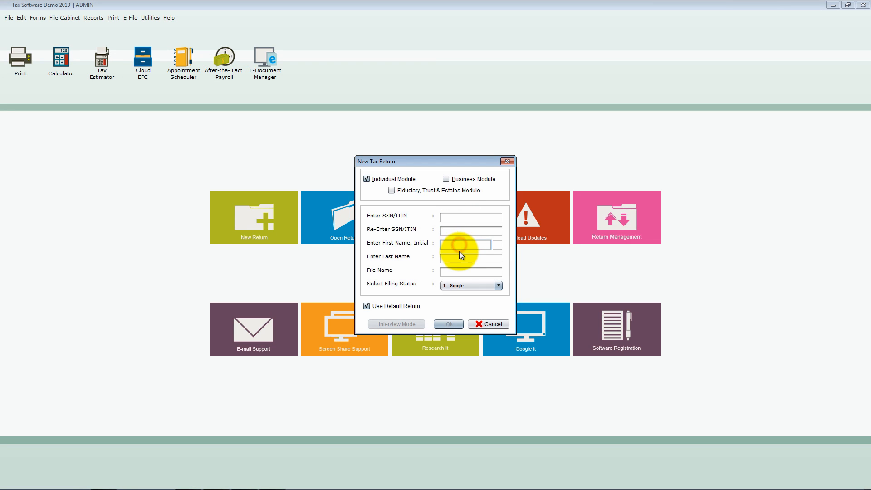
pyautogui.click(459, 257)
pyautogui.click(459, 270)
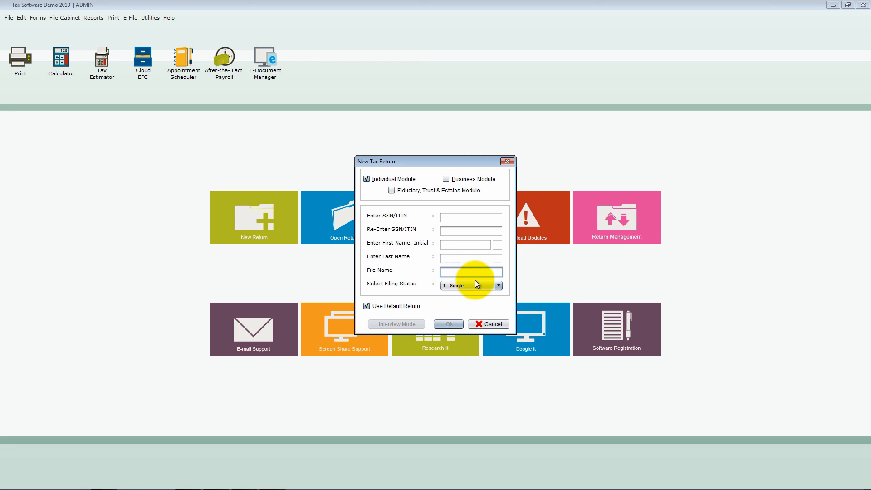
pyautogui.click(499, 286)
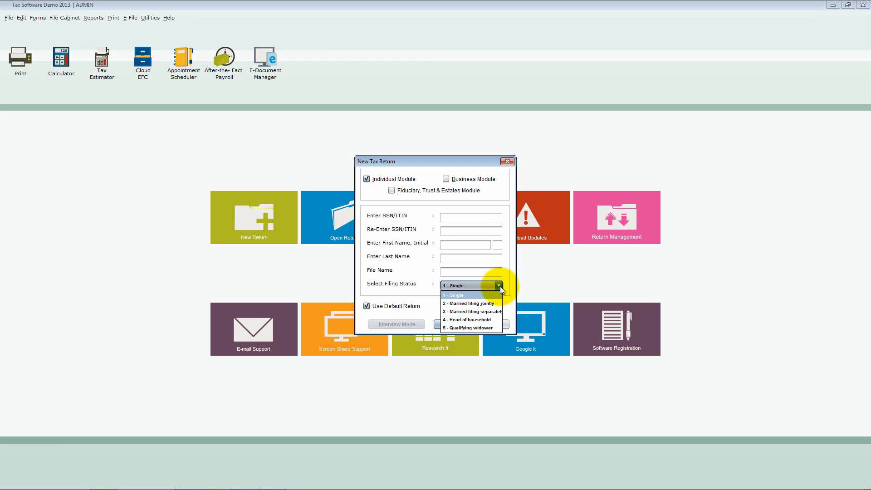
pyautogui.click(500, 287)
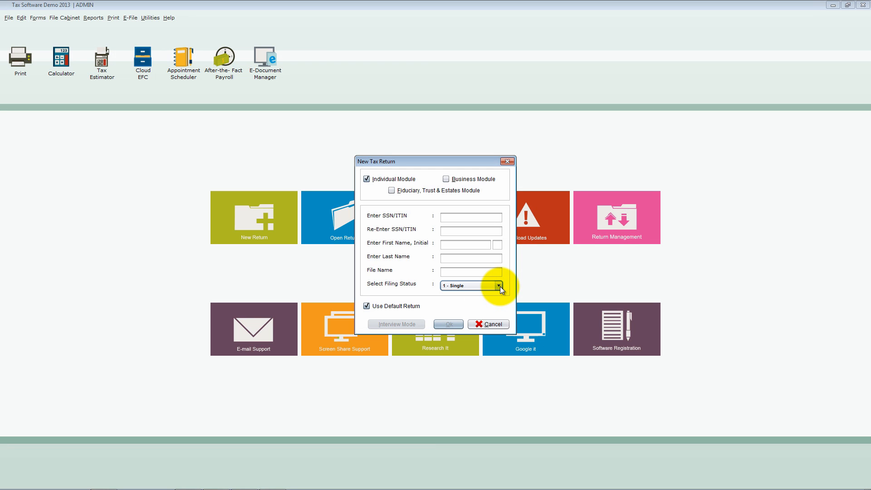
pyautogui.click(367, 306)
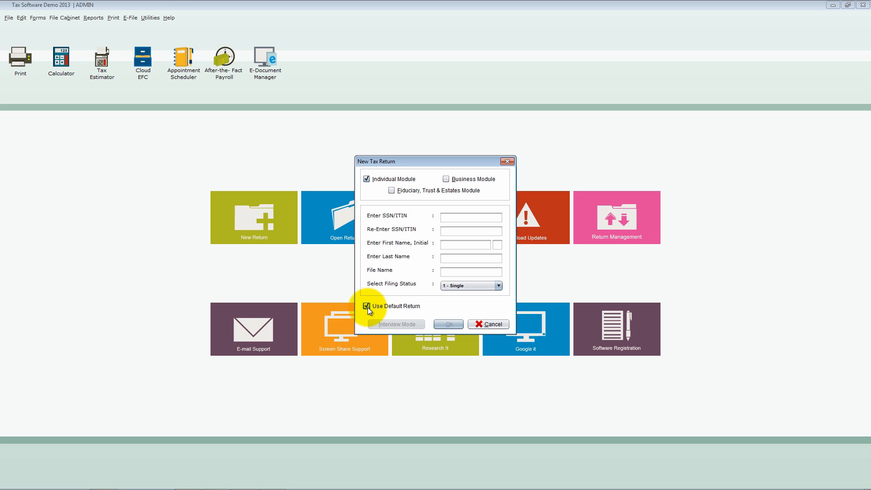
# - Set up a Business Module return by entering and re-entering the EIN, with the company name BUSINESS ONE
pyautogui.click(446, 179)
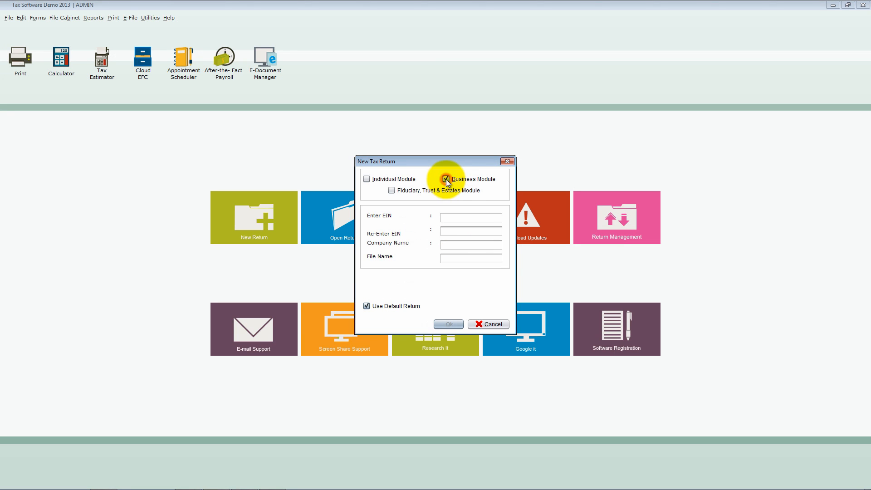
pyautogui.click(453, 218)
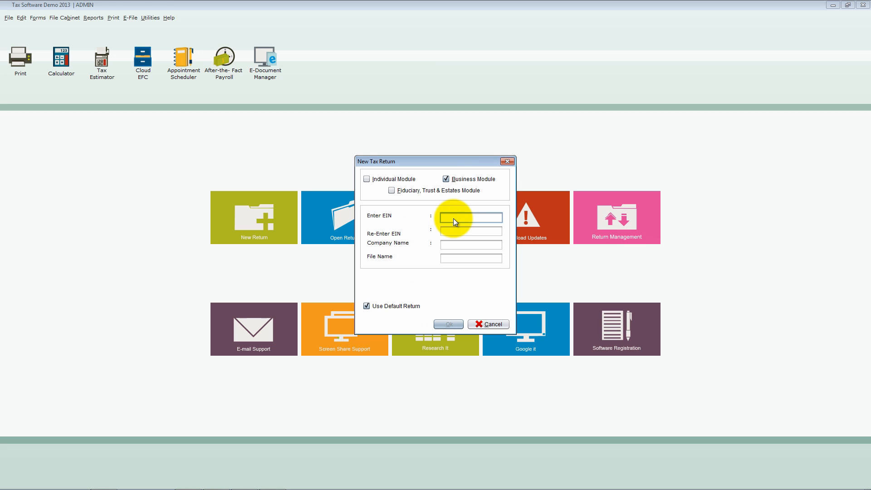
pyautogui.write('69-1111111')
pyautogui.press('Tab')
pyautogui.write('69-1111111')
pyautogui.press('Tab')
pyautogui.write('busine')
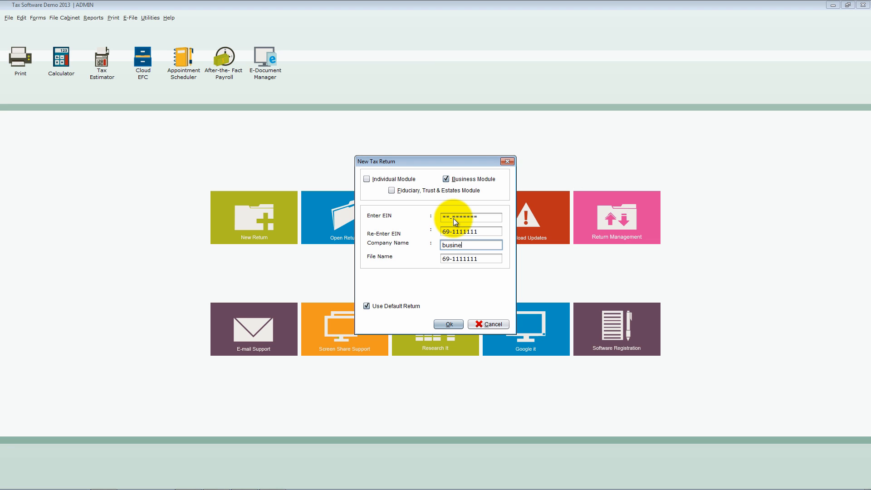
pyautogui.write('ss')
pyautogui.write(' no')
pyautogui.write('ne')
pyautogui.press('Tab')
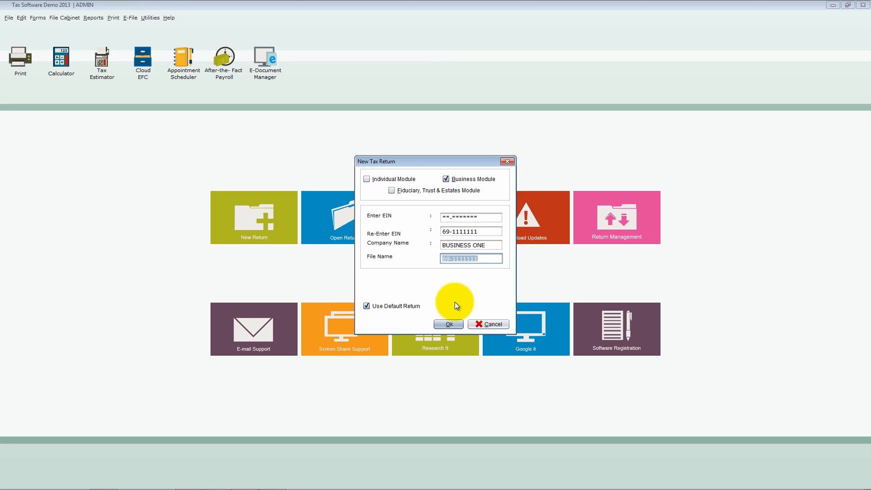
pyautogui.click(450, 325)
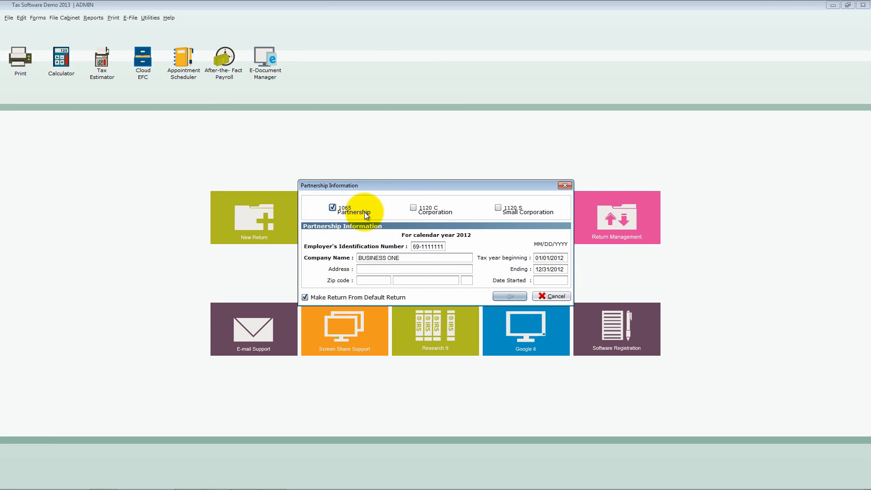
# - Look through the 1120 C, 1120 S and 1065 return types and the company's address and start date fields, closing without creating the return
pyautogui.click(429, 211)
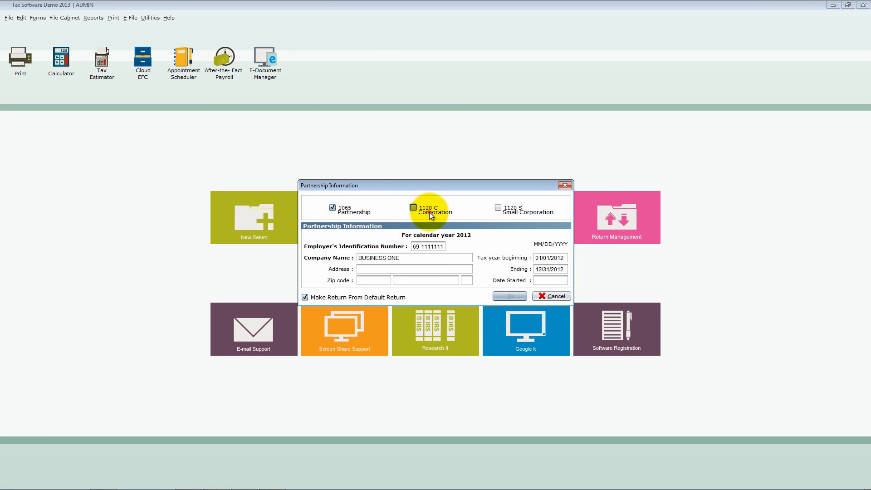
pyautogui.click(506, 211)
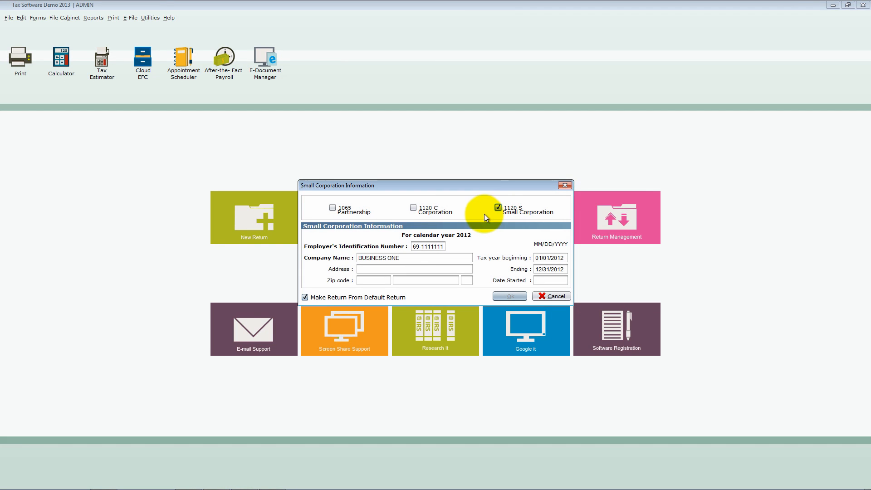
pyautogui.click(332, 209)
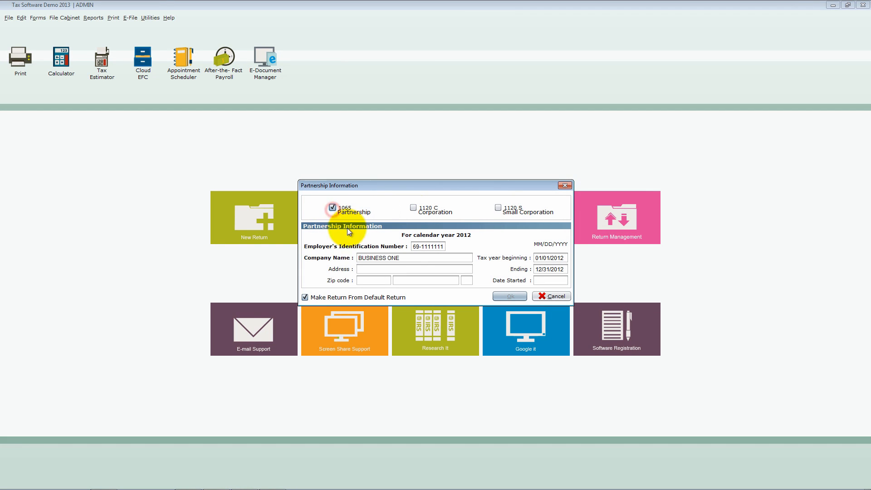
pyautogui.click(389, 269)
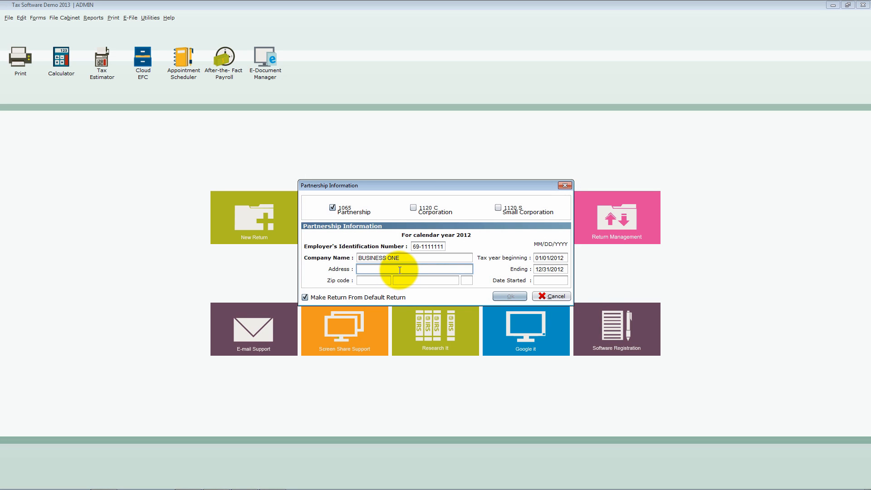
pyautogui.click(543, 281)
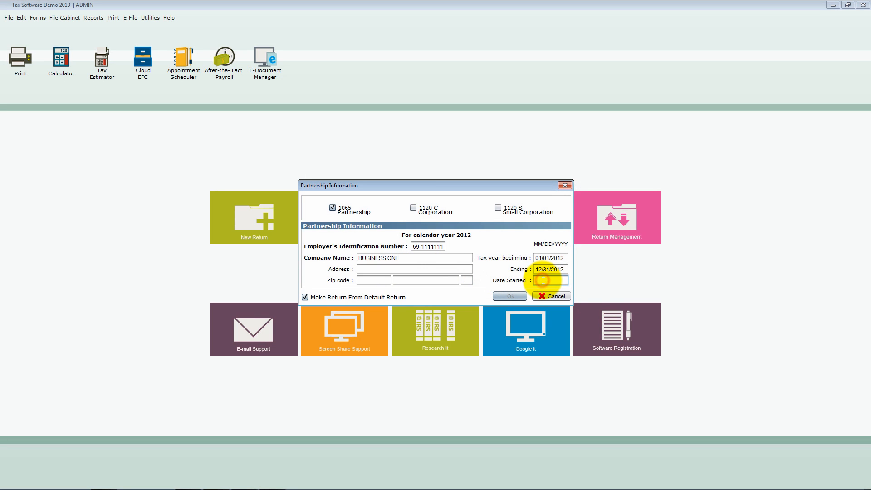
pyautogui.click(548, 296)
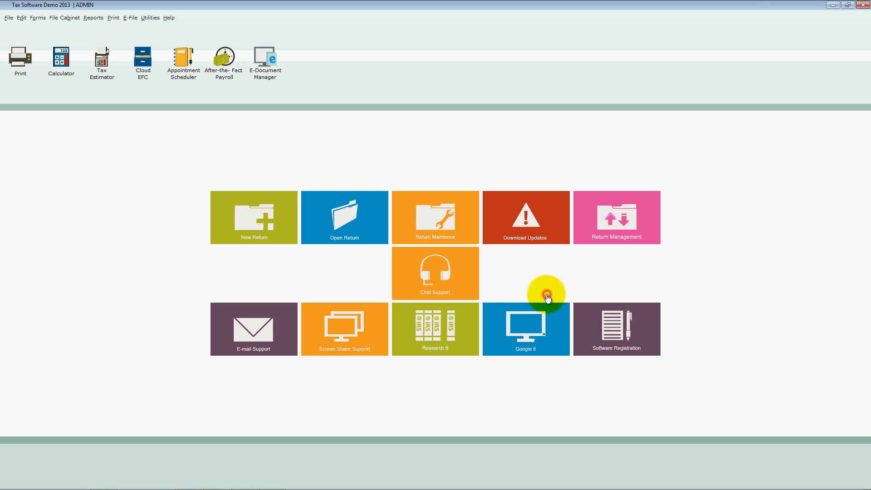
# - Set up a new Fiduciary, Trust & Estates Module return by entering and re-entering the EIN, with the estate or trust name FIDUCIARY
pyautogui.click(288, 237)
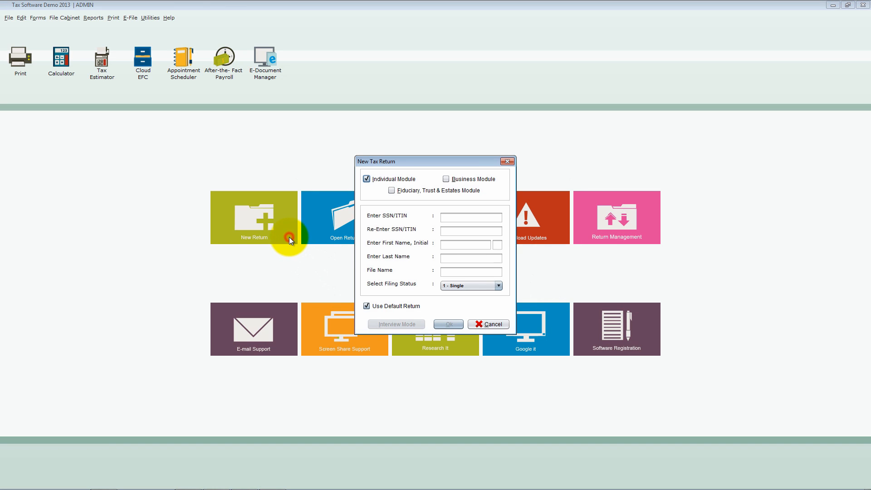
pyautogui.click(392, 190)
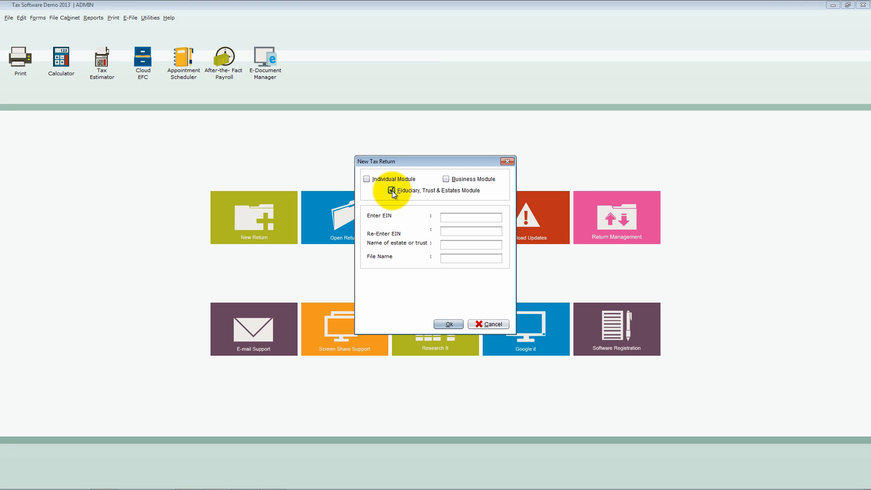
pyautogui.click(452, 217)
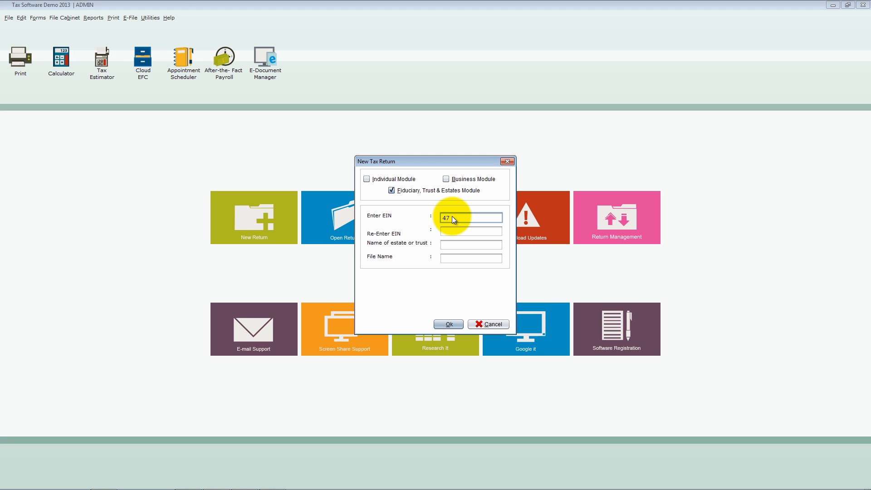
pyautogui.write('47-2222222')
pyautogui.press('Tab')
pyautogui.write('47-2222222')
pyautogui.press('Tab')
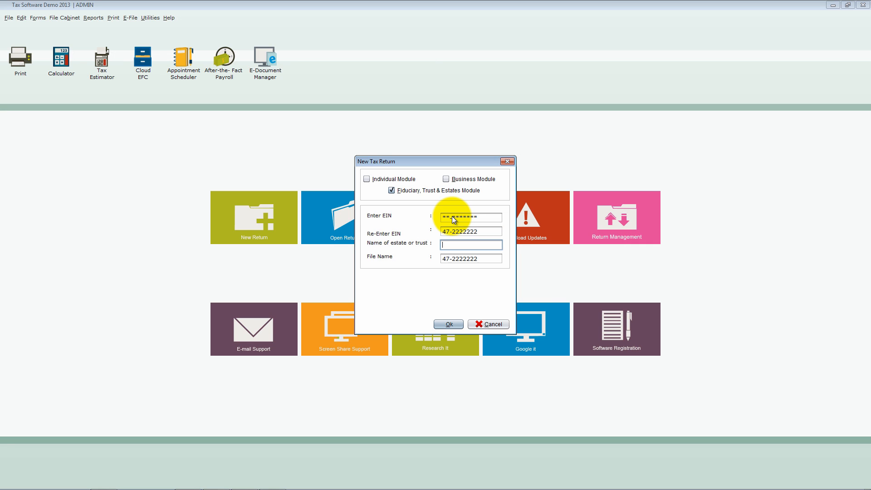
pyautogui.write('fiduciary')
pyautogui.press('Tab')
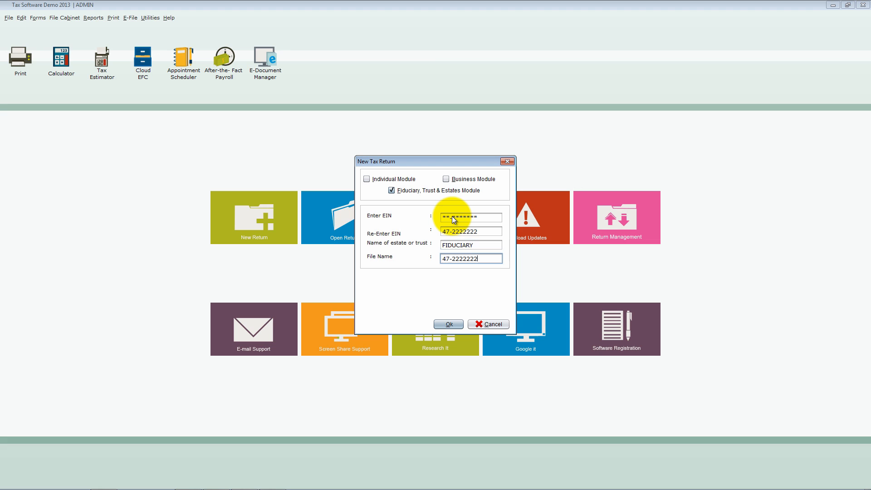
pyautogui.click(453, 323)
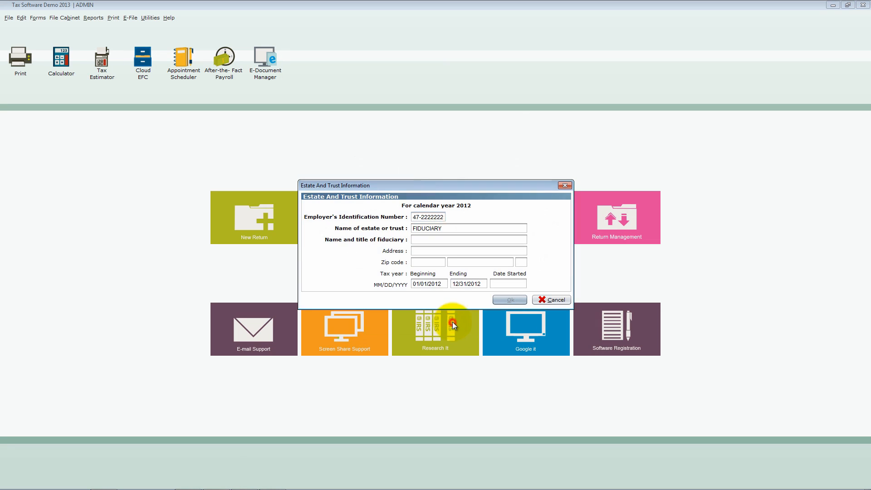
# - View the estate and trust address and date started fields, closing the form without creating the return
pyautogui.click(441, 251)
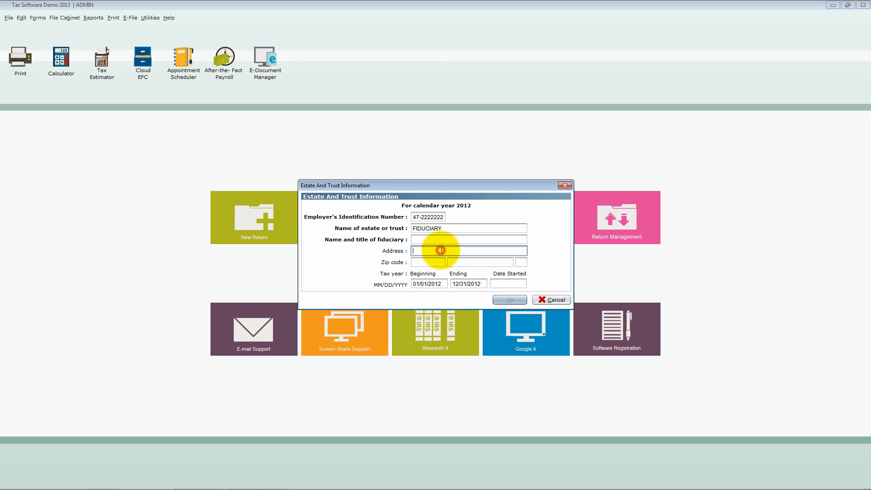
pyautogui.click(503, 285)
pyautogui.click(553, 301)
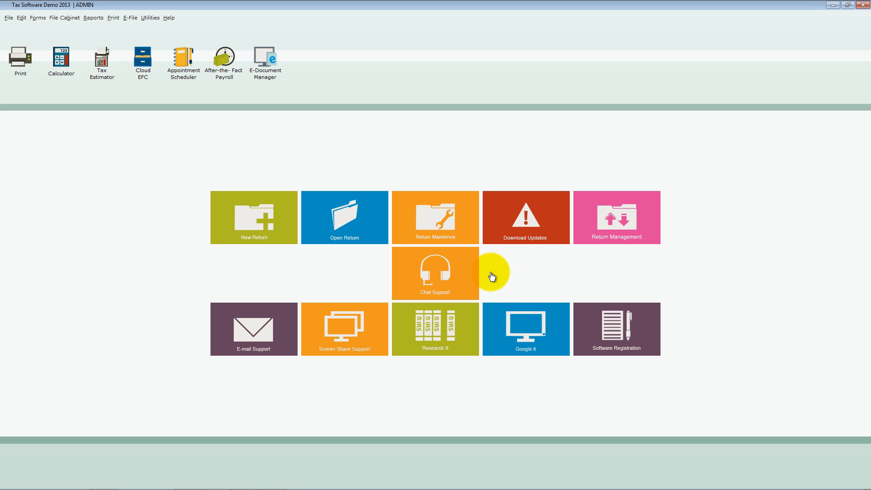
# - Open the individual return's interview and review the taxpayer's name, birthdate, home phone, occupation, e-mail and street address fields
pyautogui.click(282, 237)
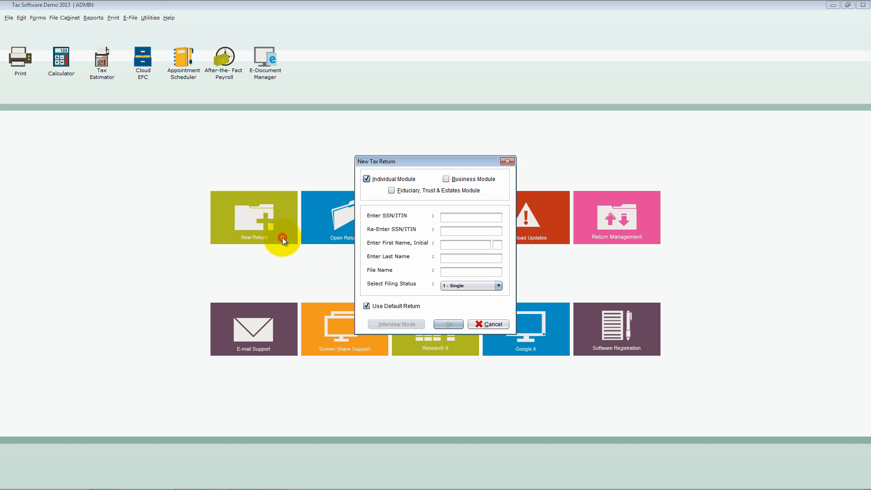
pyautogui.click(469, 324)
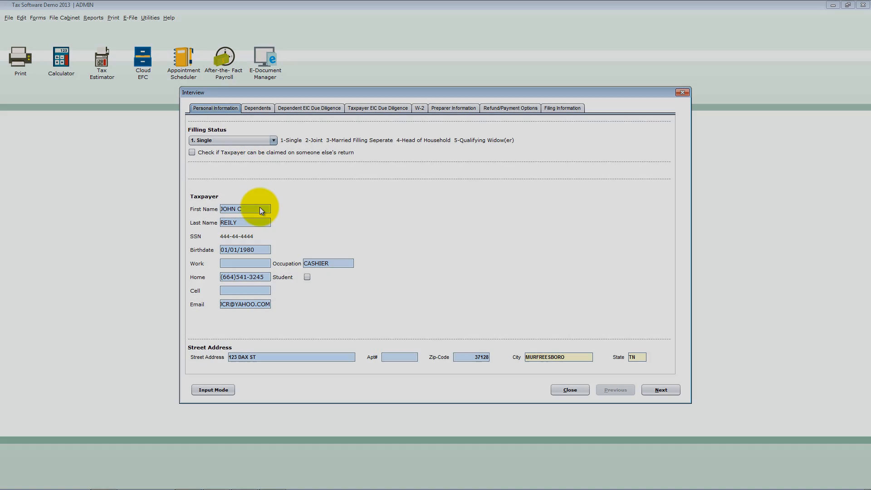
pyautogui.click(260, 208)
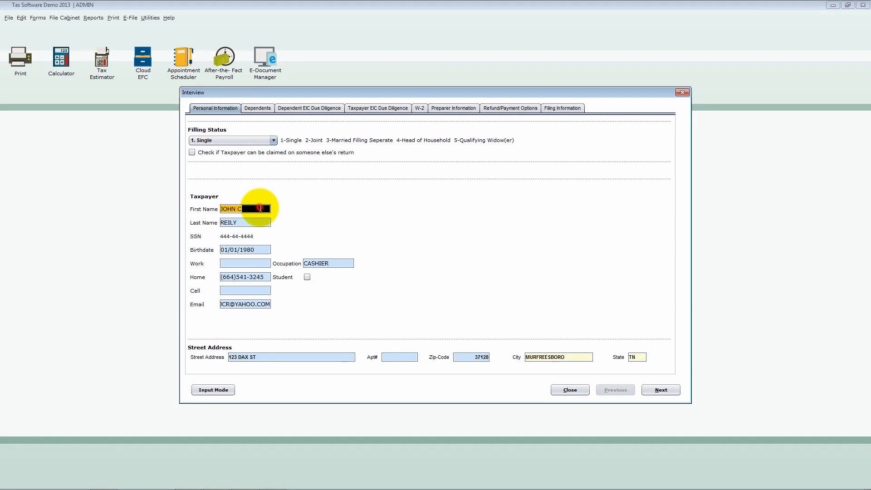
pyautogui.click(258, 250)
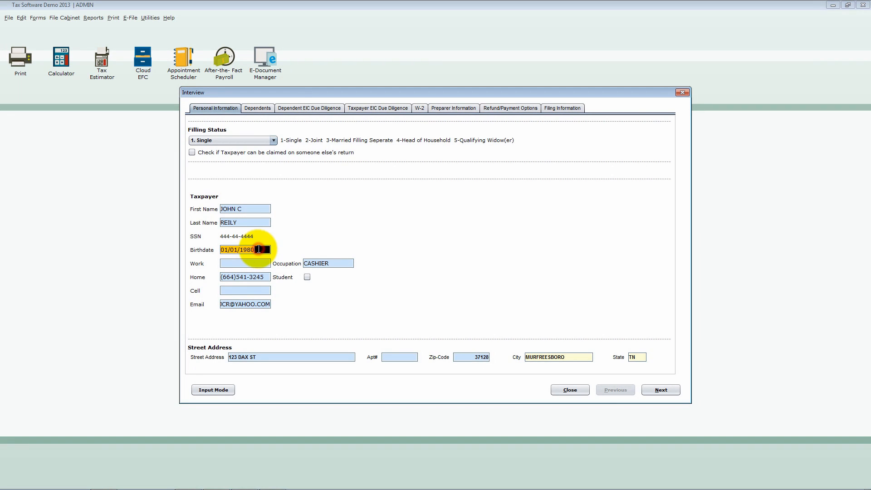
pyautogui.click(267, 279)
pyautogui.click(335, 263)
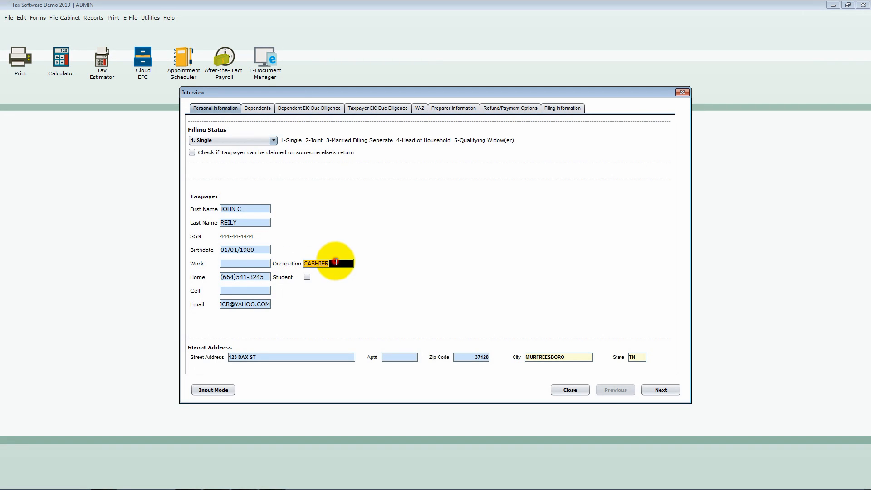
pyautogui.click(266, 307)
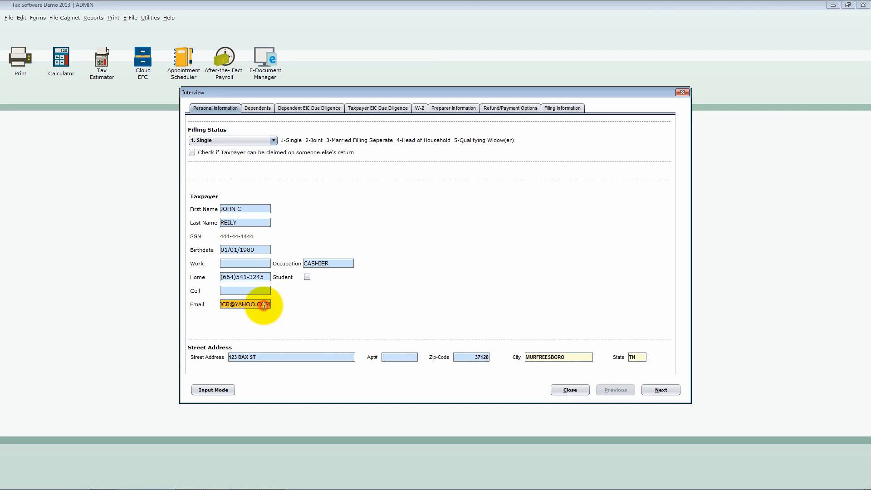
pyautogui.click(315, 356)
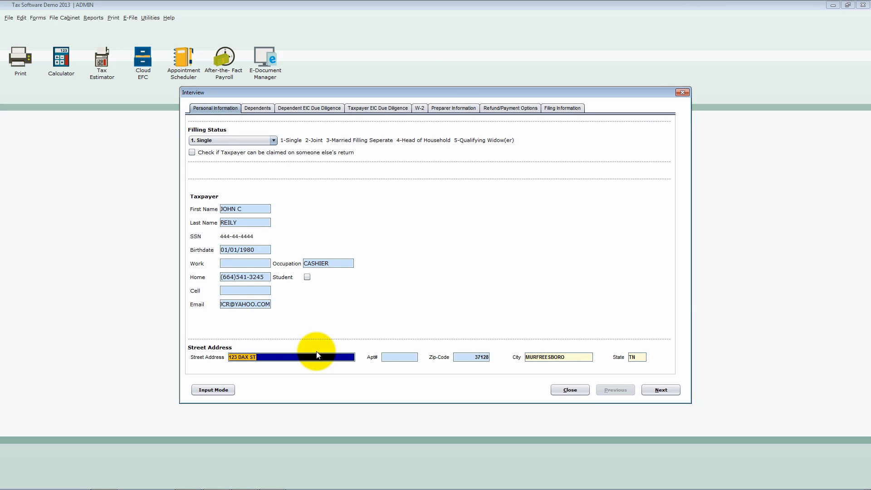
# - Start a new record in the interview's dependent list and enter the dependent's first and last name
pyautogui.click(647, 390)
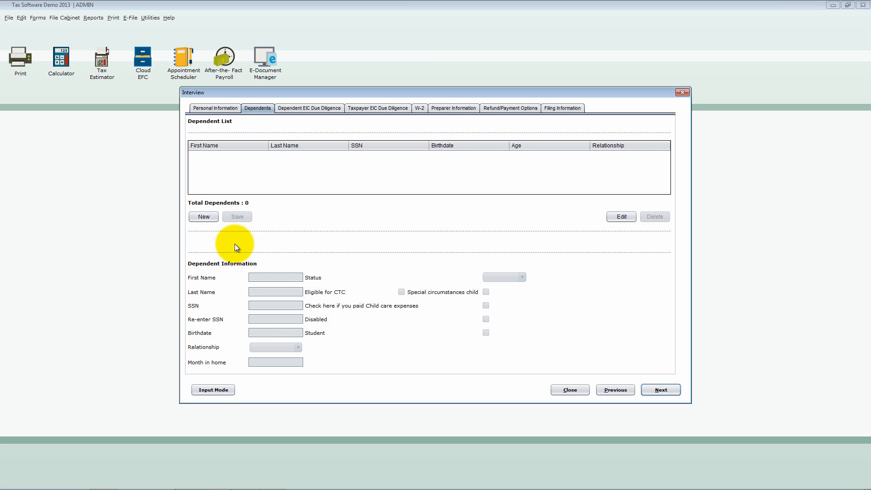
pyautogui.click(203, 218)
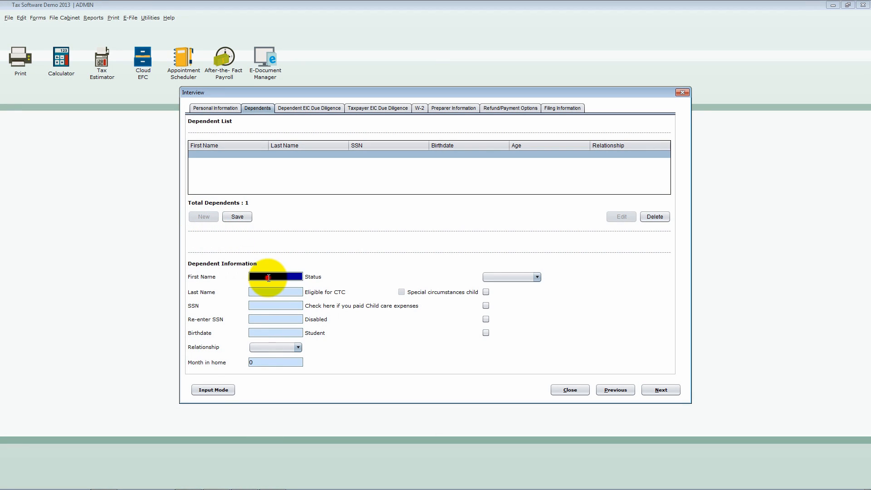
pyautogui.press('Tab')
pyautogui.press('Tab')
pyautogui.press('Tab')
pyautogui.press('Tab')
# - Enter and re-enter the dependent's SSN, and fill in the birthdate
pyautogui.write('56')
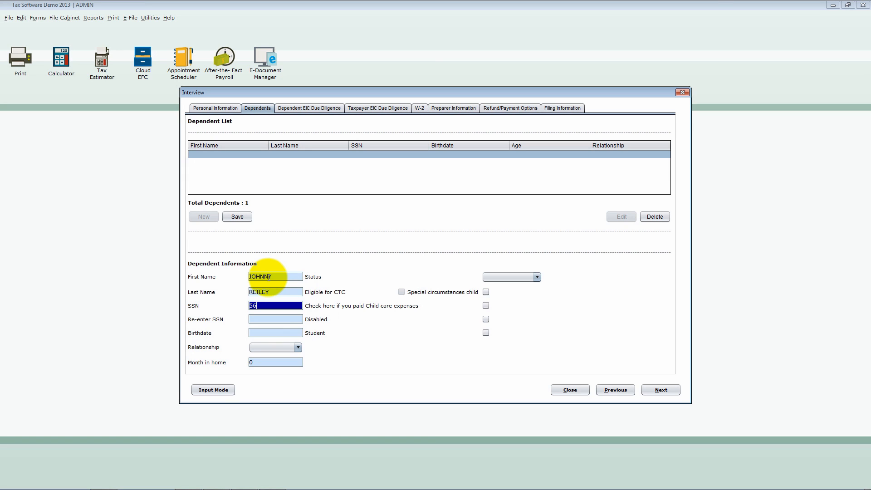
pyautogui.write('5-55-5555')
pyautogui.press('Tab')
pyautogui.press('Tab')
pyautogui.write('5')
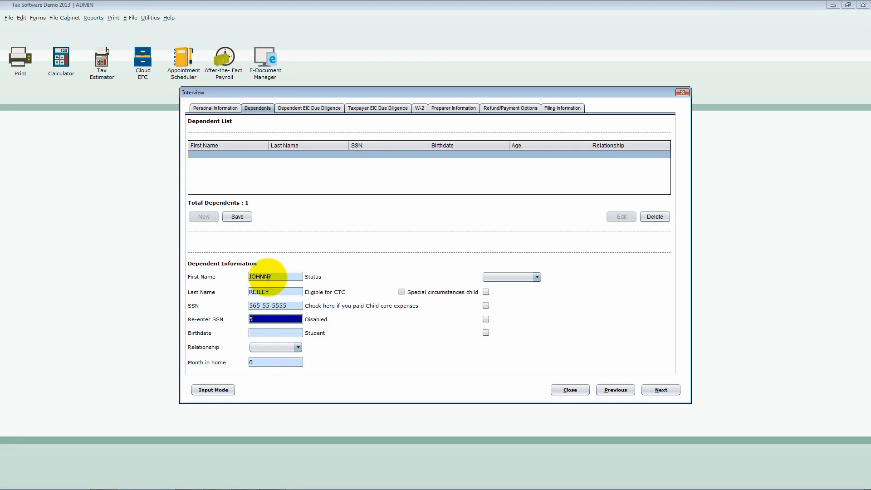
pyautogui.write('65-55-5555')
pyautogui.press('Tab')
pyautogui.press('Tab')
pyautogui.write('0')
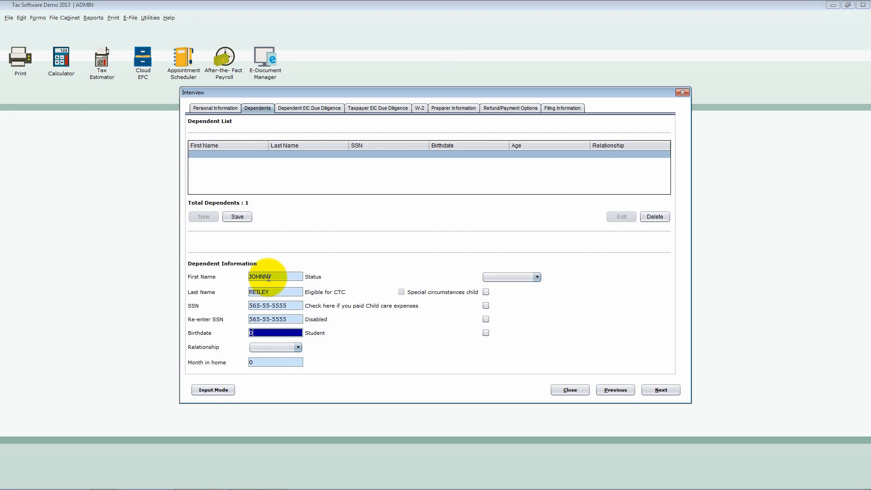
pyautogui.write('1/01/2000')
pyautogui.press('Tab')
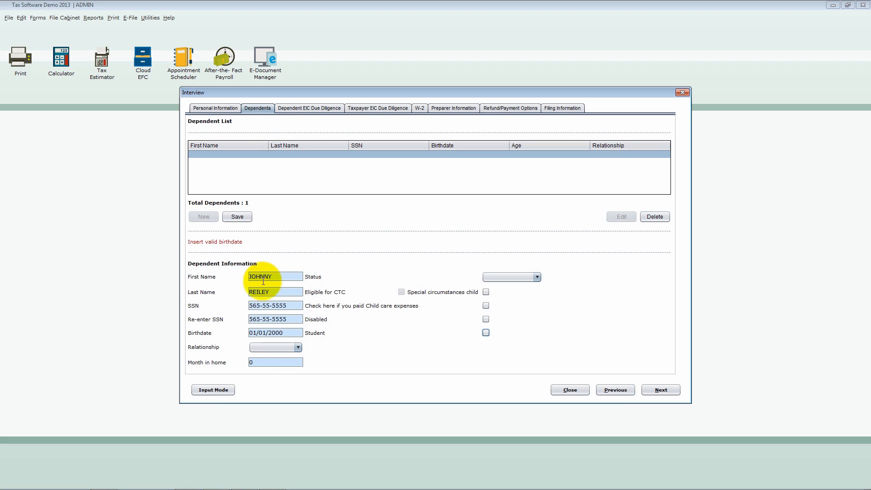
# - Set the dependent's relationship to SON and status to 1 - Lives With, and save the record
pyautogui.click(290, 345)
pyautogui.click(281, 360)
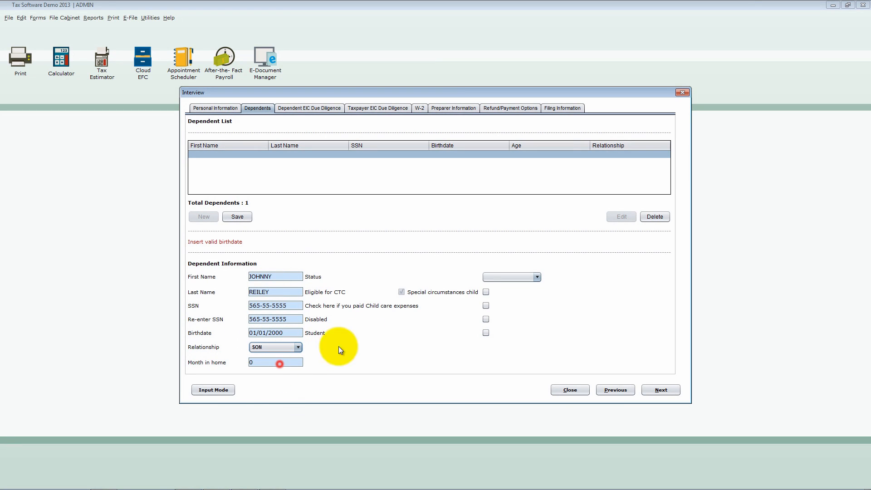
pyautogui.click(537, 277)
pyautogui.click(522, 299)
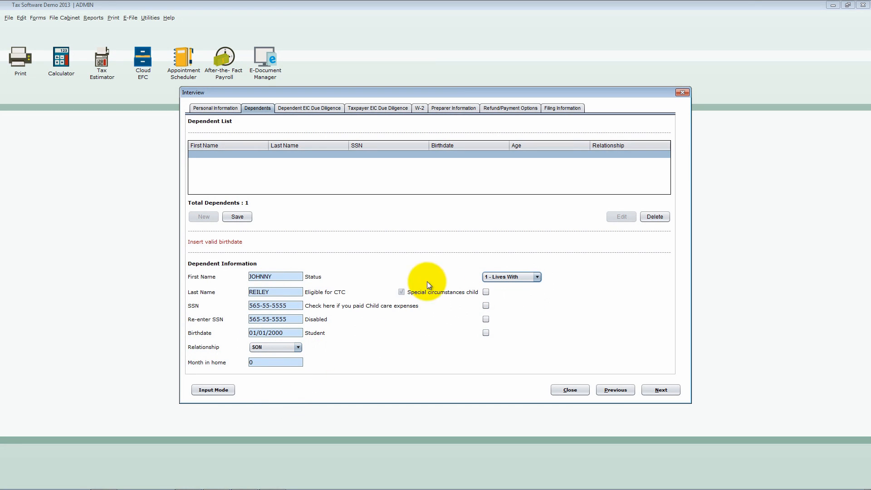
pyautogui.click(246, 216)
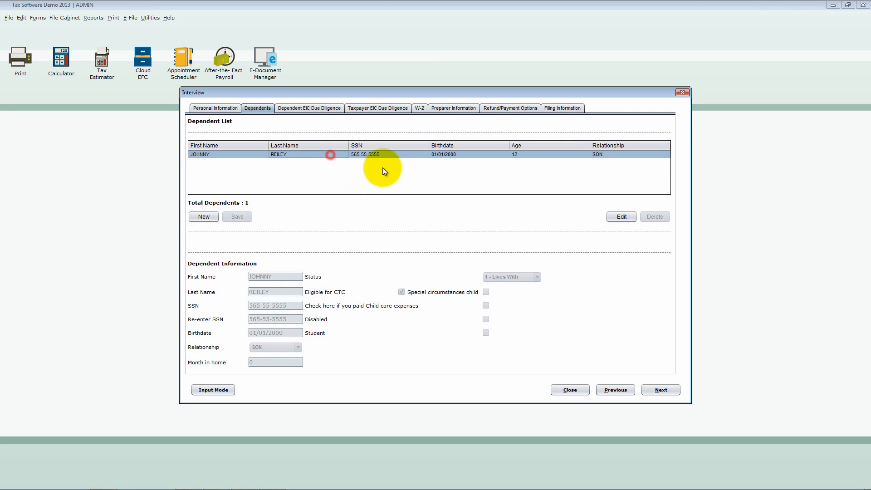
# - Edit the saved dependent to set the months in home to 12, and save the record again
pyautogui.click(622, 216)
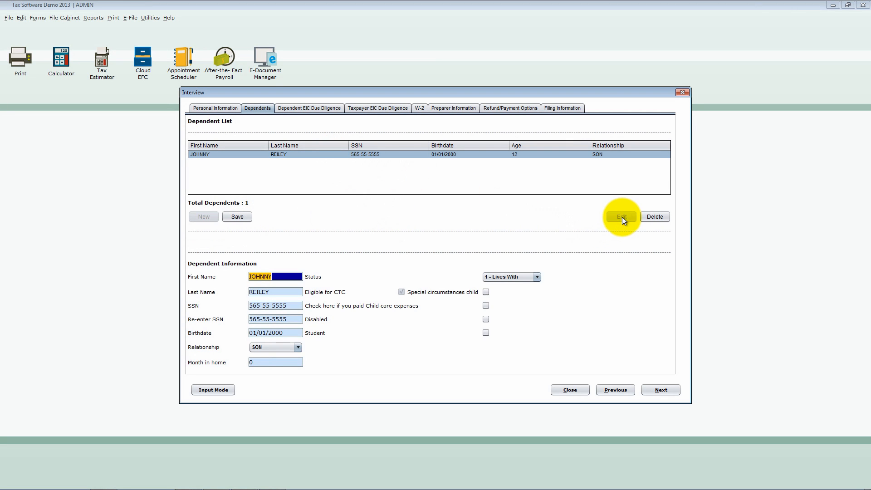
pyautogui.click(282, 361)
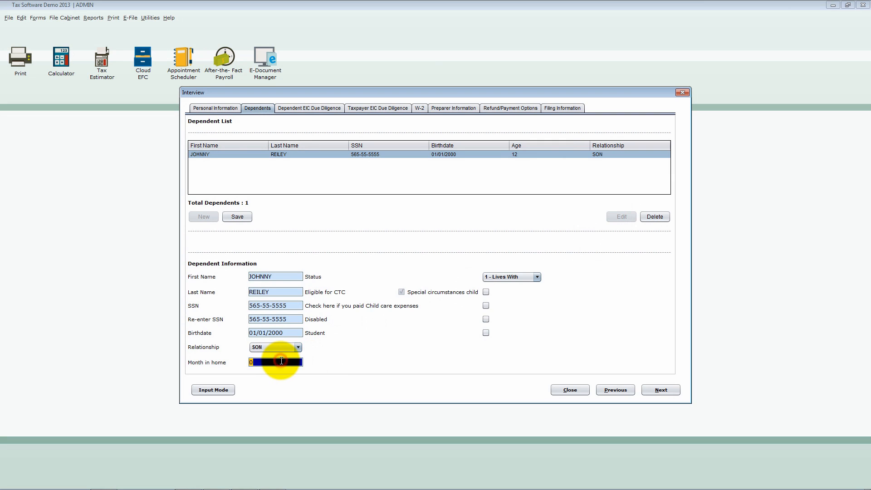
pyautogui.write('12')
pyautogui.press('Tab')
pyautogui.click(244, 219)
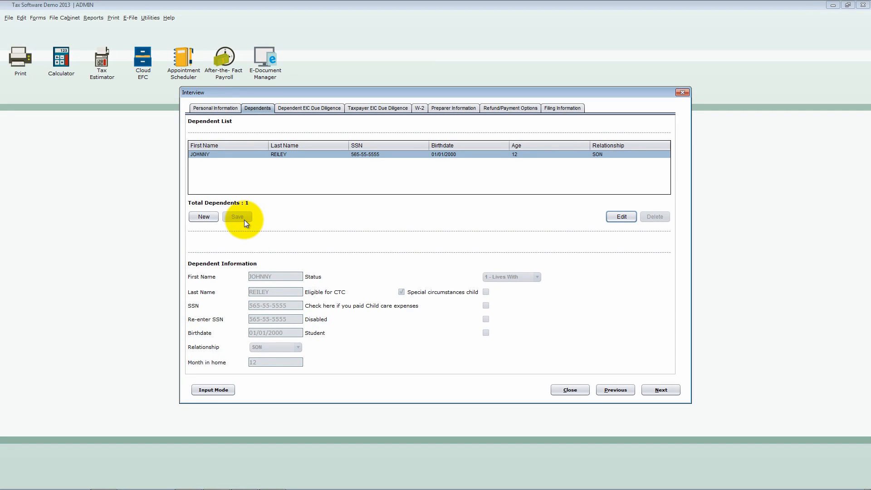
# - Delete the saved dependent's record from the dependent list, confirming the deletion
pyautogui.click(258, 154)
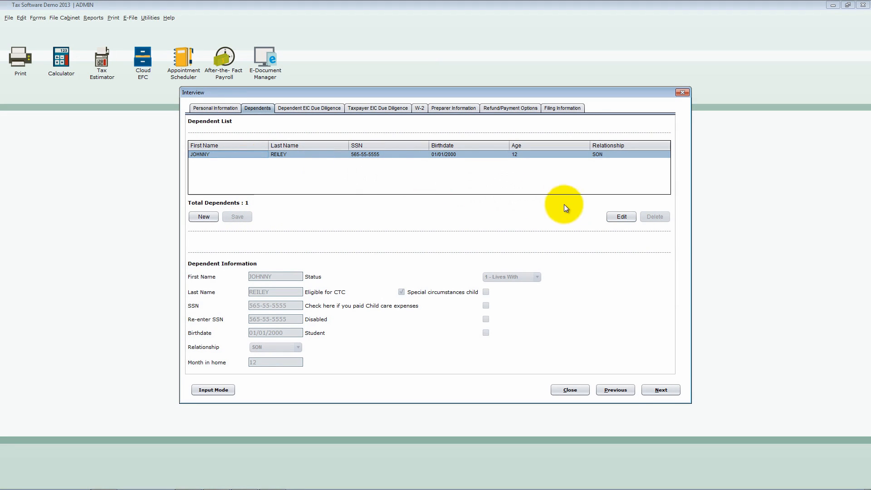
pyautogui.click(617, 217)
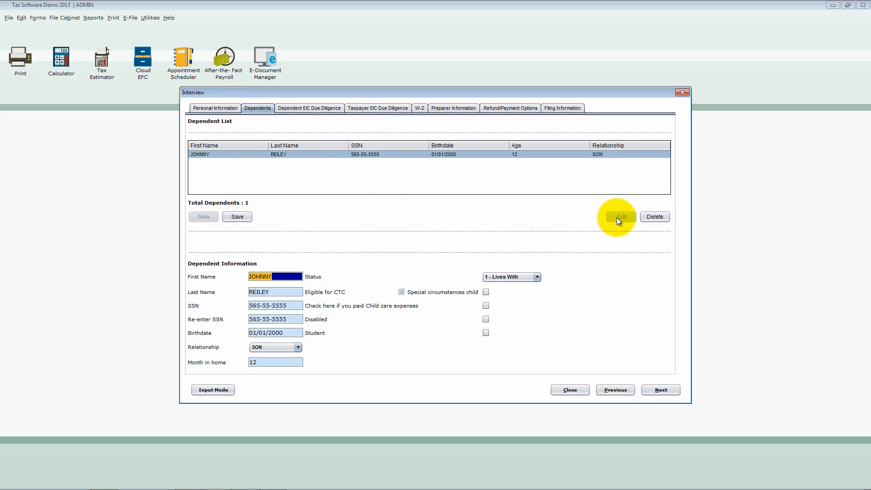
pyautogui.click(658, 219)
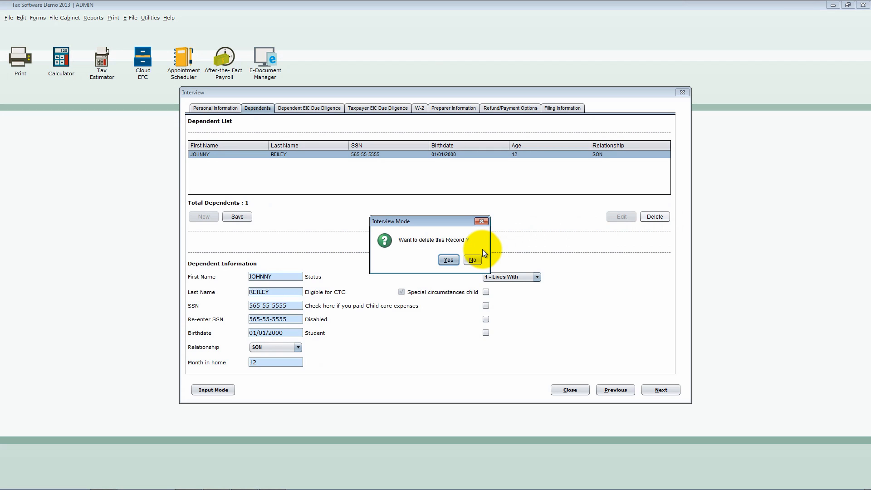
pyautogui.click(447, 260)
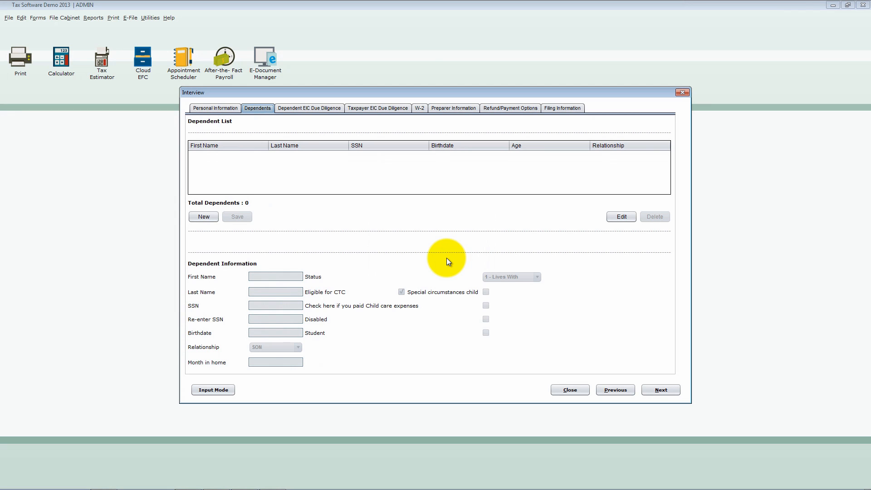
# - Review the Taxpayer EIC Due Diligence questions and the answer choices for questions 3, 5a and 16, leaving the answers as they are
pyautogui.click(659, 391)
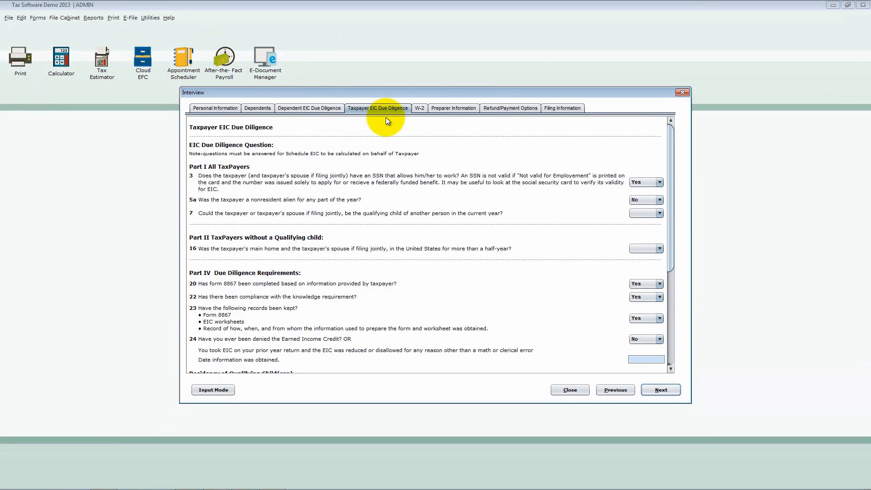
pyautogui.click(403, 113)
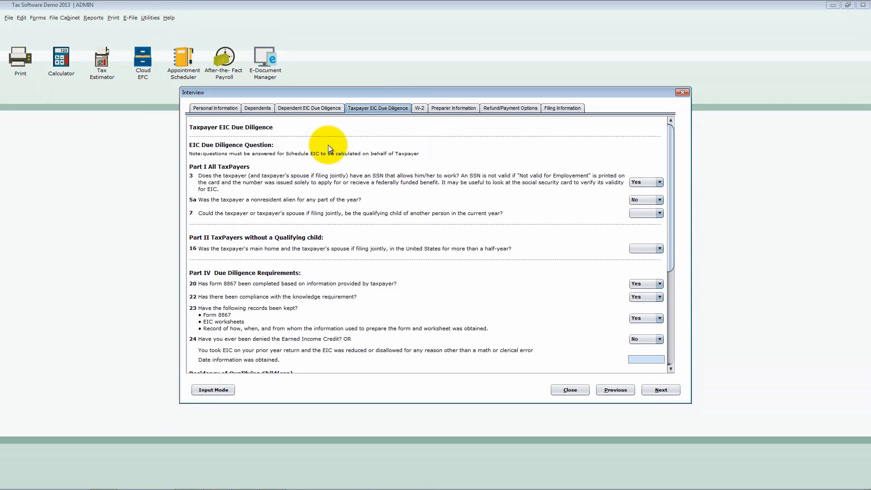
pyautogui.click(661, 182)
pyautogui.click(661, 182)
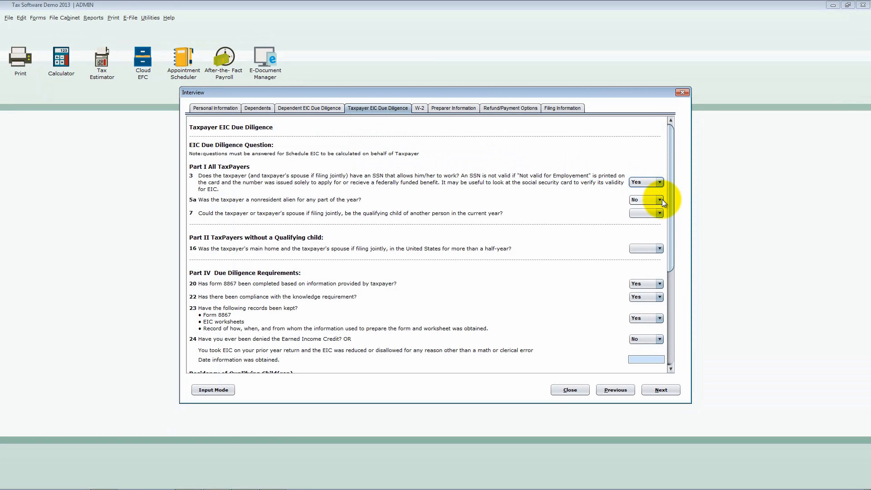
pyautogui.click(660, 199)
pyautogui.click(660, 200)
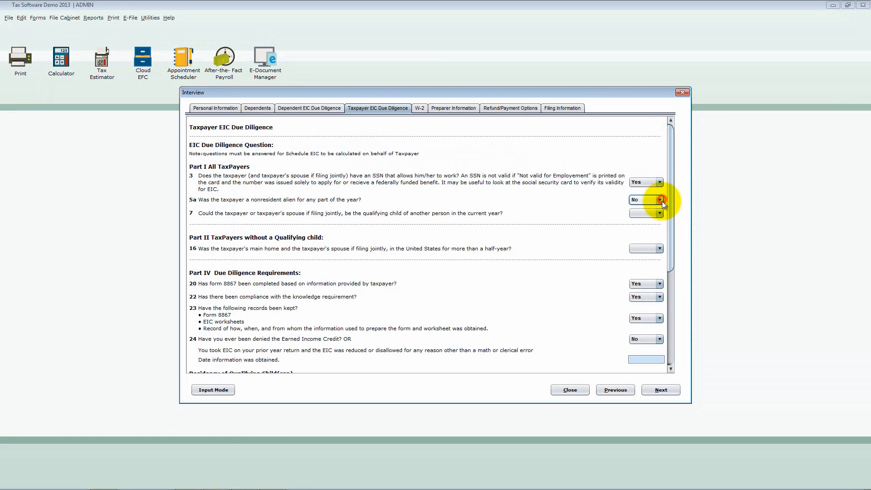
pyautogui.click(660, 249)
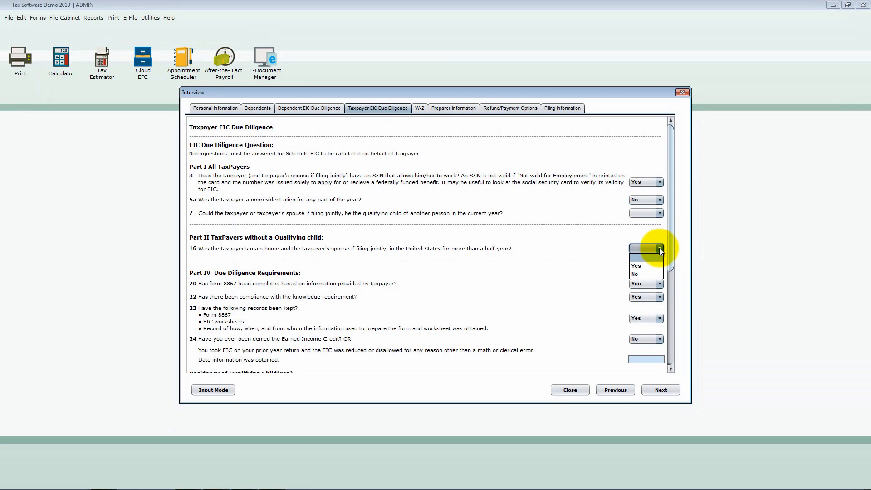
pyautogui.click(660, 247)
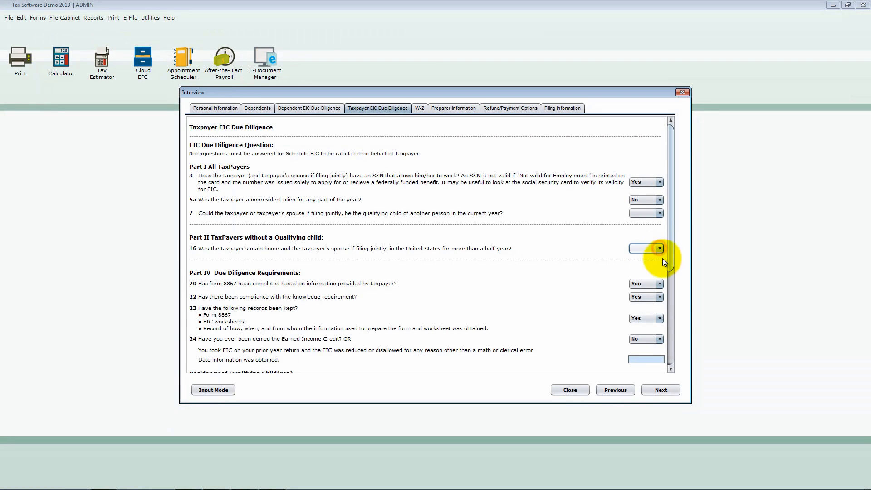
# - Add a new W-2 for the taxpayer, with the employee's social security number and the employer identification number
pyautogui.click(662, 390)
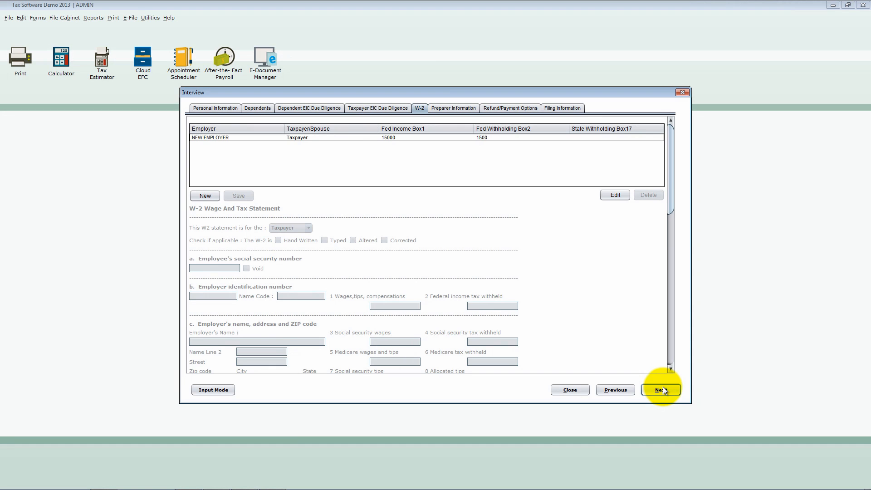
pyautogui.click(205, 195)
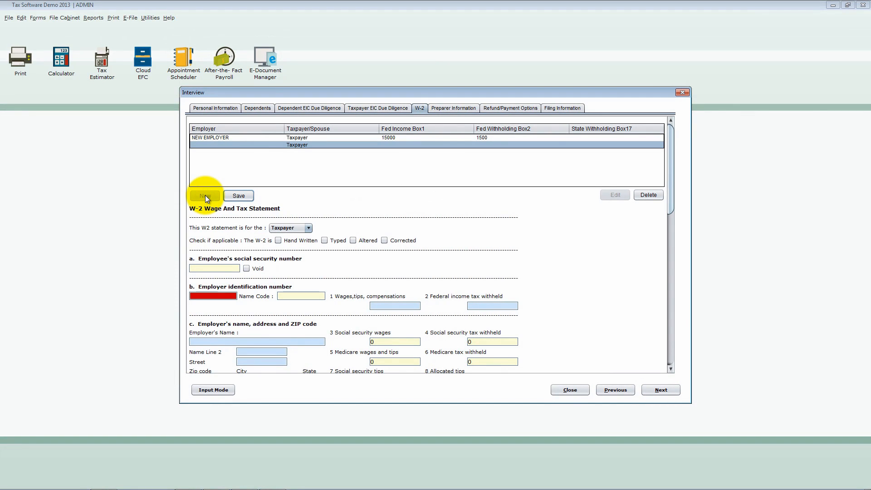
pyautogui.write('444-44-4444')
pyautogui.click(227, 296)
pyautogui.write('6111111111')
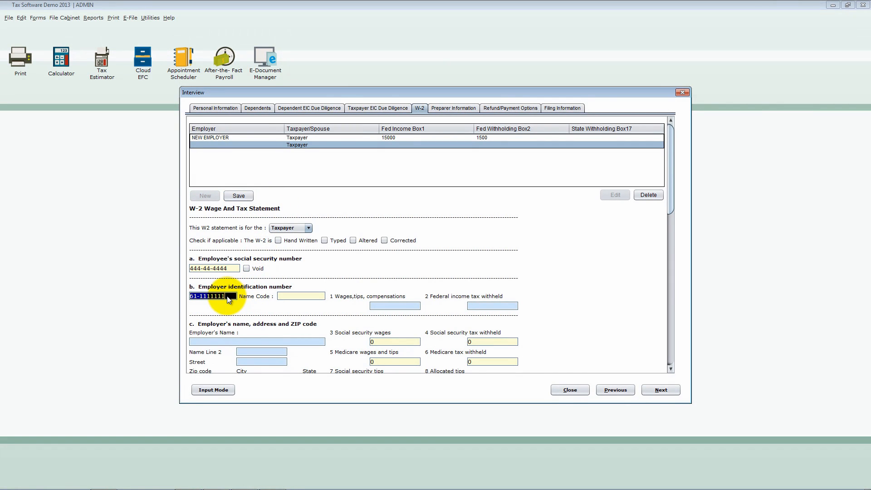
pyautogui.press('Tab')
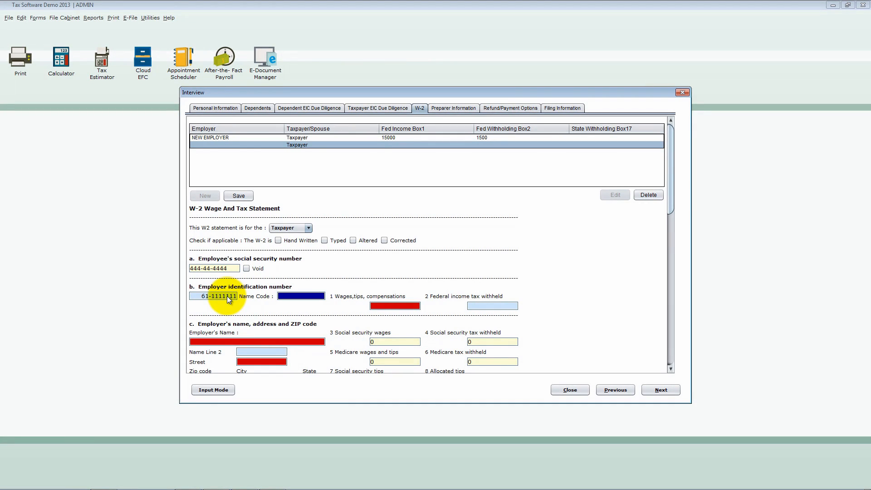
# - Set the new W-2's wages to 1500 and federal income tax withheld to 100, and save it
pyautogui.press('Tab')
pyautogui.write('1500')
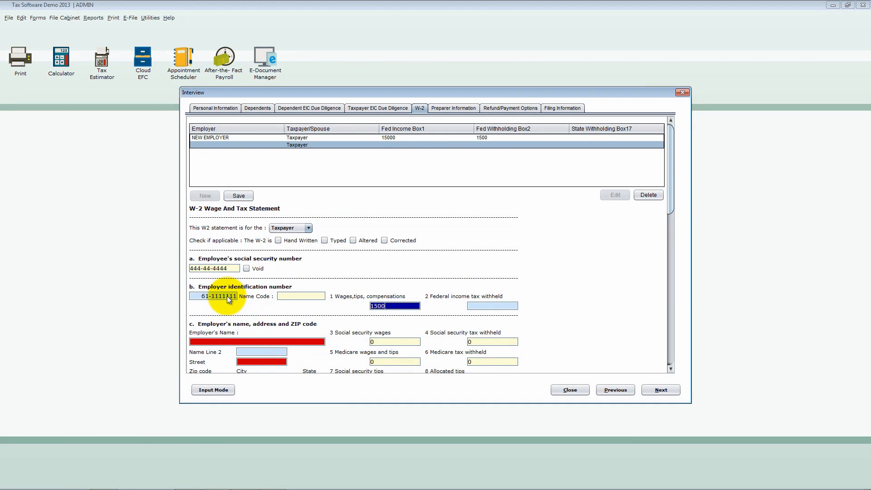
pyautogui.press('Tab')
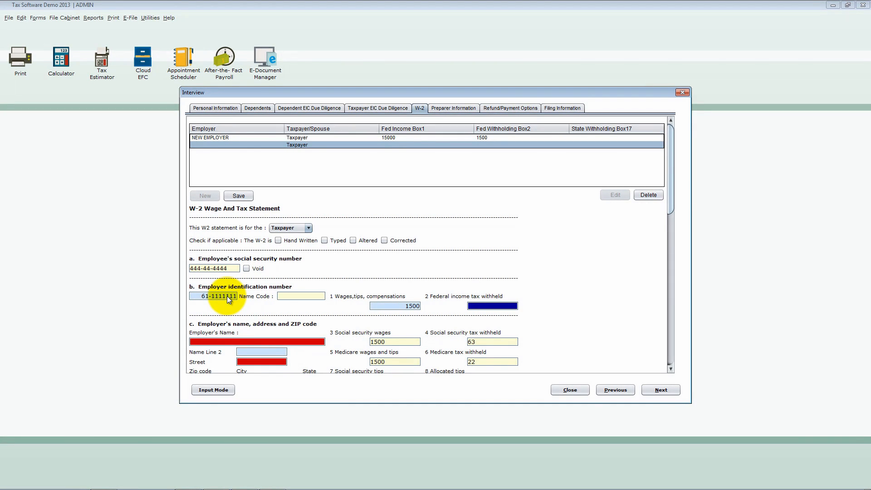
pyautogui.write('100')
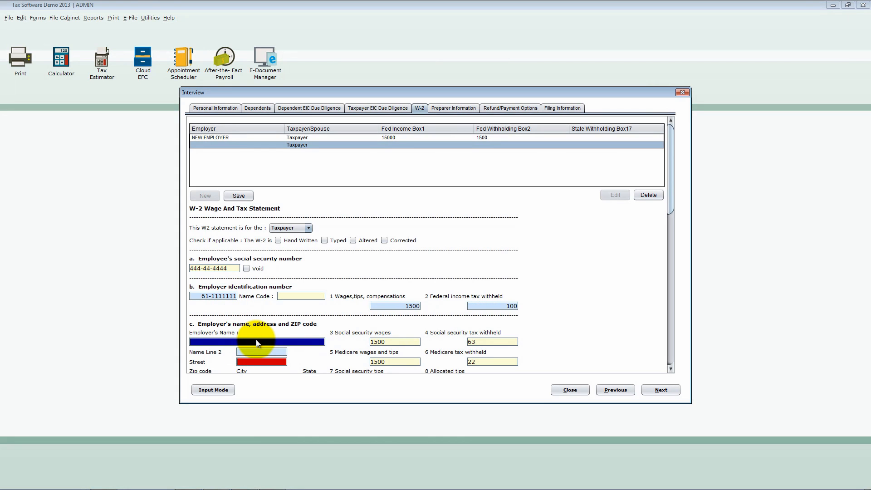
pyautogui.click(239, 196)
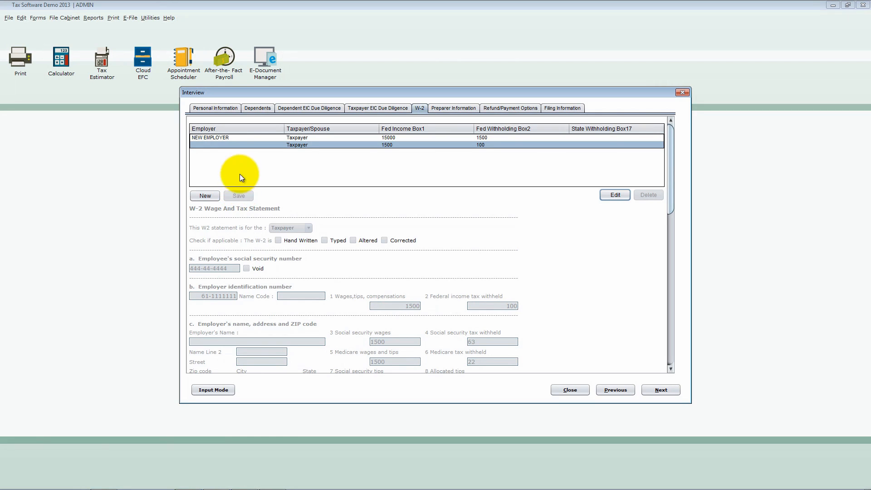
# - Edit the saved second W-2, the one without an employer, and enter EMPLOYER TWO as the employer's name
pyautogui.click(217, 138)
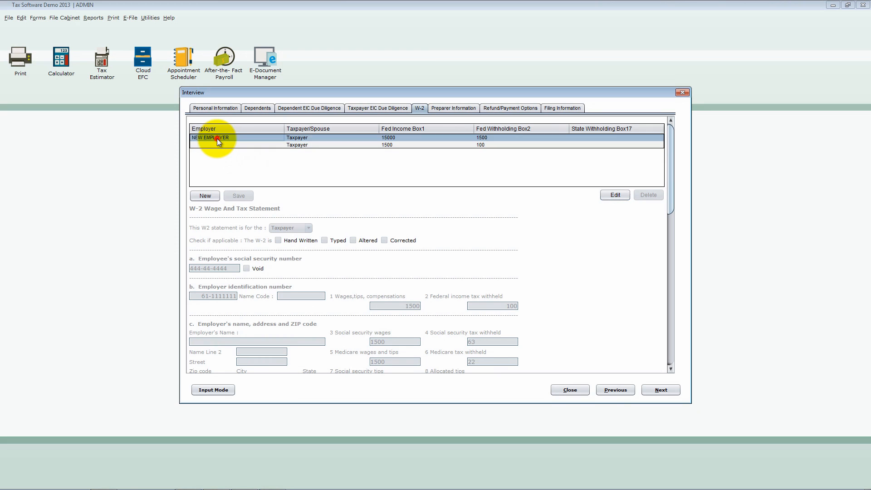
pyautogui.click(217, 143)
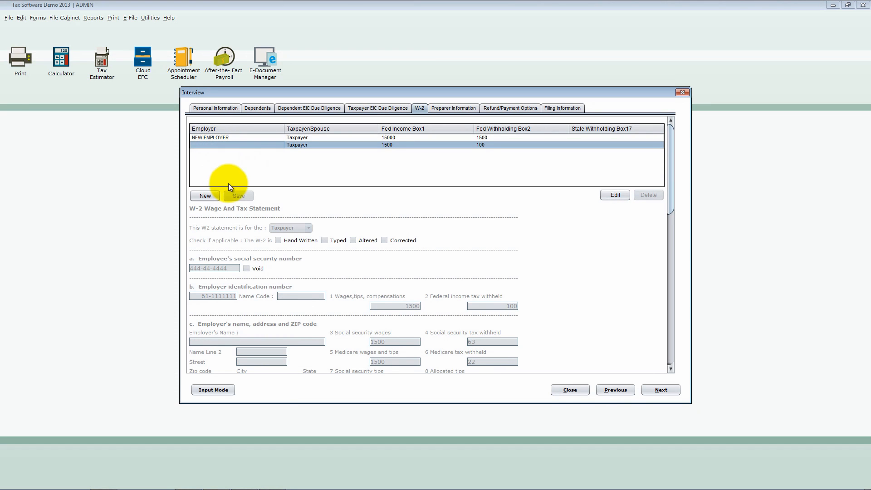
pyautogui.click(610, 196)
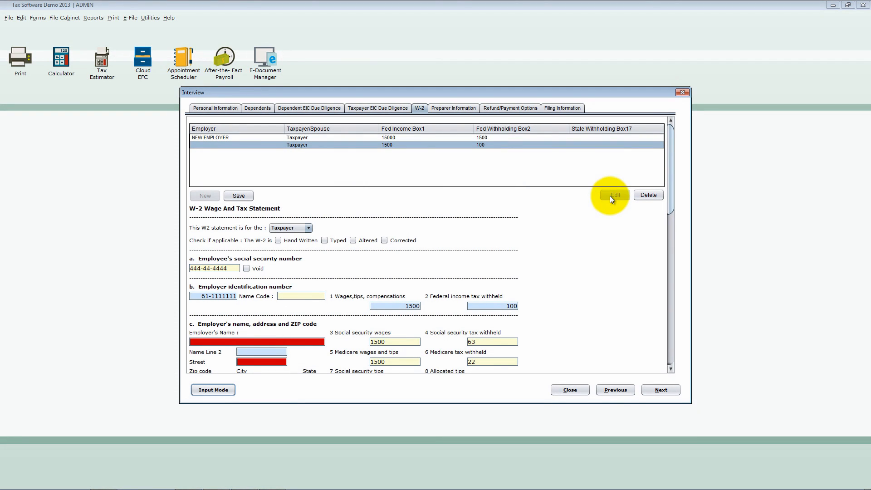
pyautogui.click(320, 341)
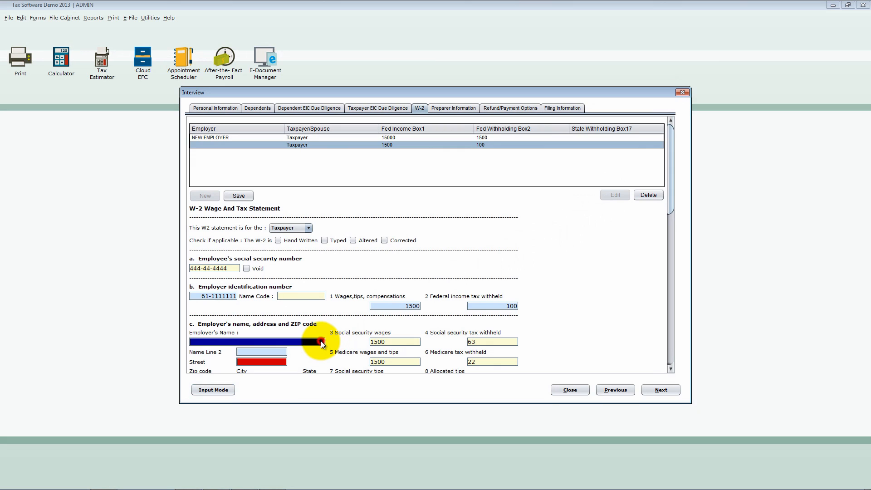
pyautogui.write('Employer Two')
pyautogui.press('Tab')
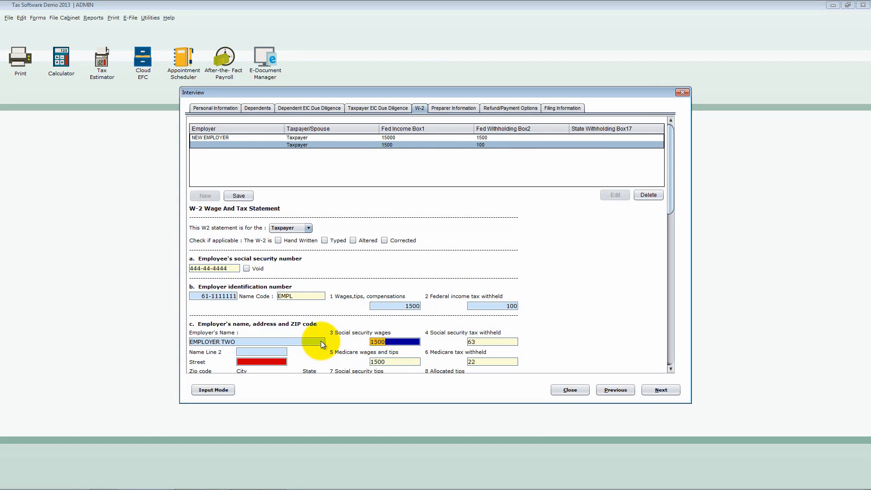
# - Fill in the employer's street address on the EMPLOYER TWO W-2 and save the record
pyautogui.scroll(-3, 320, 341)
pyautogui.click(277, 358)
pyautogui.write('123 main')
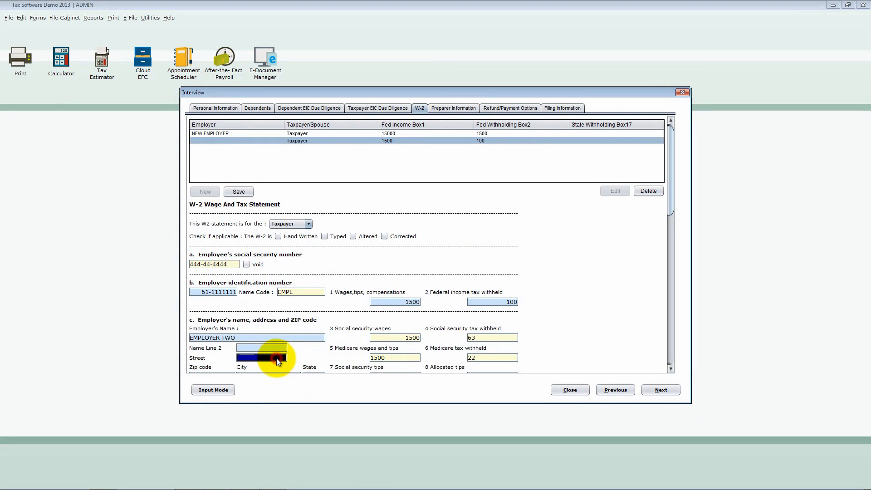
pyautogui.write(' street')
pyautogui.press('Tab')
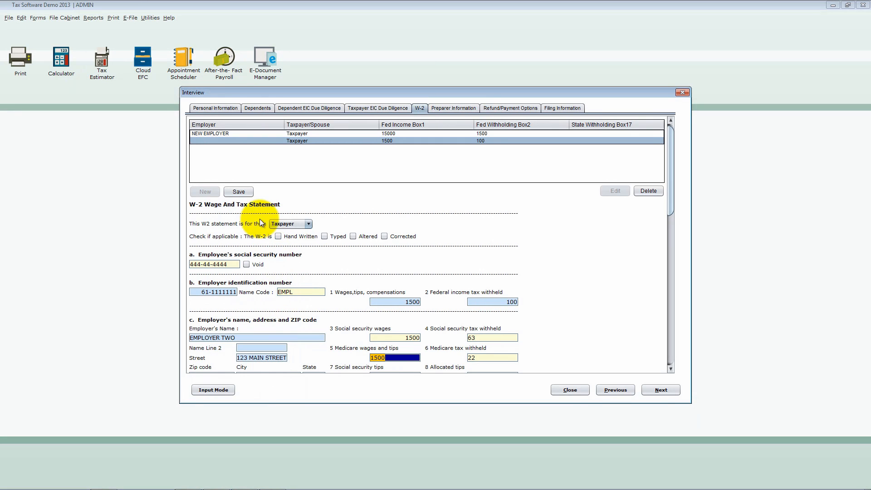
pyautogui.click(240, 192)
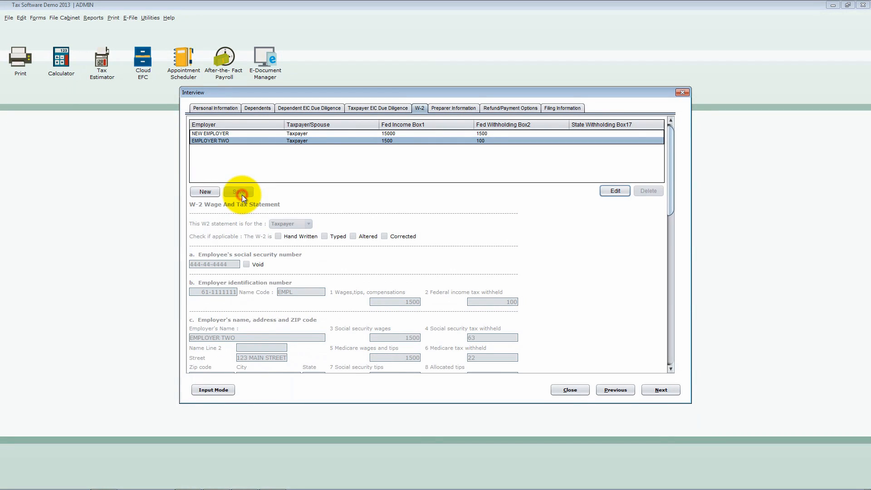
# - Delete the EMPLOYER TWO W-2 record from the taxpayer's W-2 list
pyautogui.click(227, 133)
pyautogui.click(226, 140)
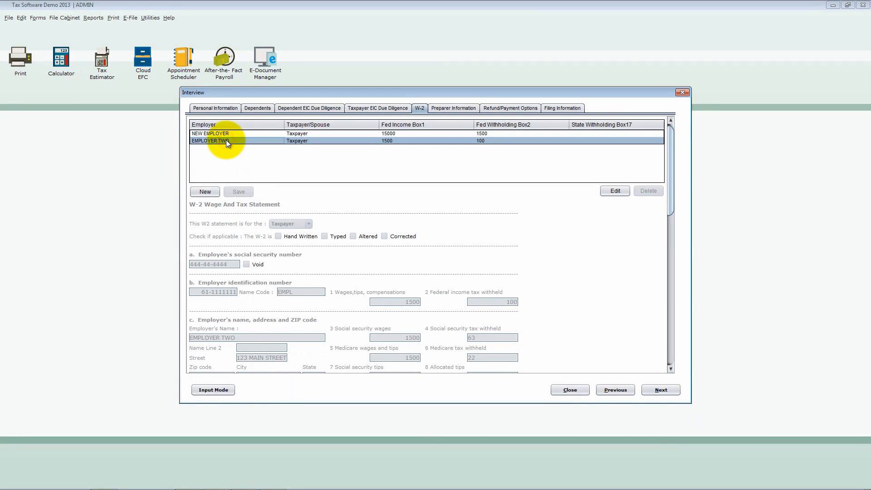
pyautogui.click(611, 193)
pyautogui.click(648, 193)
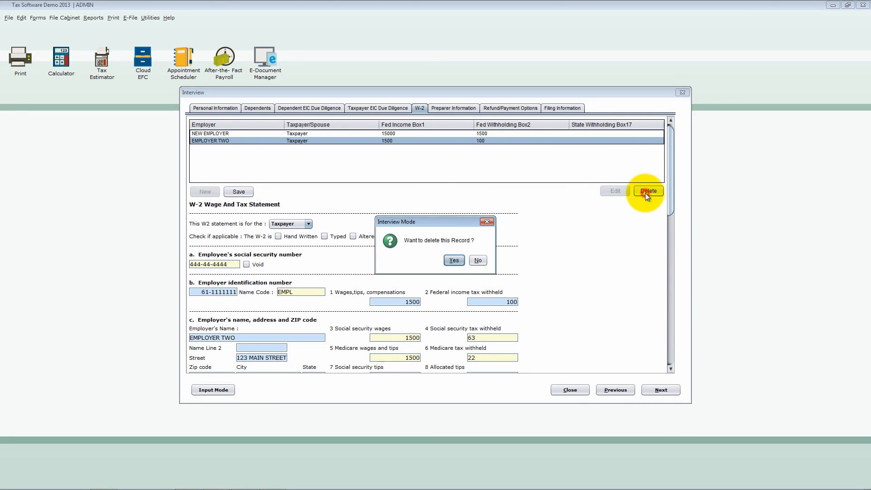
pyautogui.click(454, 260)
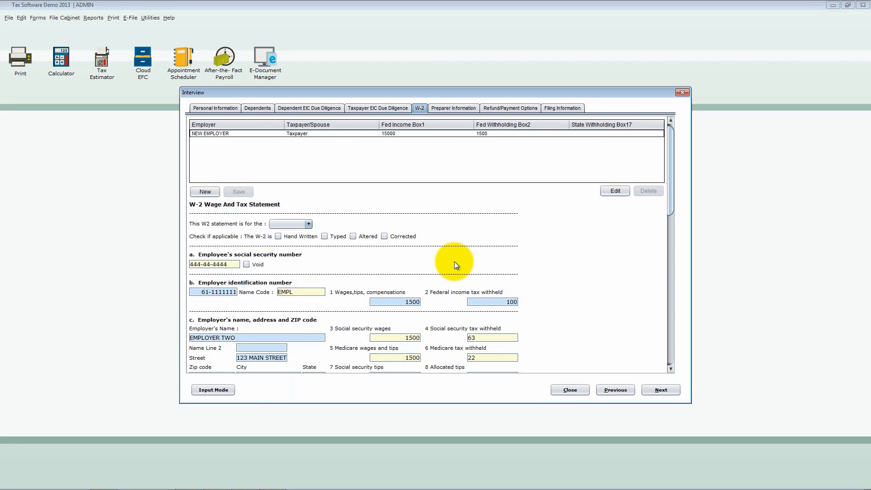
# - Continue past the preparer information to the refund/payment options, try Bank Product, Direct Deposit and Direct Debit, and settle on Paper Check
pyautogui.click(666, 392)
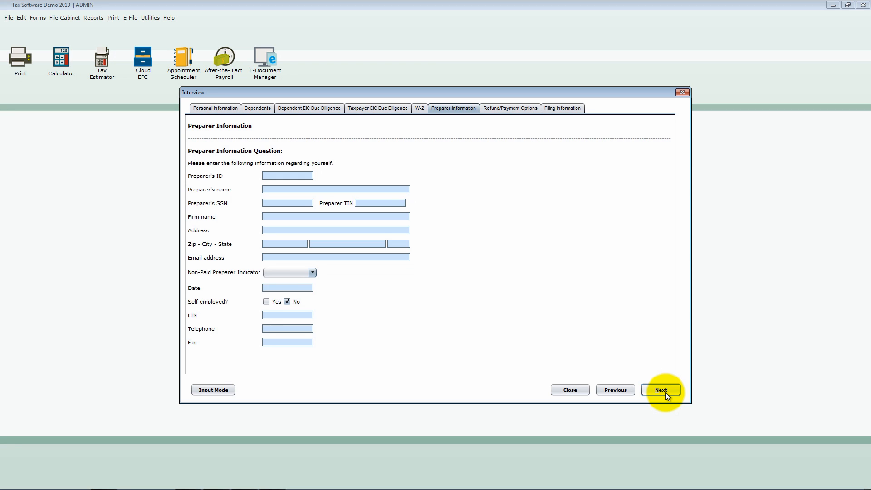
pyautogui.click(665, 393)
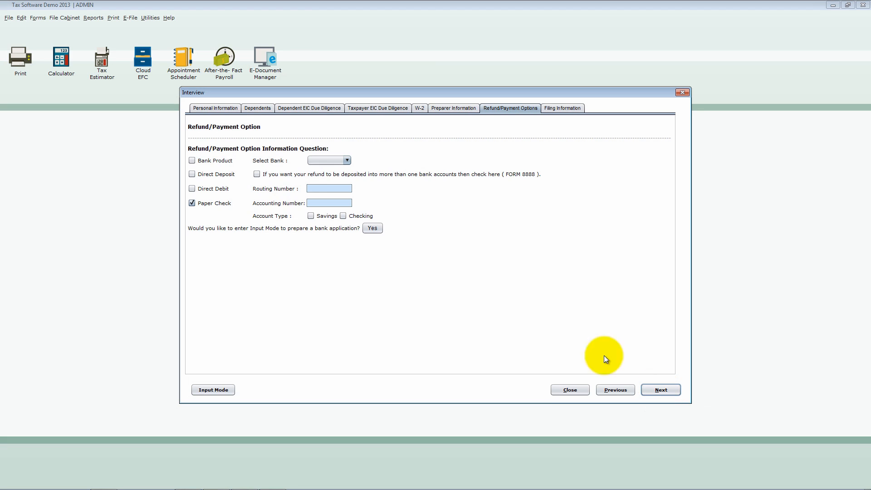
pyautogui.click(192, 162)
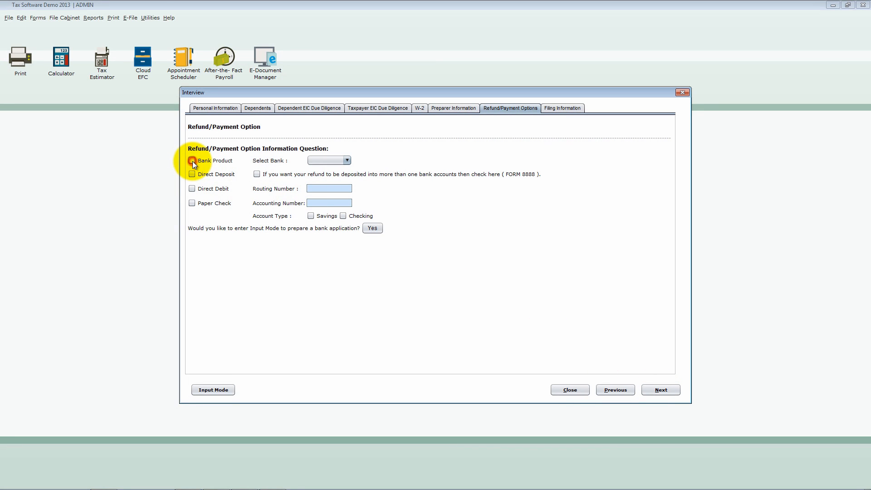
pyautogui.click(192, 173)
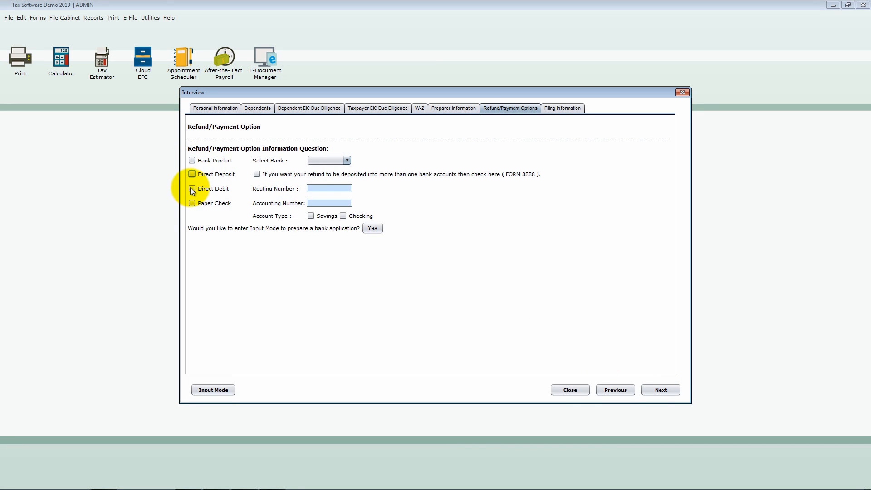
pyautogui.click(190, 188)
pyautogui.click(192, 204)
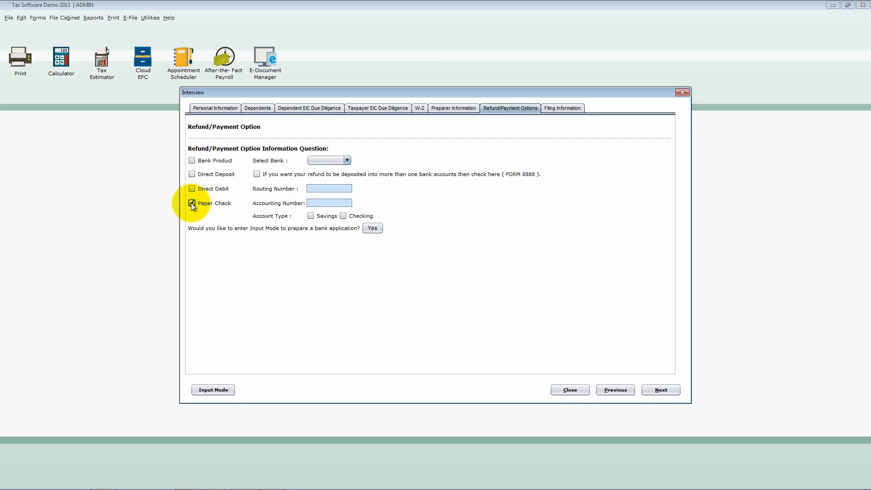
# - Continue to the Filing Information questions, save the interview without answering them, and switch the return to Input Mode
pyautogui.click(660, 391)
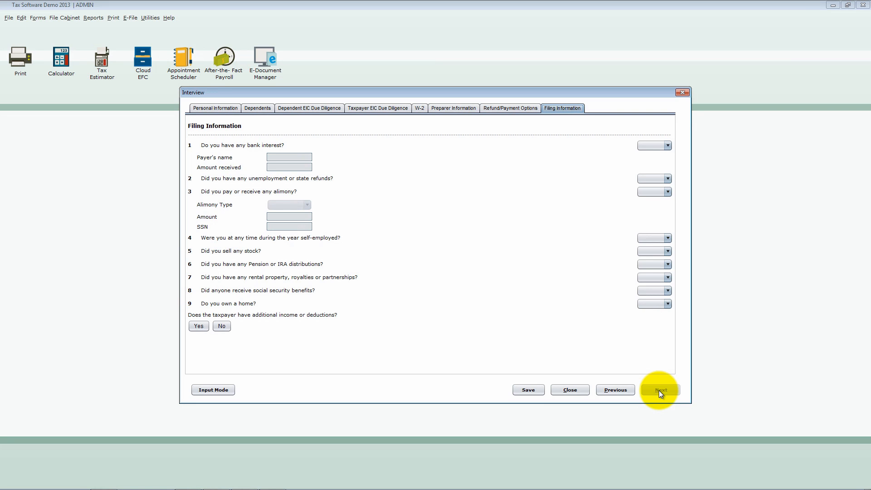
pyautogui.click(532, 388)
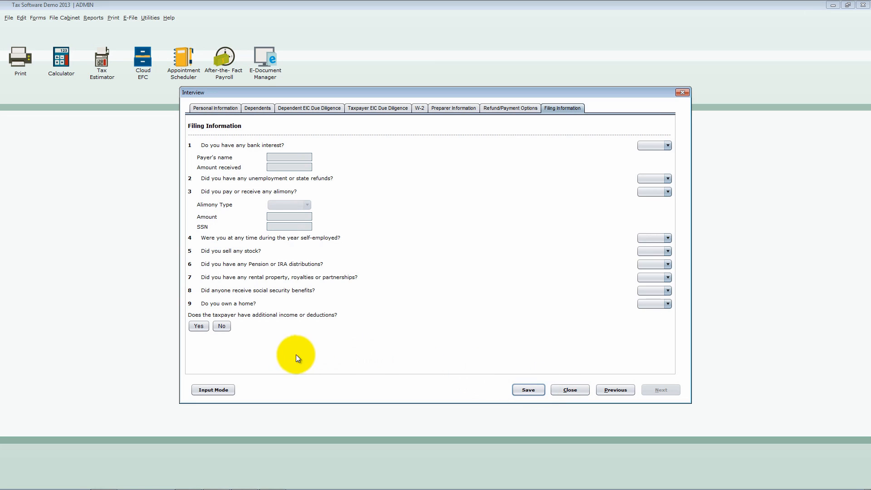
pyautogui.click(213, 389)
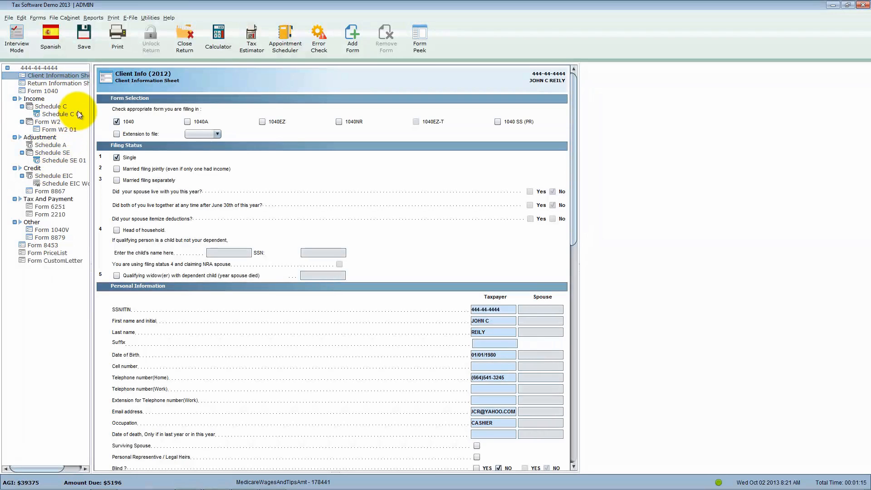
# - Open Schedule A and clear the Optional Sales Tax Calculation choice on line 5b
pyautogui.click(54, 145)
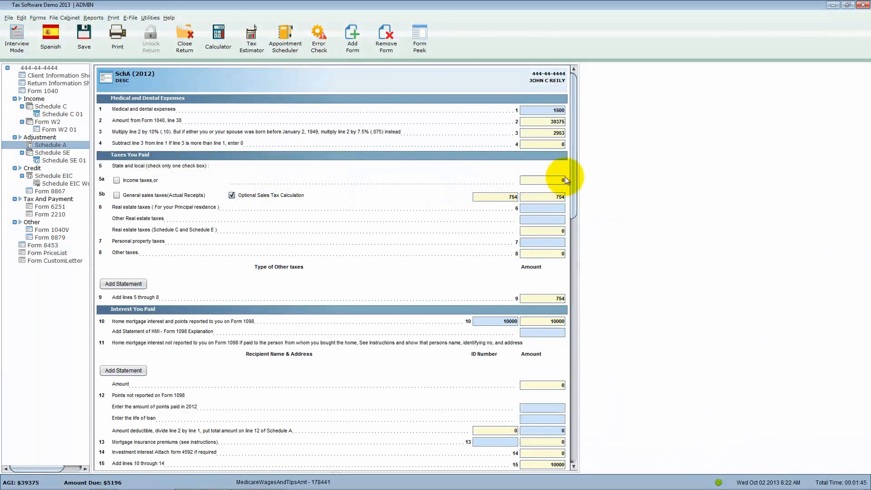
pyautogui.moveTo(573, 175)
pyautogui.mouseDown()
pyautogui.moveTo(575, 240)
pyautogui.moveTo(573, 165)
pyautogui.mouseUp()
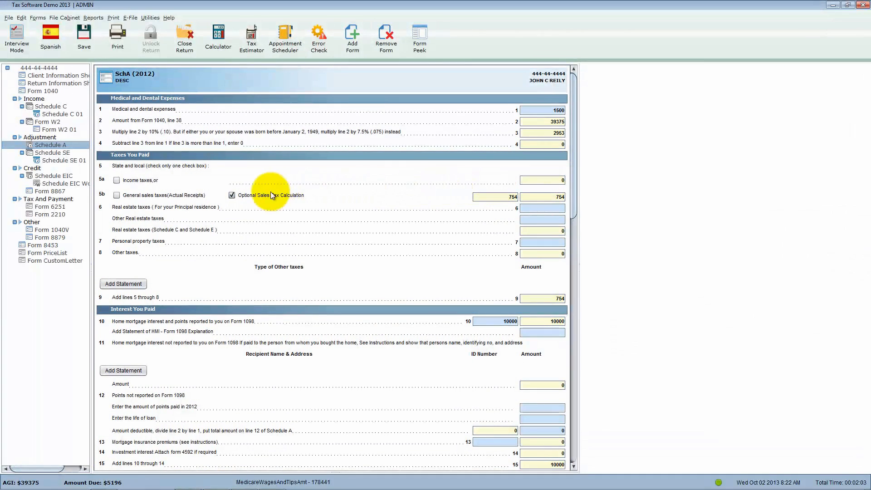
pyautogui.click(232, 196)
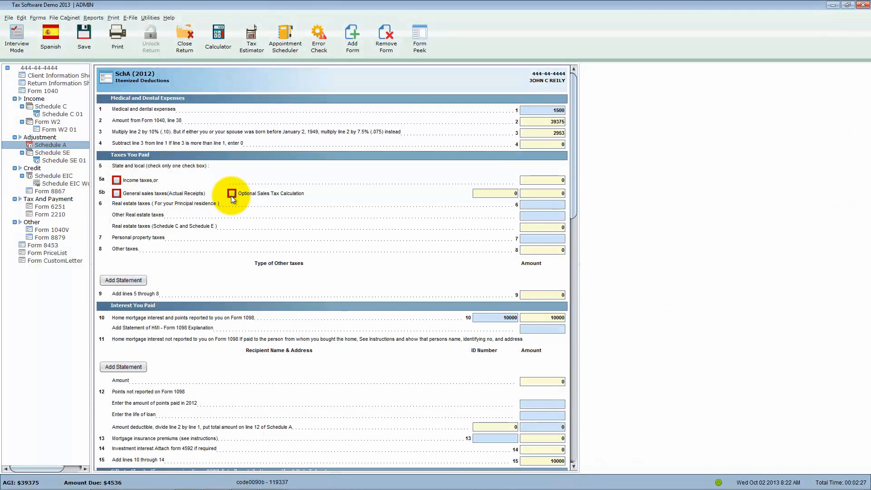
# - Run the error check, go to the third Schedule A error, close the error list, and select Optional Sales Tax Calculation on line 5b
pyautogui.click(320, 47)
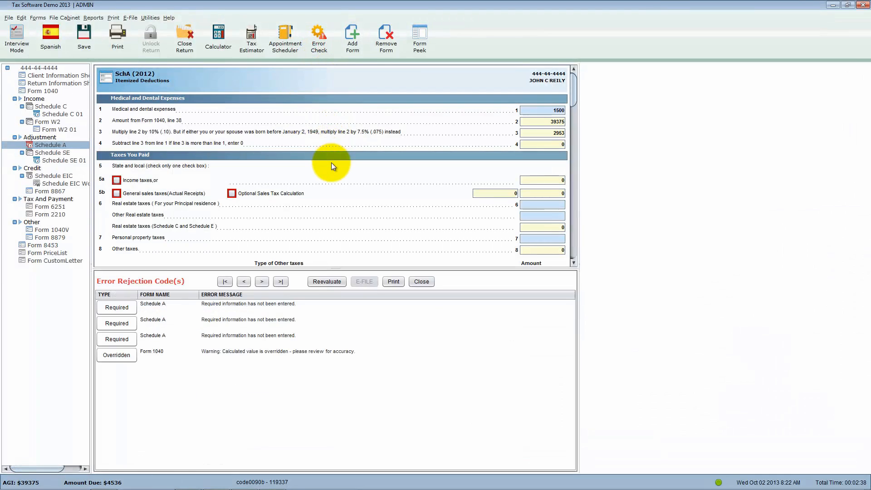
pyautogui.click(130, 336)
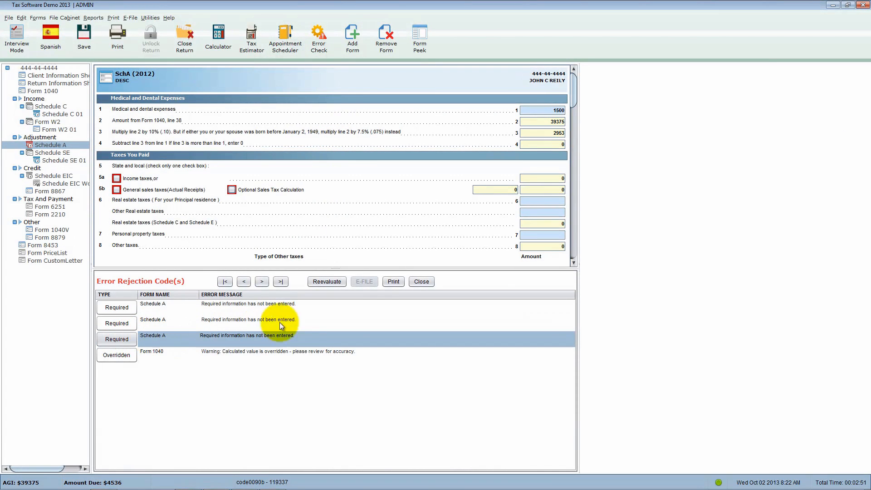
pyautogui.click(414, 282)
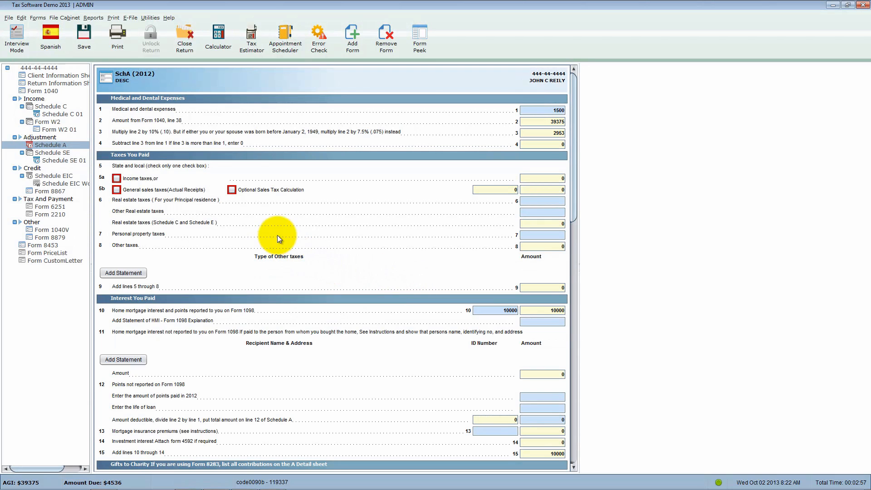
pyautogui.click(232, 190)
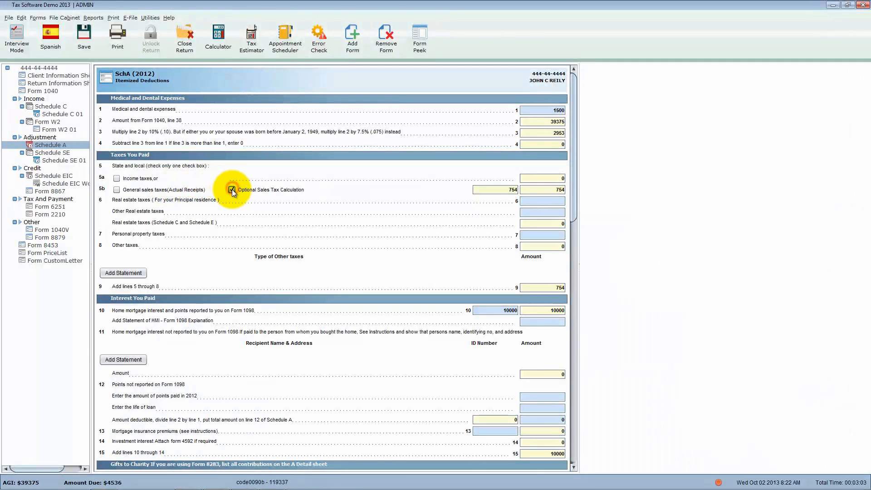
# - Open Form 1040, preview it in its printed layout with Form Peek, and close the preview
pyautogui.click(51, 92)
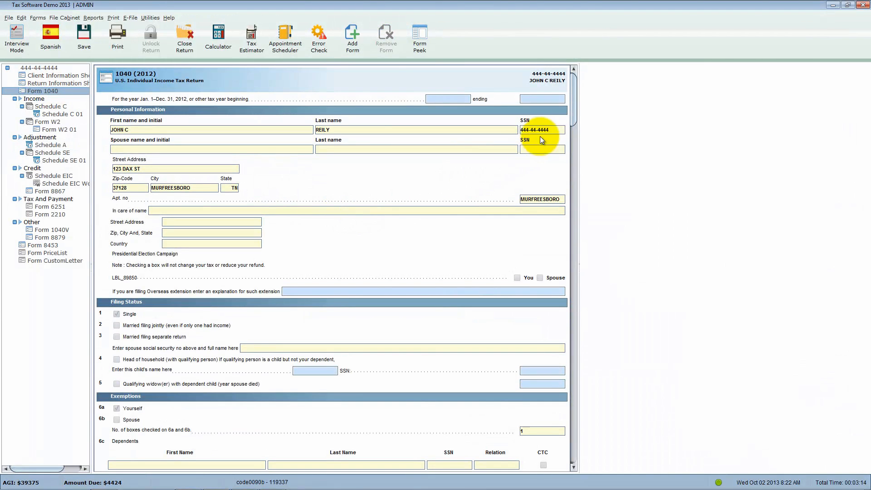
pyautogui.moveTo(571, 116); pyautogui.dragTo(551, 105)
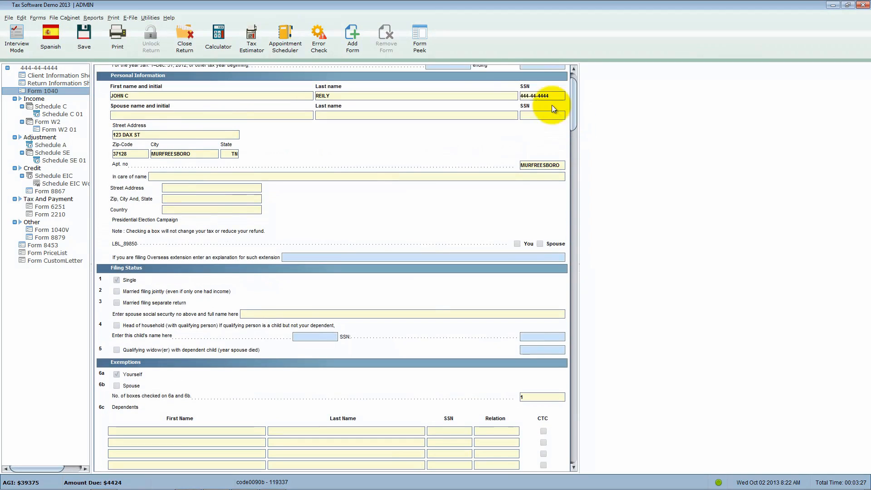
pyautogui.click(422, 48)
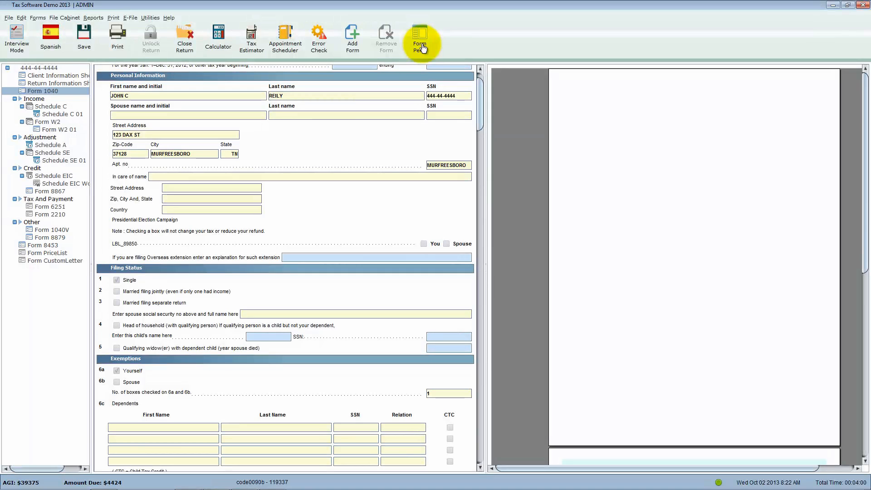
pyautogui.click(421, 47)
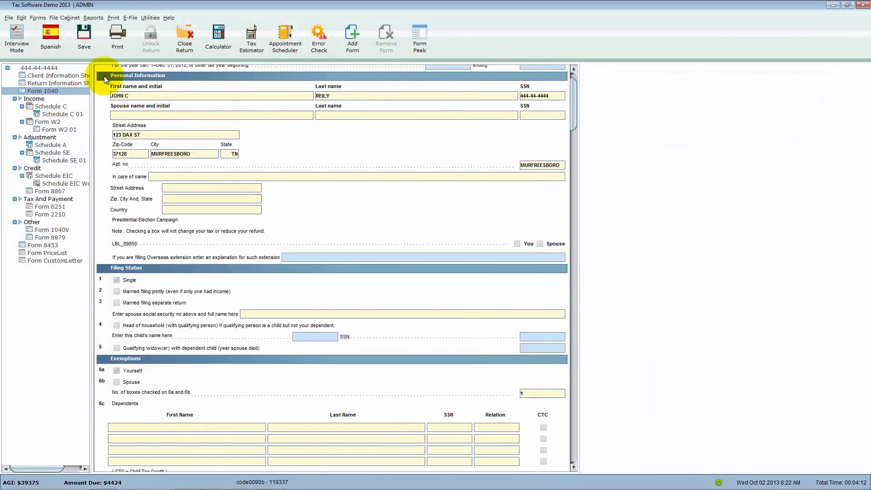
pyautogui.click(104, 75)
pyautogui.scroll(1, 105, 76)
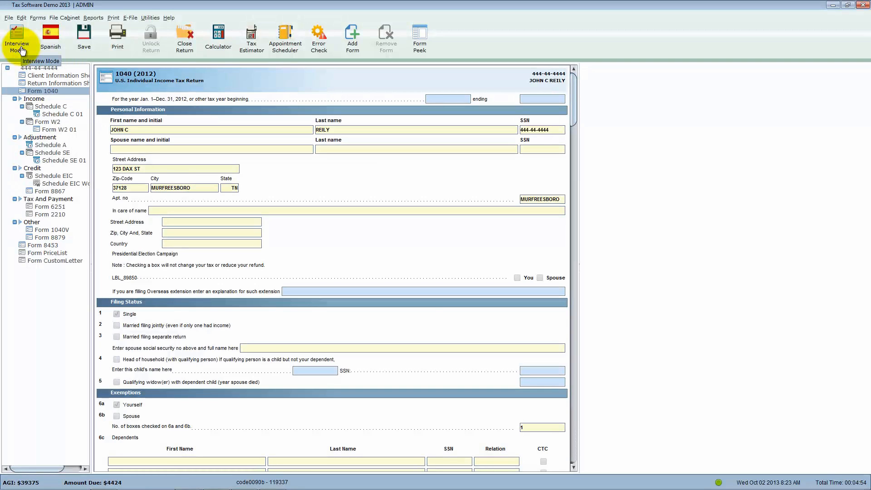
# - Switch the program language to Spanish and back to English, and save the return
pyautogui.click(58, 50)
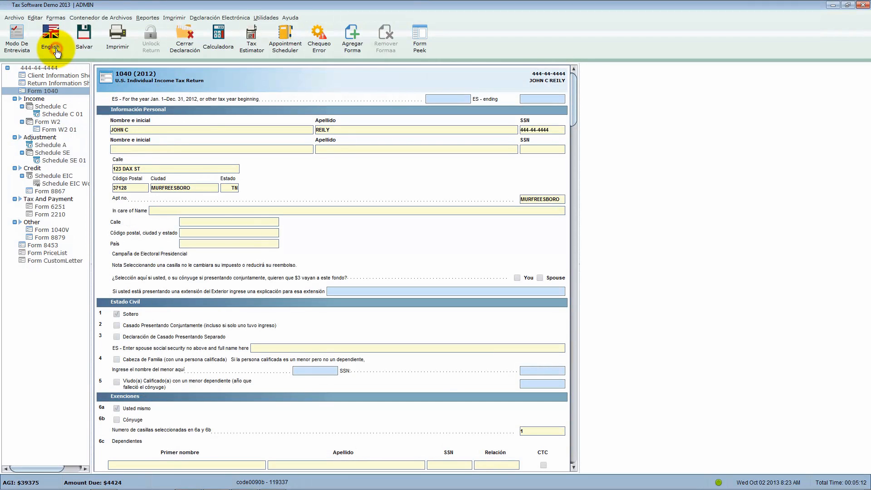
pyautogui.click(57, 51)
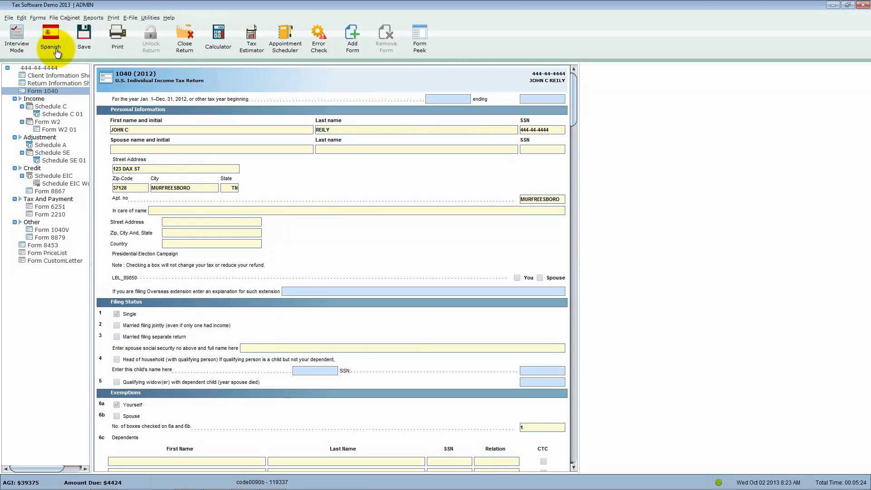
pyautogui.click(86, 46)
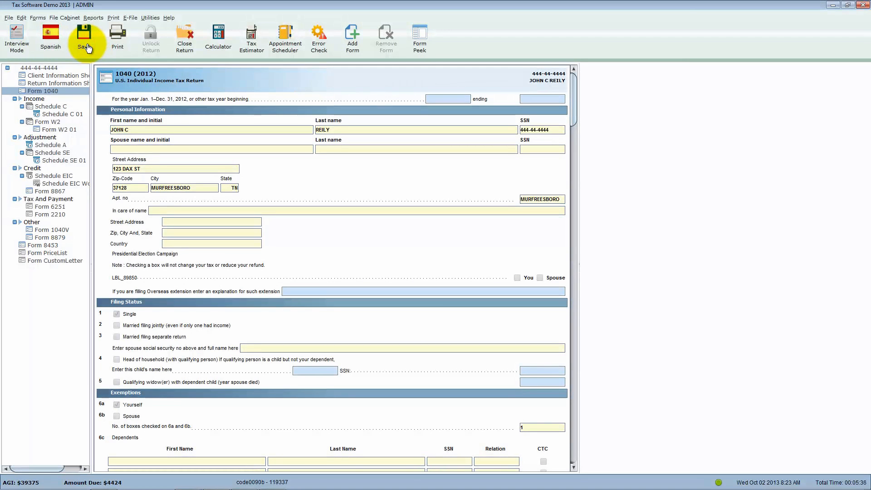
pyautogui.click(87, 47)
# - View the print type options for the return and dismiss them without printing
pyautogui.click(123, 46)
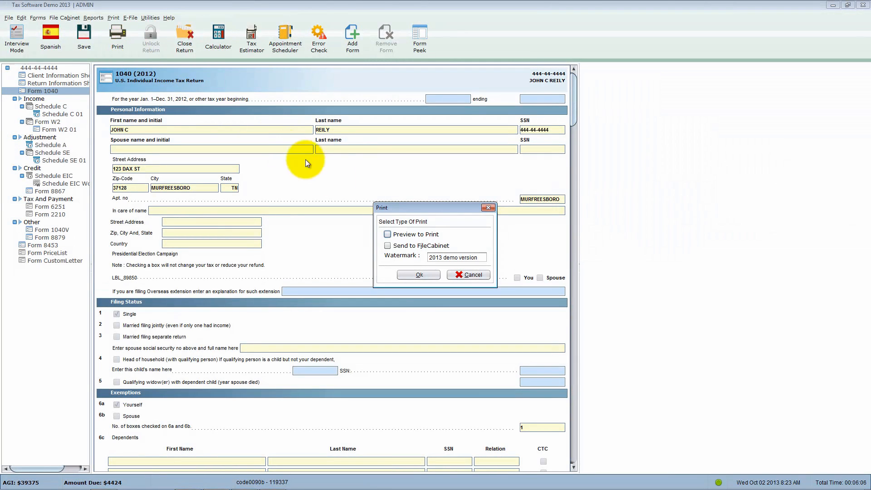
pyautogui.click(484, 208)
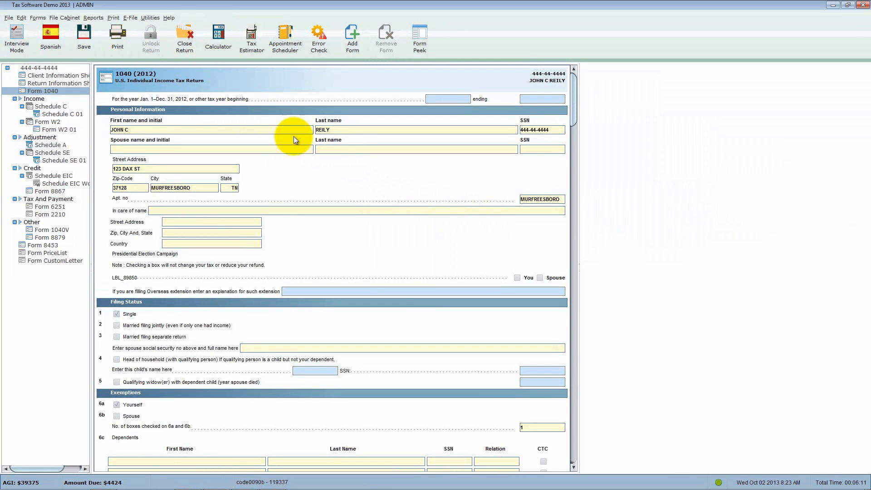
pyautogui.click(157, 43)
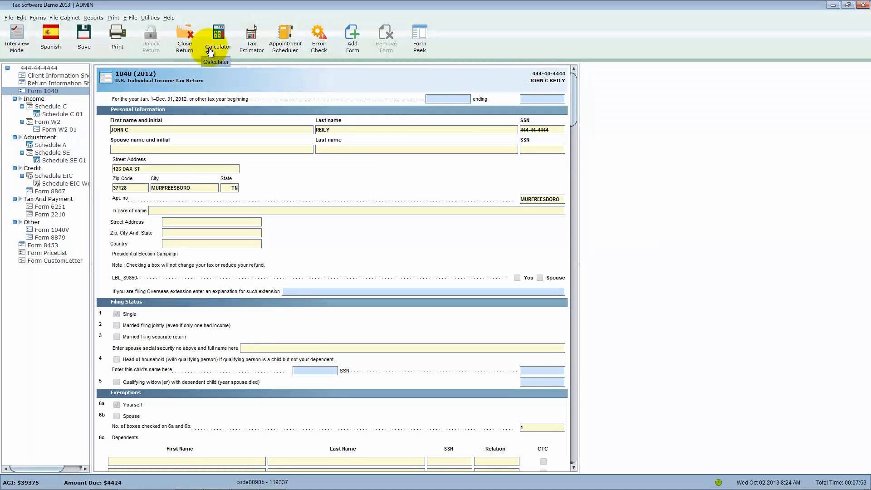
# - Work out 2+2 with the built-in calculator
pyautogui.click(226, 50)
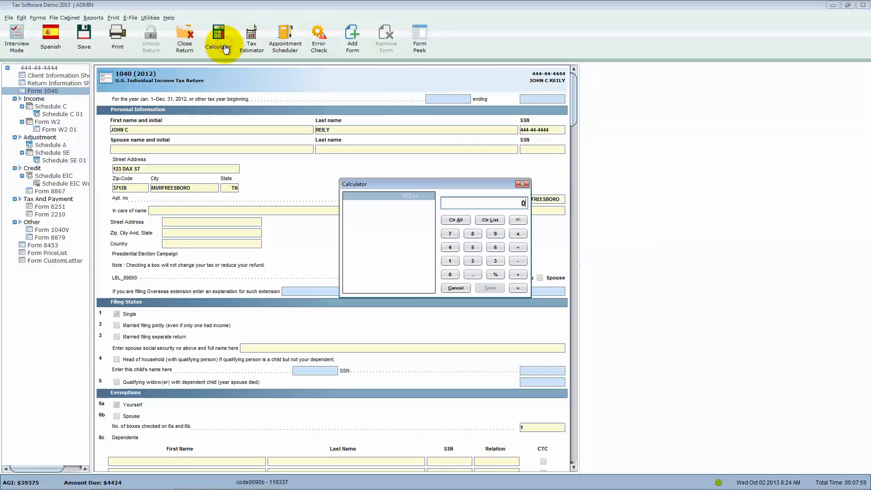
pyautogui.write('2+2')
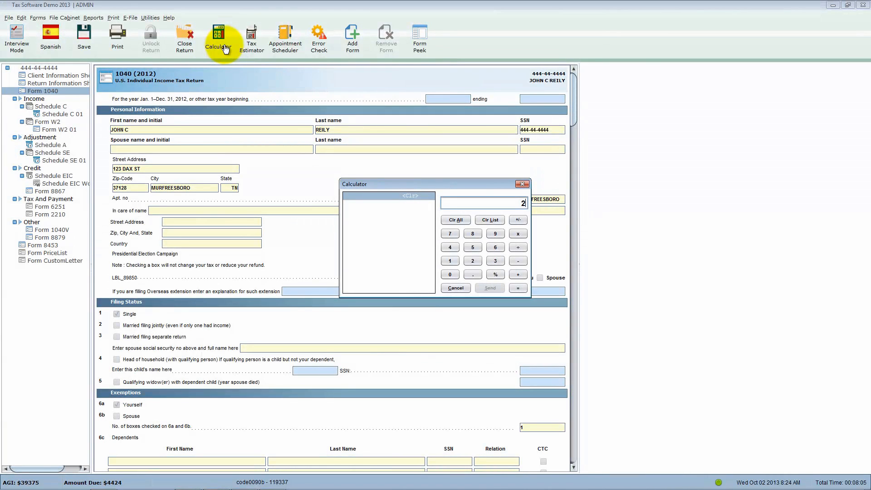
pyautogui.press('Return')
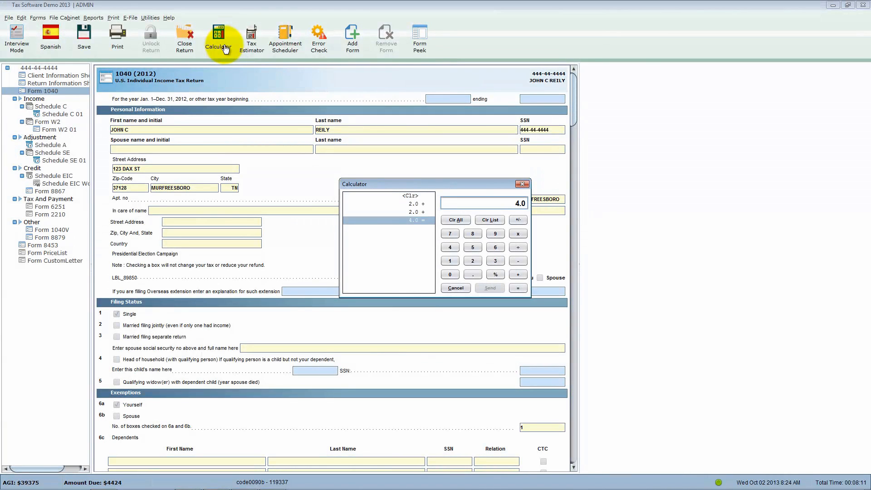
# - Close the calculator, view the Tax Estimator worksheet, and dismiss it without entering any figures
pyautogui.click(520, 185)
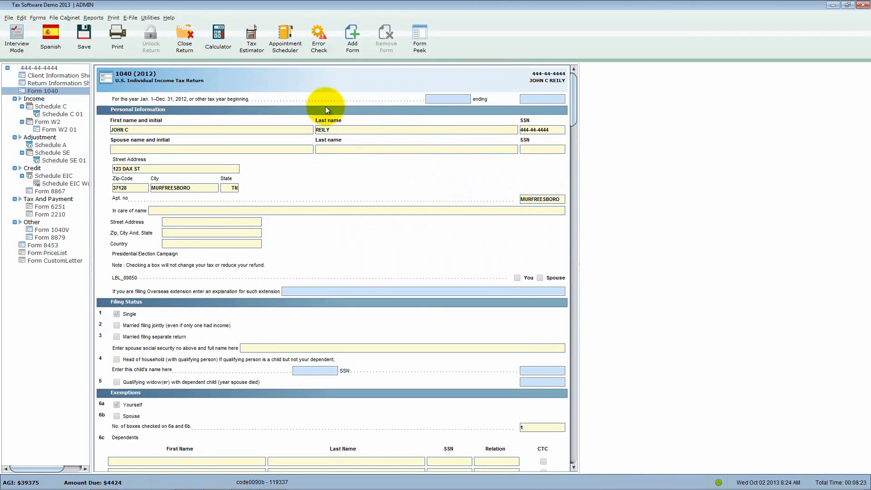
pyautogui.click(256, 51)
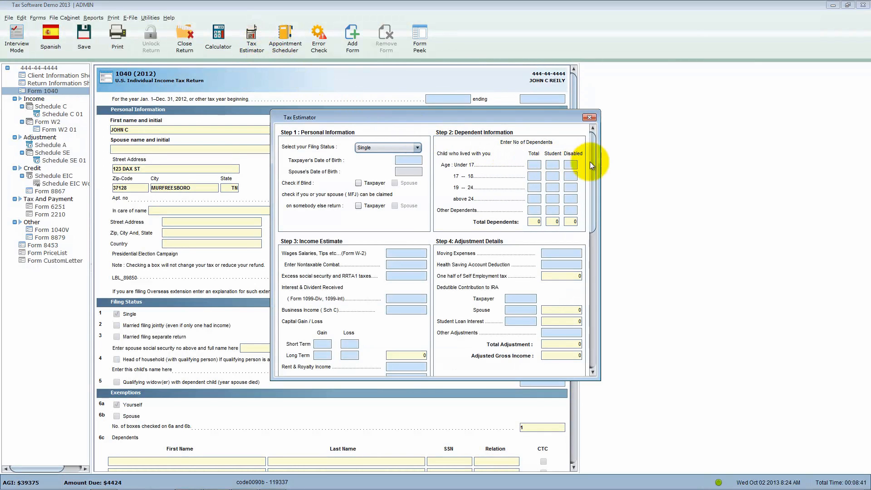
pyautogui.click(589, 118)
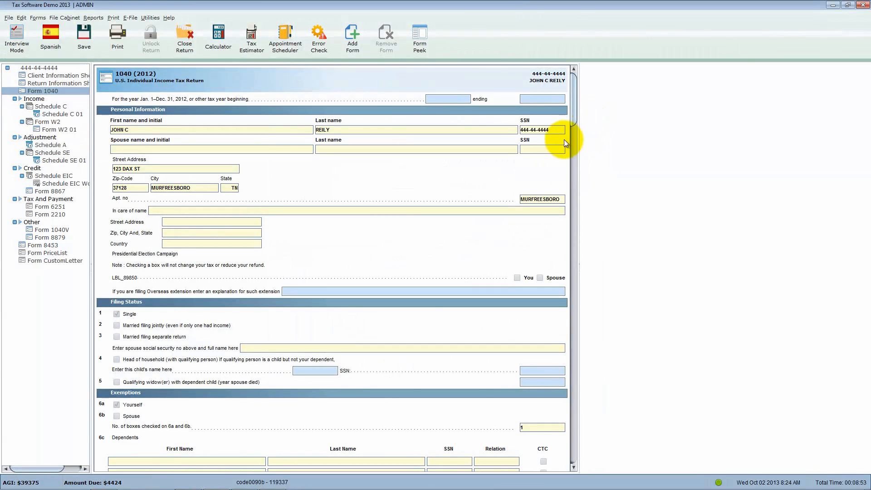
# - Open the Appointment Scheduler, decline the client data import, and close the scheduler after viewing its calendar
pyautogui.click(294, 49)
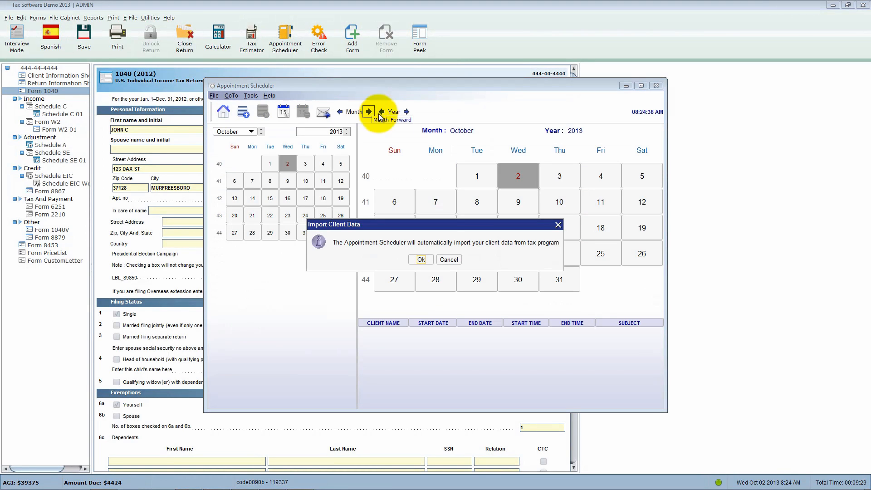
pyautogui.click(449, 259)
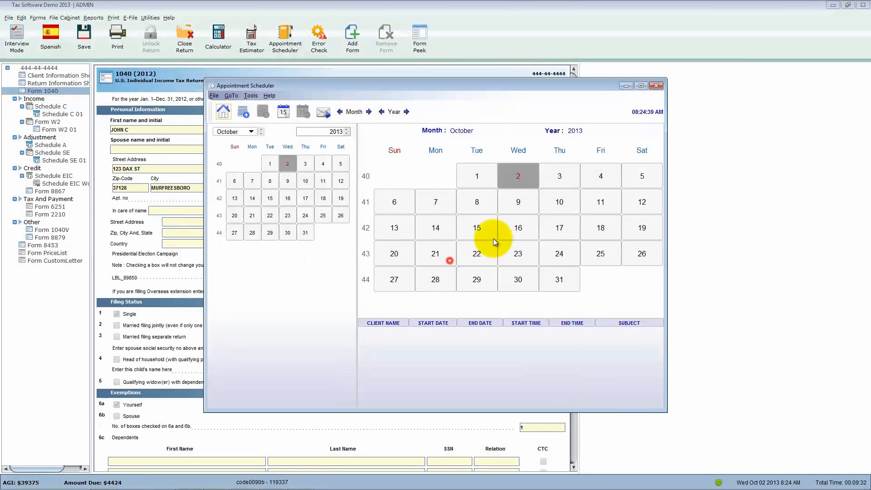
pyautogui.click(656, 85)
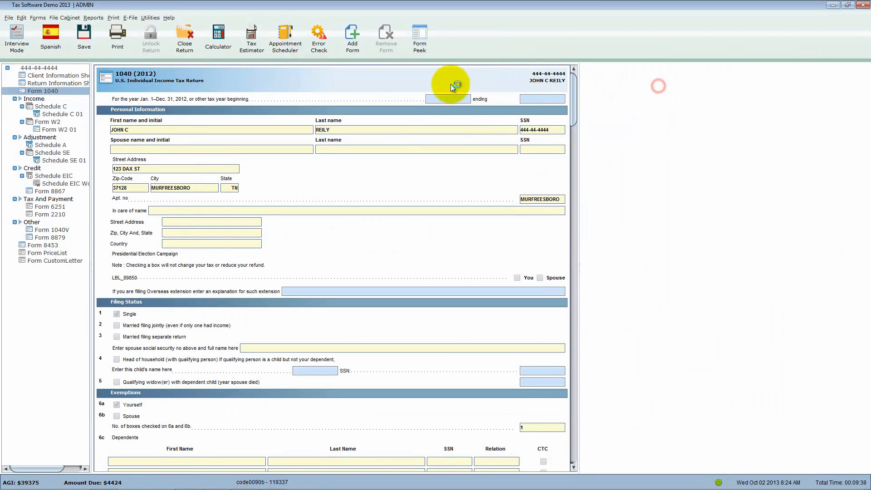
# - Run the error check on the return, go to the overridden value on Form 1040, and close the error list
pyautogui.click(325, 49)
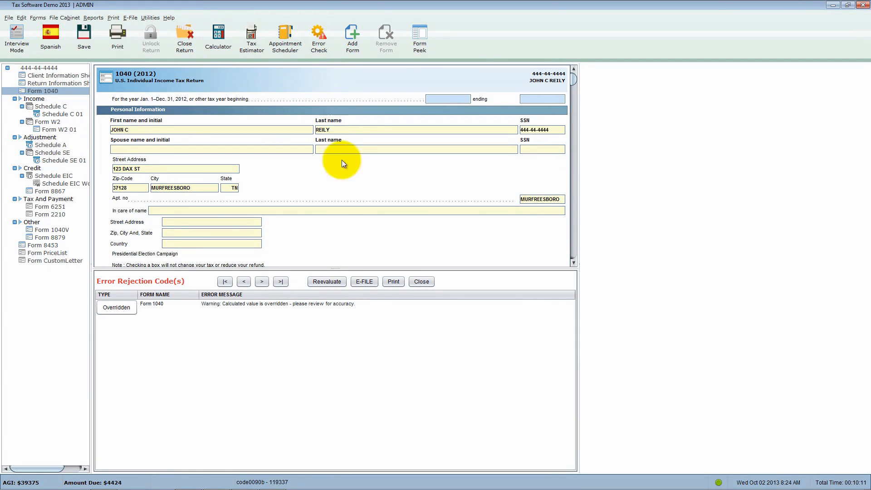
pyautogui.click(125, 309)
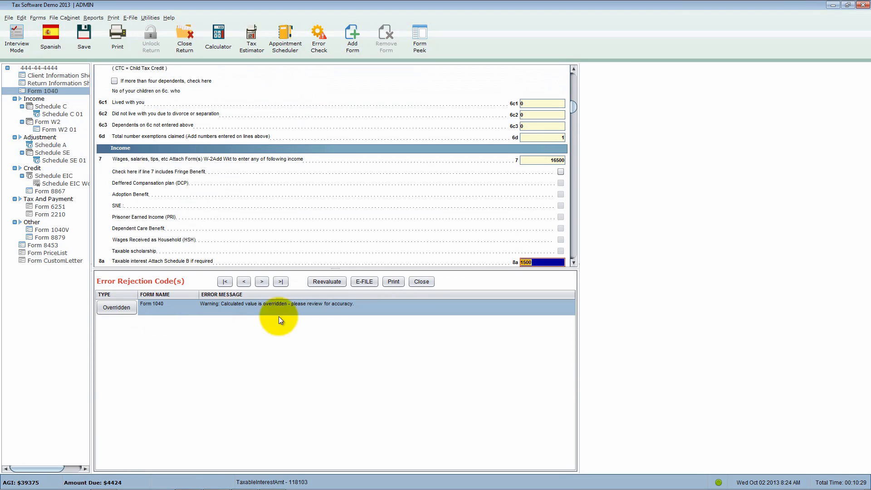
pyautogui.click(421, 281)
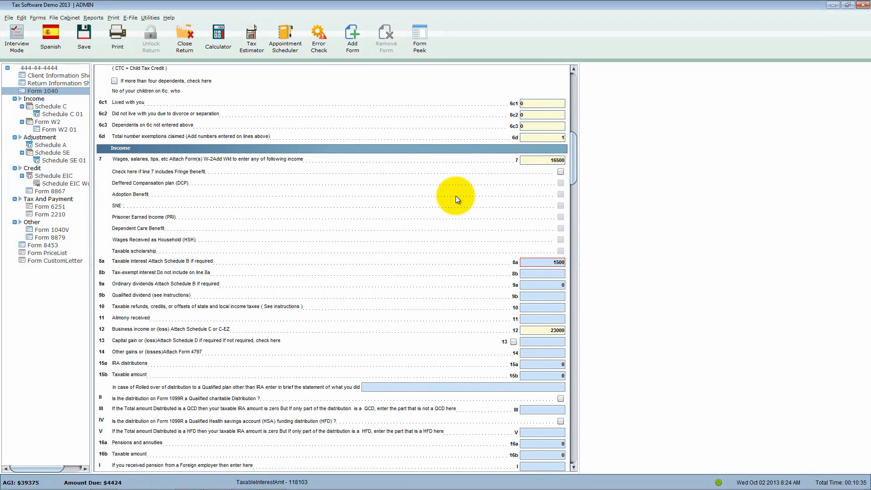
# - Open the list of forms that can be added and highlight 1040A, 1040EZ and SchB without adding any
pyautogui.click(353, 42)
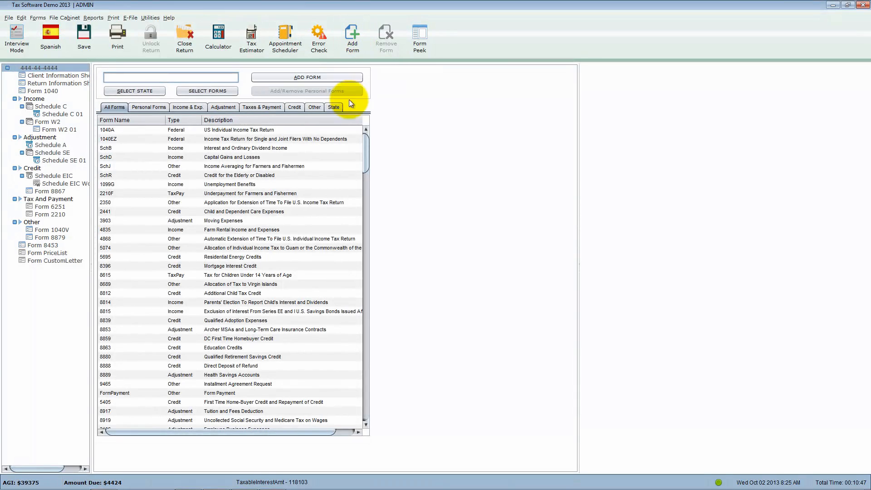
pyautogui.click(113, 132)
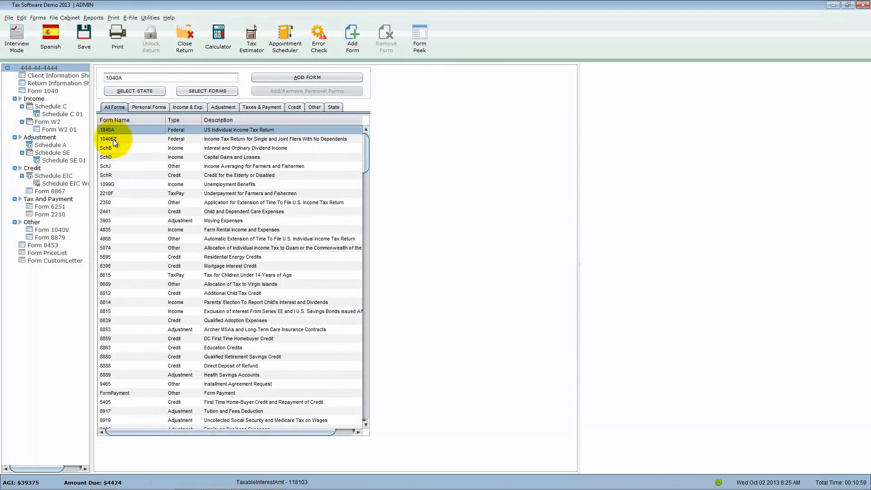
pyautogui.click(113, 139)
pyautogui.click(111, 148)
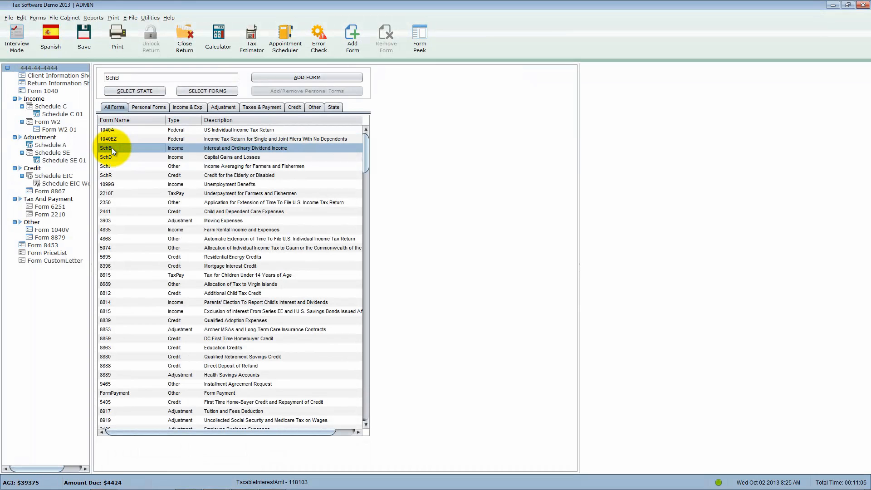
# - Open Schedule A, start removing it from the return, and decline the removal
pyautogui.click(56, 145)
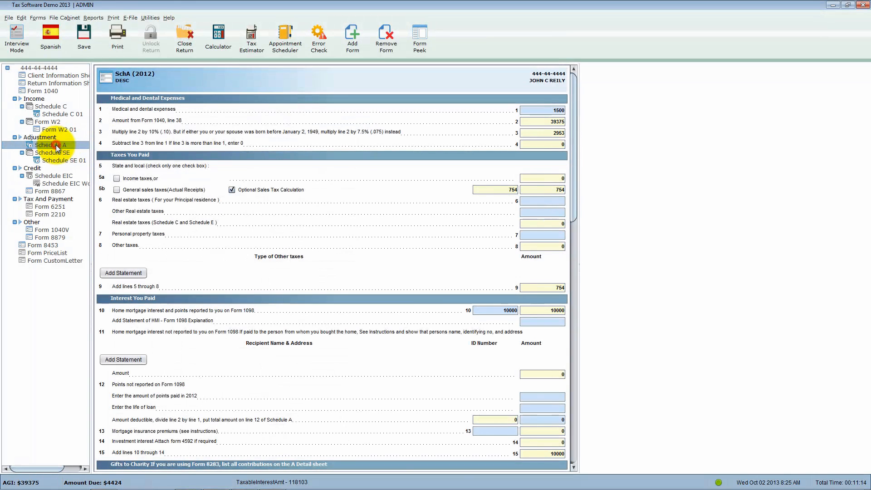
pyautogui.click(387, 48)
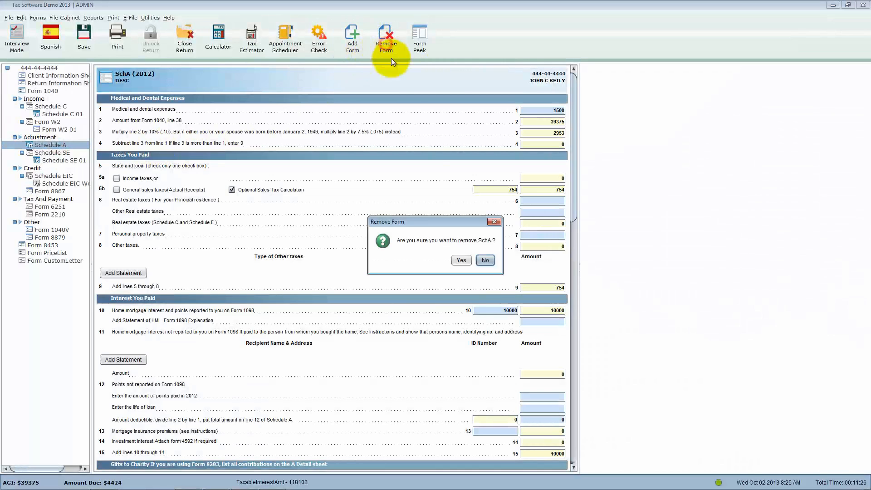
pyautogui.click(485, 260)
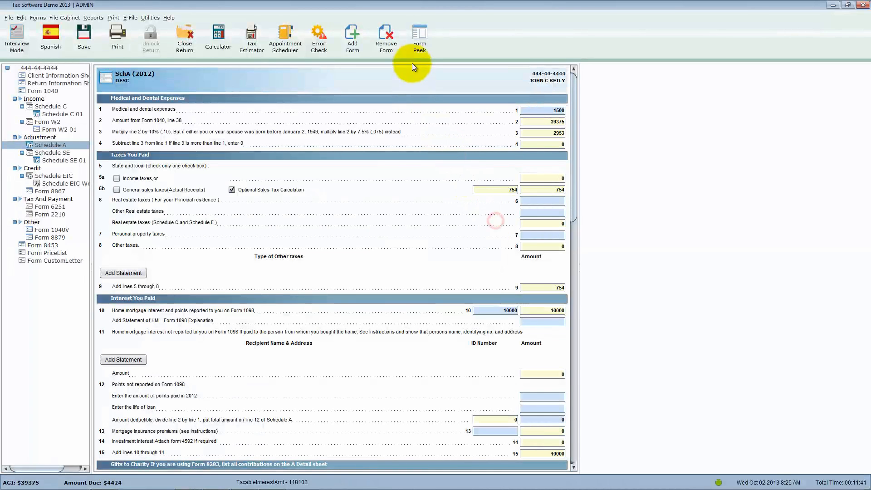
# - Turn on Form Peek for Schedule A, and switch to Form 1040 with the printed-layout preview kept open
pyautogui.click(419, 48)
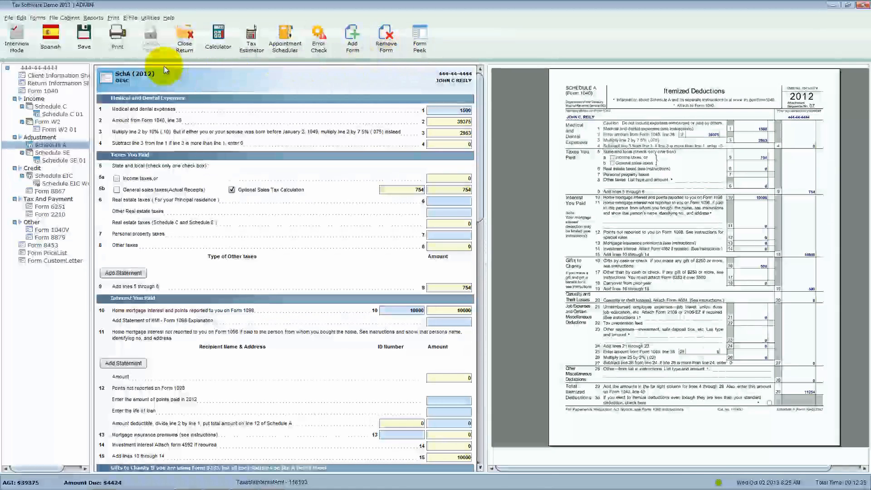
pyautogui.click(53, 93)
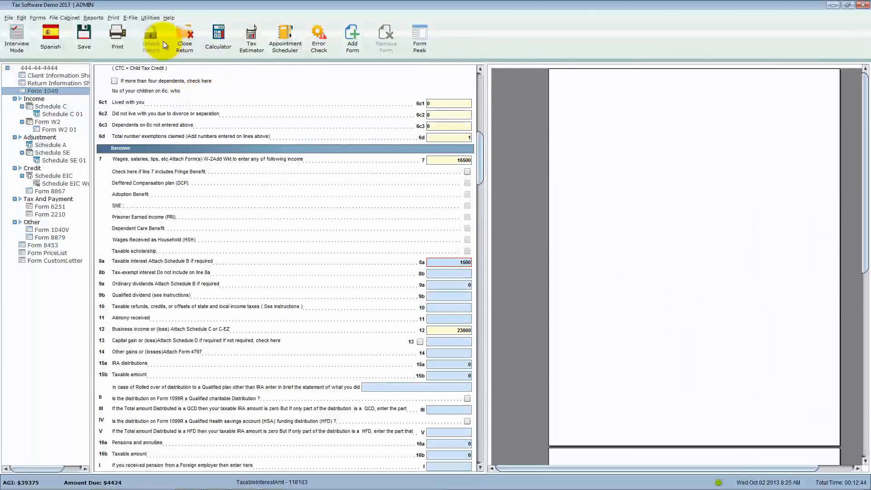
# - Dismiss the print options, preview all the return's forms with Print Selected Forms and Preview to Print, and close the preview
pyautogui.click(121, 41)
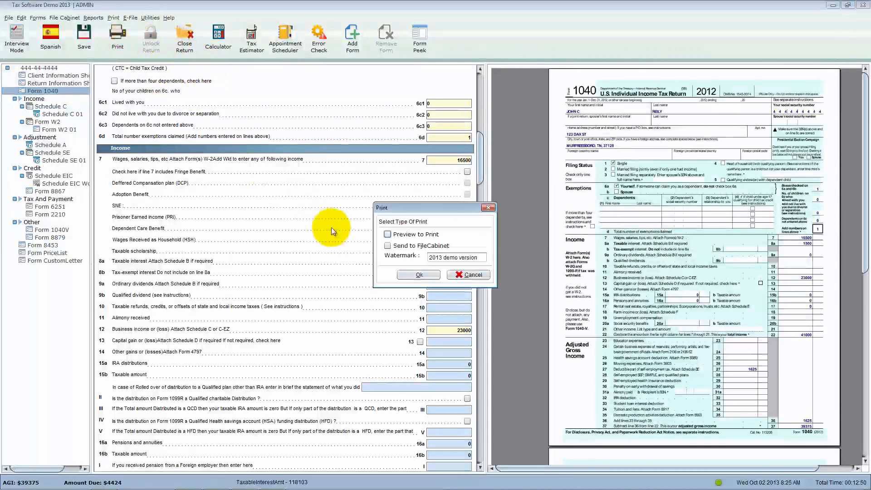
pyautogui.click(488, 207)
pyautogui.click(113, 18)
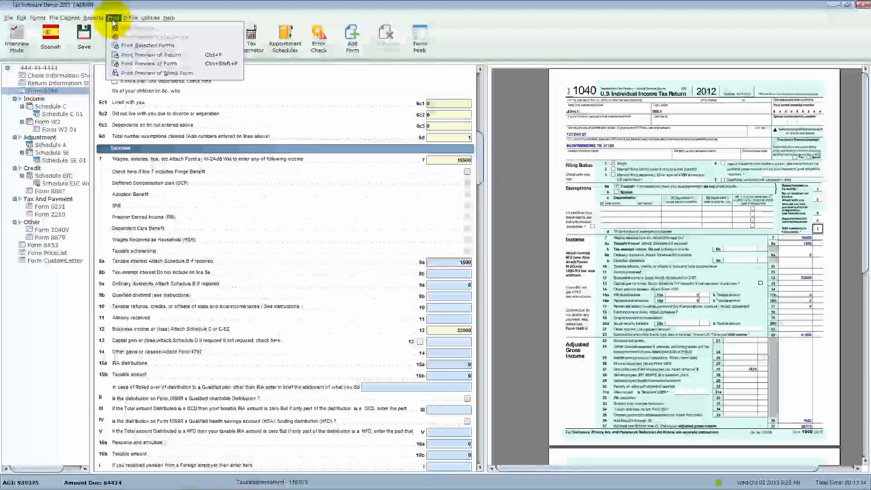
pyautogui.click(178, 46)
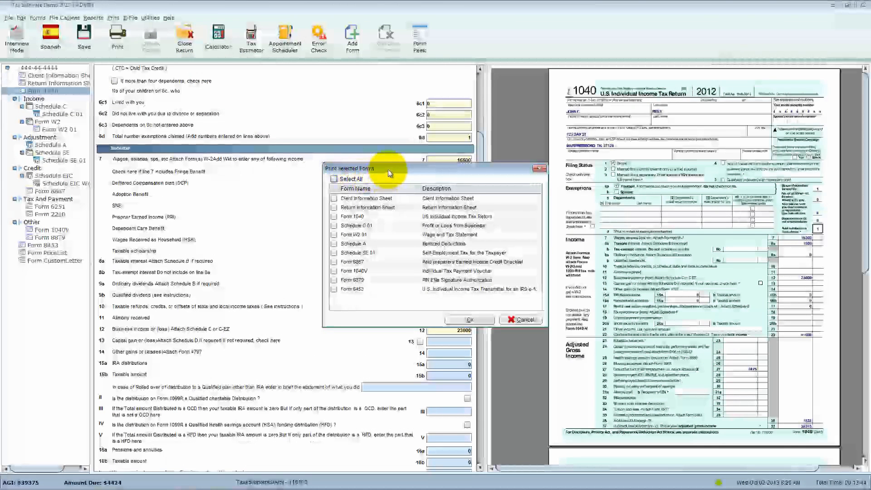
pyautogui.moveTo(388, 170); pyautogui.dragTo(328, 164)
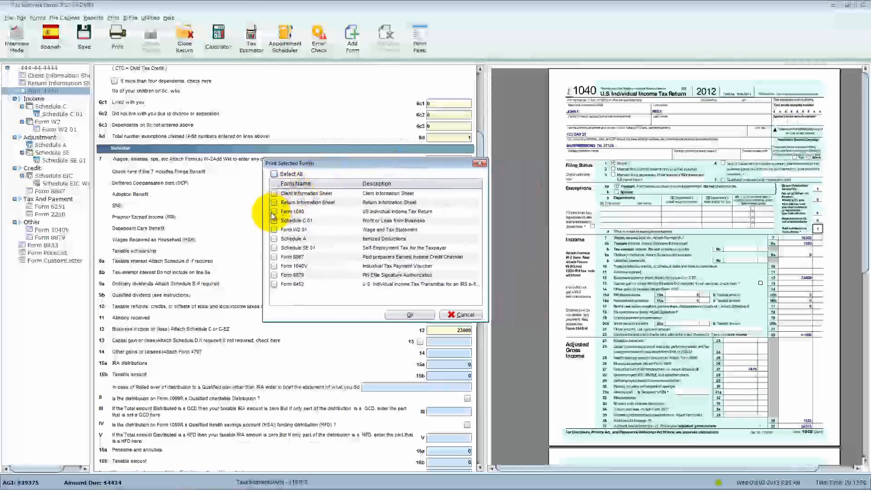
pyautogui.click(274, 174)
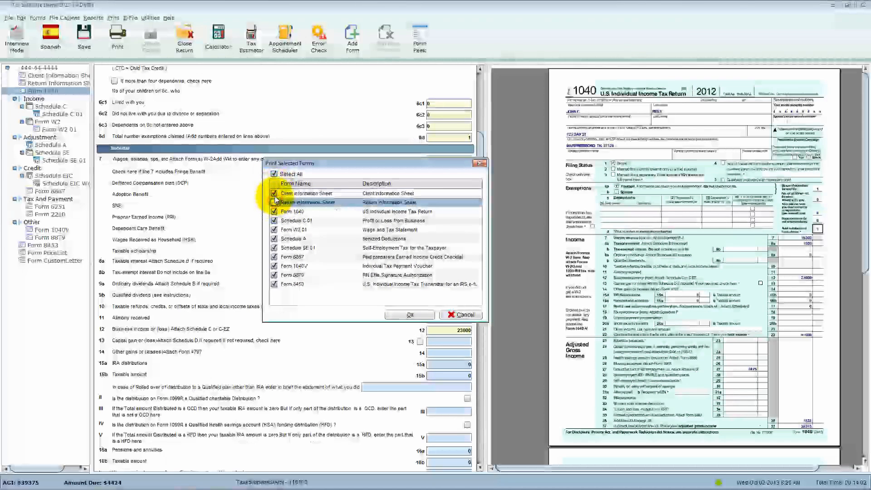
pyautogui.click(410, 314)
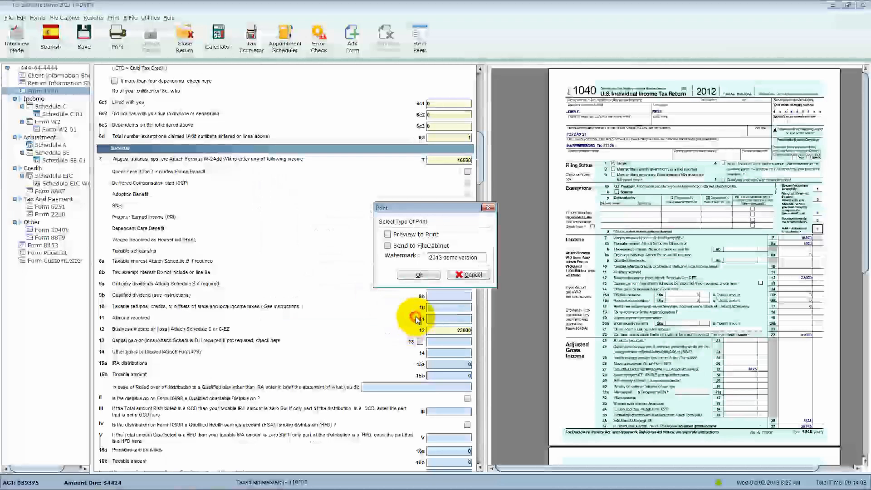
pyautogui.click(413, 234)
pyautogui.click(414, 272)
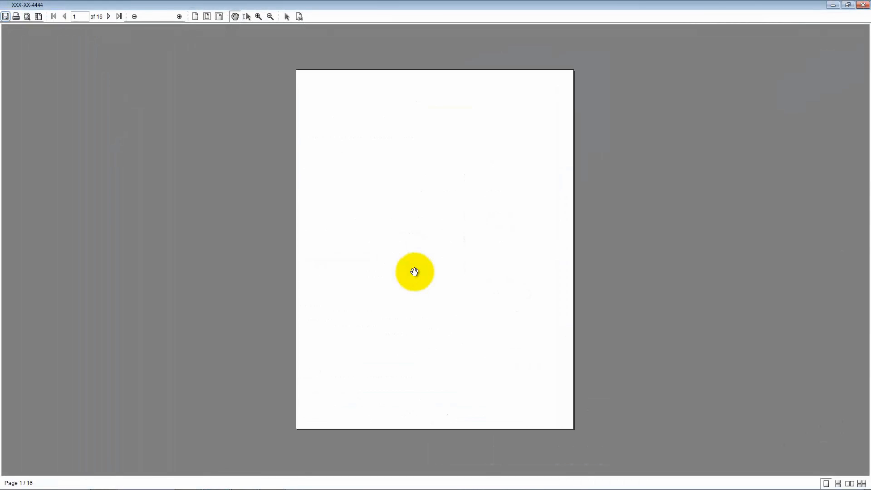
pyautogui.scroll(-1, 414, 271)
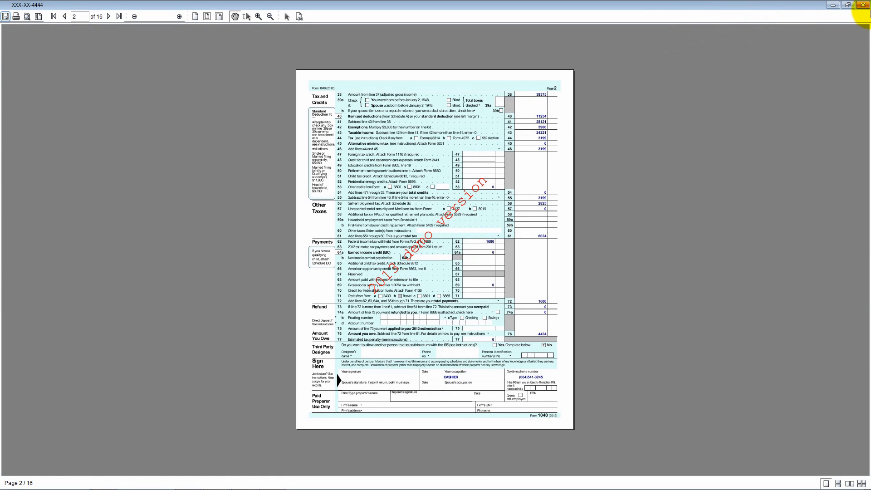
pyautogui.click(862, 5)
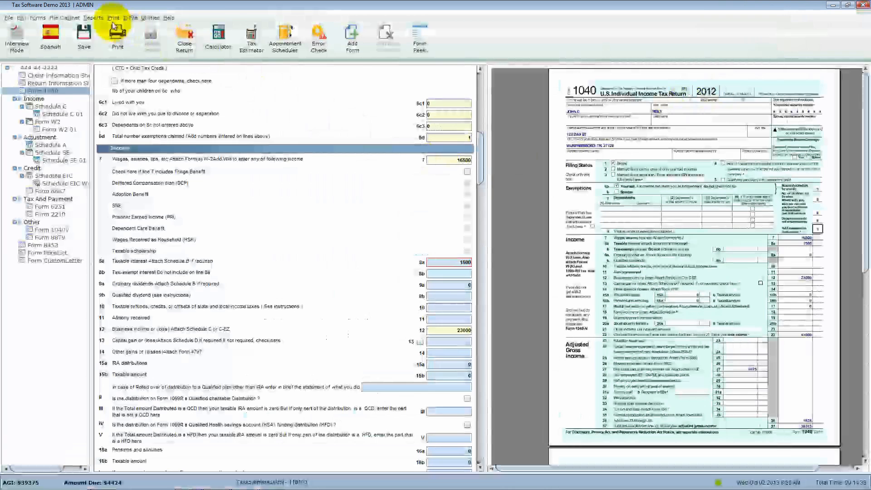
# - View the print options for a preview of the whole return, check Preview to Print, and cancel
pyautogui.click(113, 17)
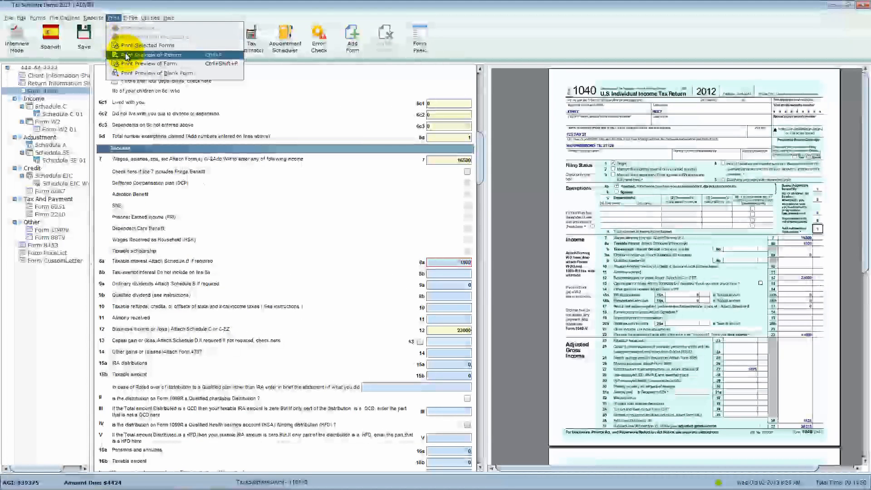
pyautogui.click(127, 55)
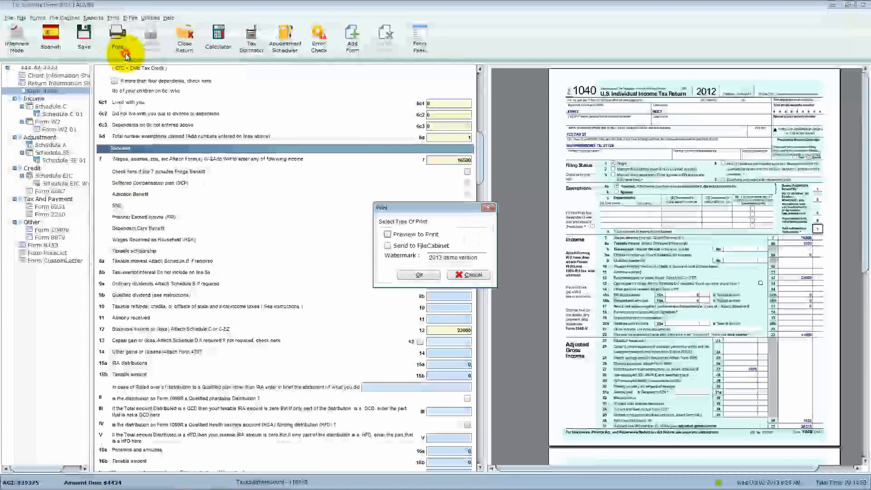
pyautogui.click(389, 235)
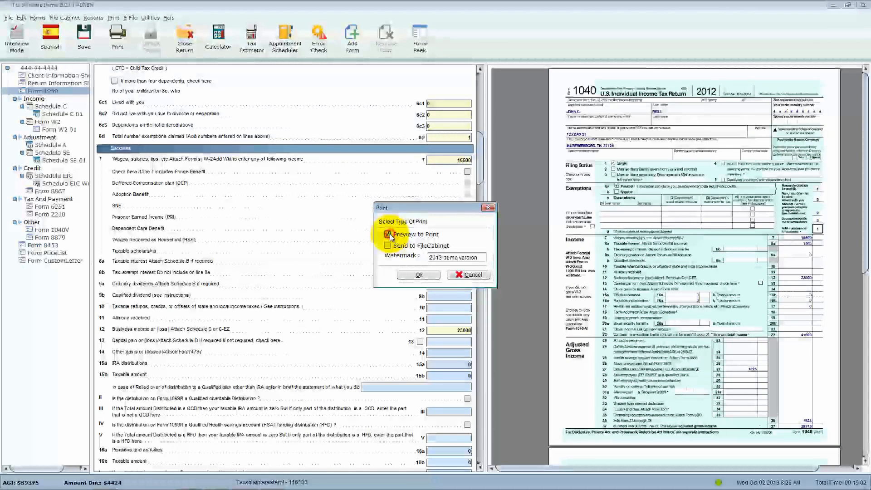
pyautogui.click(473, 275)
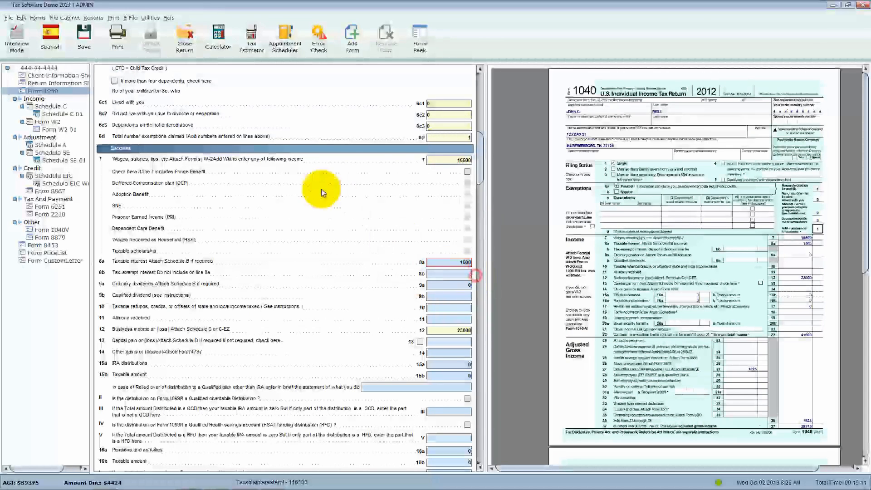
# - Open a print preview of Form 1040 alone using Preview to Print, view its second page, and close it
pyautogui.click(114, 19)
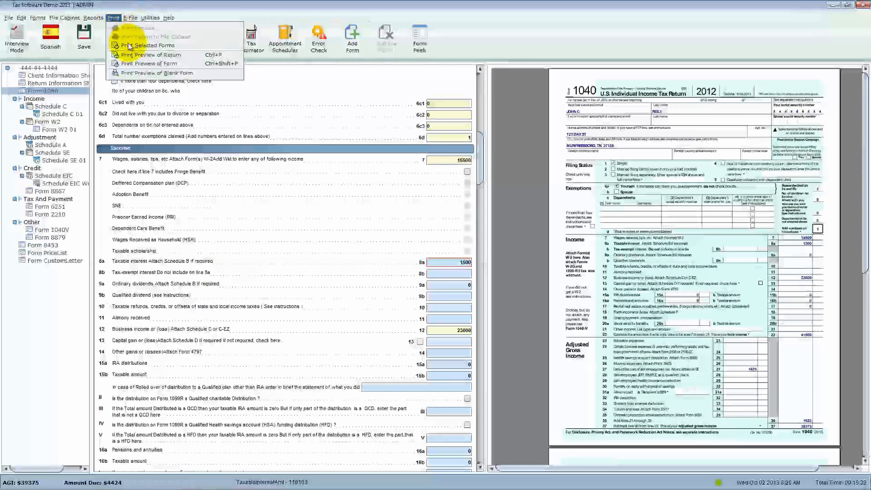
pyautogui.click(140, 63)
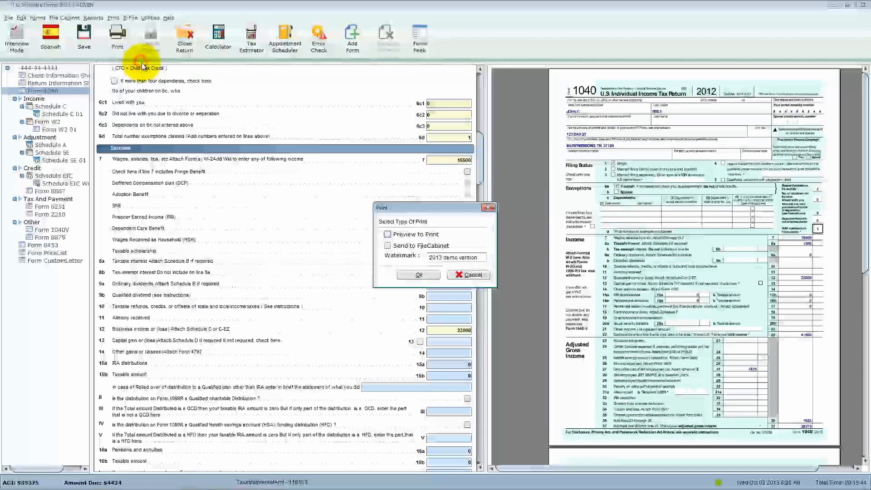
pyautogui.click(387, 234)
pyautogui.click(415, 272)
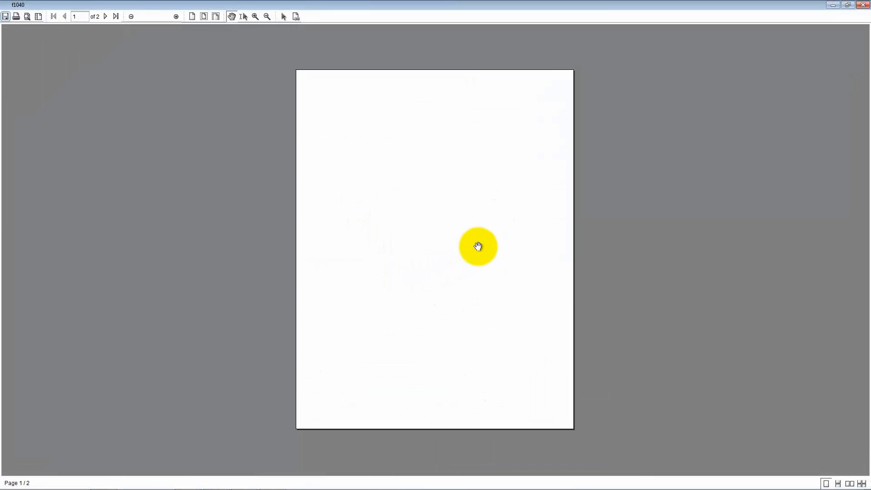
pyautogui.scroll(-2, 477, 247)
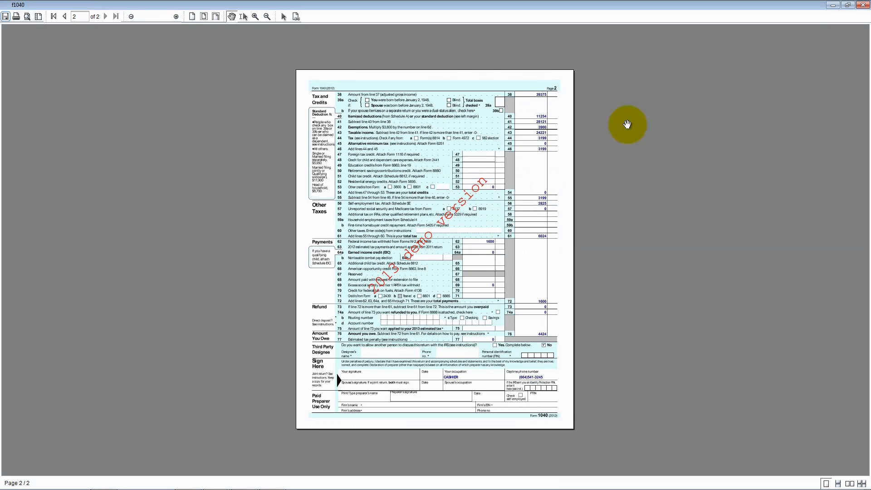
pyautogui.click(862, 5)
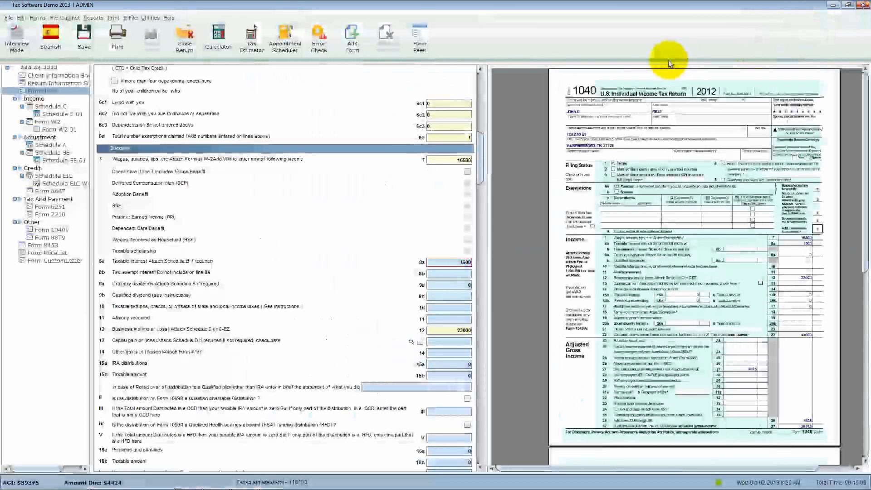
# - Open a print preview of the blank Form 1040 using Preview to Print, view both pages, and close it
pyautogui.click(114, 18)
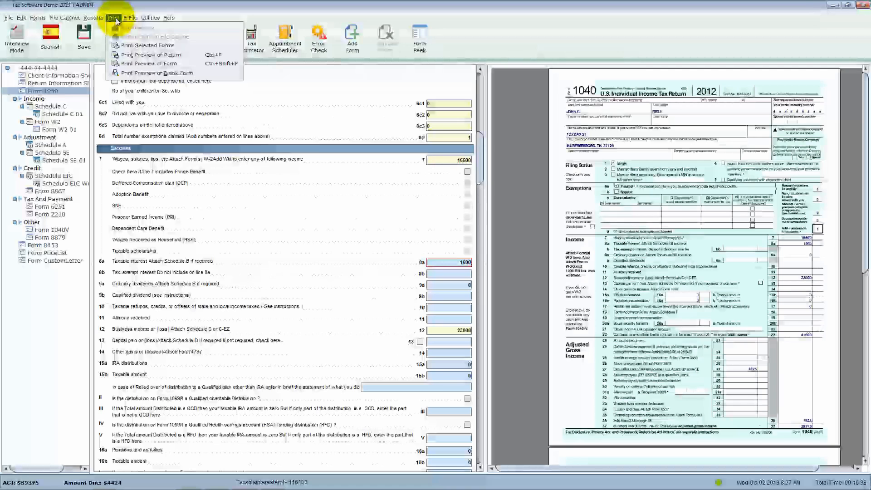
pyautogui.click(164, 73)
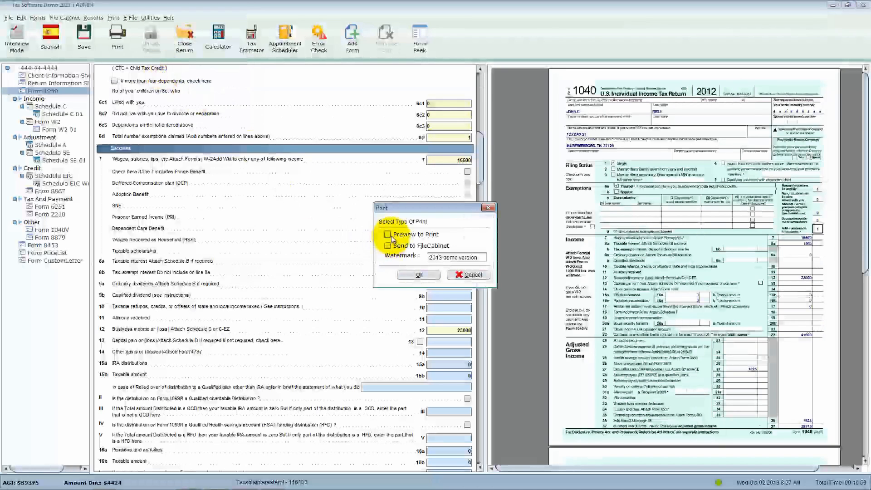
pyautogui.click(388, 234)
pyautogui.click(415, 273)
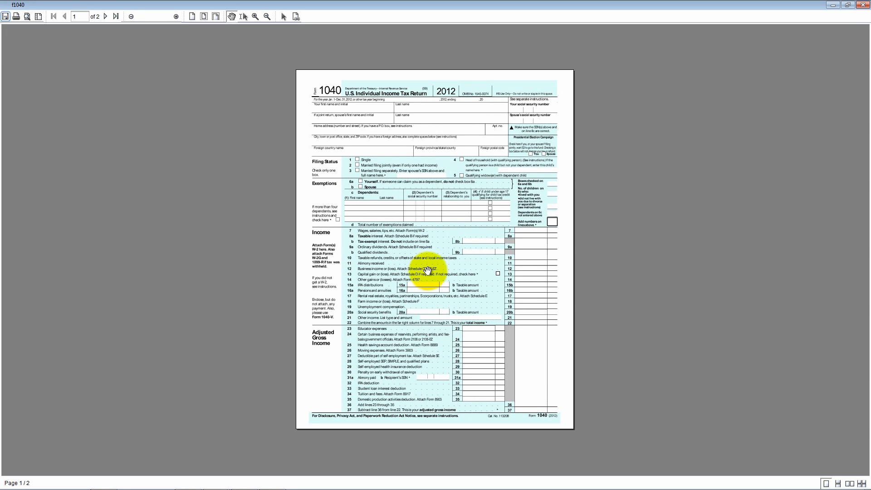
pyautogui.scroll(-1, 437, 258)
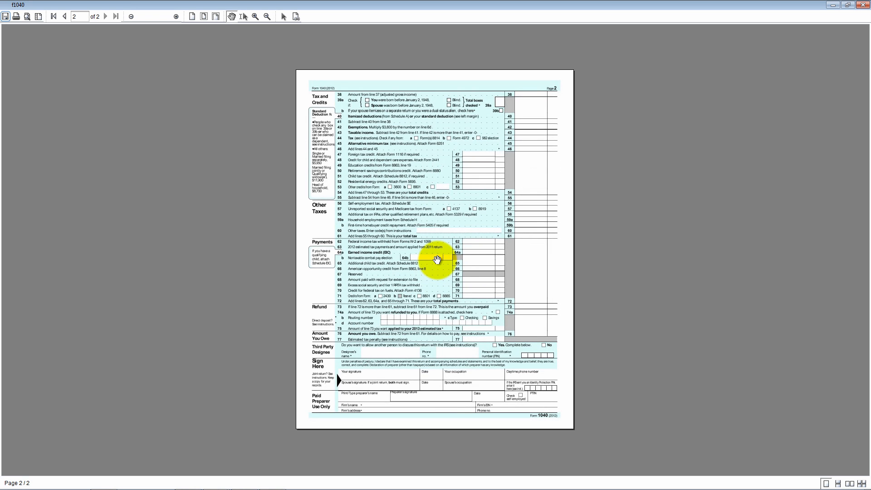
pyautogui.scroll(1, 437, 260)
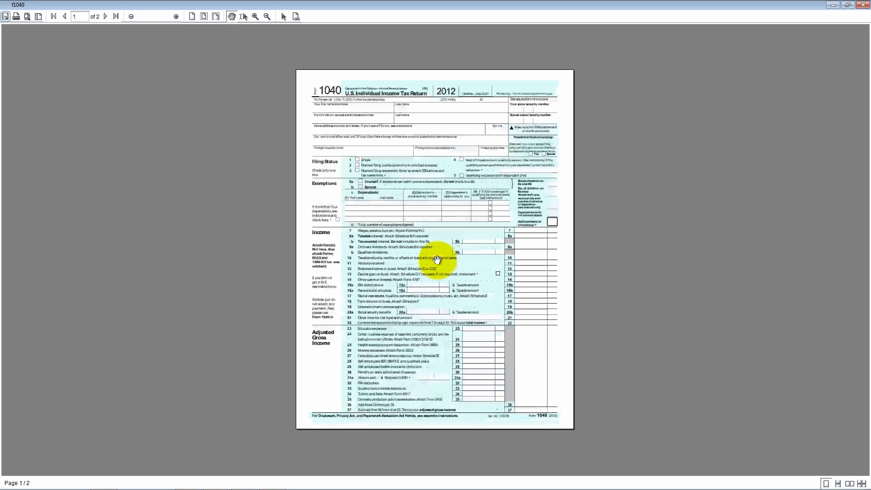
pyautogui.click(862, 5)
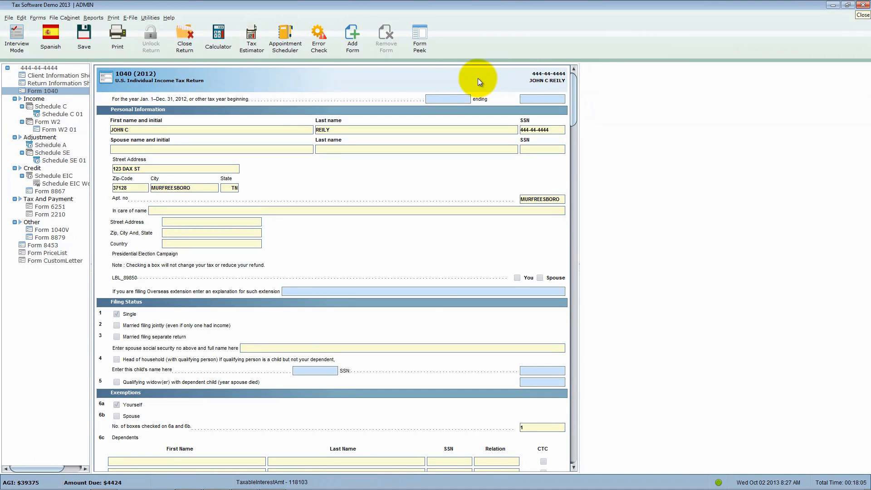
# - Run the error check on the return, go to the first listed warning's field, and reevaluate the return
pyautogui.click(321, 47)
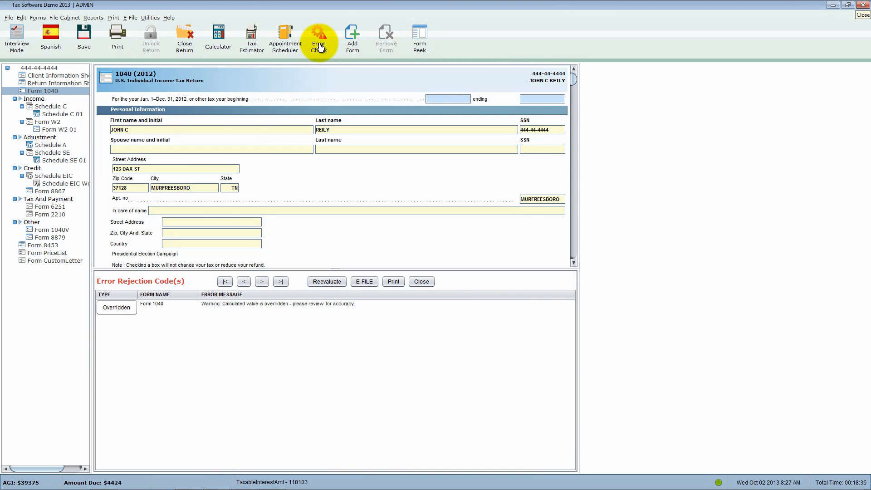
pyautogui.click(131, 18)
pyautogui.click(133, 18)
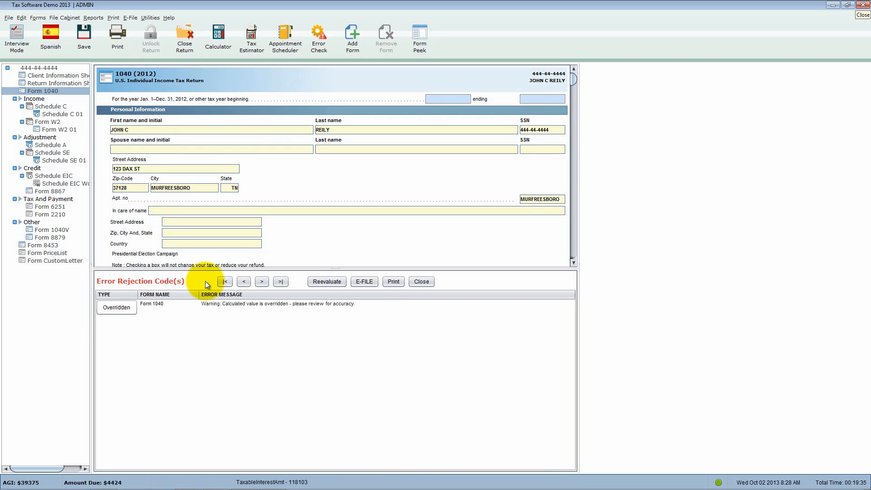
pyautogui.click(227, 281)
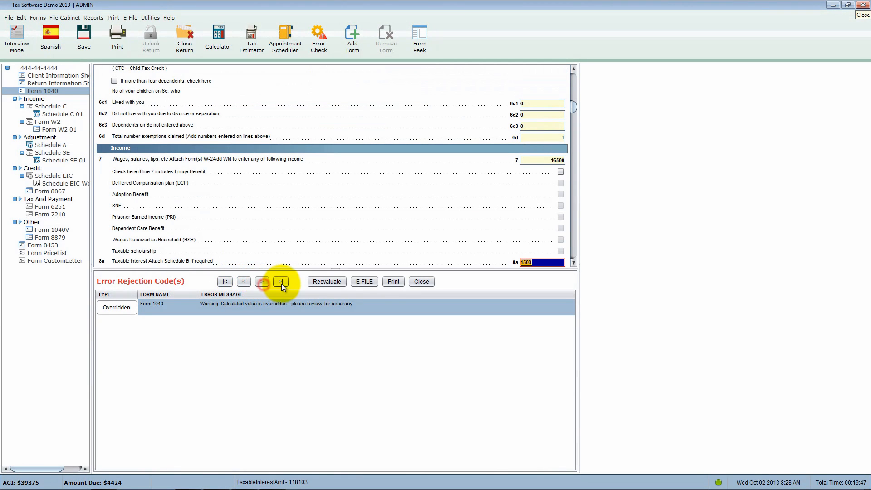
pyautogui.click(335, 283)
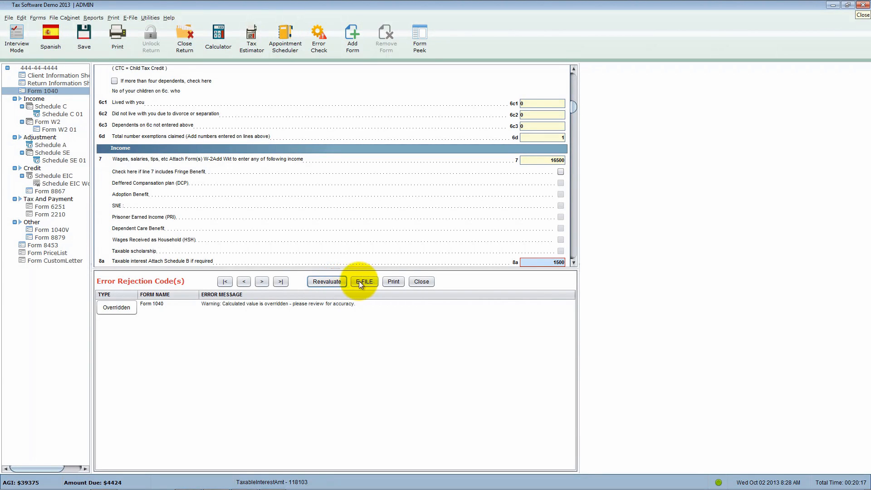
# - View the form selection for printing from the error check, cancel it, and close the error list
pyautogui.click(397, 284)
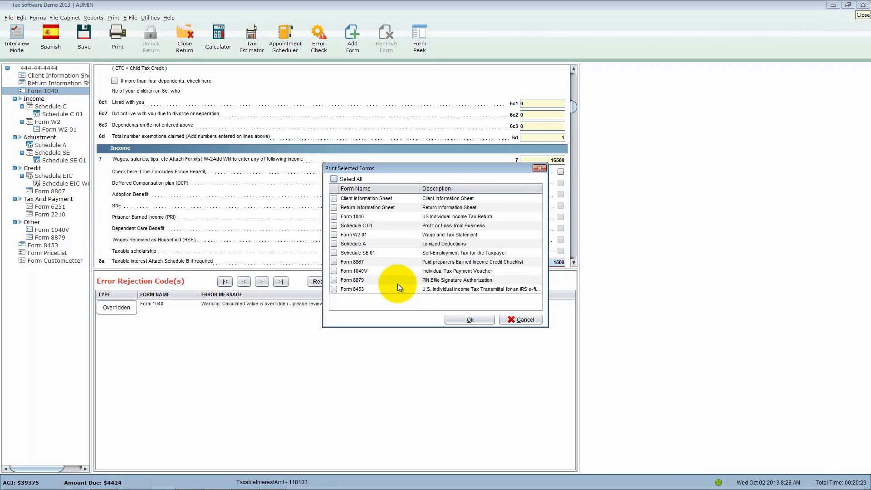
pyautogui.click(514, 321)
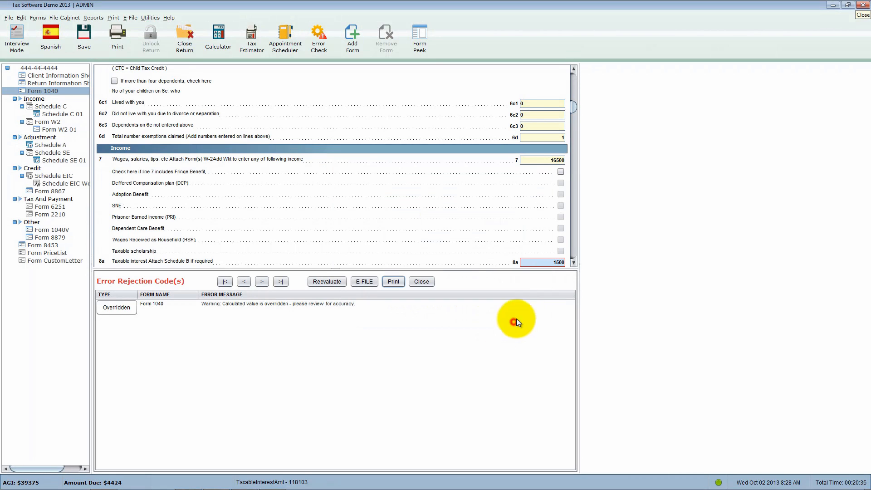
pyautogui.scroll(10, 533, 235)
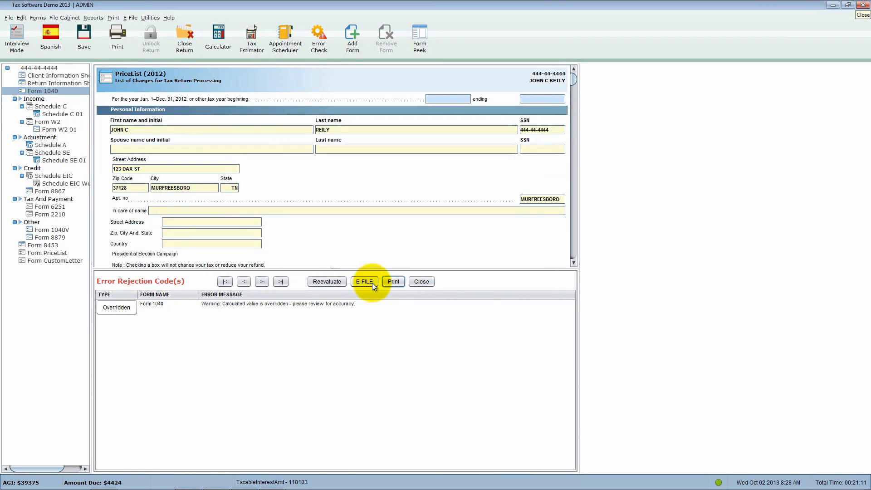
pyautogui.click(421, 281)
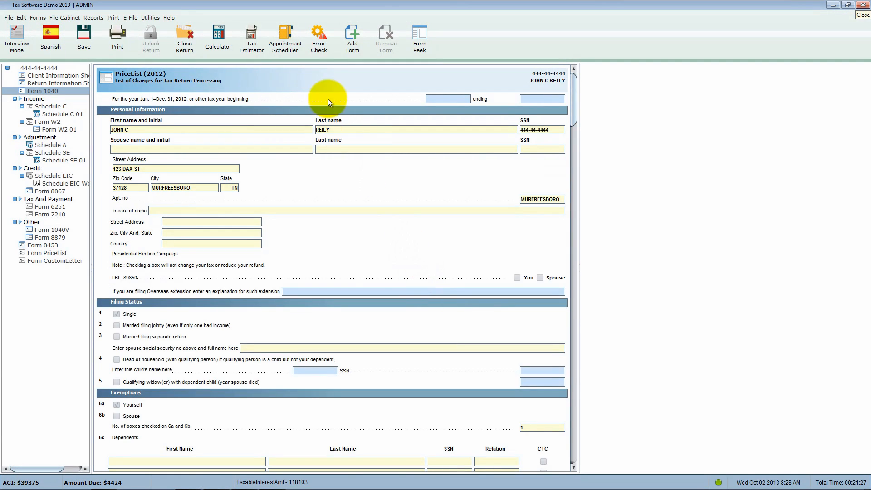
# - Rerun the error check and follow the Overridden warning to the taxable interest field on line 8a of Form 1040
pyautogui.click(320, 44)
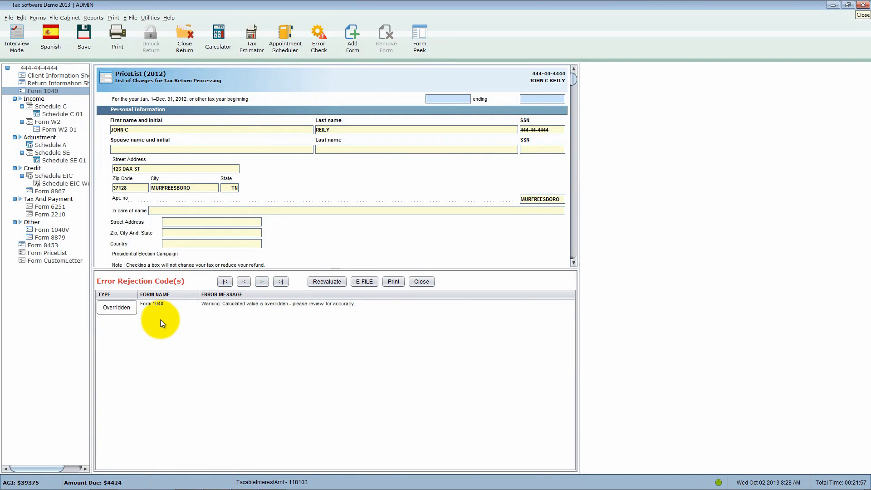
pyautogui.click(120, 309)
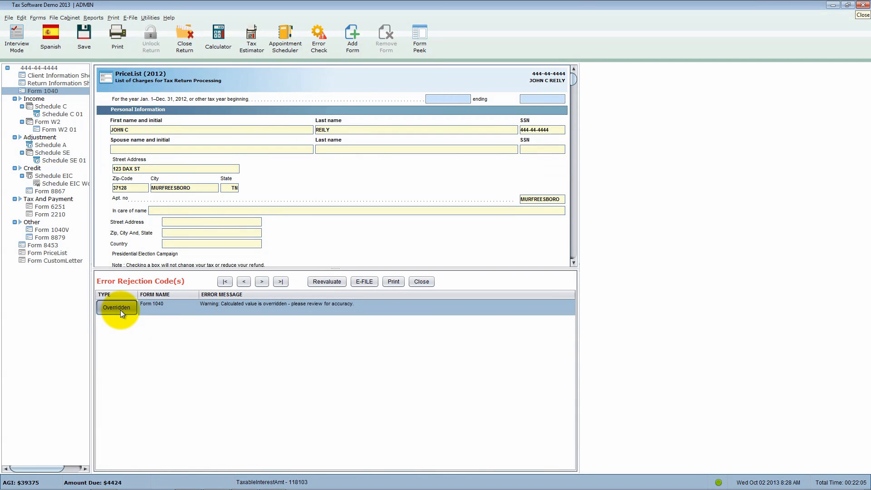
pyautogui.click(124, 311)
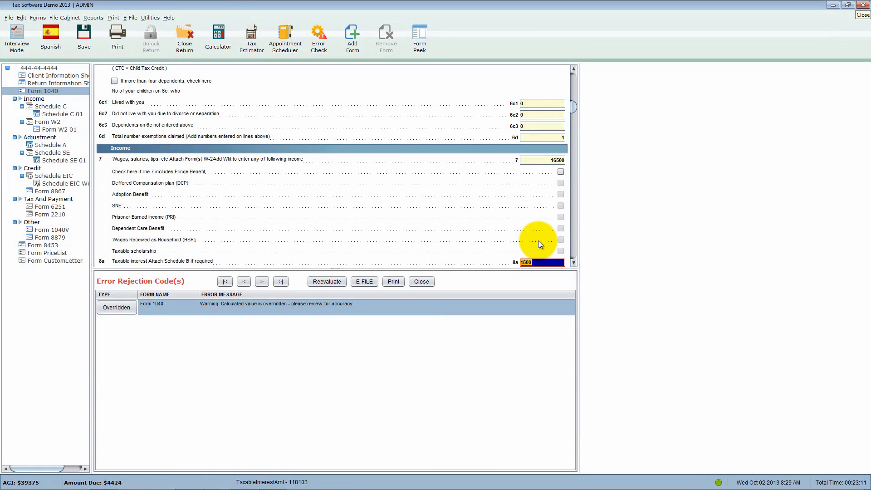
pyautogui.scroll(-3, 538, 244)
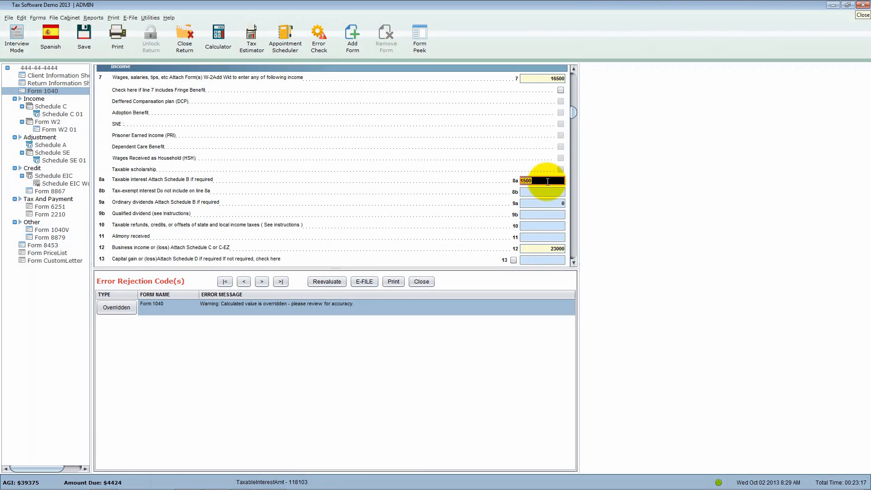
pyautogui.click(548, 180)
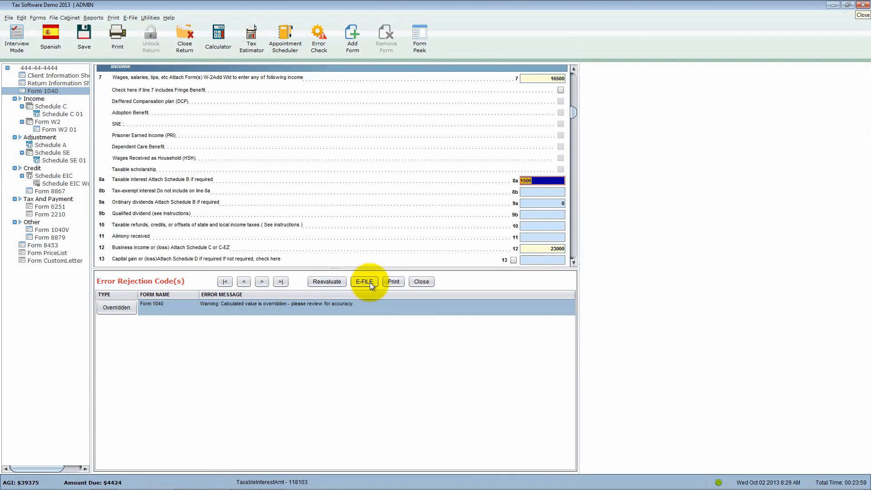
# - Un-override the taxable interest on line 8a and reevaluate the return's errors
pyautogui.rightClick(542, 183)
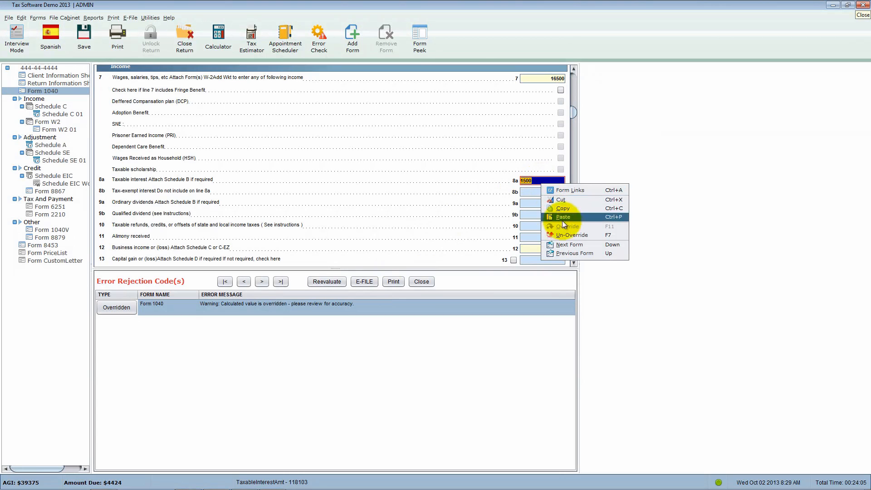
pyautogui.click(570, 231)
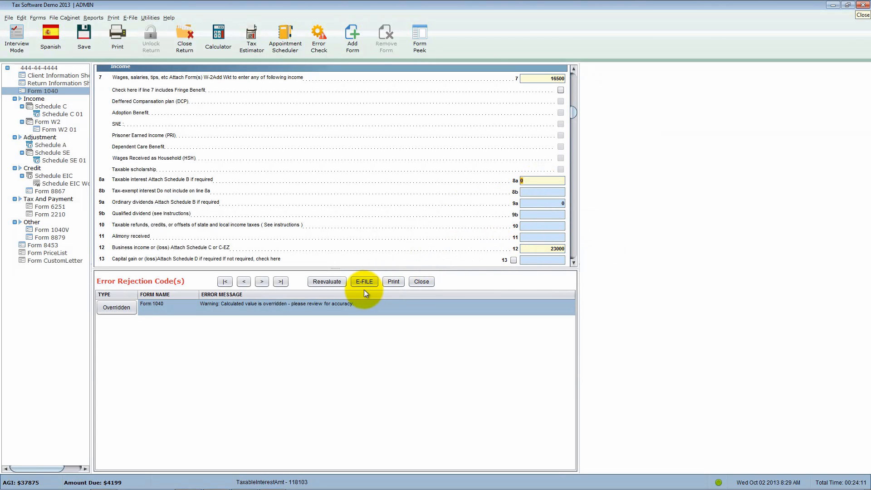
pyautogui.click(339, 282)
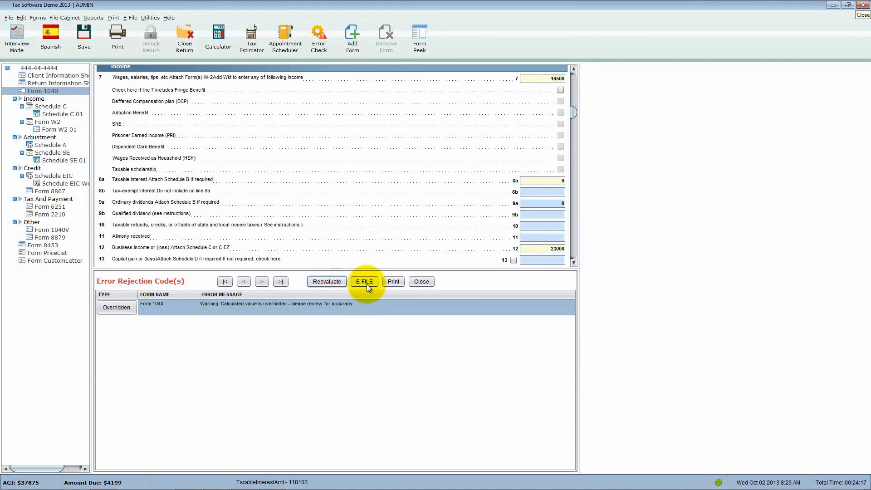
pyautogui.click(337, 282)
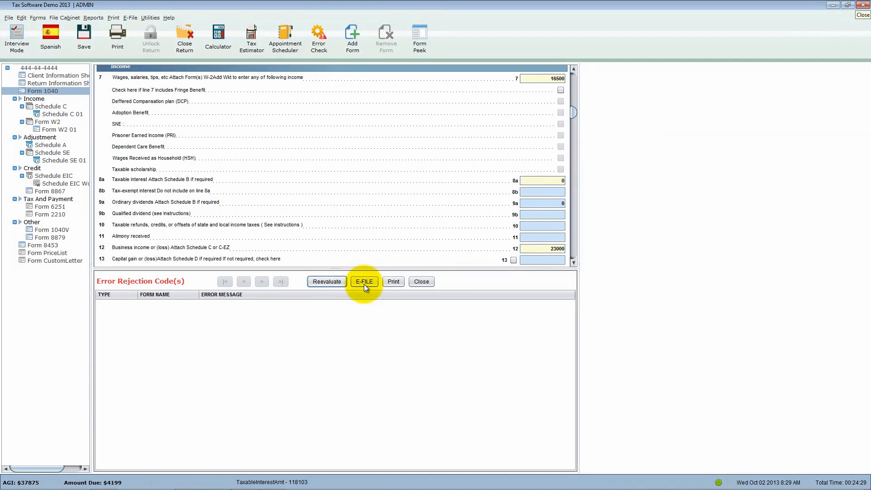
# - Try to e-file the return from the error check, dismiss the message, and close the error list
pyautogui.click(364, 282)
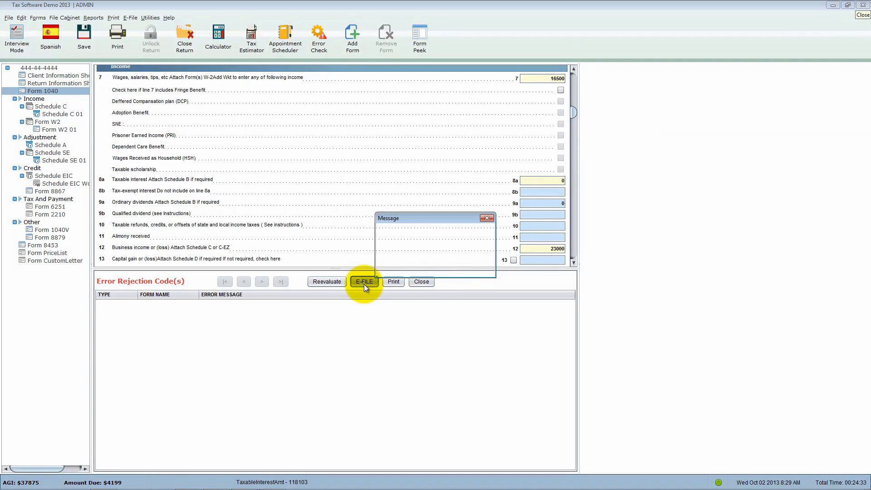
pyautogui.click(467, 264)
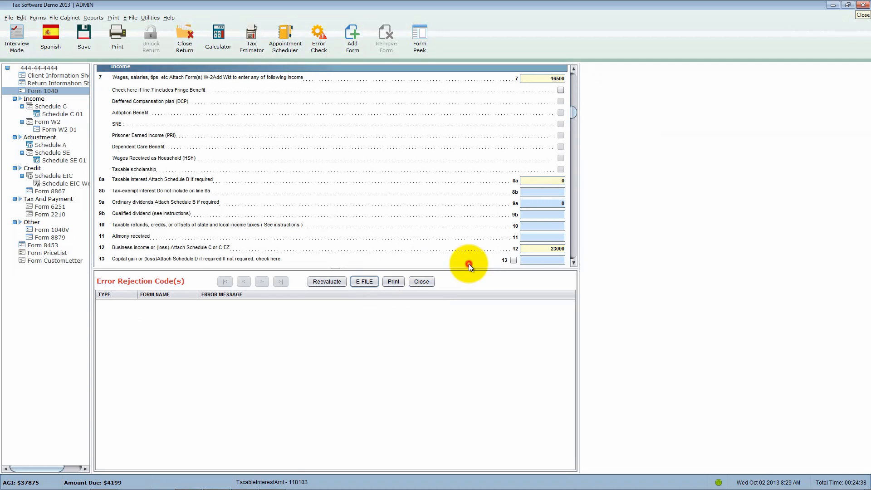
pyautogui.click(424, 281)
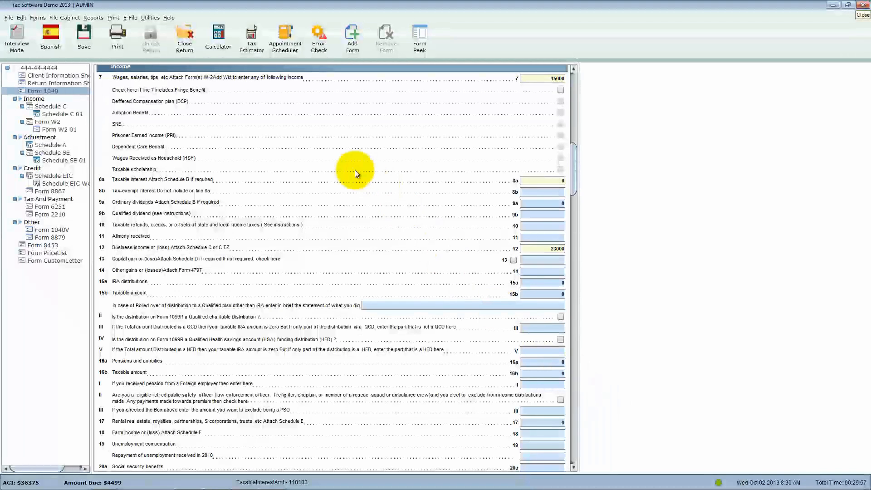
# - Close the return, try Send E-File from the start screen, and dismiss the message
pyautogui.click(188, 46)
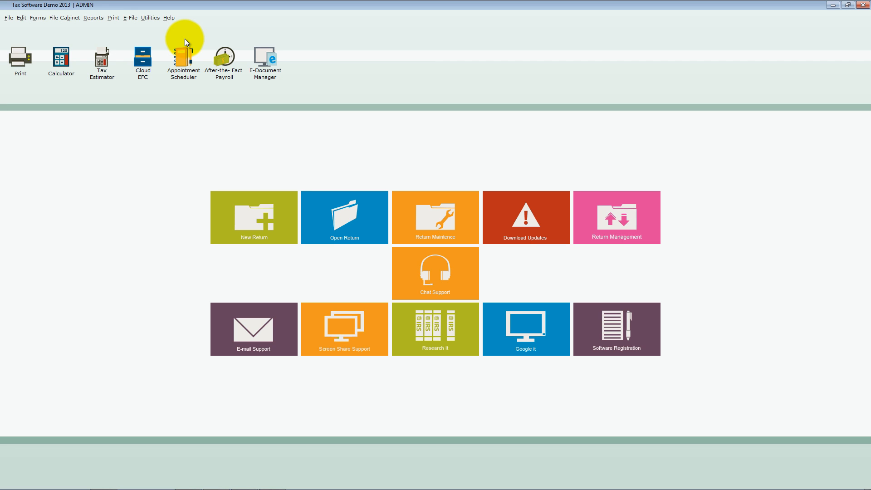
pyautogui.click(130, 19)
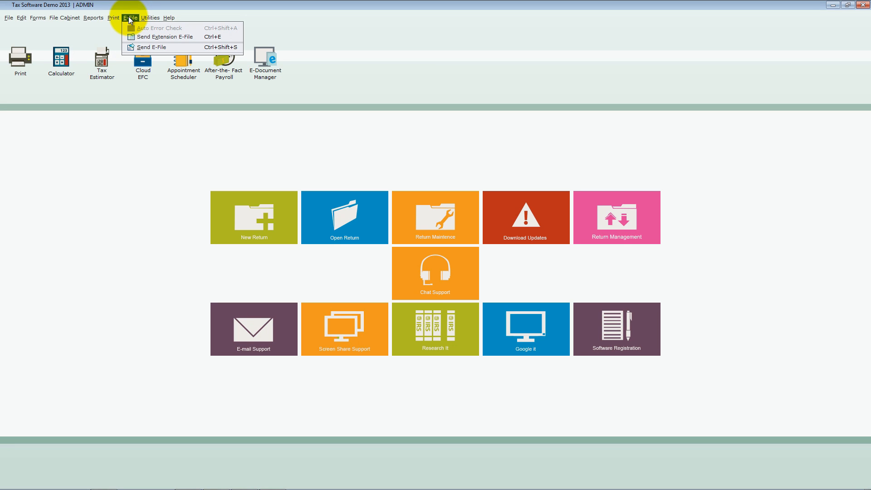
pyautogui.click(130, 17)
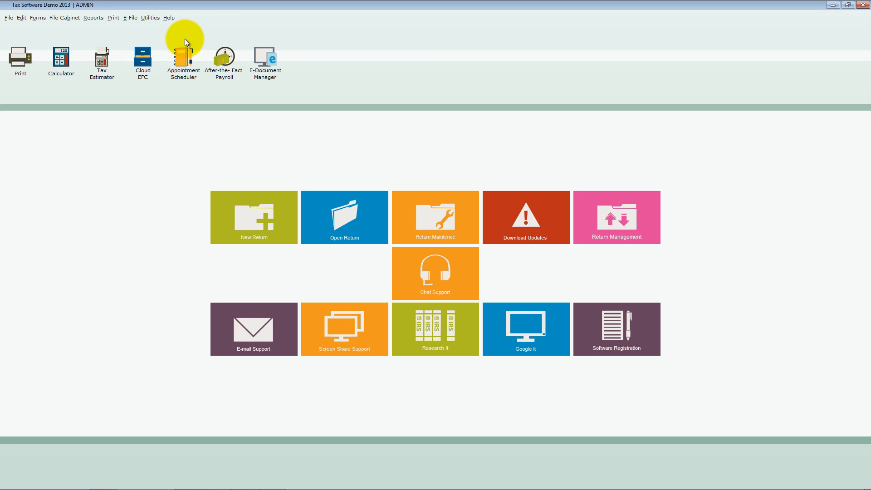
pyautogui.click(130, 18)
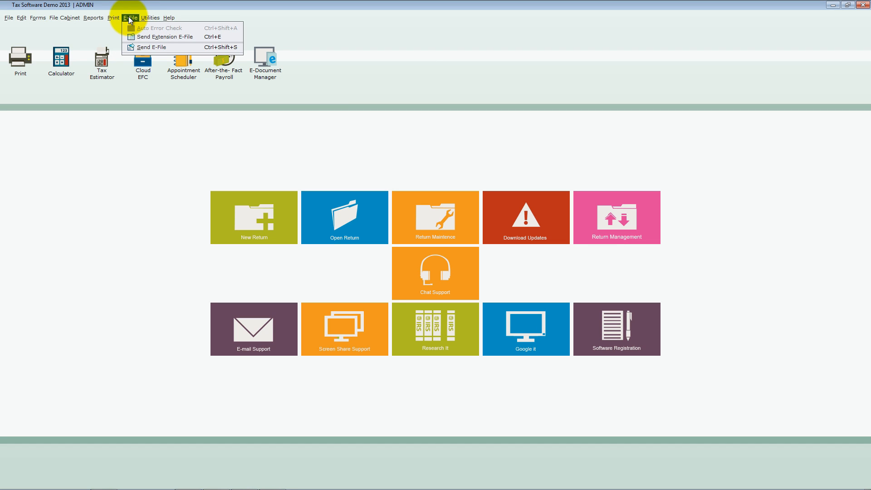
pyautogui.click(142, 48)
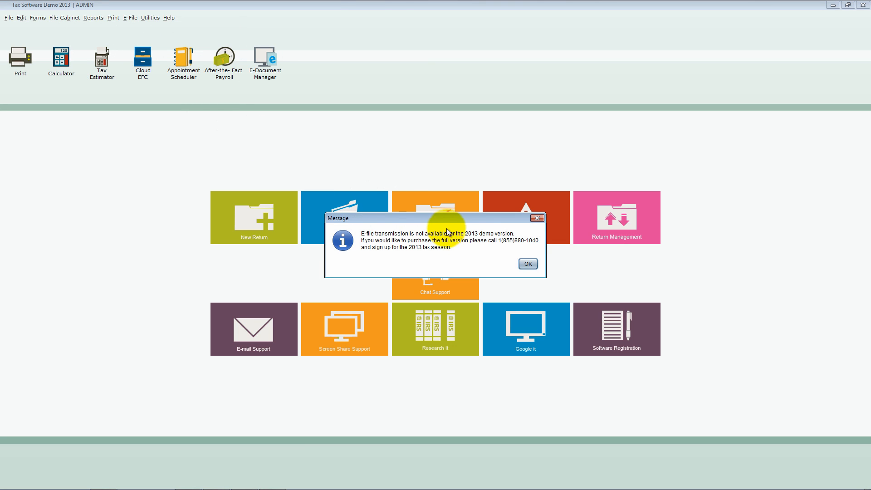
pyautogui.click(528, 264)
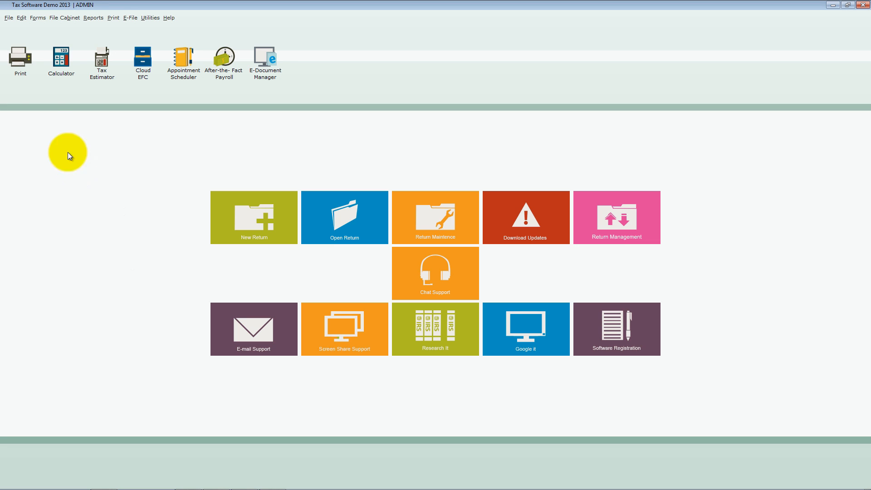
# - Start a backup of returns for user ADMIN and select the listed 1040 return
pyautogui.click(10, 18)
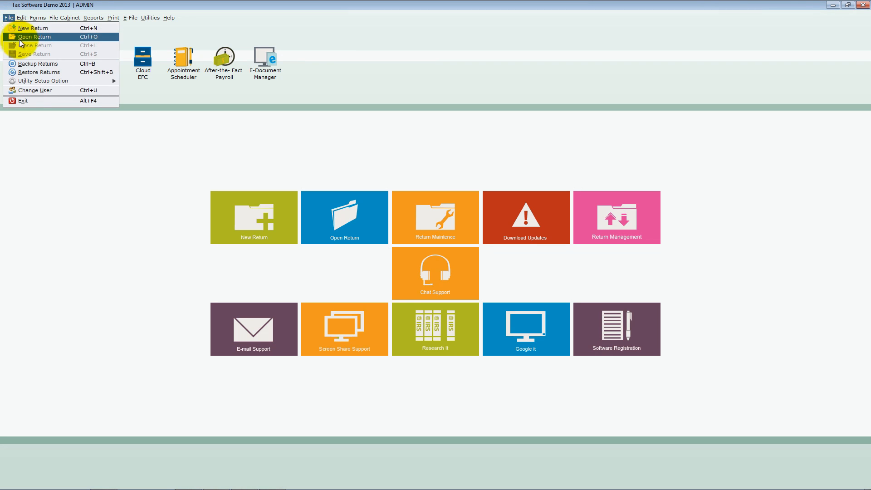
pyautogui.click(97, 64)
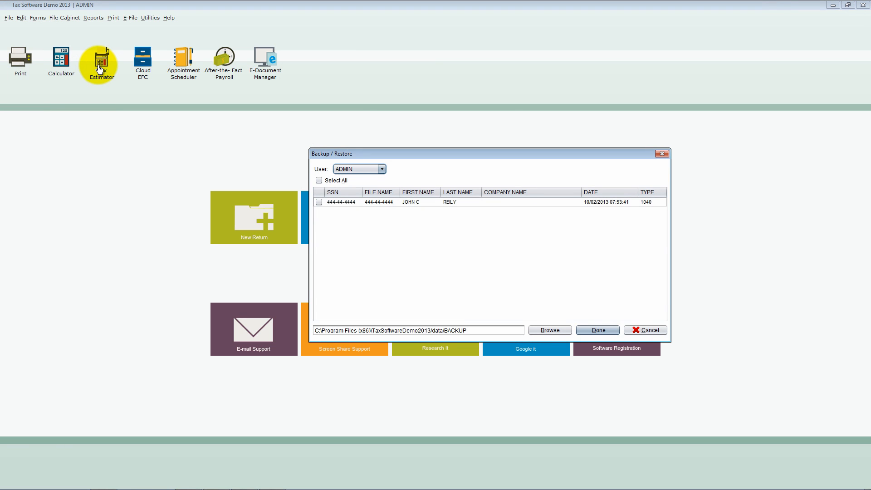
pyautogui.click(382, 169)
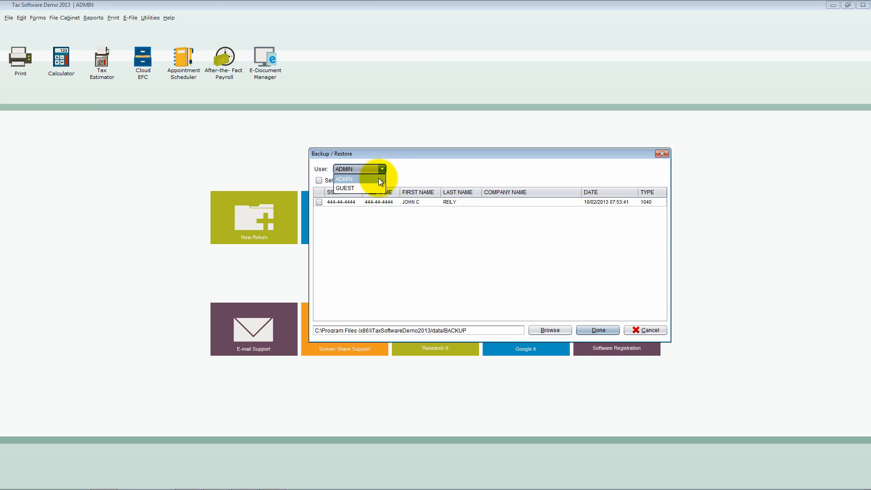
pyautogui.click(377, 179)
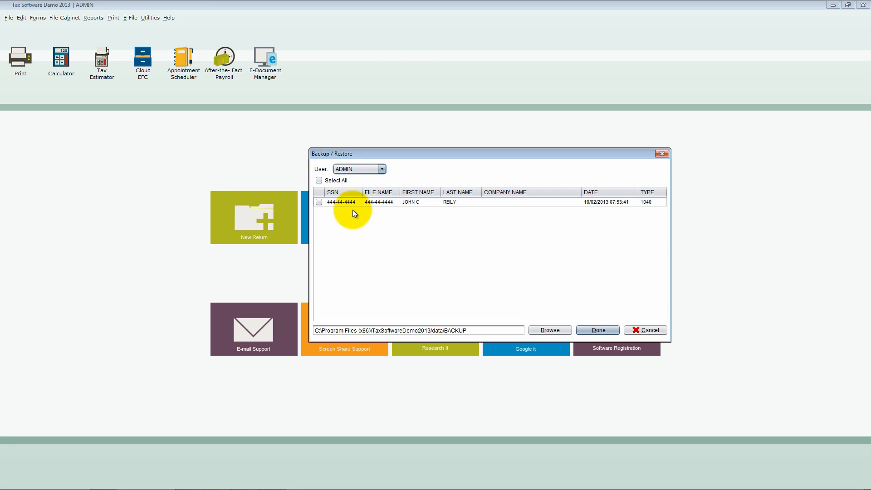
pyautogui.click(319, 202)
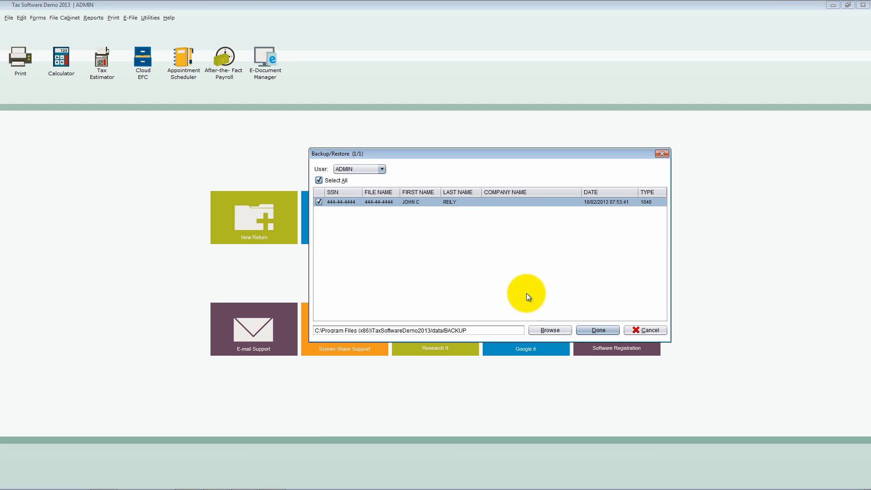
# - Set the Desktop folder as the backup destination, run the backup, and dismiss the message
pyautogui.click(562, 330)
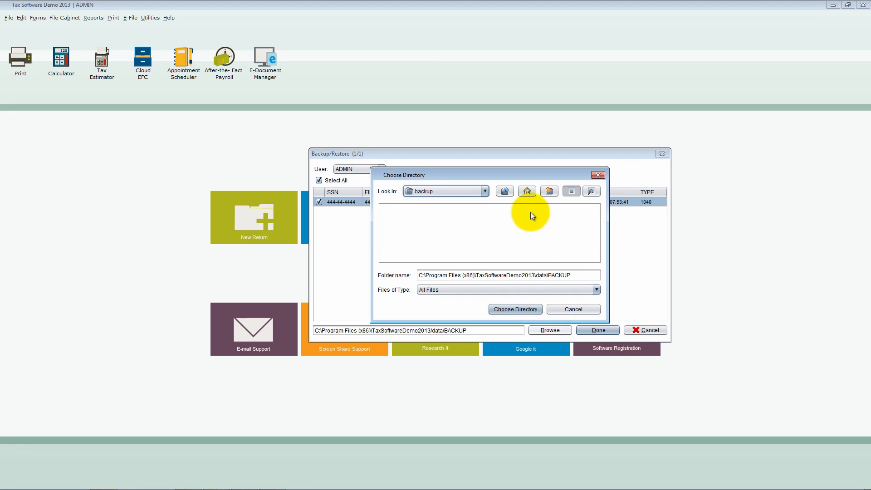
pyautogui.click(527, 191)
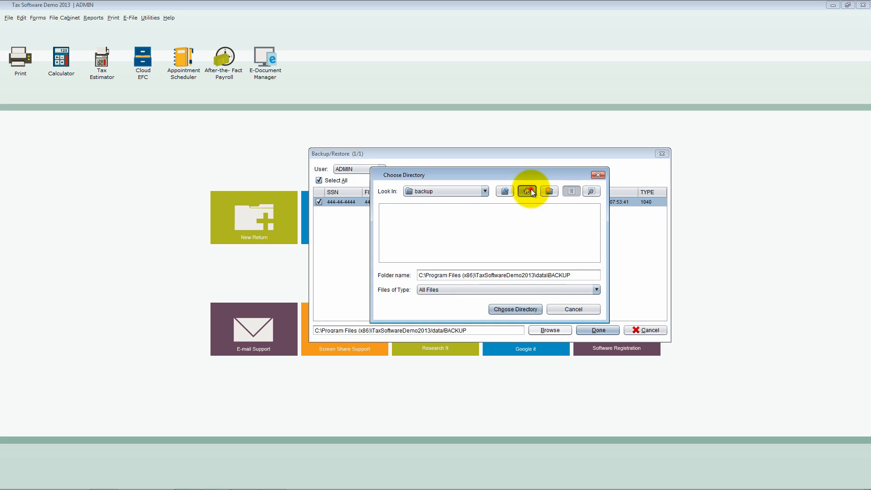
pyautogui.click(527, 309)
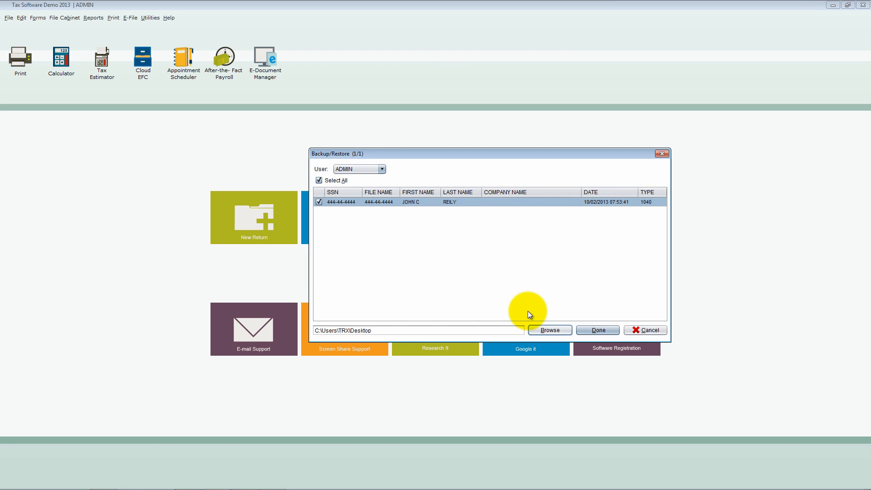
pyautogui.click(517, 329)
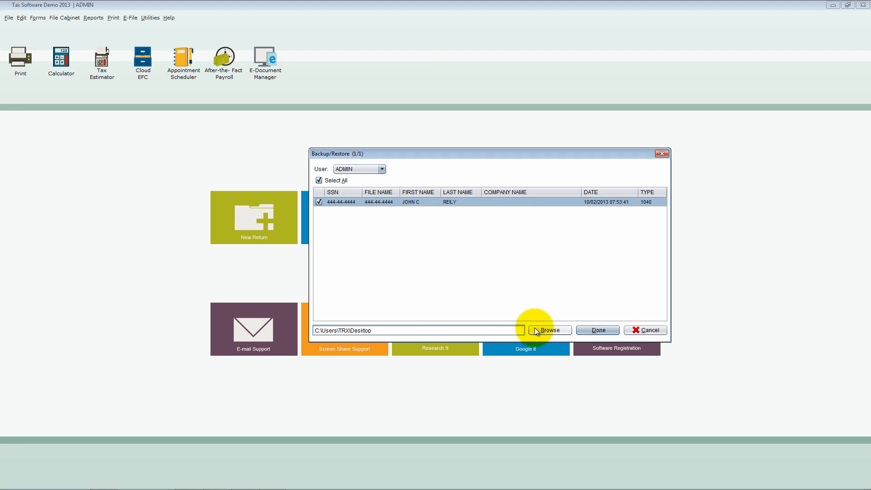
pyautogui.click(590, 331)
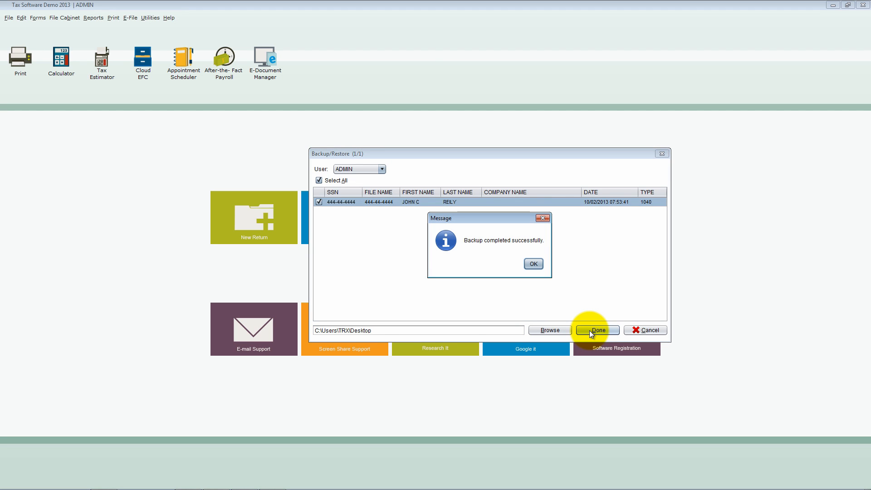
pyautogui.click(533, 264)
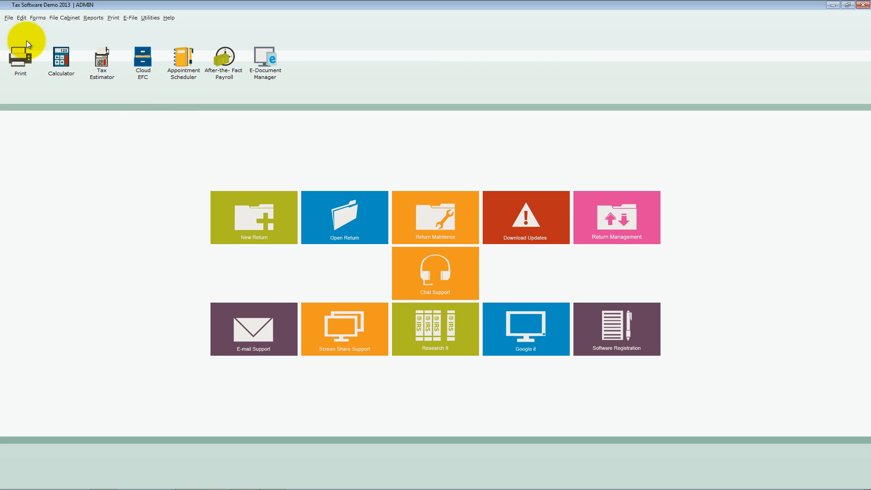
# - Start restoring returns from the Desktop backup file Backup_ADMIN_10_2_2013_9_19_27_823.tbk
pyautogui.click(7, 18)
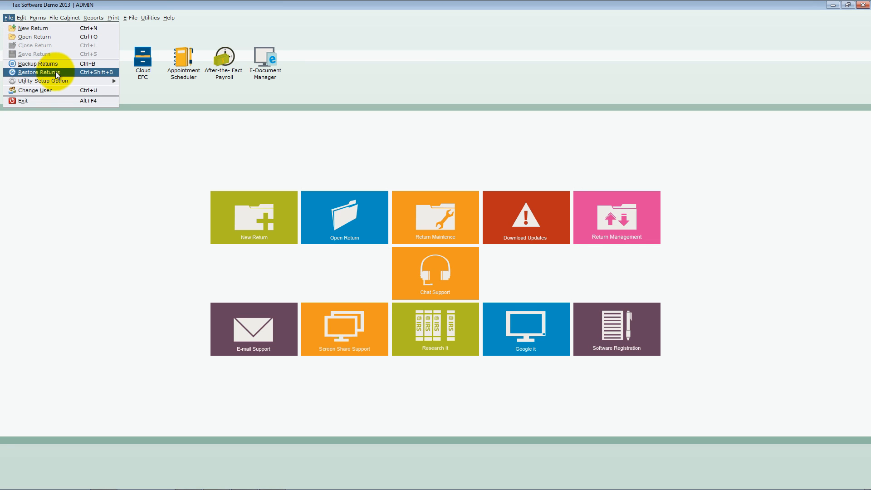
pyautogui.click(107, 73)
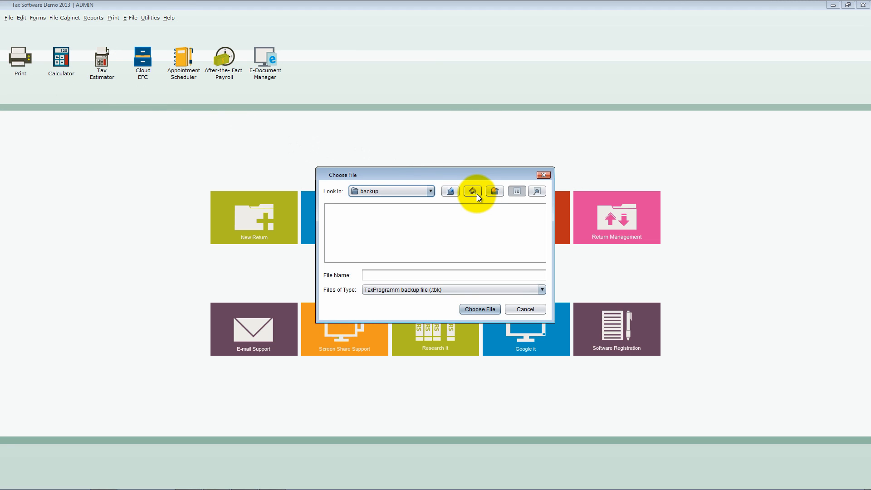
pyautogui.click(430, 192)
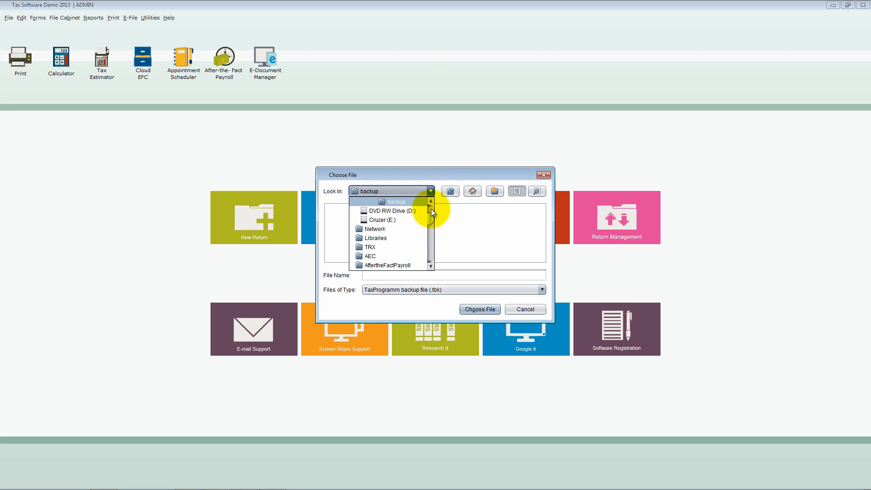
pyautogui.moveTo(431, 217); pyautogui.dragTo(429, 208)
pyautogui.click(388, 210)
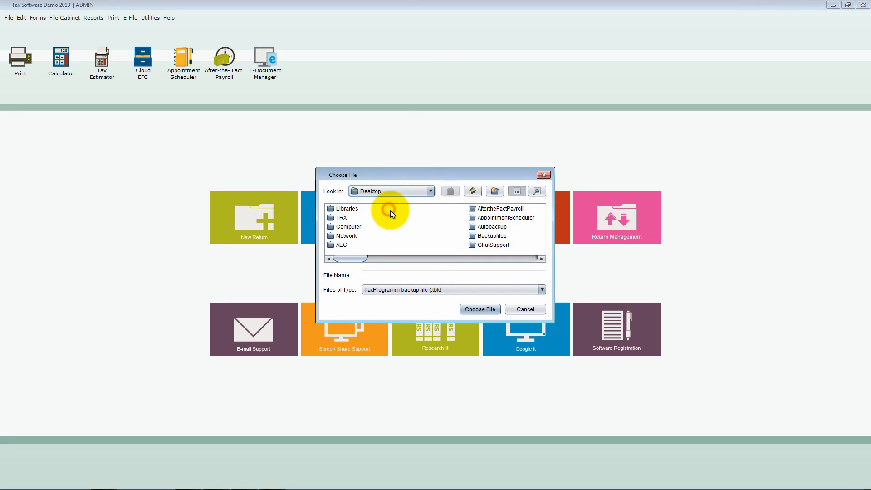
pyautogui.hscroll(3, 434, 230)
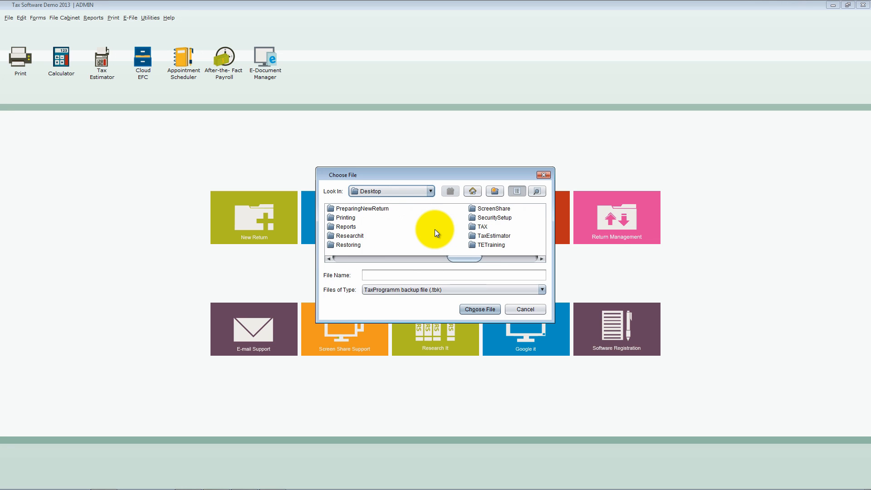
pyautogui.hscroll(2, 434, 230)
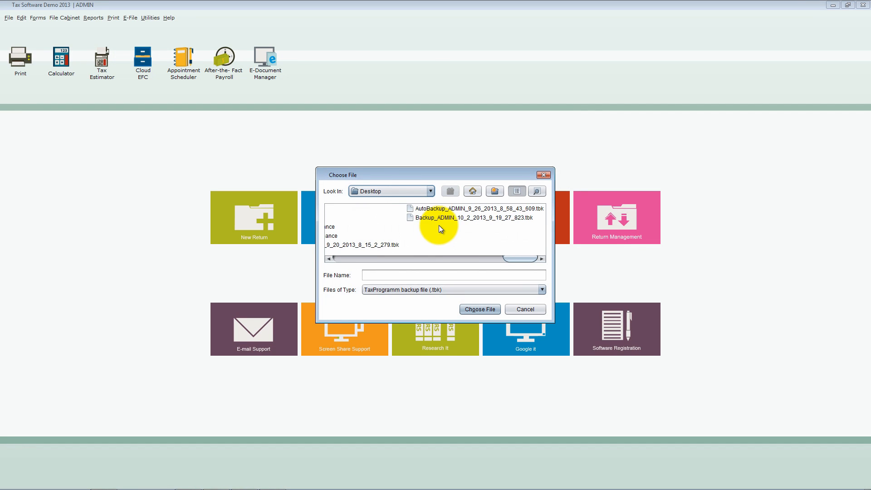
pyautogui.click(447, 217)
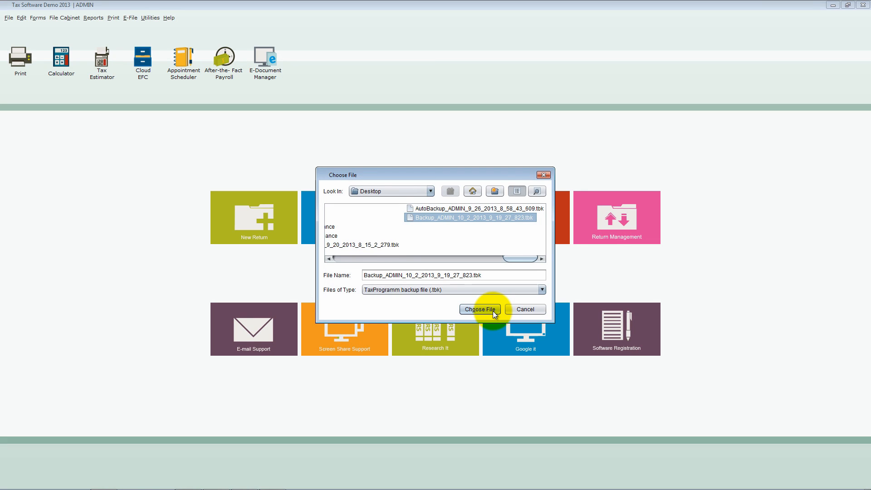
pyautogui.click(494, 312)
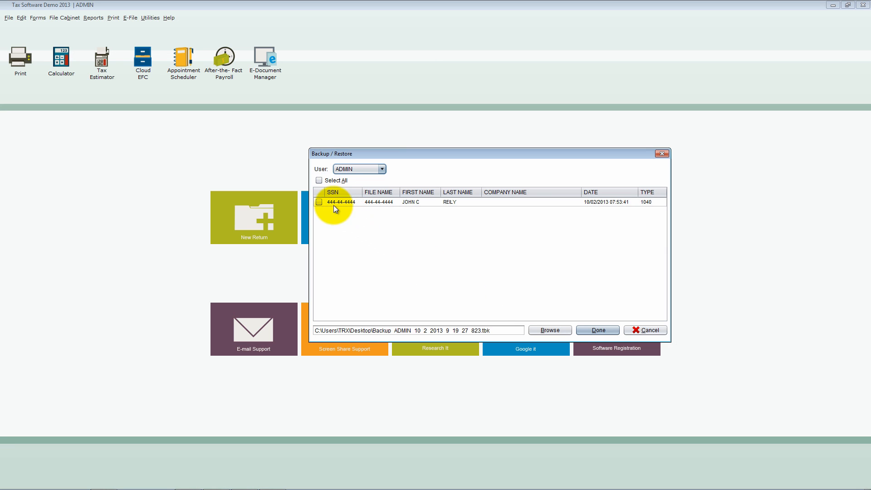
# - Restore the 1040 return from the backup, overwriting the existing copy
pyautogui.click(318, 202)
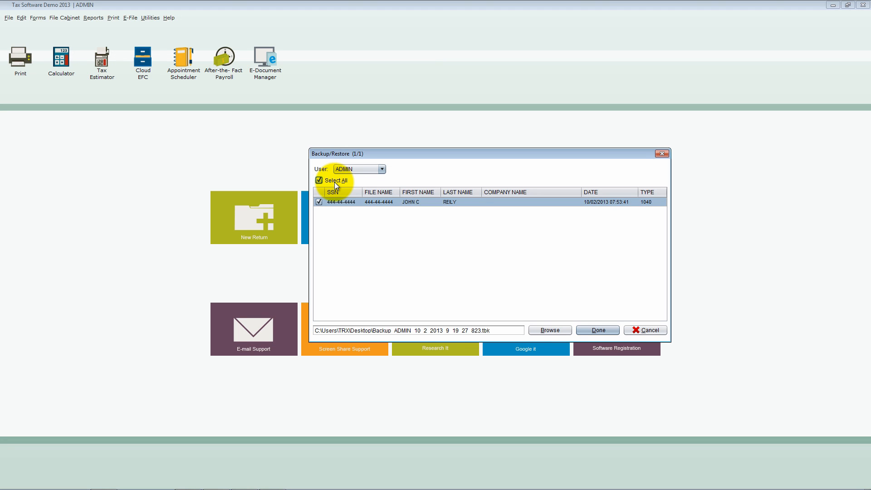
pyautogui.click(599, 330)
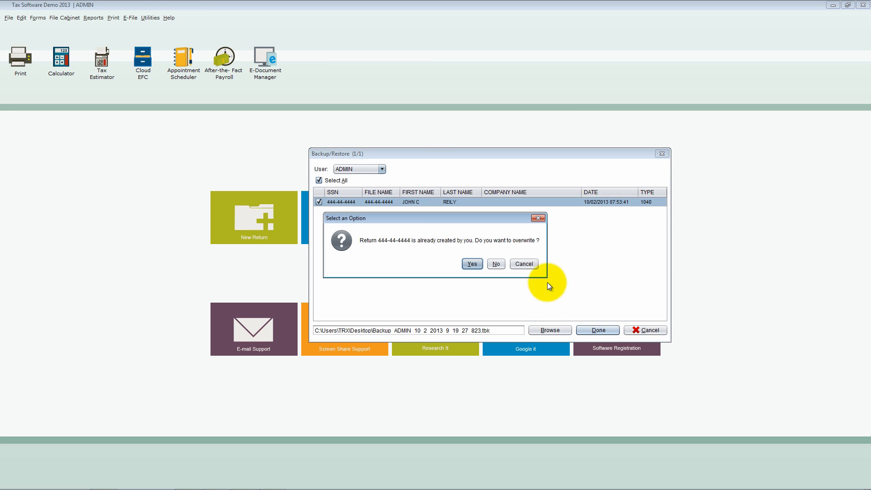
pyautogui.click(472, 265)
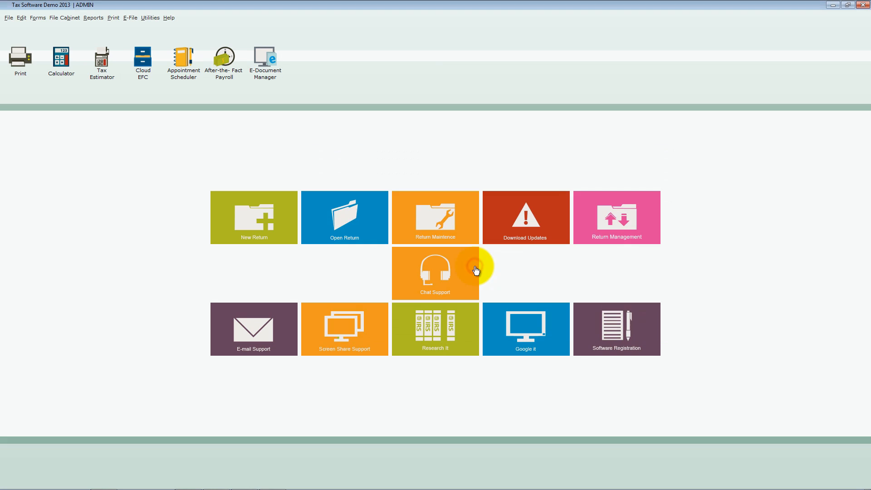
# - Bring up the list of existing returns and select the restored 1040 return
pyautogui.click(378, 238)
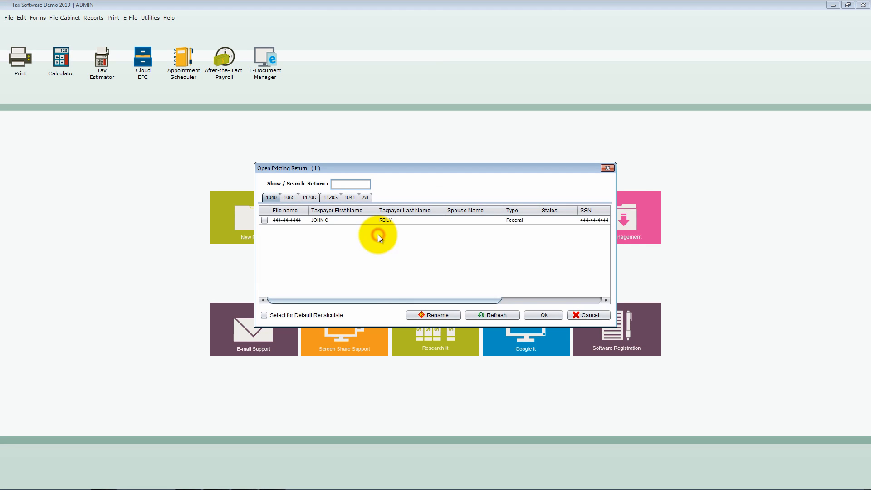
pyautogui.click(352, 221)
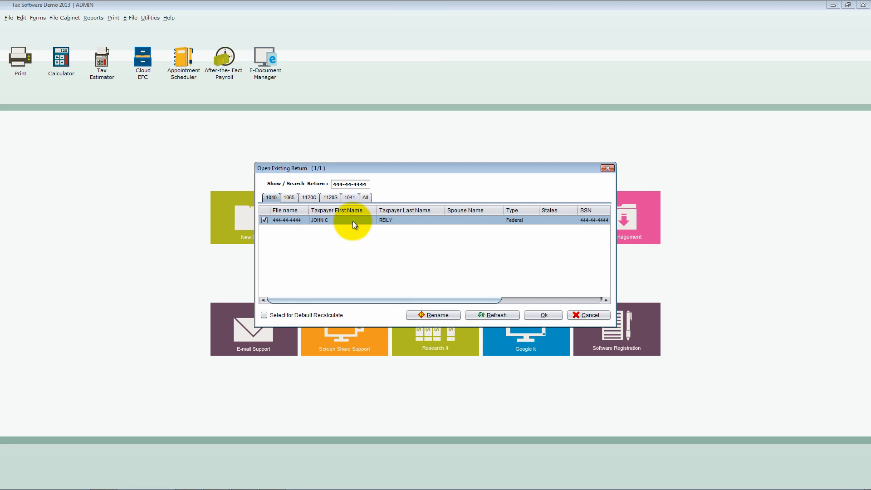
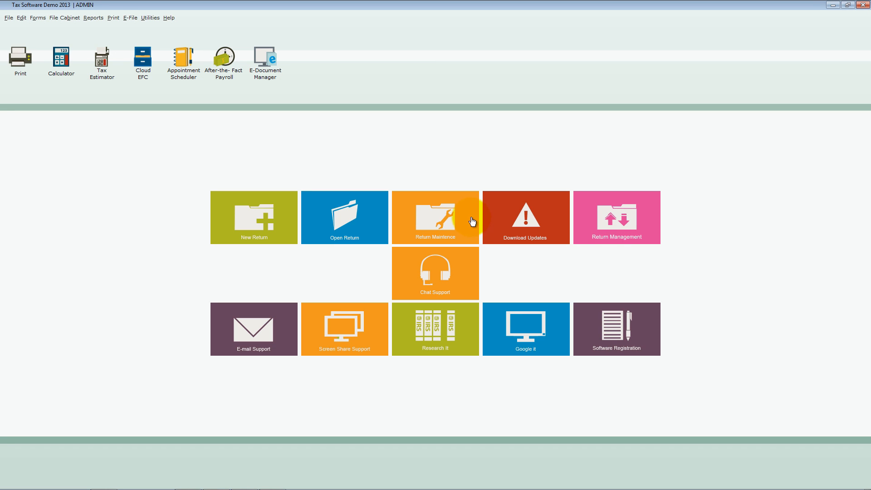
# - Open User Return Maintenance from the utility setup options and shift its window slightly
pyautogui.click(9, 18)
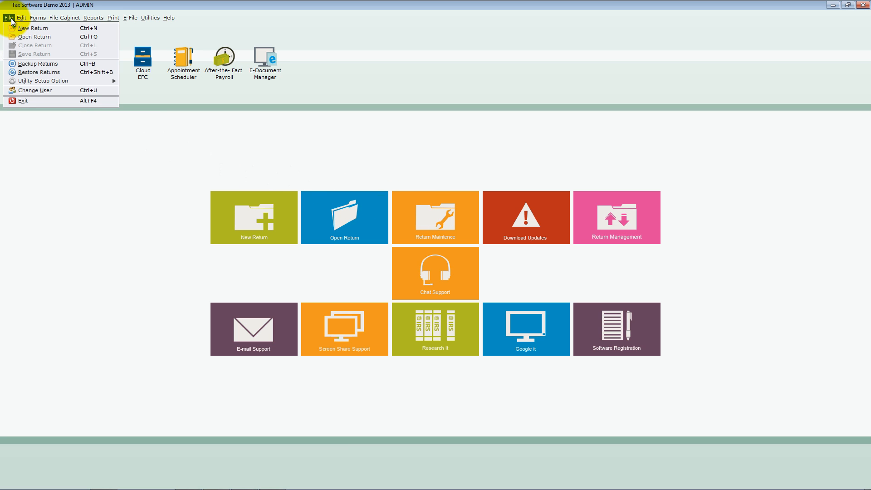
pyautogui.moveTo(66, 81)
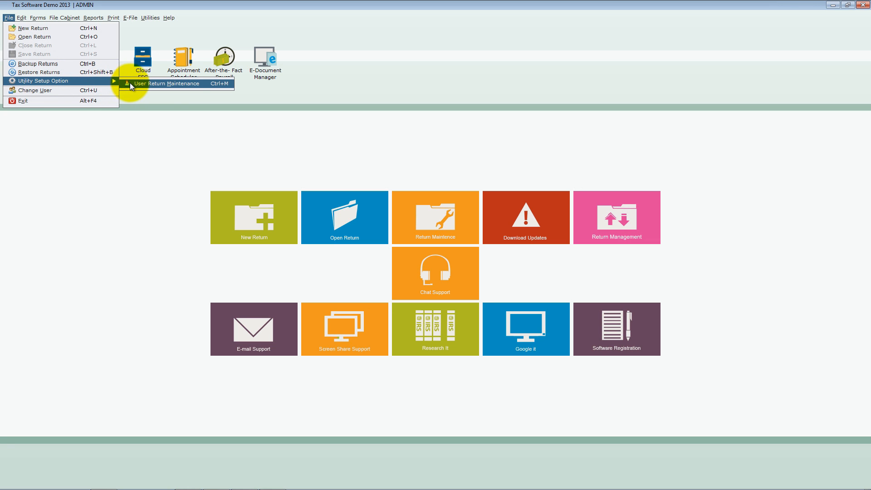
pyautogui.click(215, 84)
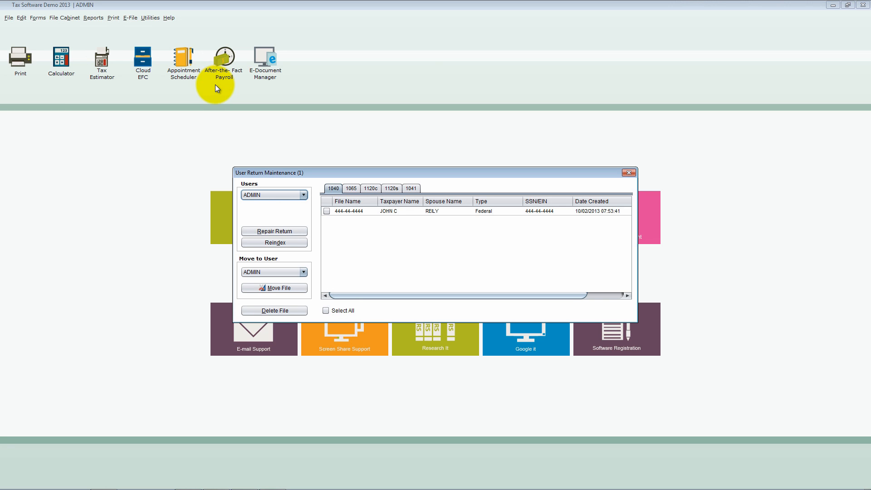
pyautogui.moveTo(348, 172); pyautogui.dragTo(347, 166)
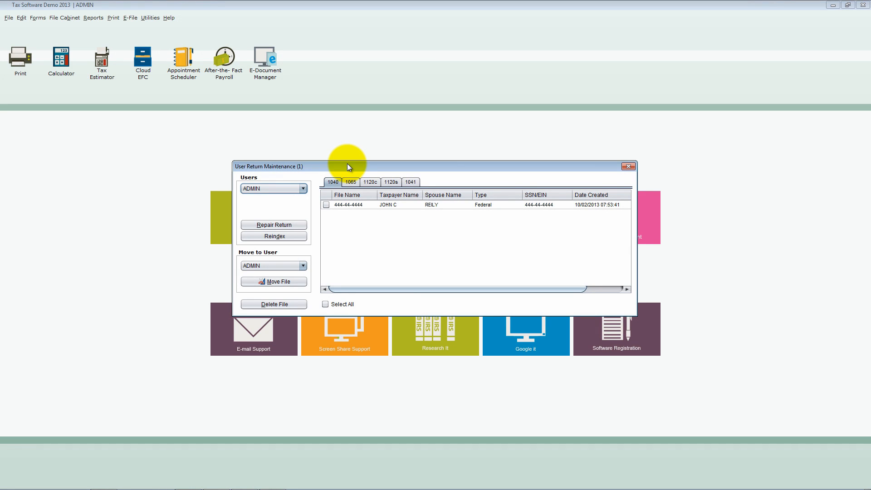
# - Look at the returns held by the GUEST user and switch back to the ADMIN user's list
pyautogui.click(304, 189)
pyautogui.click(304, 189)
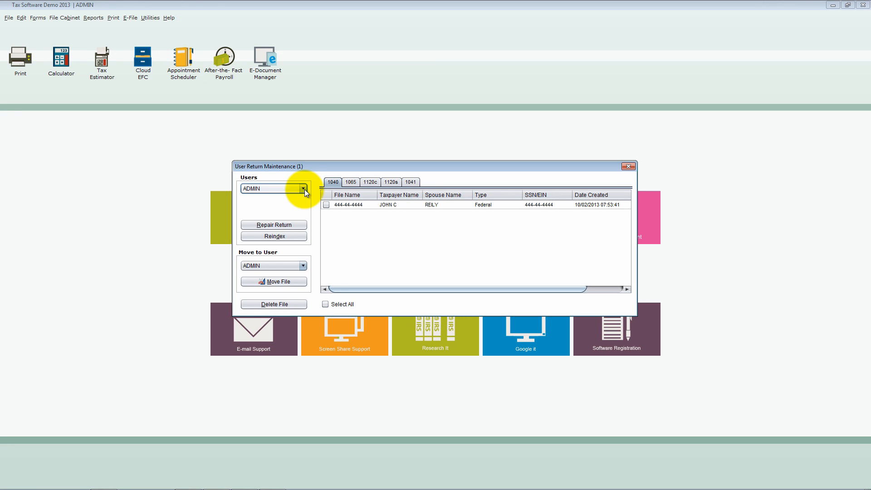
pyautogui.click(303, 189)
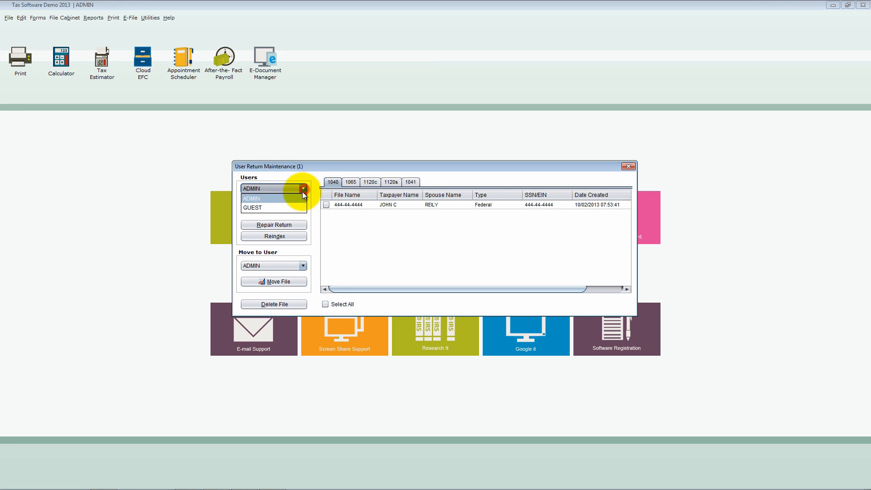
pyautogui.click(290, 207)
pyautogui.click(303, 190)
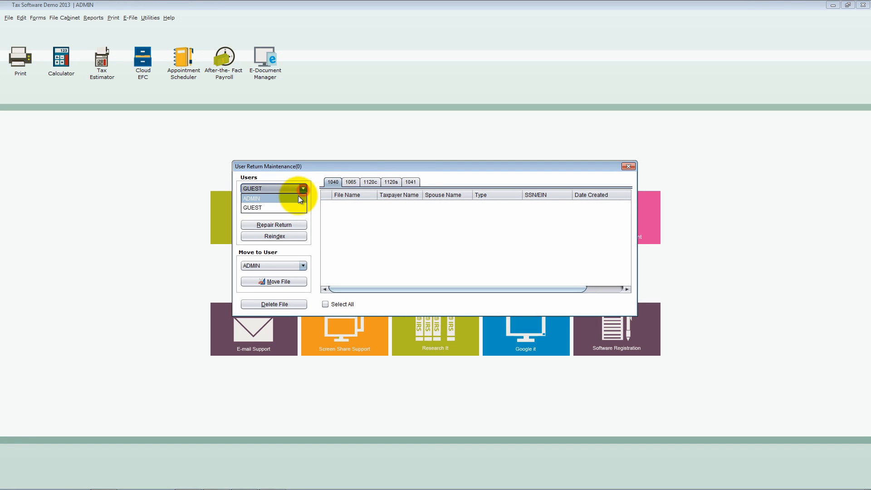
pyautogui.click(298, 199)
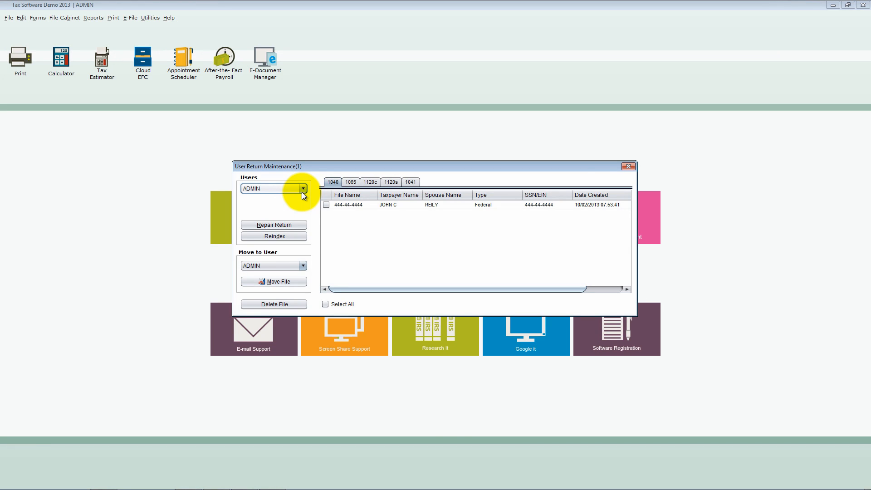
# - Look through ADMIN's 1065, 1120c, 1120s and 1041 return lists and go back to the 1040 list
pyautogui.click(326, 206)
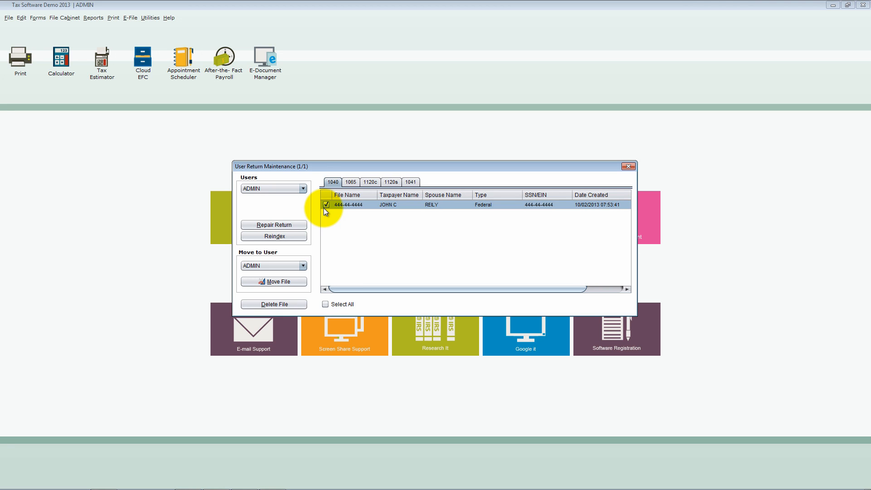
pyautogui.click(352, 185)
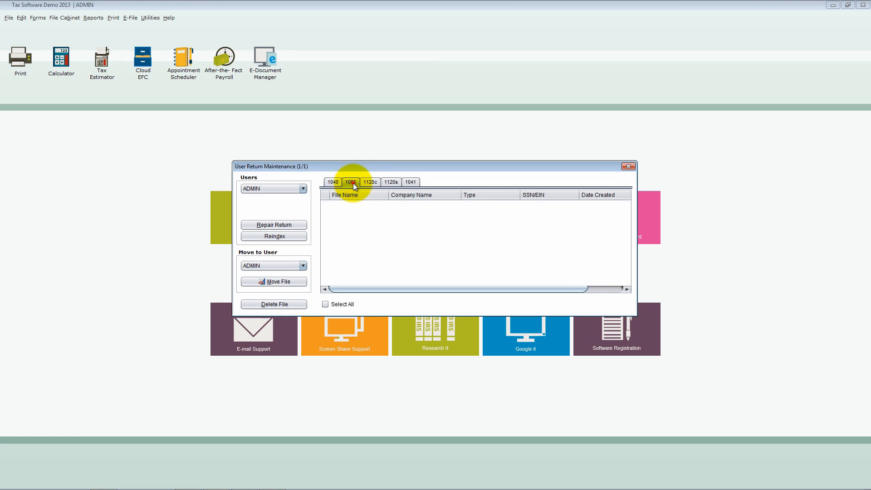
pyautogui.click(375, 184)
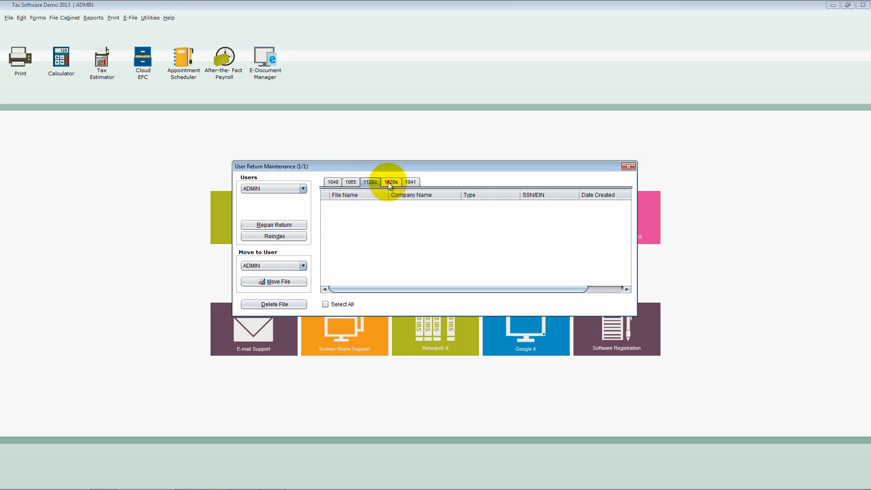
pyautogui.click(391, 182)
pyautogui.click(410, 184)
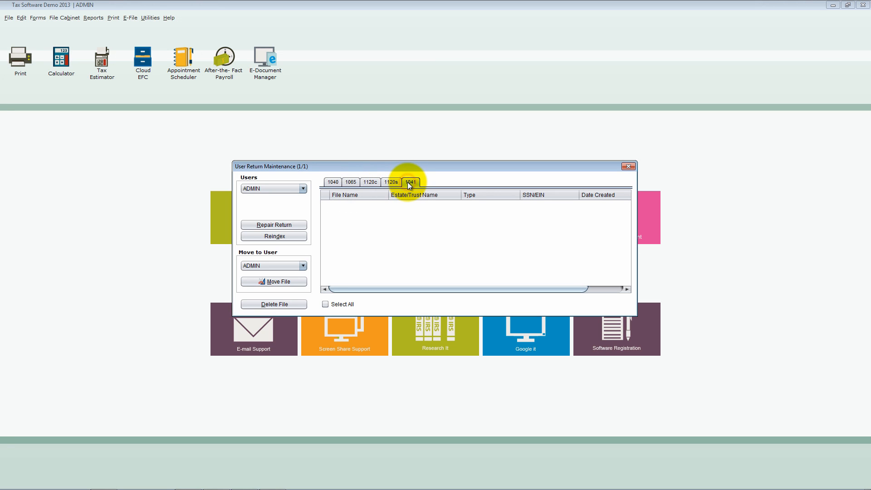
pyautogui.click(334, 184)
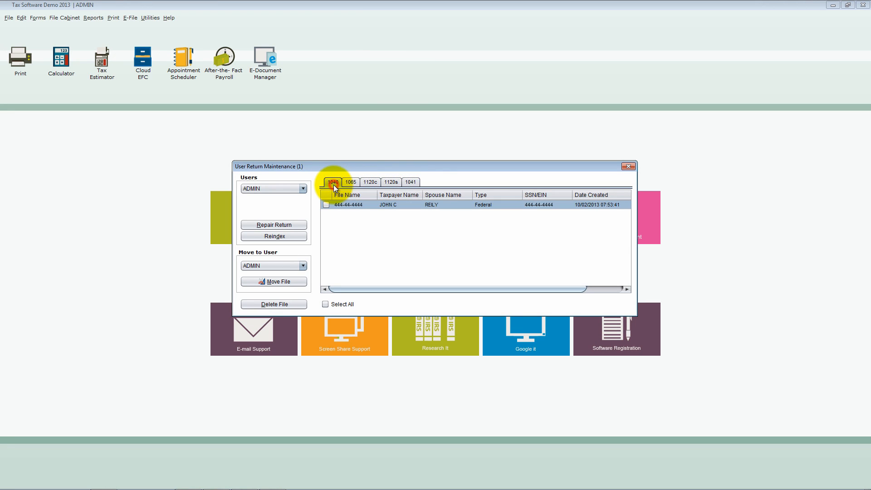
# - Move ADMIN's 1040 return to the GUEST user and bring up GUEST's returns
pyautogui.click(329, 205)
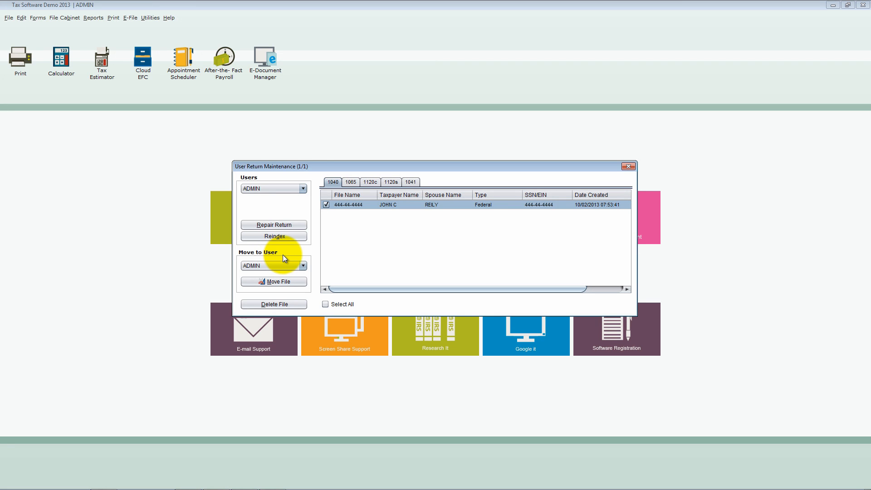
pyautogui.click(303, 262)
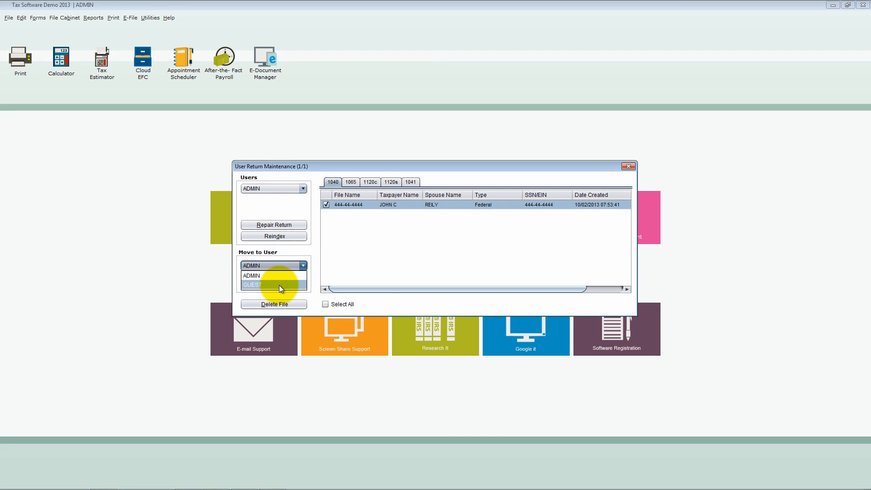
pyautogui.click(279, 285)
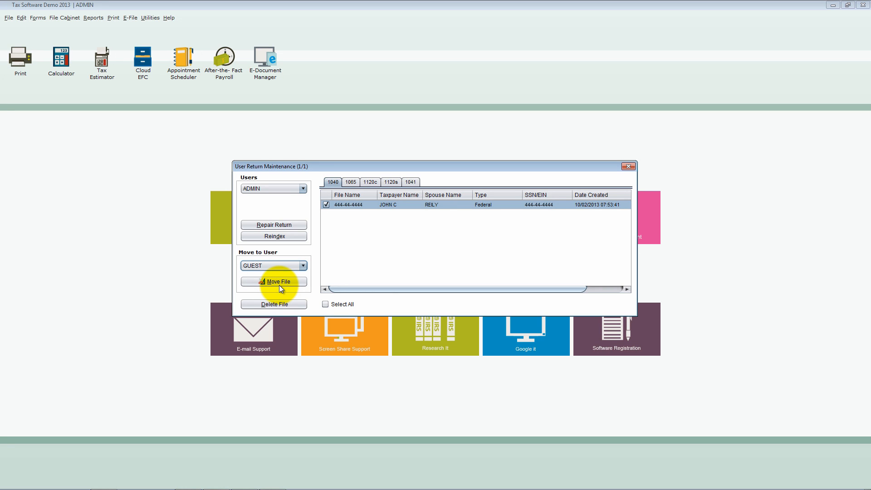
pyautogui.click(282, 282)
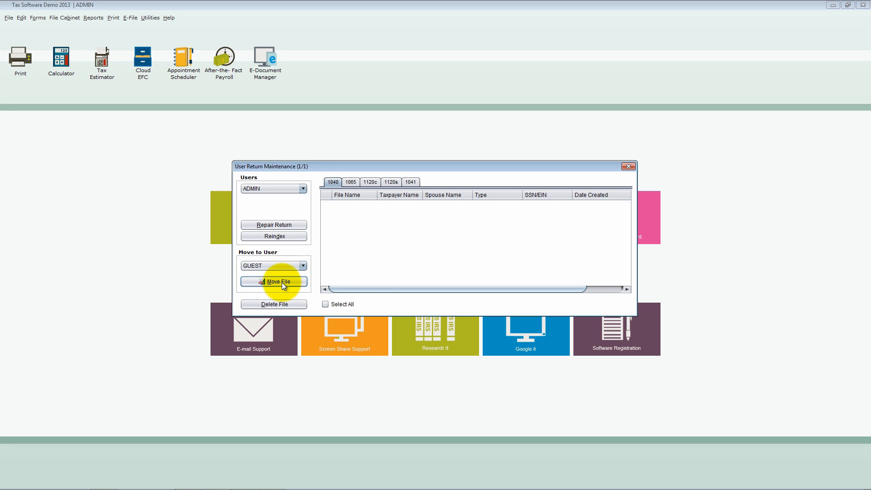
pyautogui.click(303, 190)
pyautogui.click(298, 206)
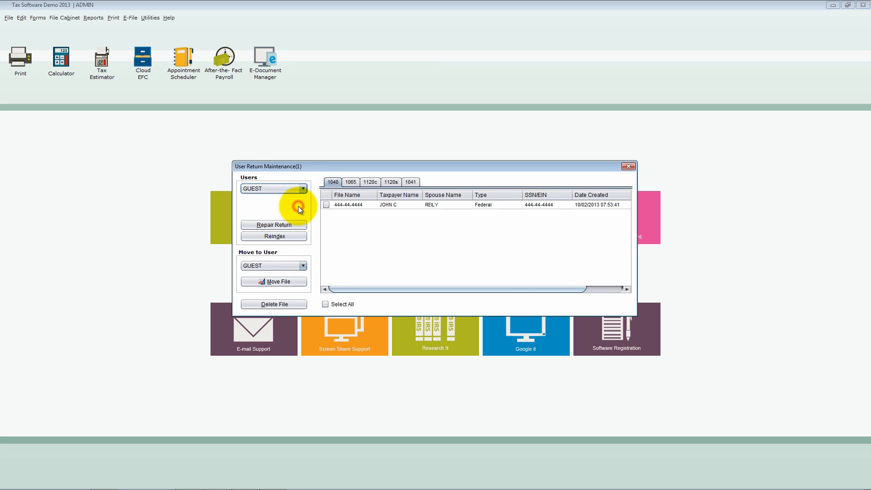
# - Mark the 1040 return in GUEST's list and delete its file
pyautogui.click(355, 205)
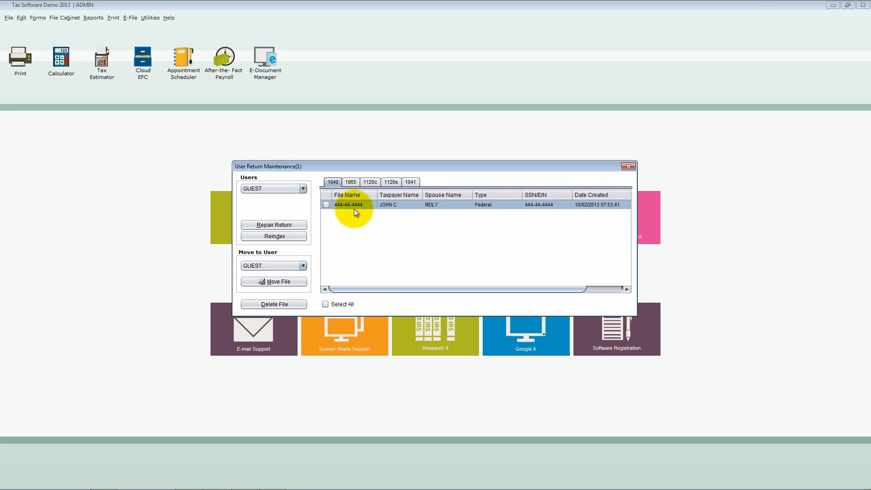
pyautogui.click(326, 205)
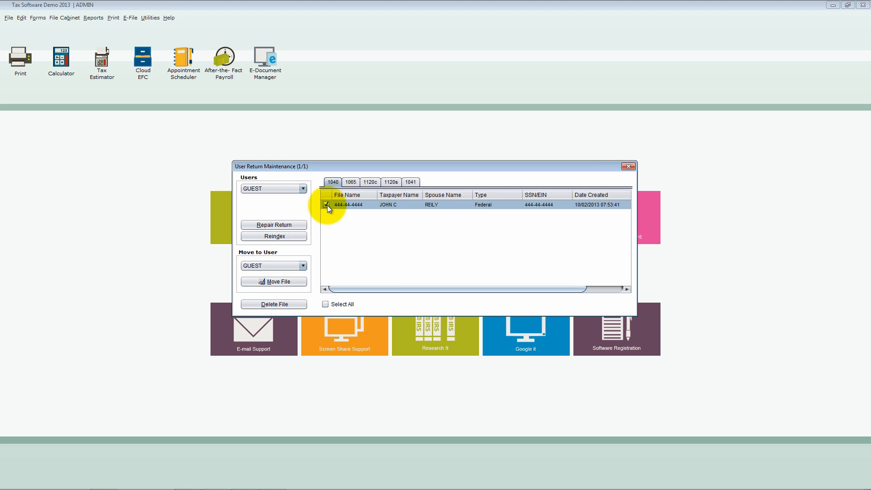
pyautogui.click(301, 303)
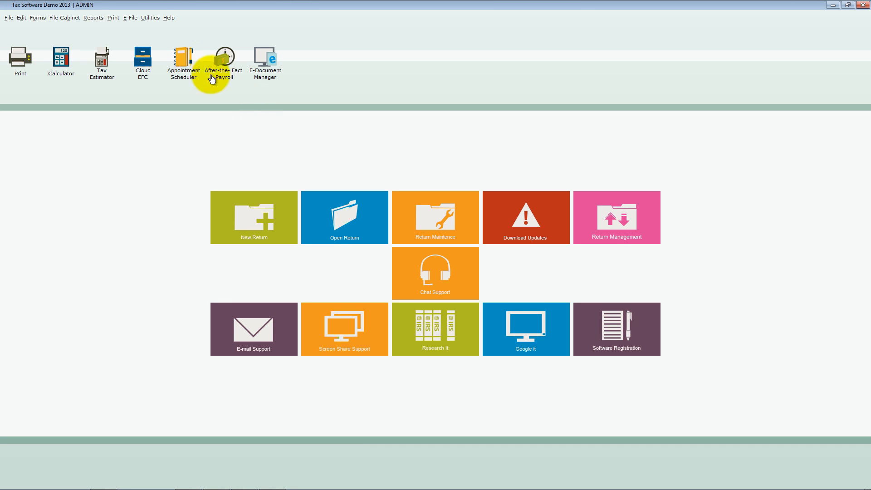
# - Open Security Setup and start creating a new user group
pyautogui.click(150, 18)
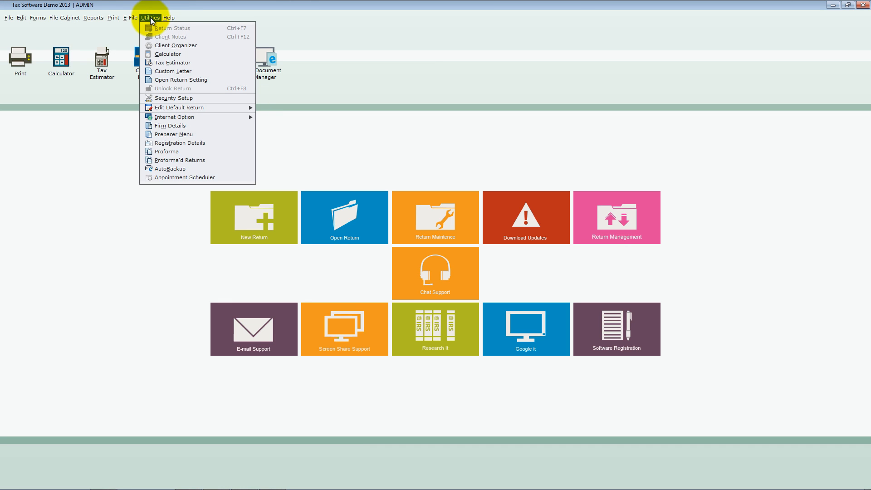
pyautogui.click(192, 98)
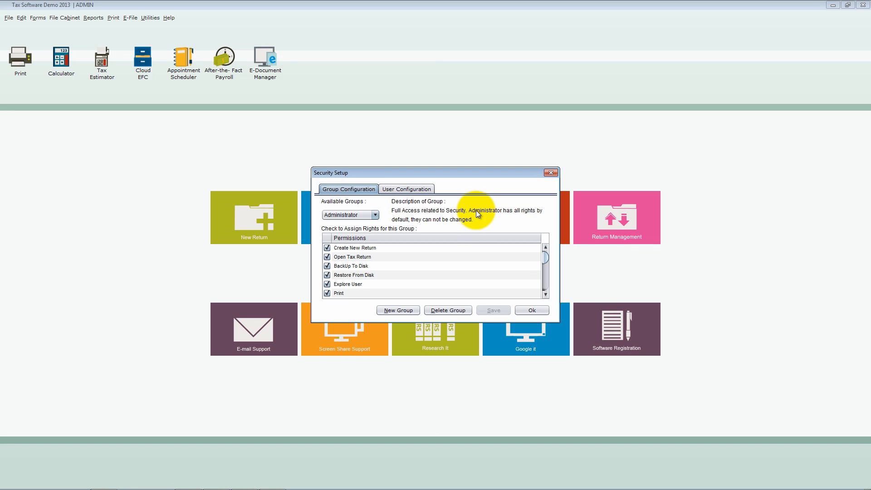
pyautogui.click(415, 311)
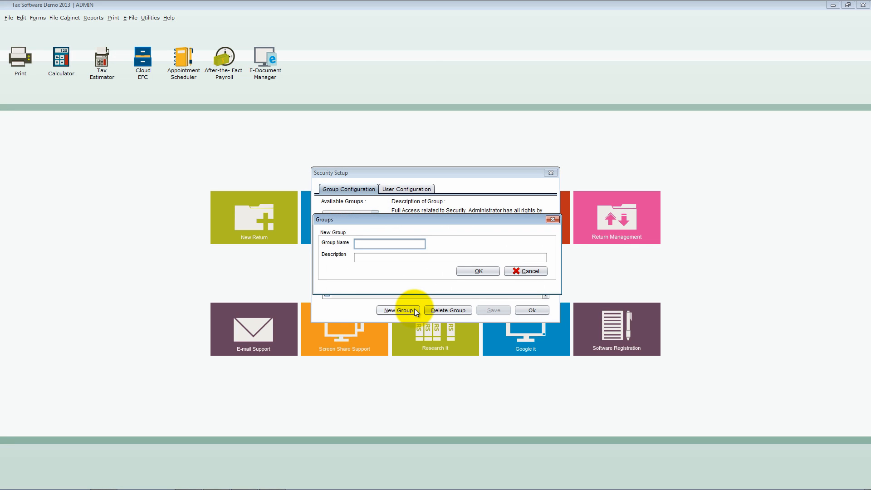
pyautogui.write('NEw')
pyautogui.press('space')
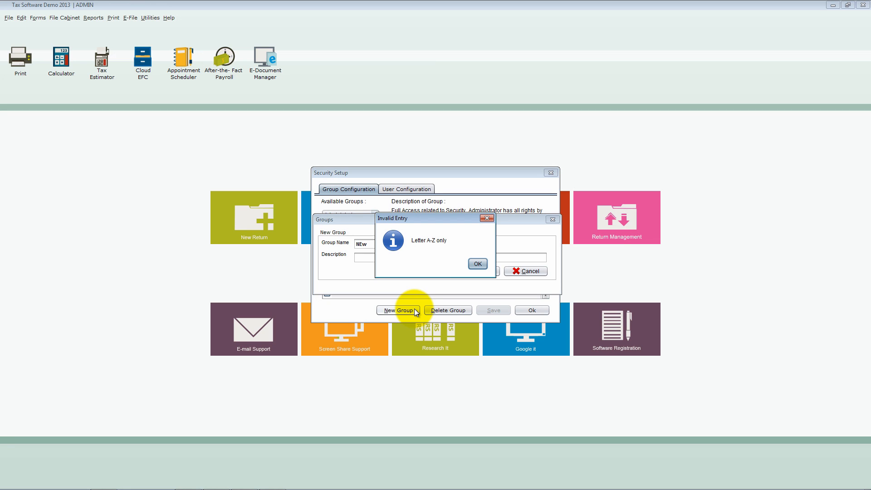
pyautogui.press('Return')
# - Name the group NewGroup, describe it as New, and create it
pyautogui.write('N')
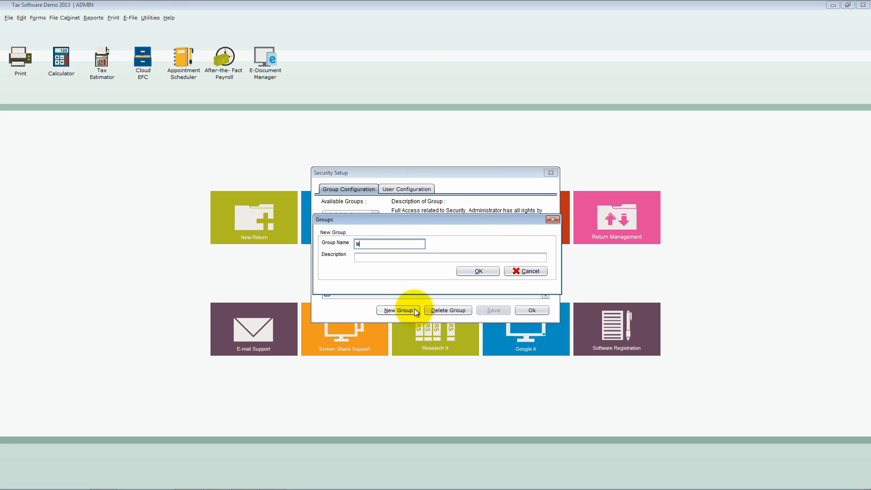
pyautogui.write('ewGroup')
pyautogui.press('Tab')
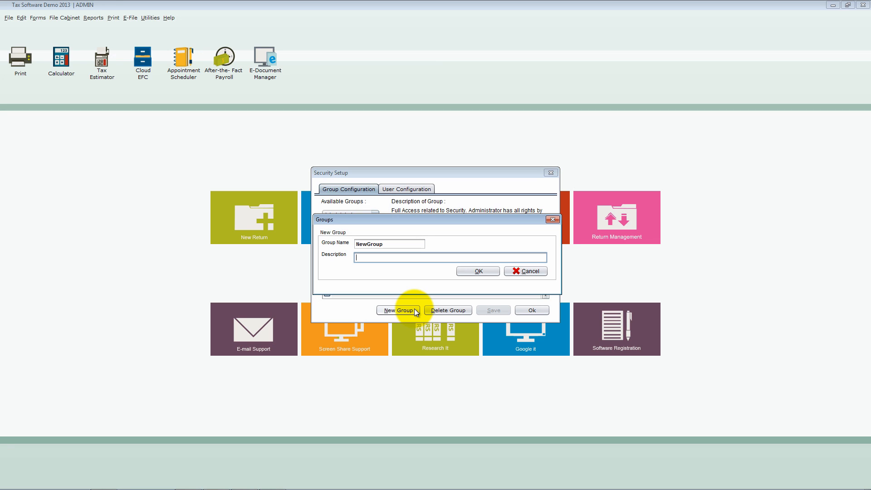
pyautogui.write('NEw')
pyautogui.press('BackSpace')
pyautogui.press('BackSpace')
pyautogui.write('ew')
pyautogui.click(475, 270)
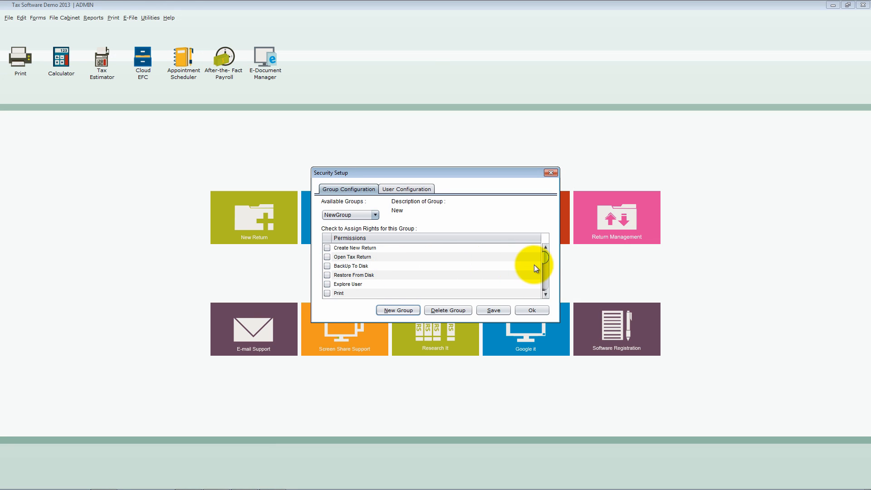
# - Grant NewGroup the Create New Return, Open Tax Return, BackUp To Disk, Restore From Disk and Send Efiles permissions, and save them
pyautogui.moveTo(544, 260); pyautogui.dragTo(545, 258)
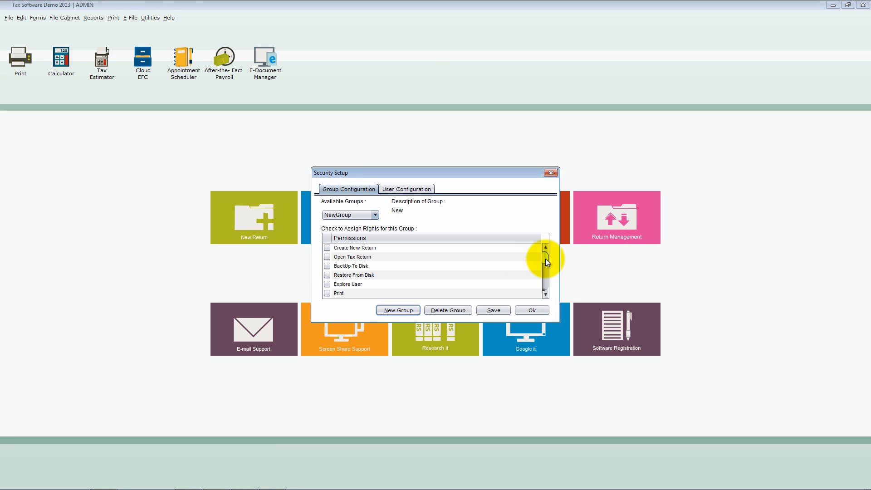
pyautogui.click(326, 249)
pyautogui.click(326, 257)
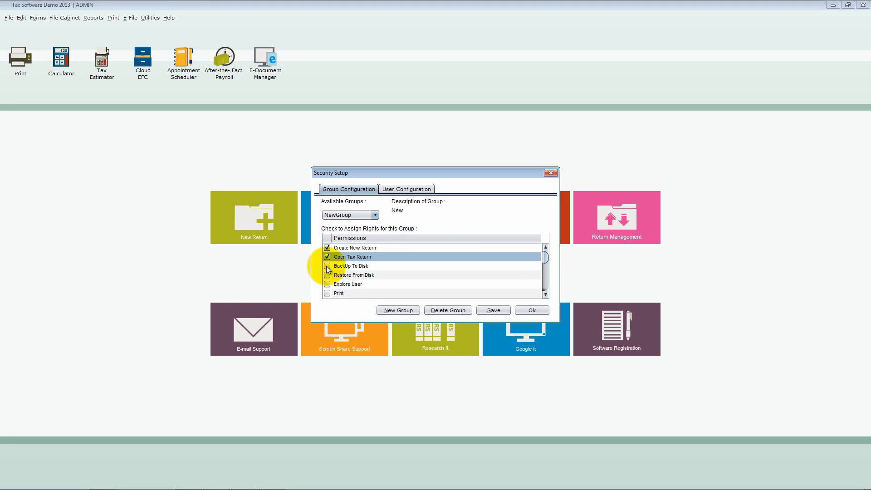
pyautogui.click(327, 266)
pyautogui.click(327, 275)
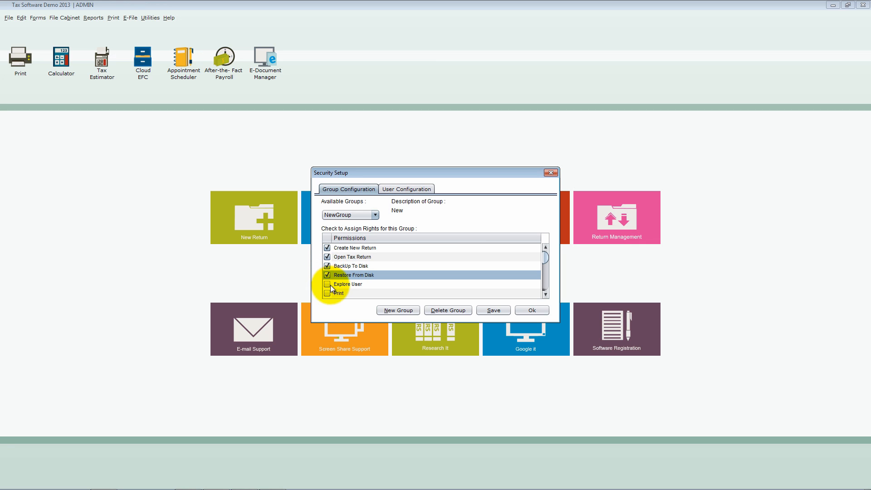
pyautogui.scroll(-3, 348, 277)
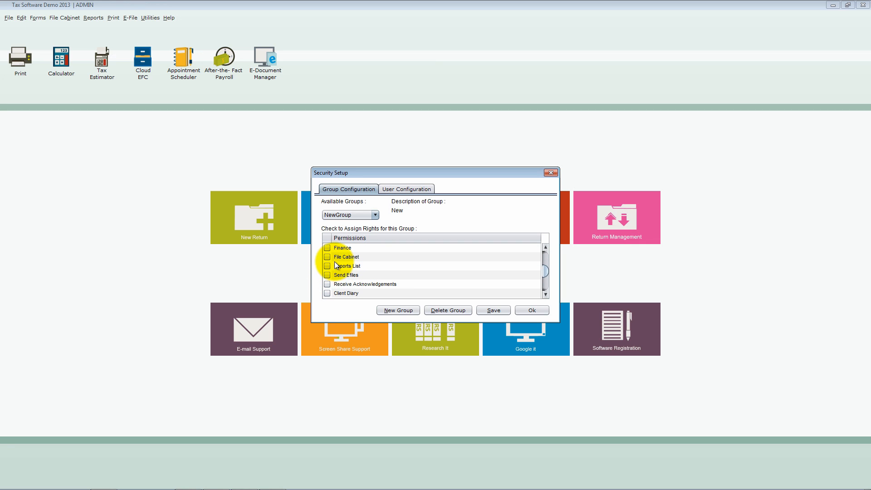
pyautogui.click(327, 274)
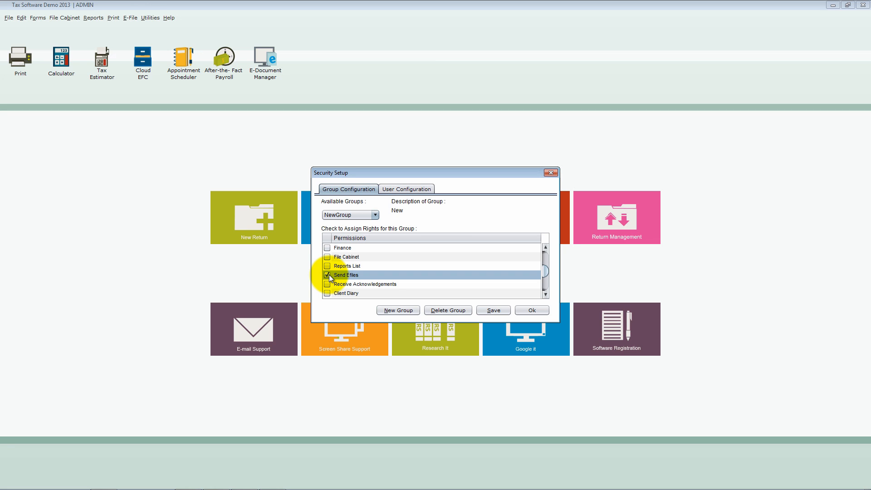
pyautogui.click(494, 311)
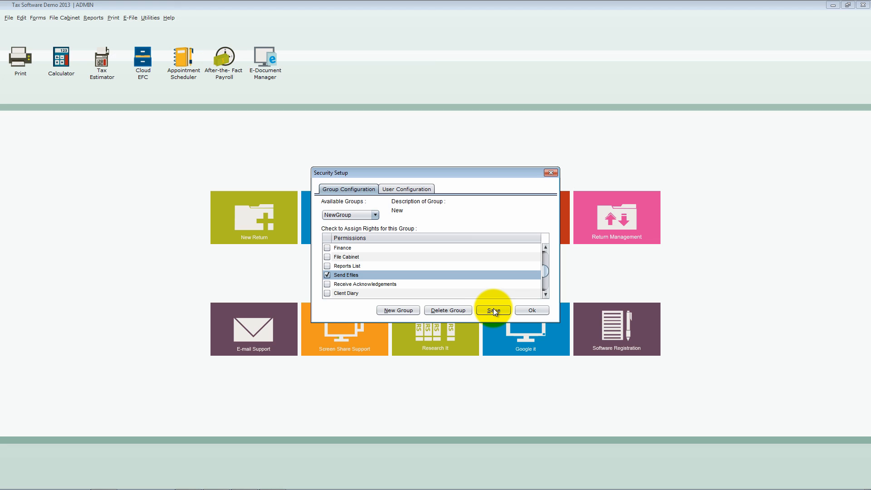
pyautogui.click(494, 311)
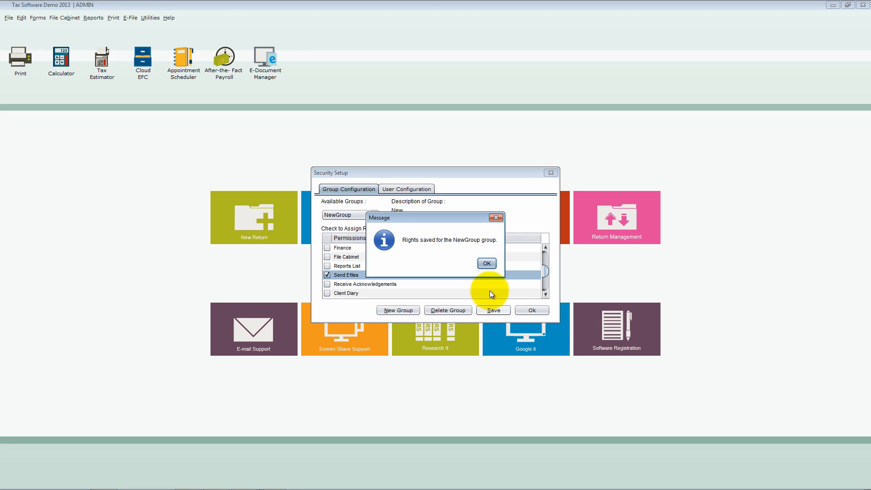
# - Reselect NewGroup among the available groups and remove its Restore From Disk and Send Efiles permissions
pyautogui.click(487, 264)
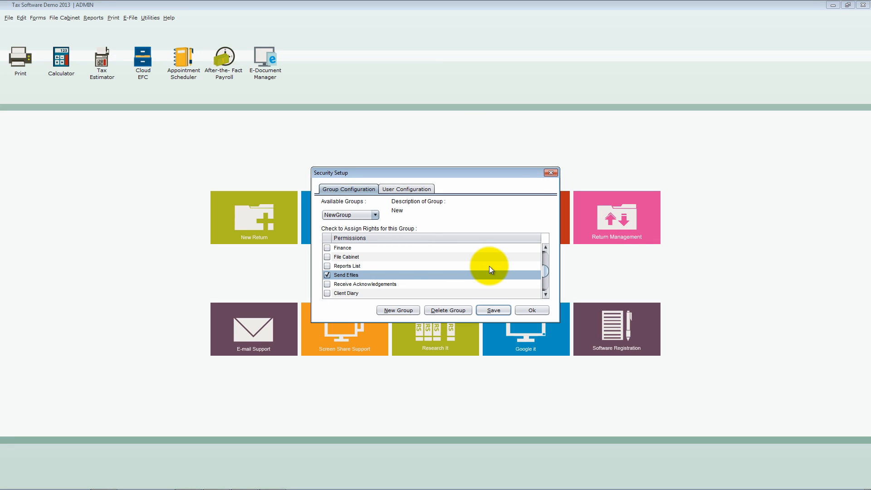
pyautogui.moveTo(544, 274); pyautogui.dragTo(544, 260)
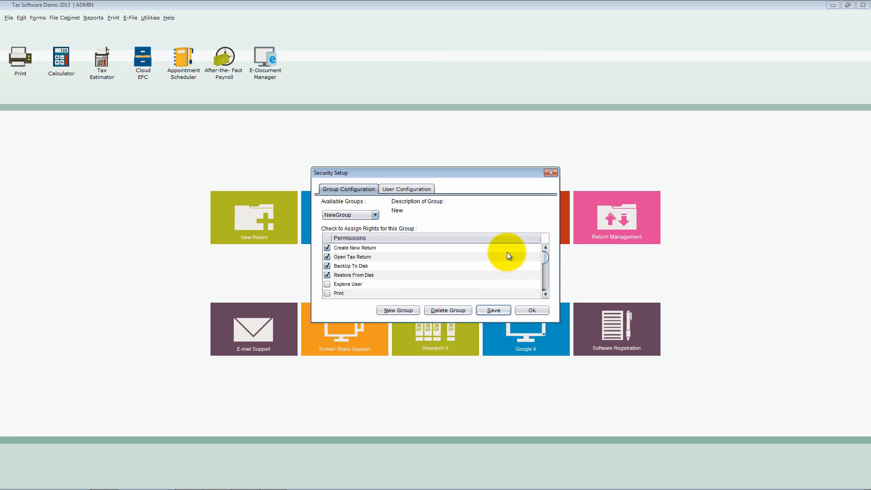
pyautogui.click(375, 215)
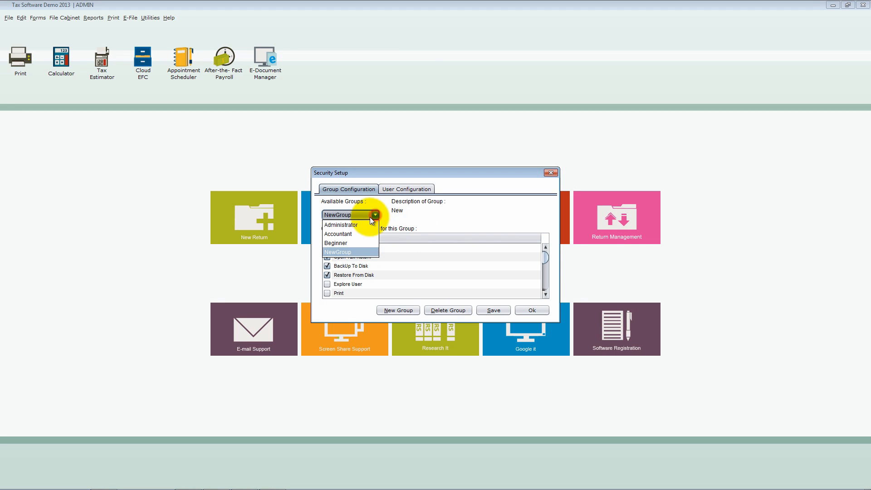
pyautogui.click(350, 251)
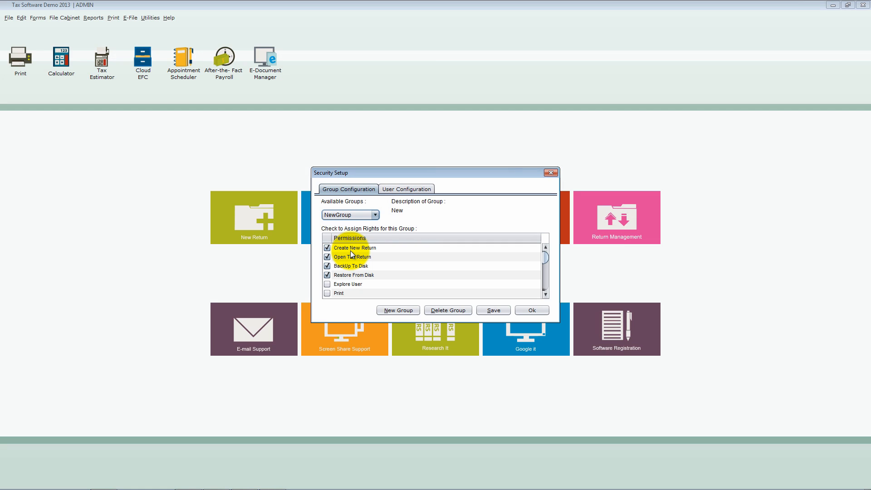
pyautogui.click(327, 276)
pyautogui.scroll(-3, 336, 271)
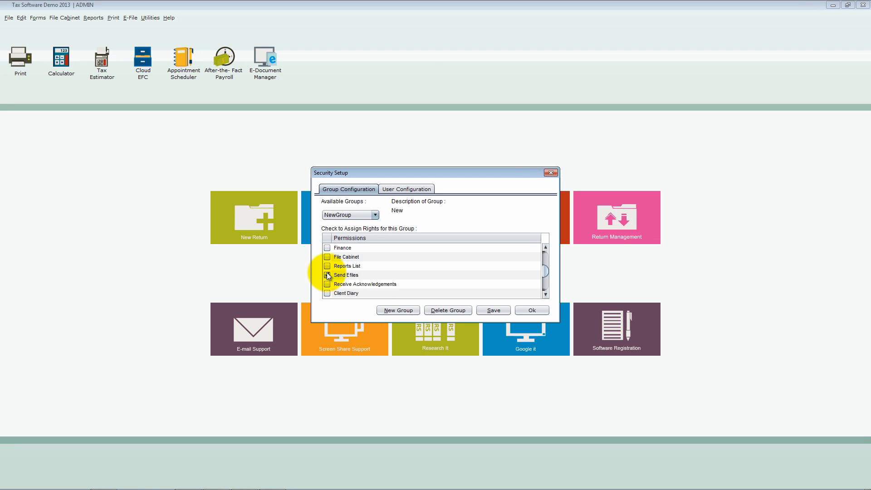
pyautogui.click(327, 275)
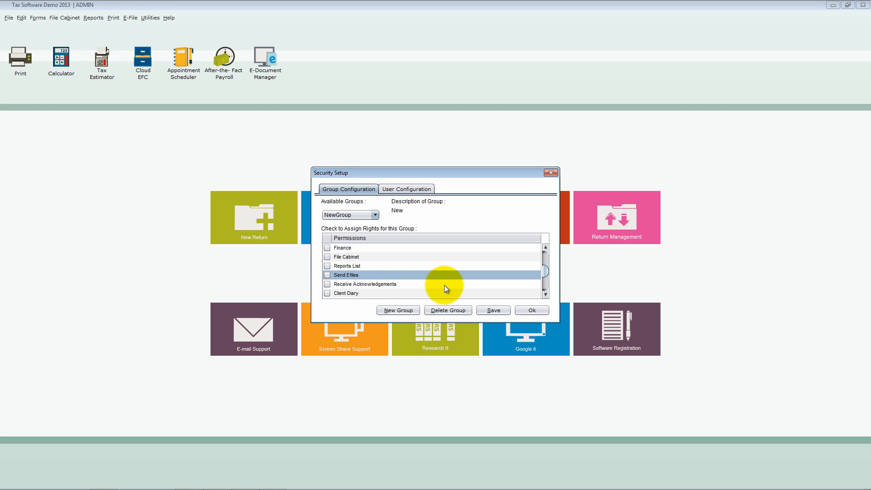
pyautogui.moveTo(545, 274); pyautogui.dragTo(544, 259)
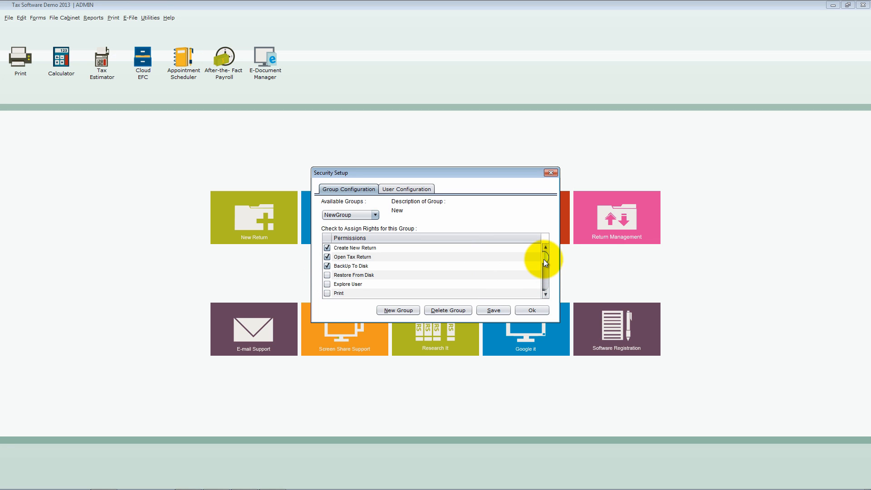
# - Delete the NewGroup group and select the Administrator group from the available groups
pyautogui.click(459, 311)
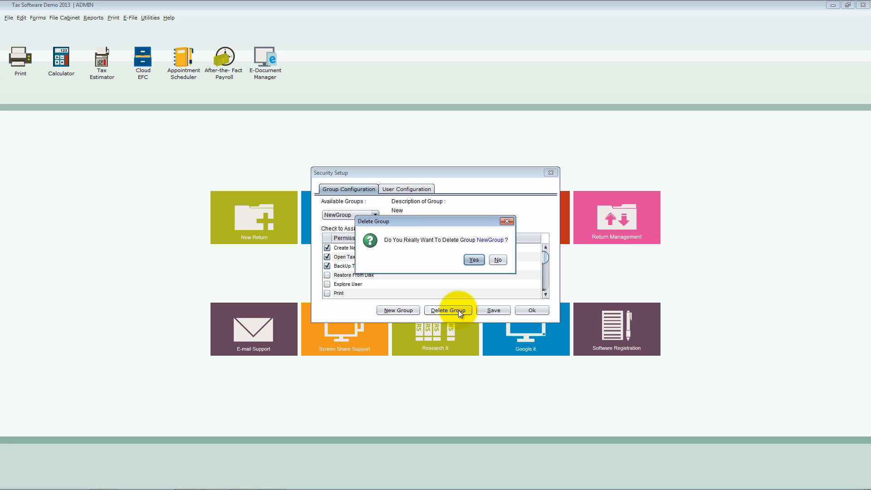
pyautogui.click(474, 260)
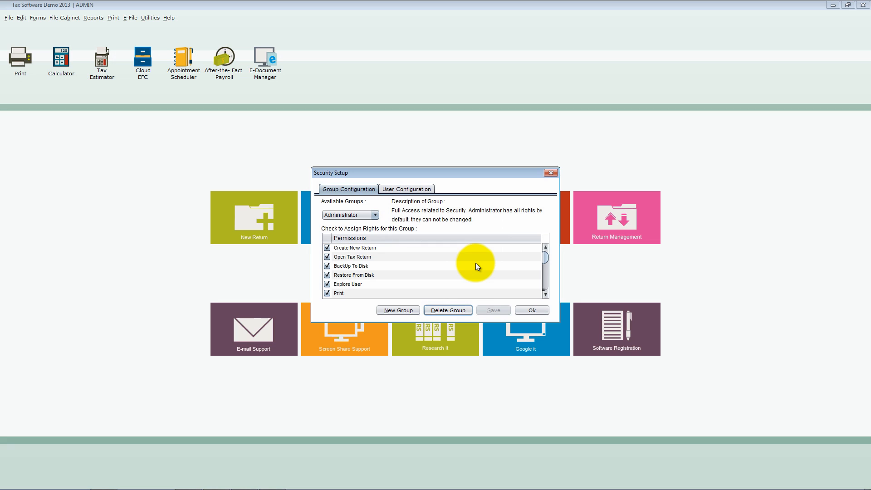
pyautogui.click(376, 216)
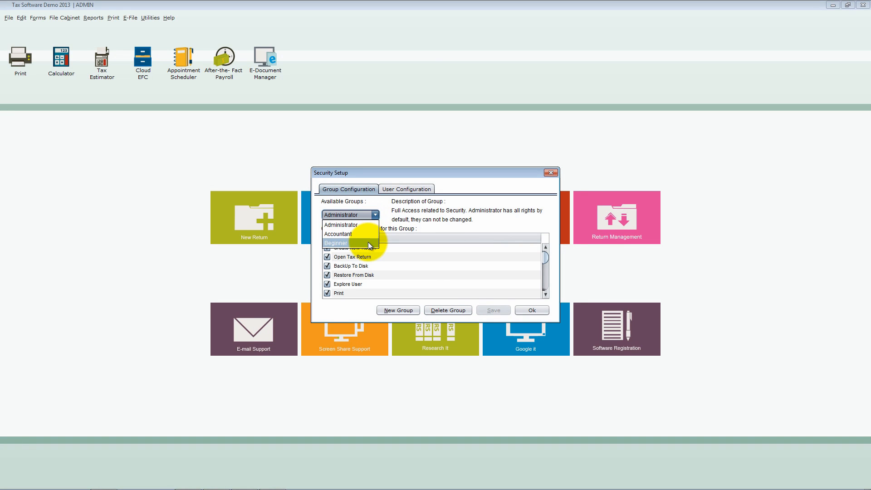
pyautogui.click(368, 224)
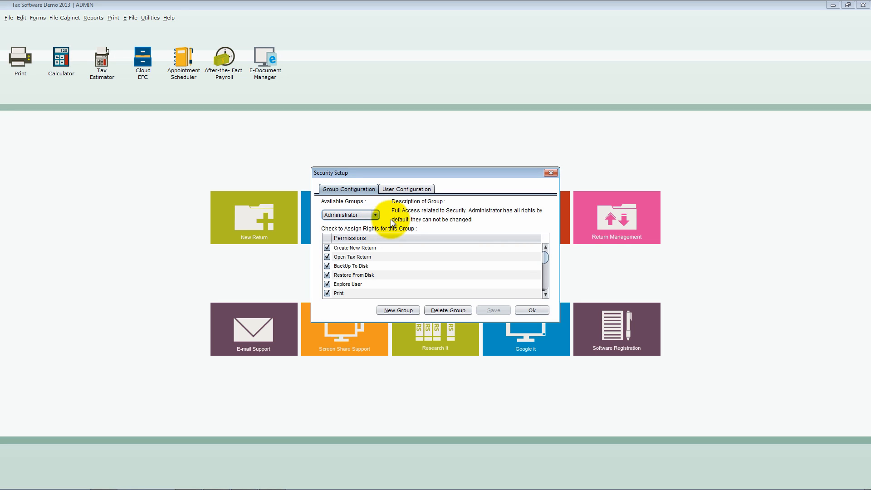
# - Start a new user in the user configuration and name it Preparer
pyautogui.click(421, 189)
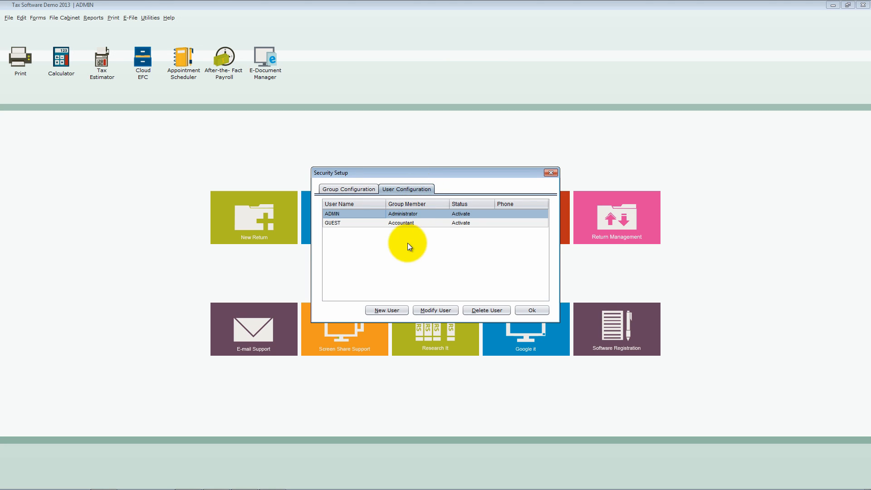
pyautogui.click(401, 309)
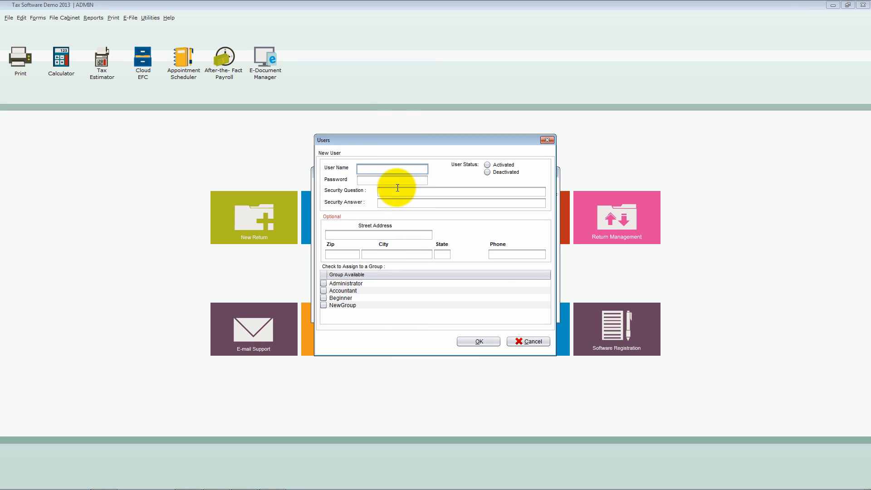
pyautogui.click(398, 171)
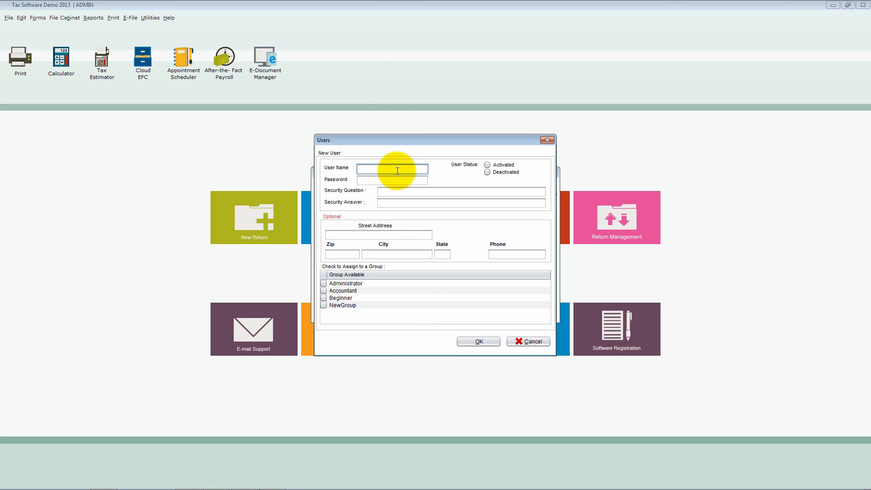
pyautogui.write('Preparer')
# - Enter the new user's account password and set the user status to Activated
pyautogui.press('Tab')
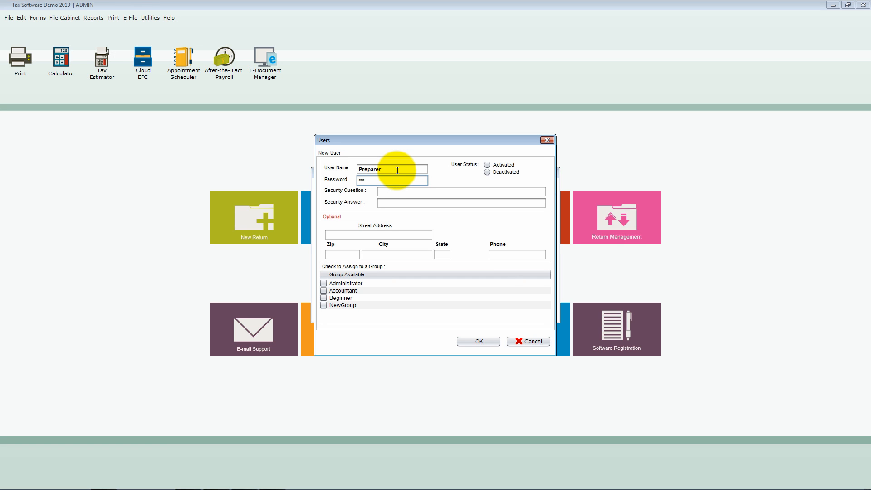
pyautogui.click(389, 182)
pyautogui.press('BackSpace')
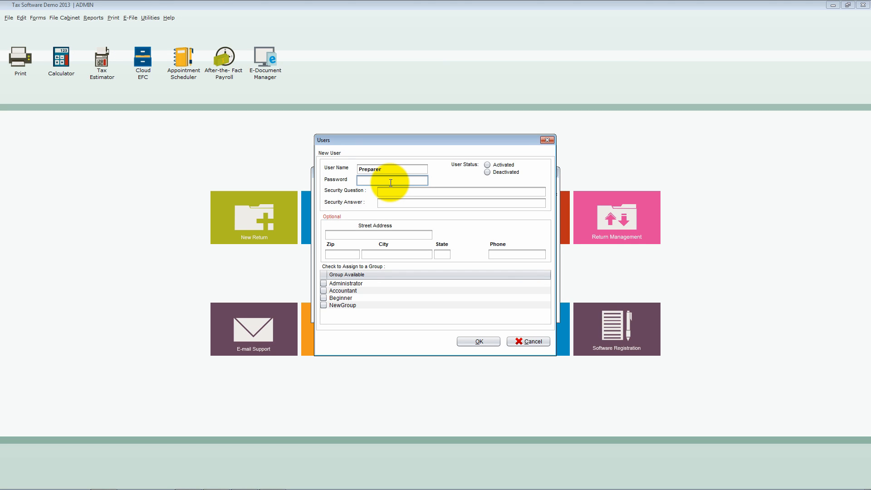
pyautogui.click(488, 166)
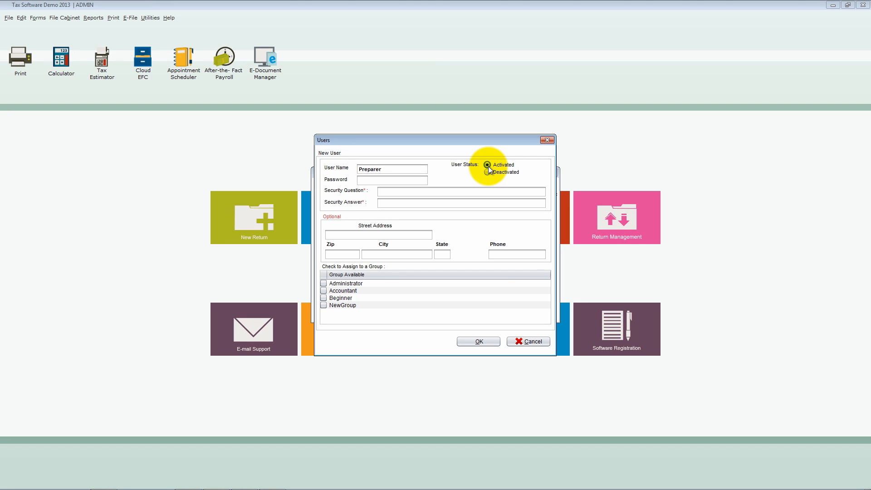
pyautogui.click(420, 180)
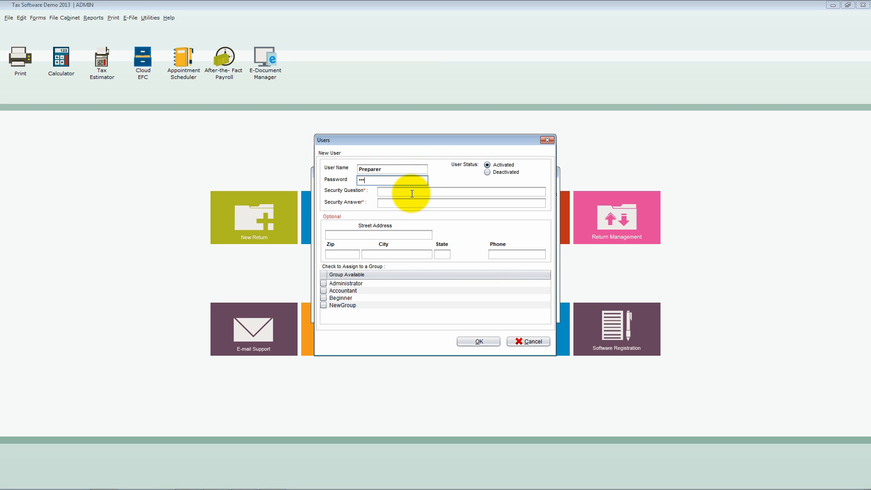
# - Set the new user's security question to "what day is it" and enter the security answer
pyautogui.click(411, 192)
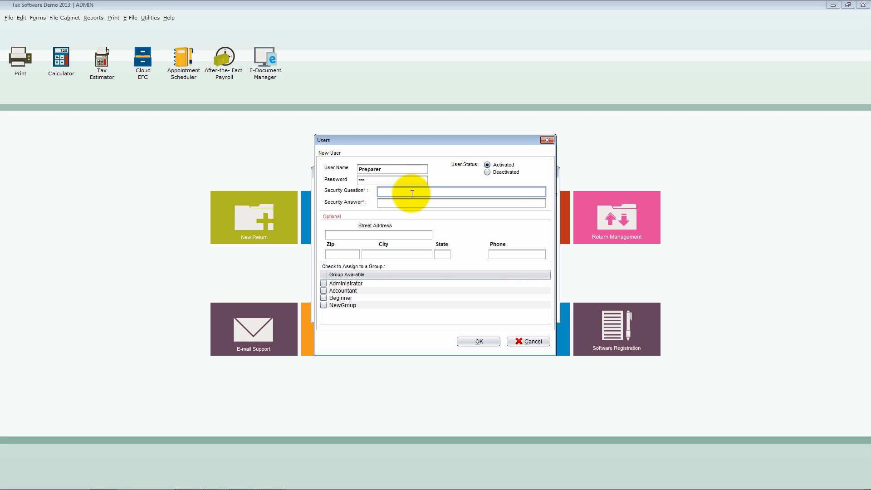
pyautogui.write('what day is it')
pyautogui.click(400, 205)
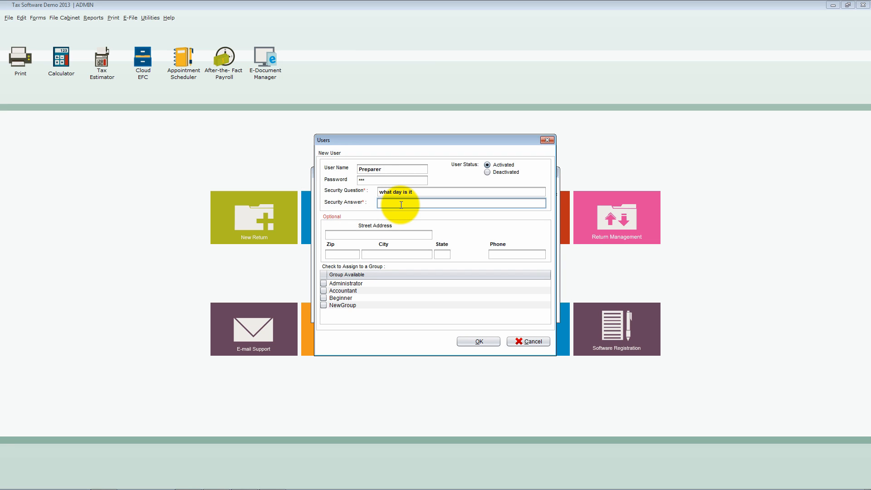
pyautogui.write('*****')
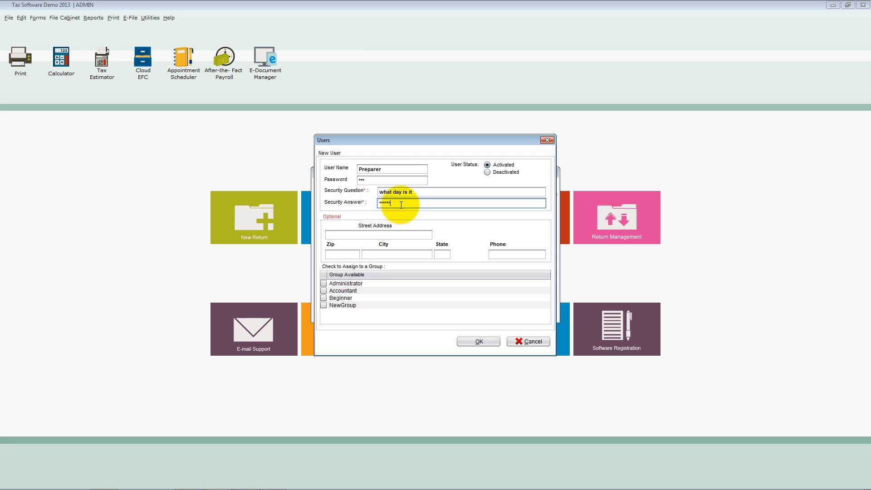
# - Leave the optional contact details blank, assign the new user to the Administrator group, and create the account
pyautogui.click(398, 232)
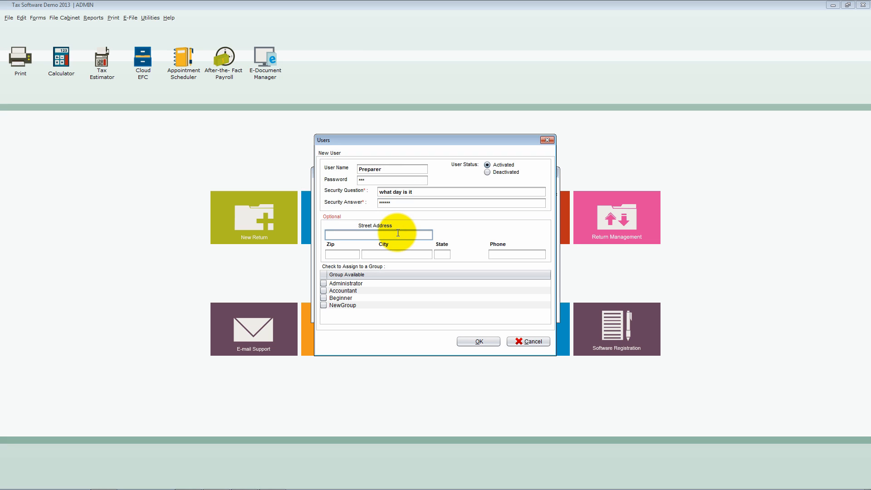
pyautogui.click(495, 253)
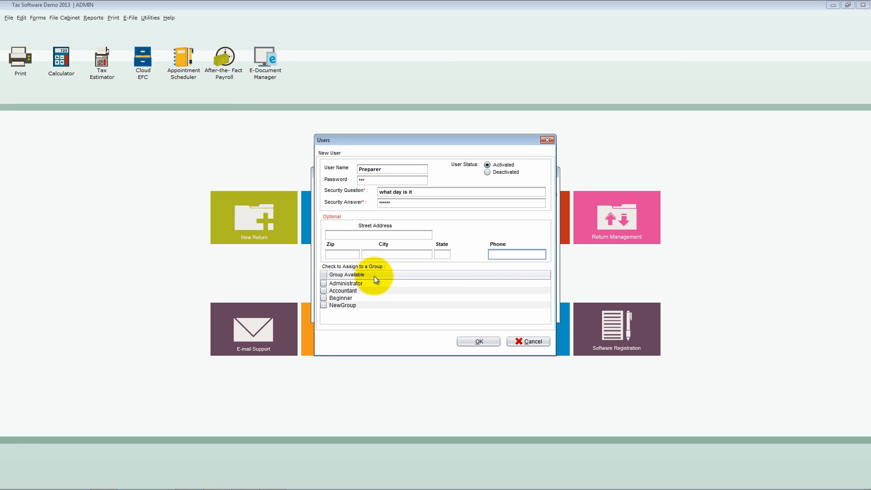
pyautogui.click(324, 283)
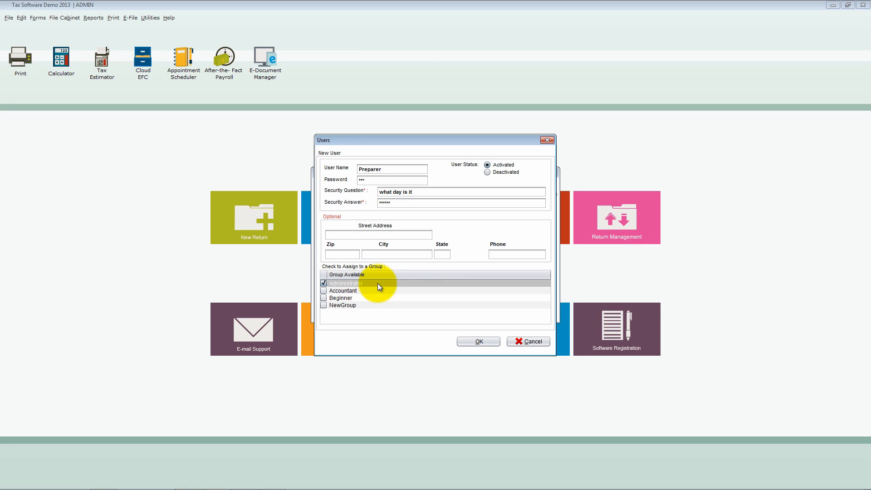
pyautogui.click(489, 342)
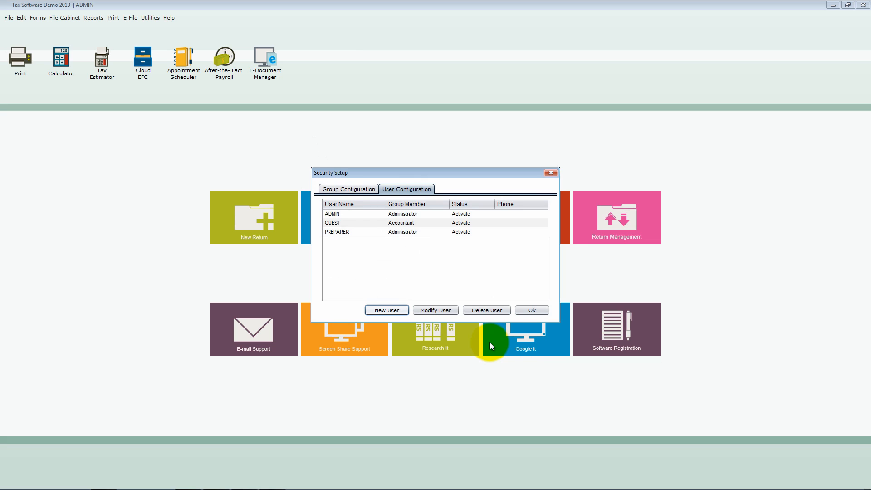
# - Open user PREPARER for modification and clear the password, security question and security answer
pyautogui.click(374, 233)
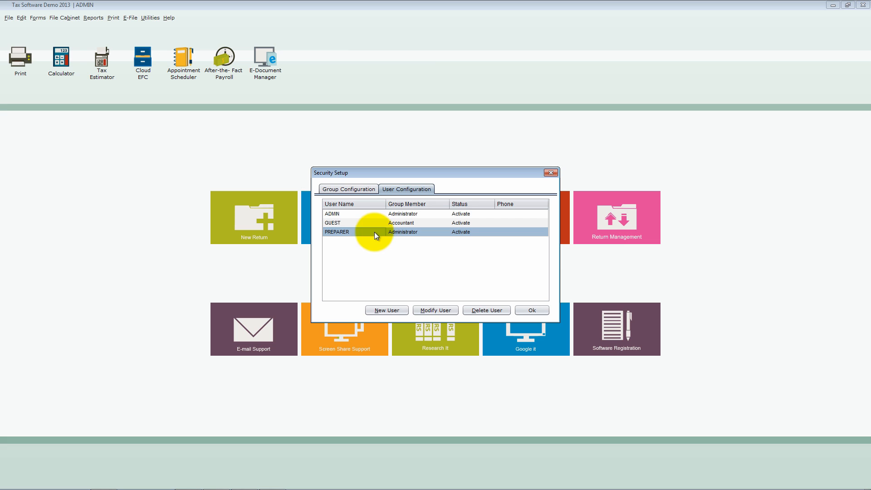
pyautogui.click(434, 310)
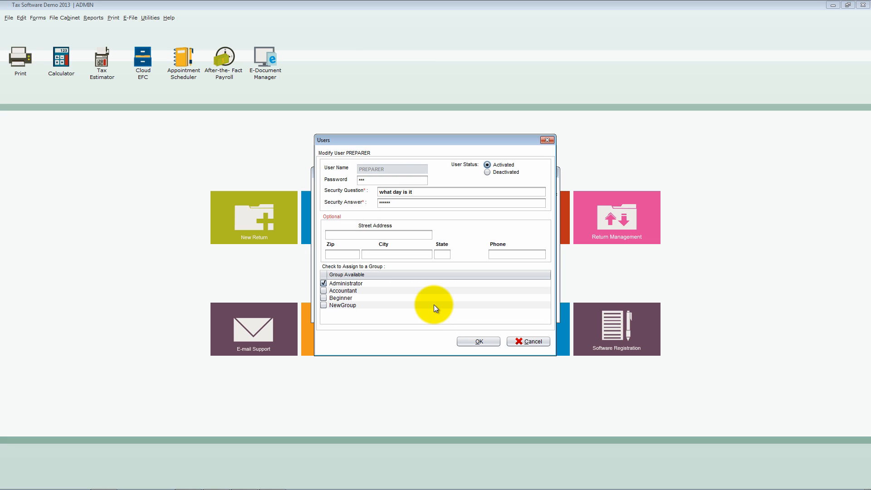
pyautogui.click(390, 181)
pyautogui.press('BackSpace')
pyautogui.press('BackSpace')
pyautogui.press('BackSpace')
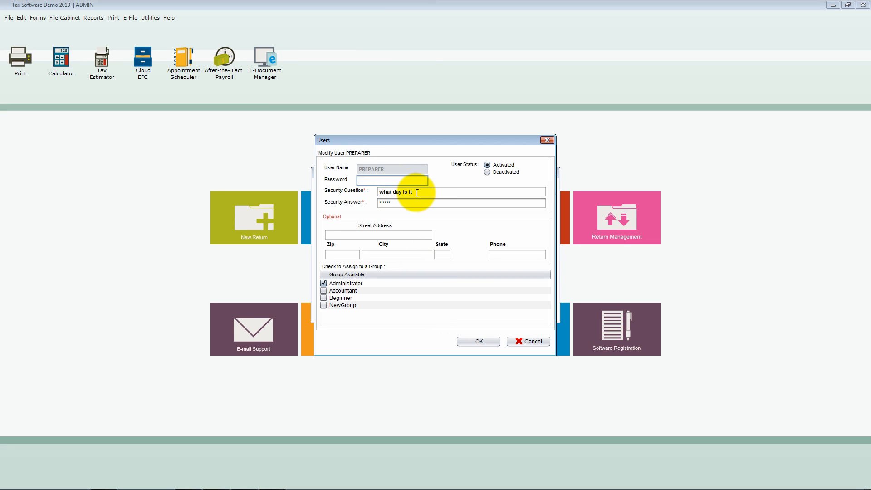
pyautogui.moveTo(416, 193); pyautogui.dragTo(377, 193)
pyautogui.press('BackSpace')
pyautogui.press('BackSpace')
pyautogui.doubleClick(397, 203)
pyautogui.press('BackSpace')
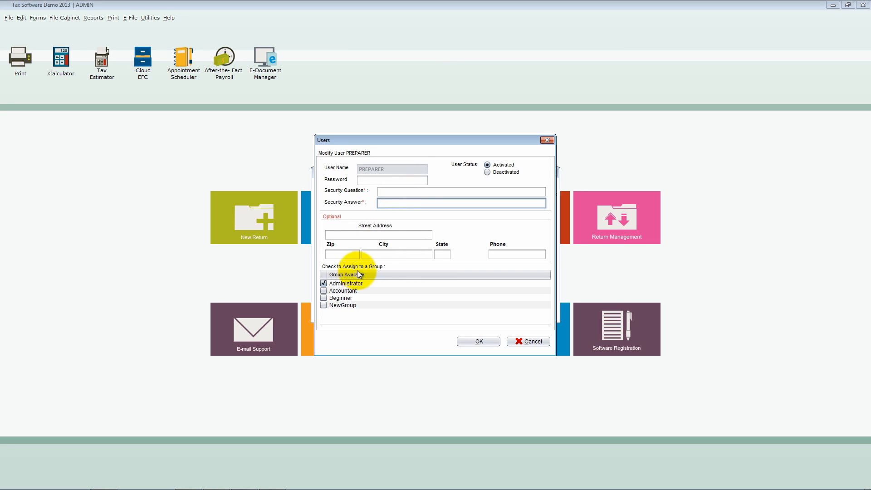
# - Reassign user PREPARER to the Accountant group and save the modified account
pyautogui.click(324, 290)
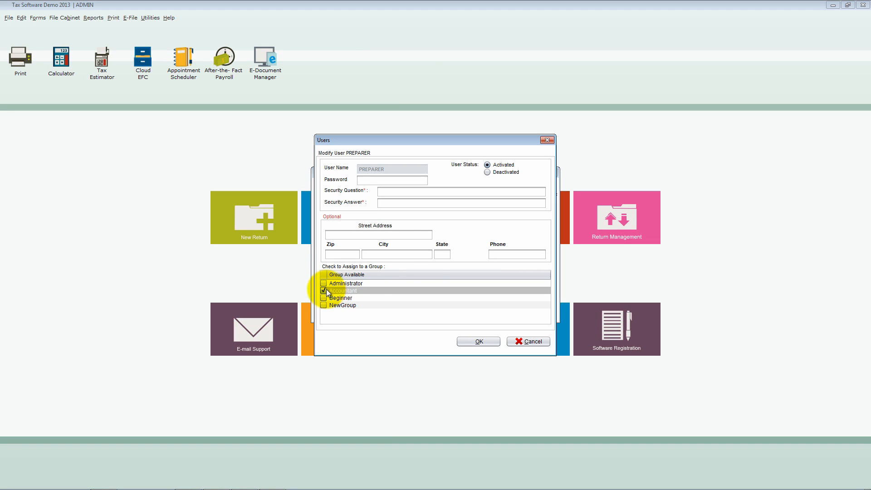
pyautogui.click(472, 341)
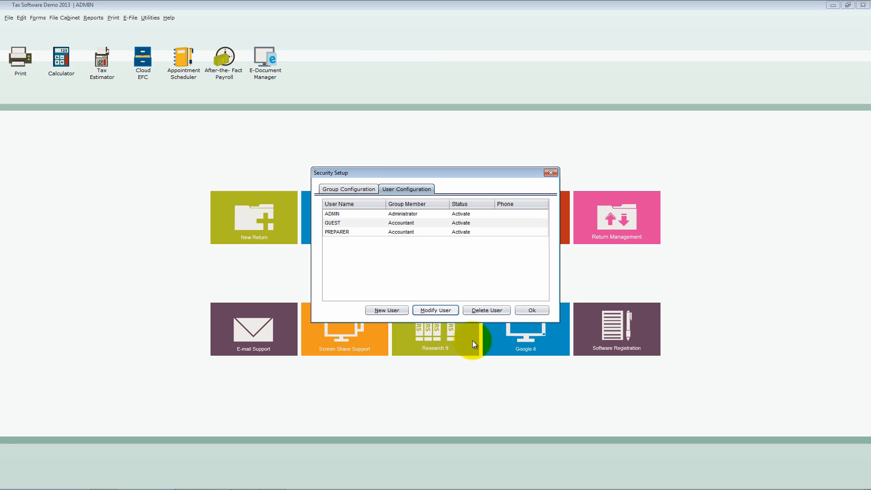
# - Delete user PREPARER together with any returns that user created
pyautogui.click(358, 235)
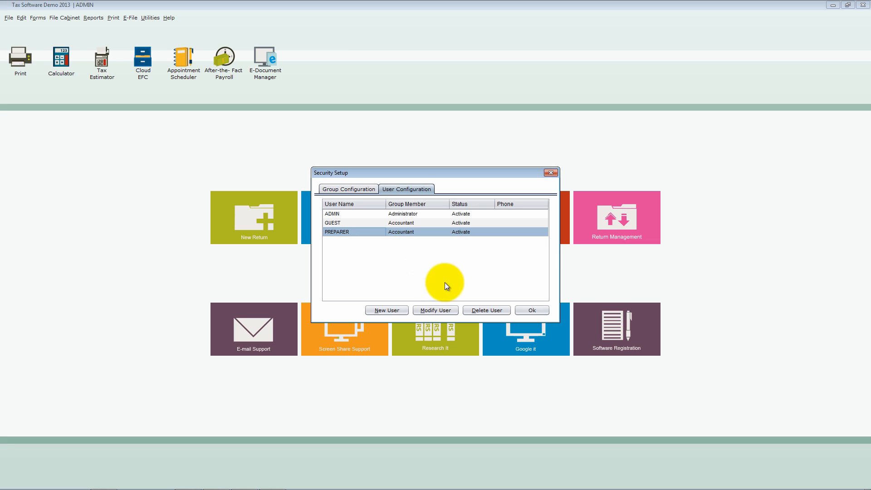
pyautogui.click(493, 311)
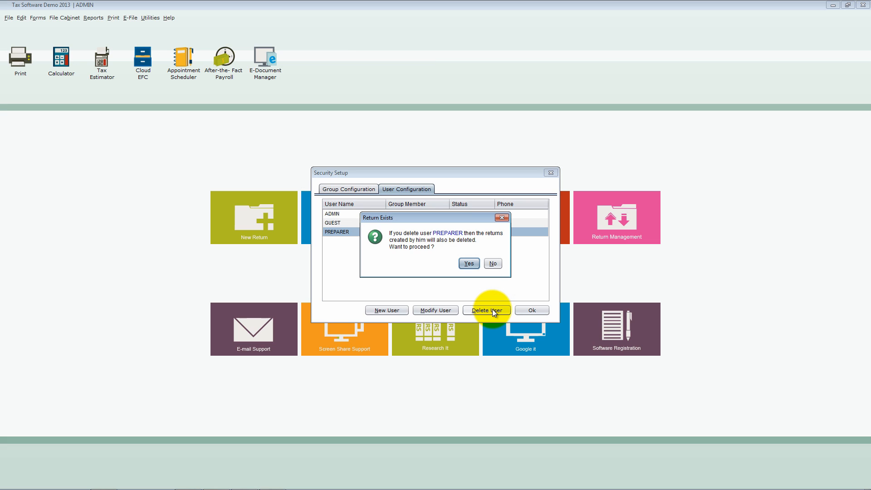
pyautogui.click(469, 264)
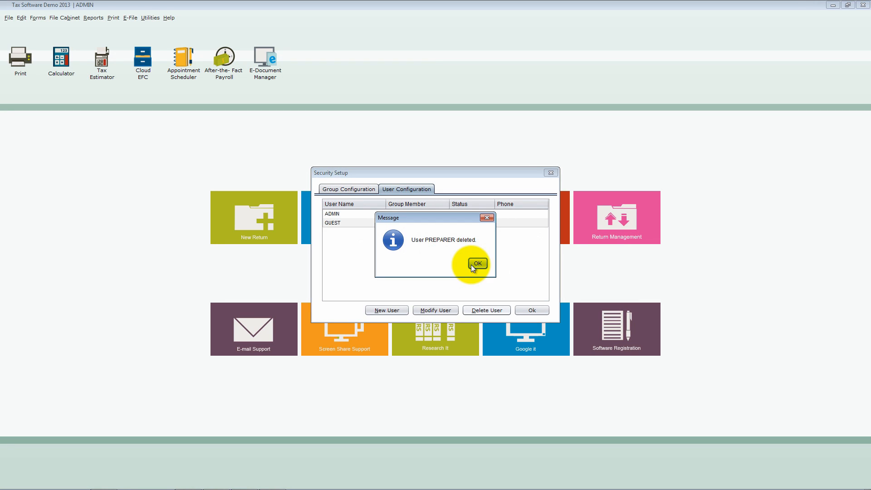
pyautogui.click(476, 264)
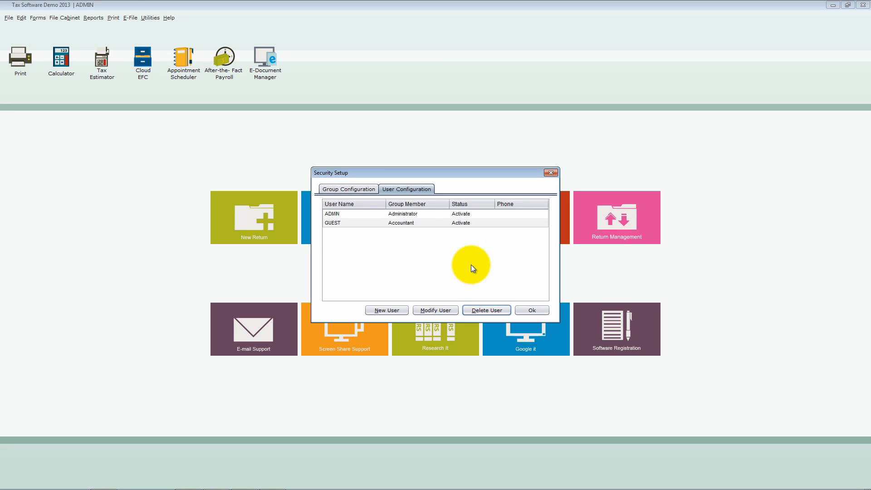
# - Close the security setup and view the Change User login with its username list, leaving the signed-in user unchanged
pyautogui.click(532, 310)
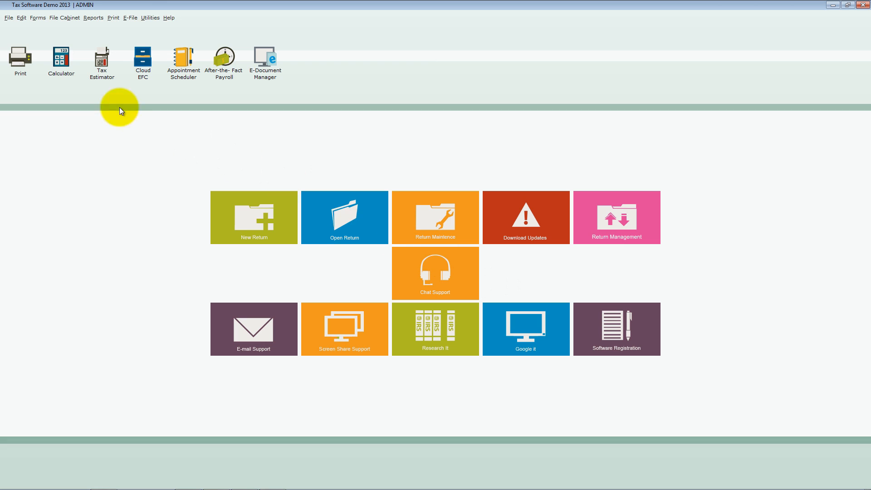
pyautogui.click(9, 18)
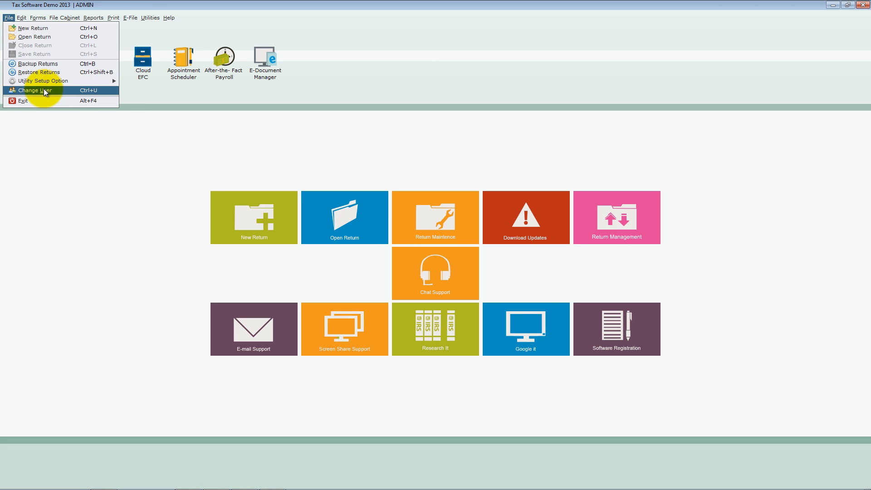
pyautogui.click(102, 91)
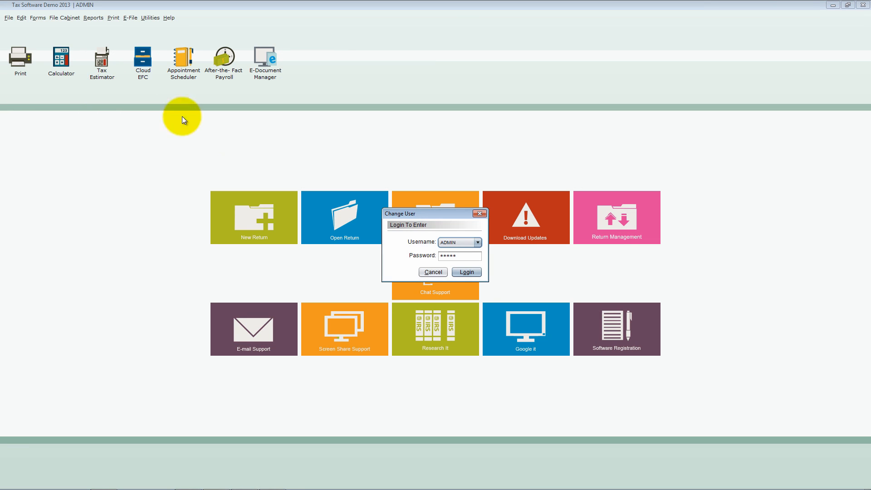
pyautogui.click(478, 243)
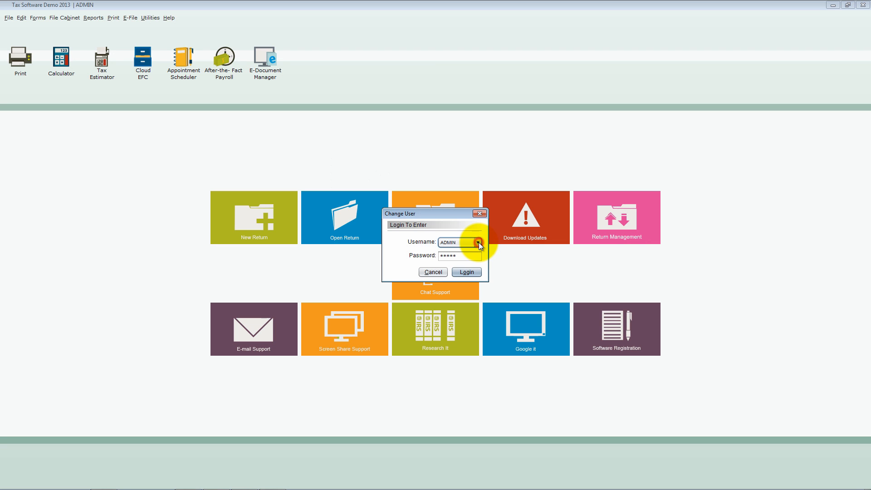
pyautogui.click(480, 212)
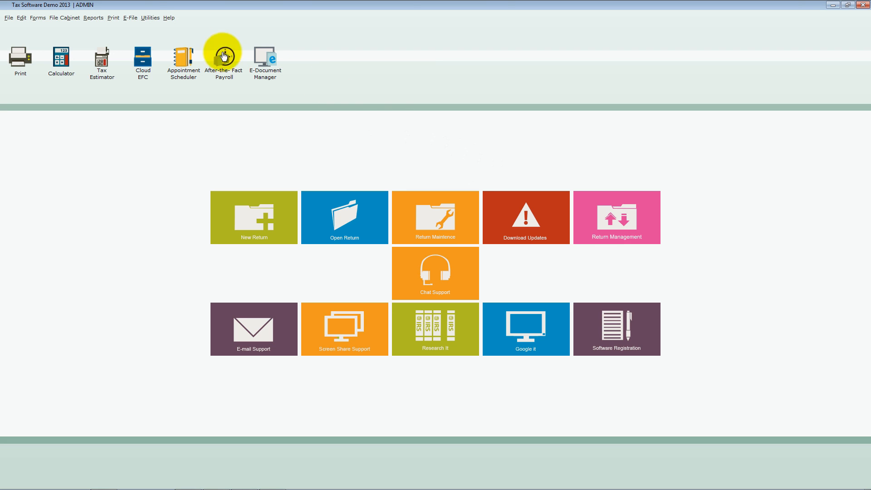
# - Open the default 1040 return for editing and go to its Return Information Sheet
pyautogui.click(149, 19)
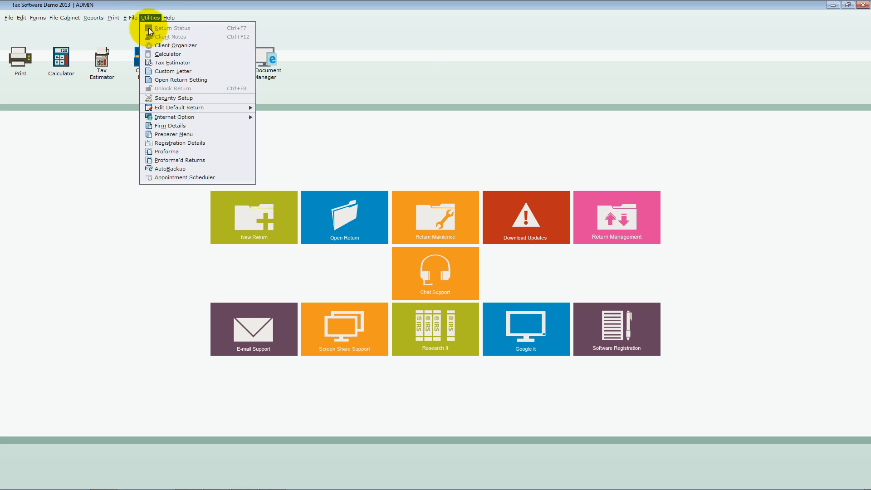
pyautogui.moveTo(204, 108)
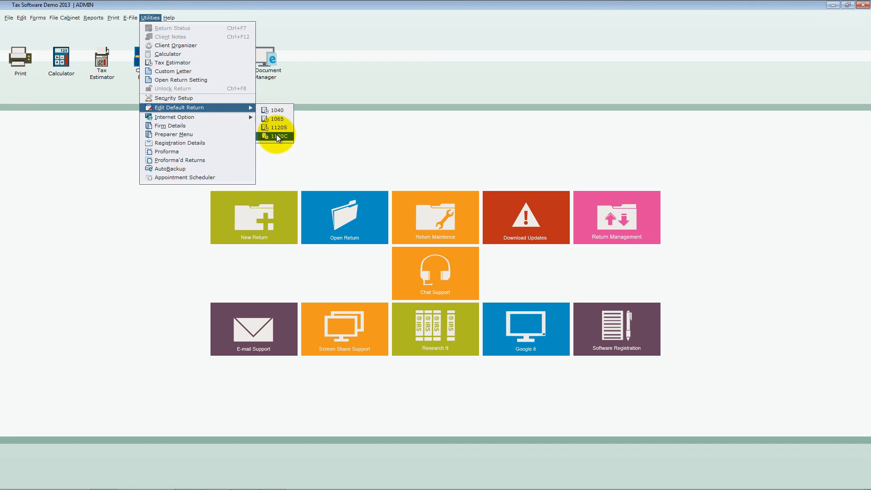
pyautogui.click(278, 111)
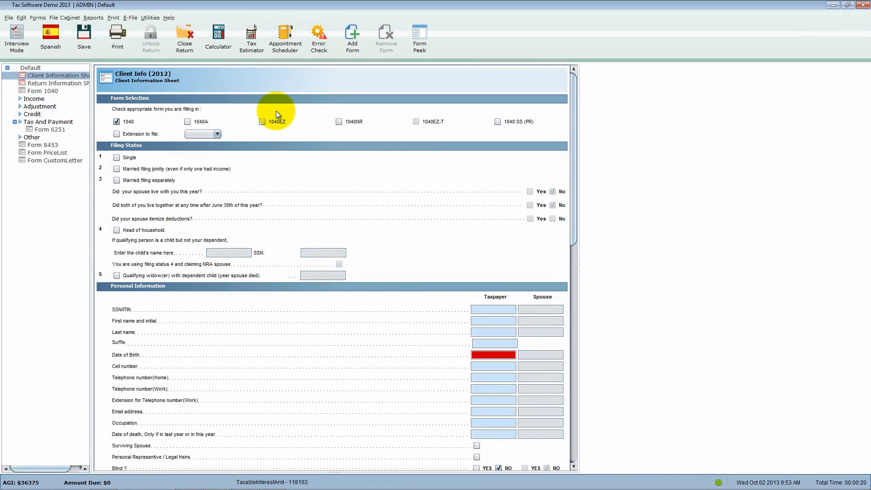
pyautogui.click(76, 84)
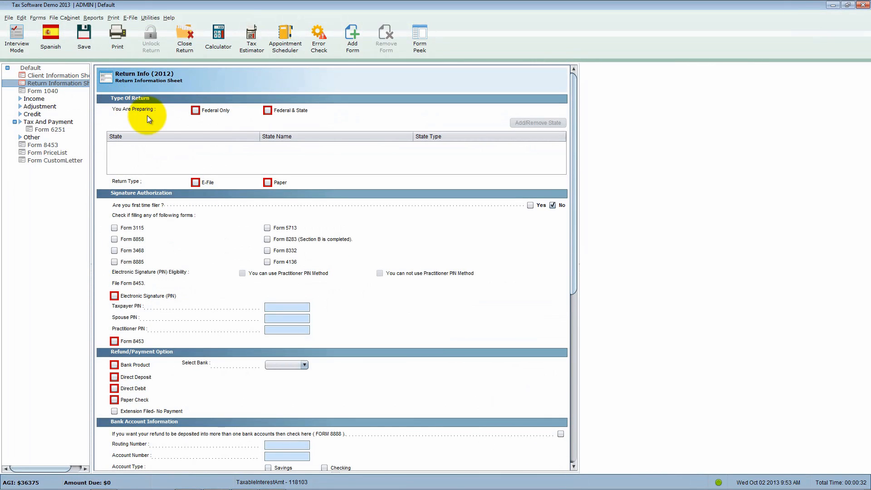
# - Set the default return to Federal Only and E-File, enable Electronic Signature (PIN), and enter the practitioner PIN
pyautogui.click(195, 110)
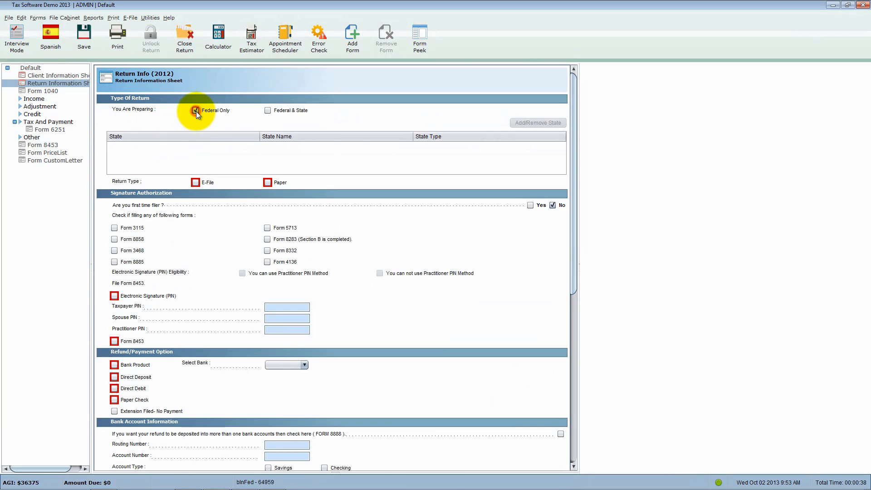
pyautogui.click(114, 296)
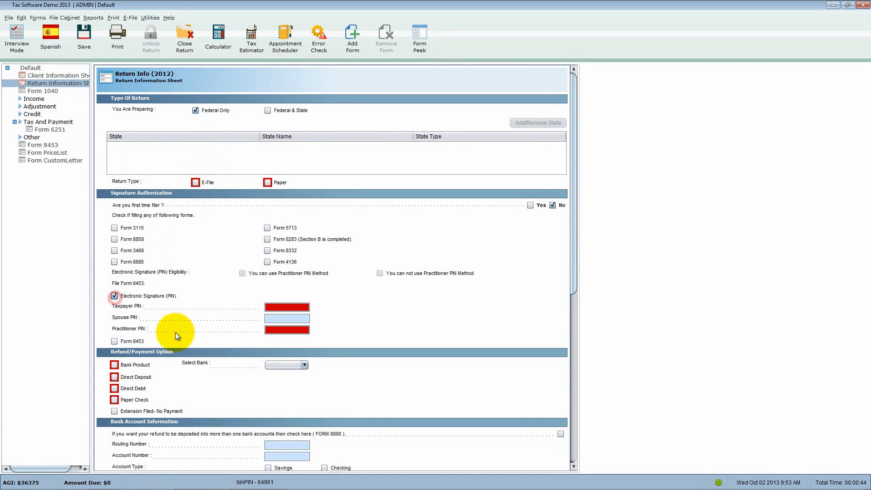
pyautogui.click(274, 332)
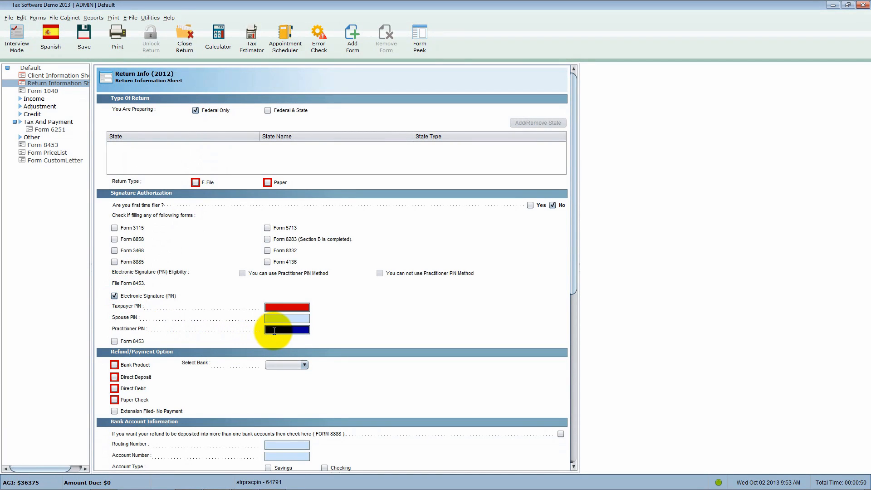
pyautogui.click(196, 182)
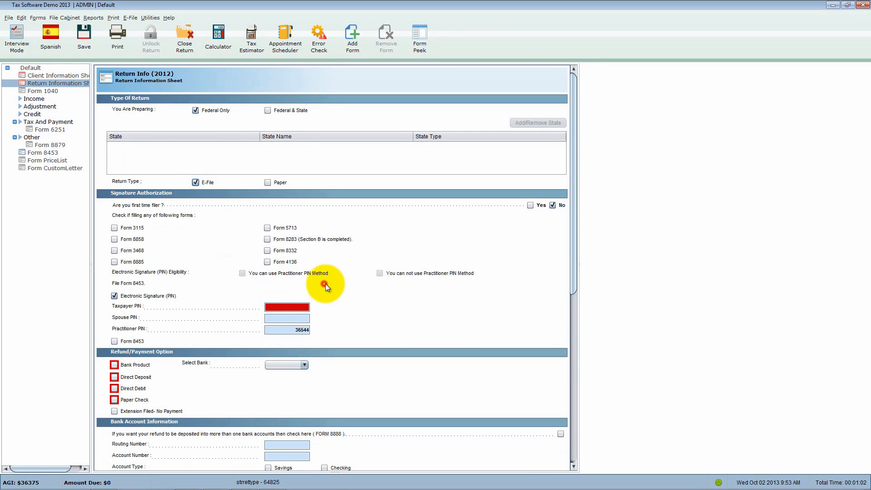
# - Fill in the preparer ID in the Preparer Information section and set the preparer name to PREPARER
pyautogui.scroll(-3, 325, 284)
pyautogui.scroll(-3, 330, 283)
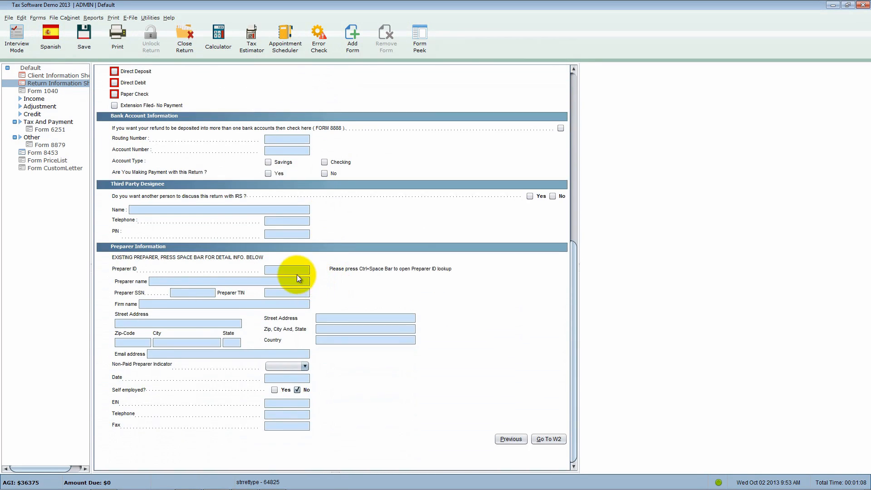
pyautogui.click(296, 271)
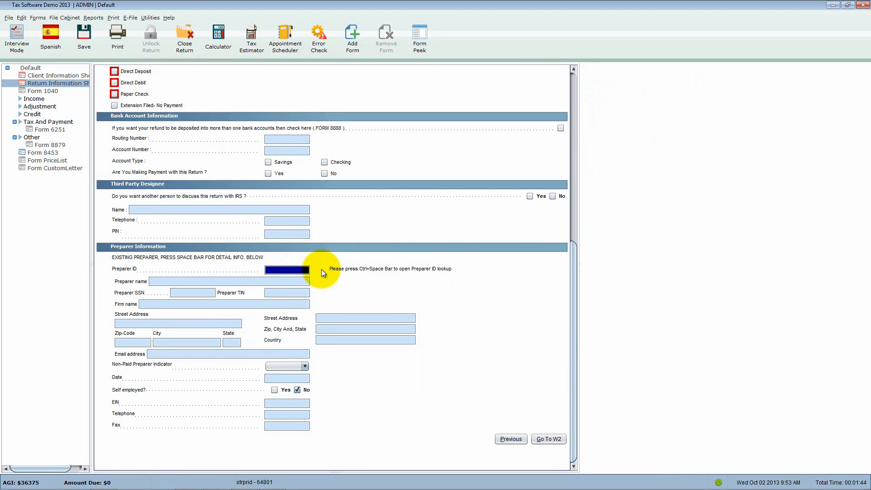
pyautogui.write('12')
pyautogui.press('Tab')
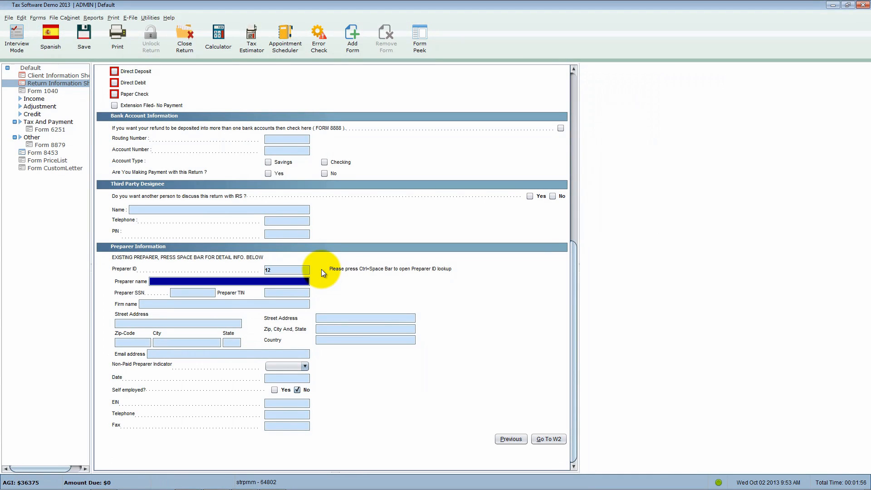
pyautogui.write('preparer')
pyautogui.press('Tab')
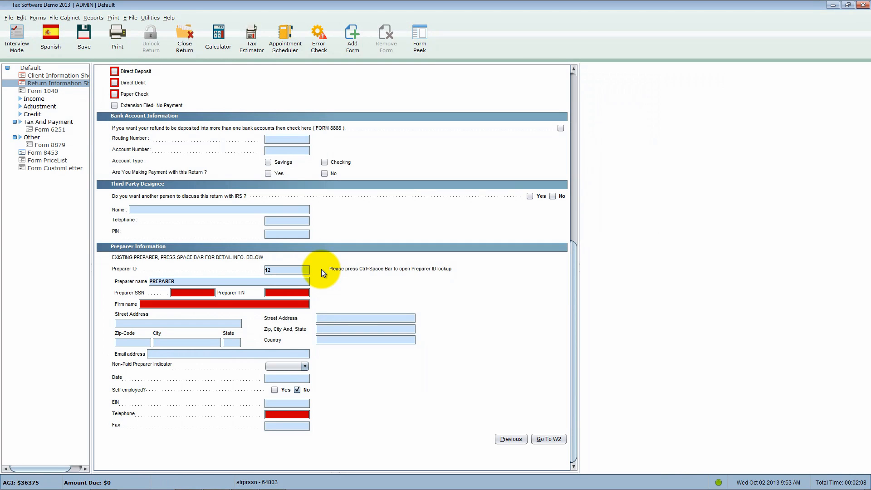
# - Add Schedule A to the default return, save it, and look over Form 1040 and the added schedule
pyautogui.click(54, 90)
pyautogui.click(352, 39)
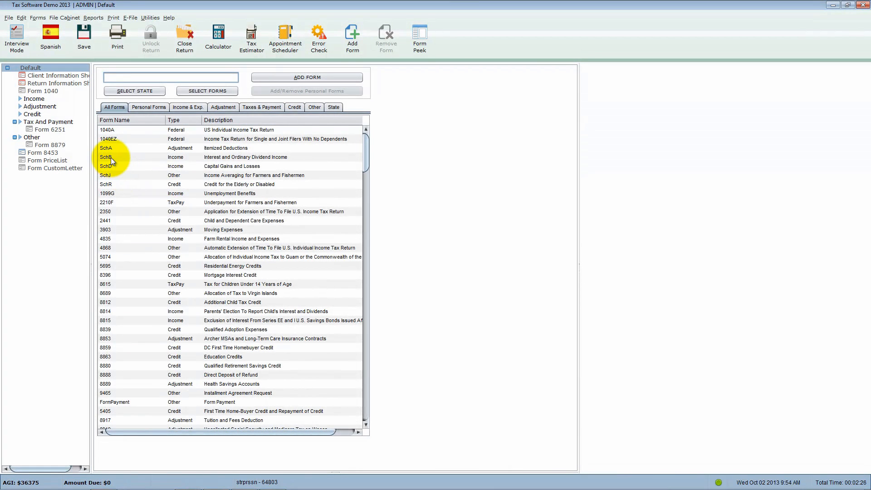
pyautogui.doubleClick(116, 148)
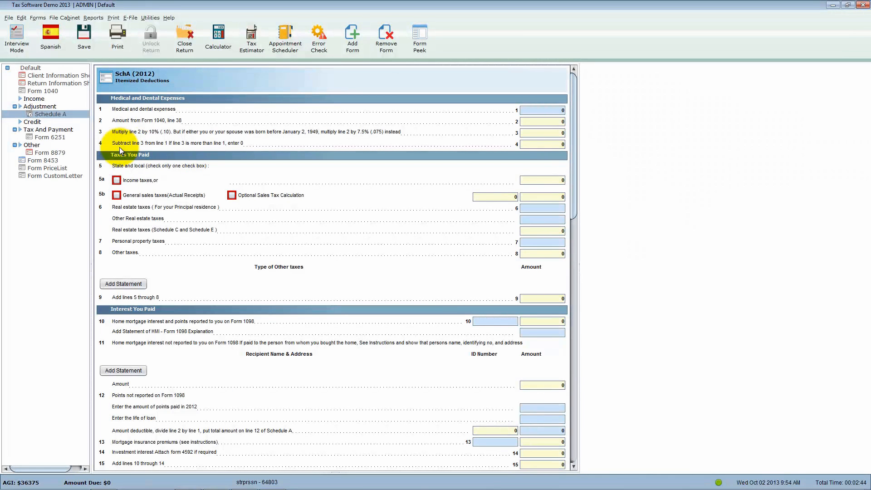
pyautogui.click(88, 43)
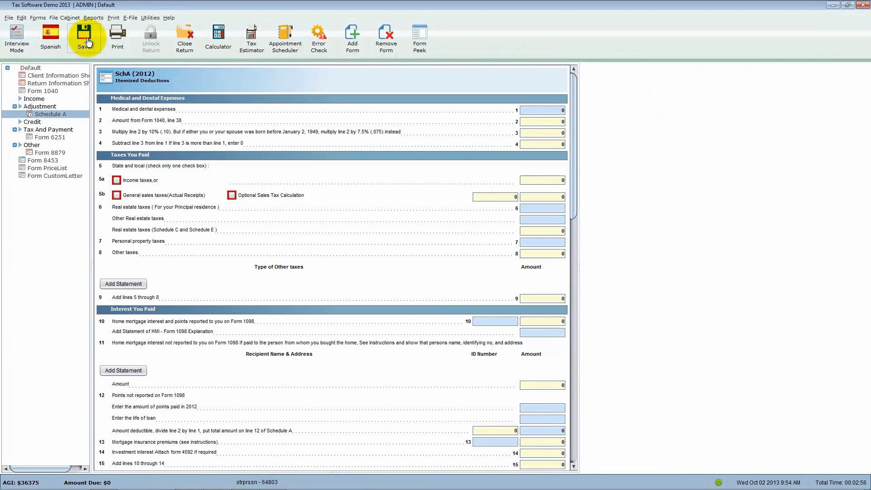
pyautogui.click(53, 91)
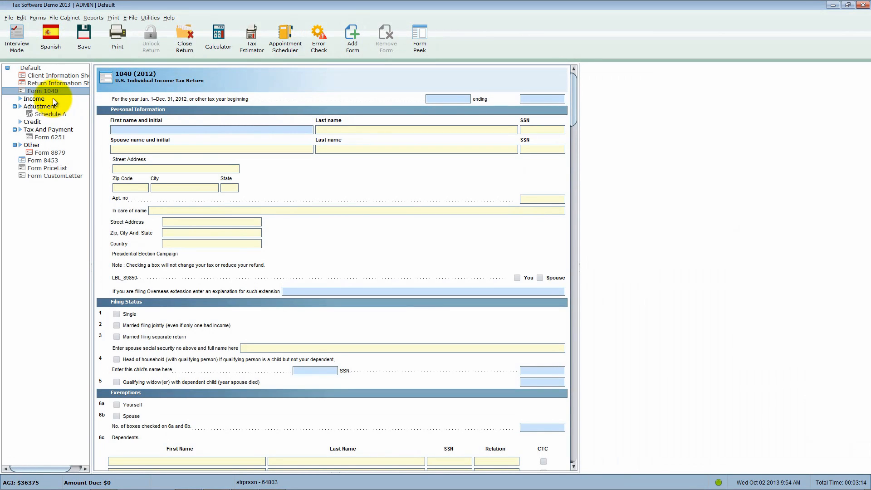
pyautogui.click(54, 113)
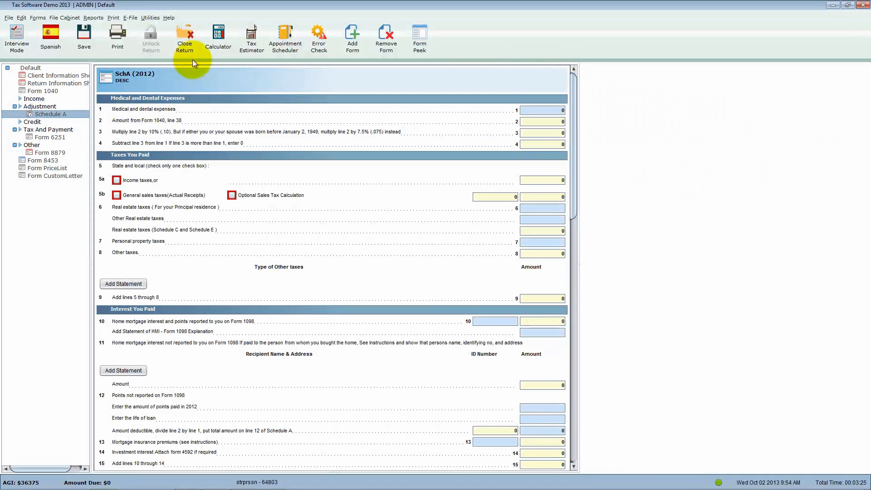
# - Close the default return and decline updating all existing returns with the new preparer information
pyautogui.click(189, 46)
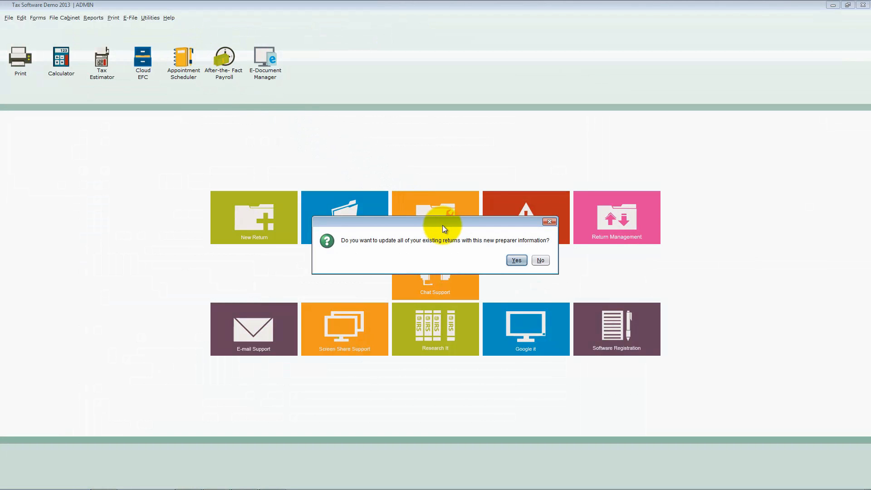
pyautogui.moveTo(453, 221); pyautogui.dragTo(446, 200)
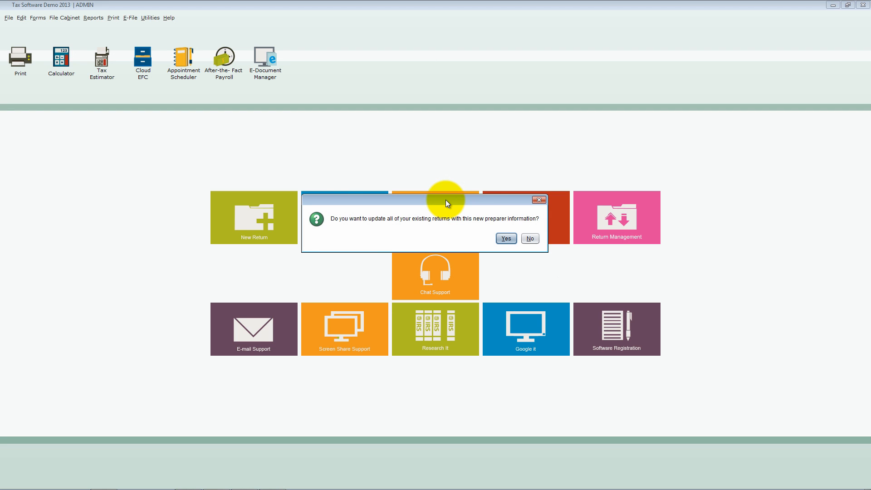
pyautogui.moveTo(446, 199); pyautogui.dragTo(445, 200)
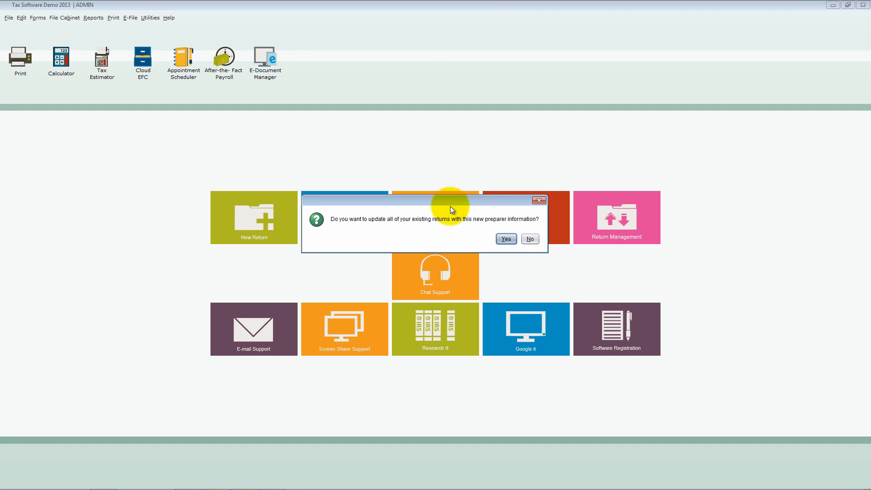
pyautogui.click(528, 239)
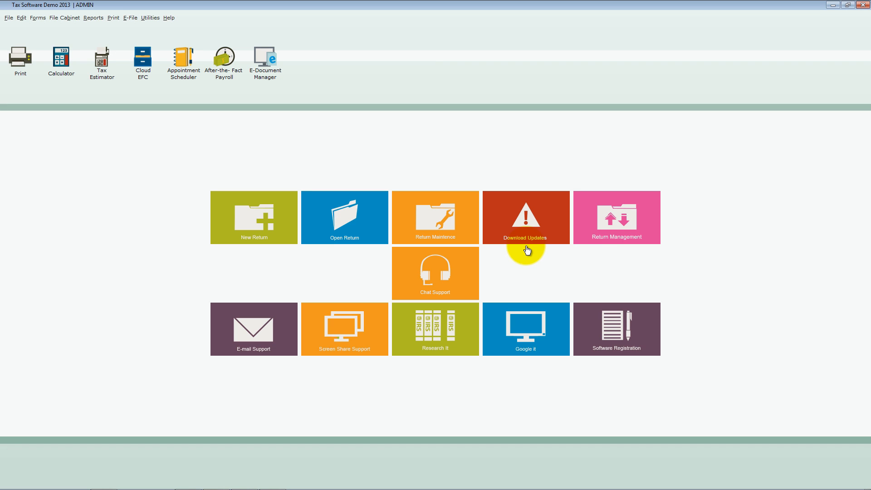
# - Start a new individual return, turn off Use Default Return, and close the form without creating the return
pyautogui.click(287, 236)
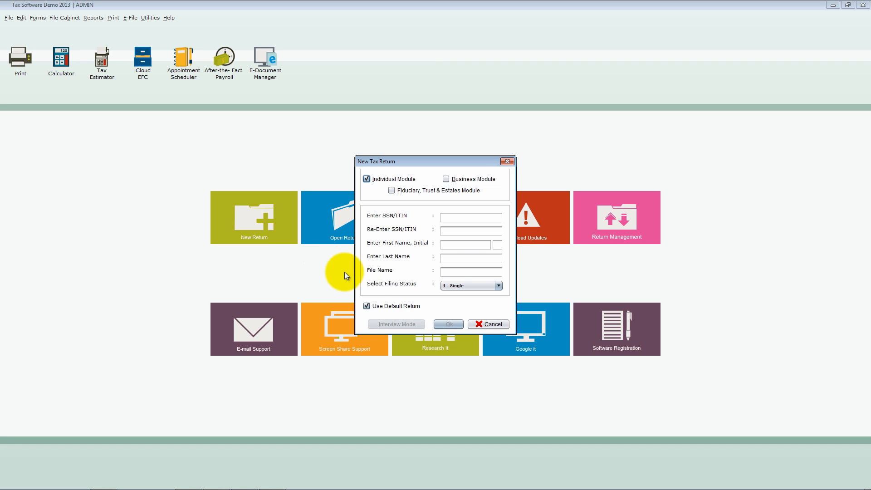
pyautogui.click(372, 306)
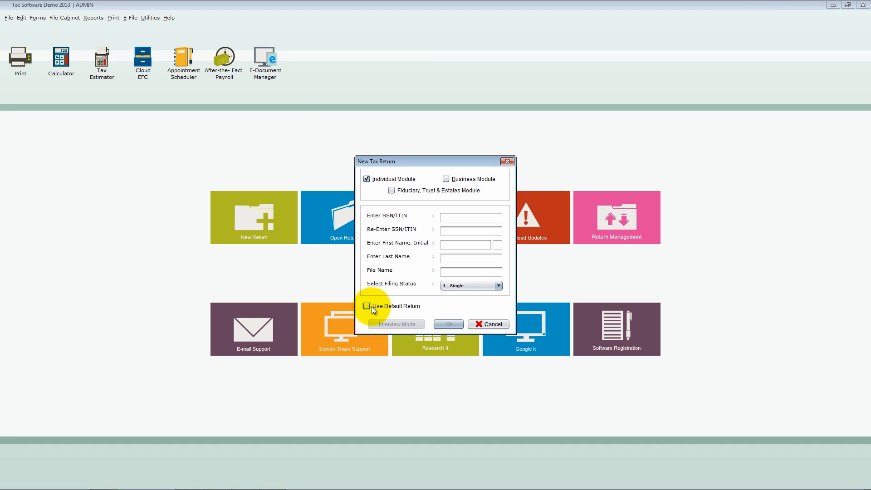
pyautogui.click(513, 163)
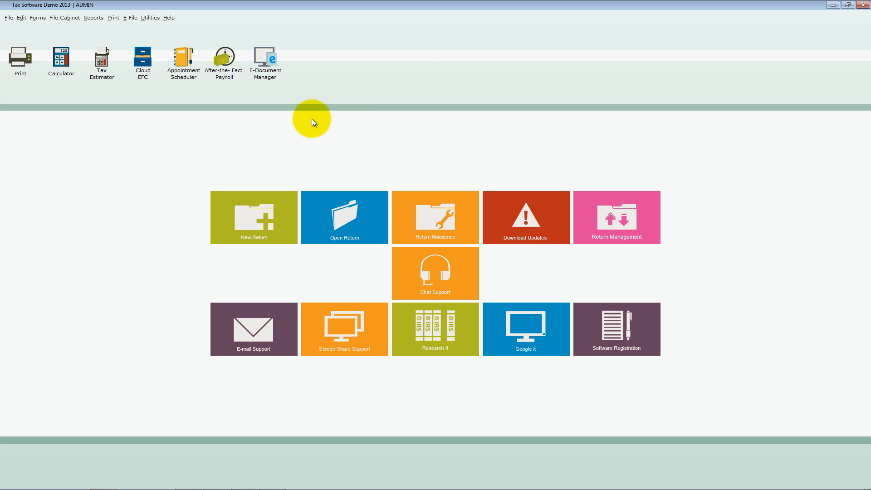
# - Start a new preparer record in the Preparer Menu utility with a preparer ID and the name NEW PREPARER
pyautogui.click(155, 19)
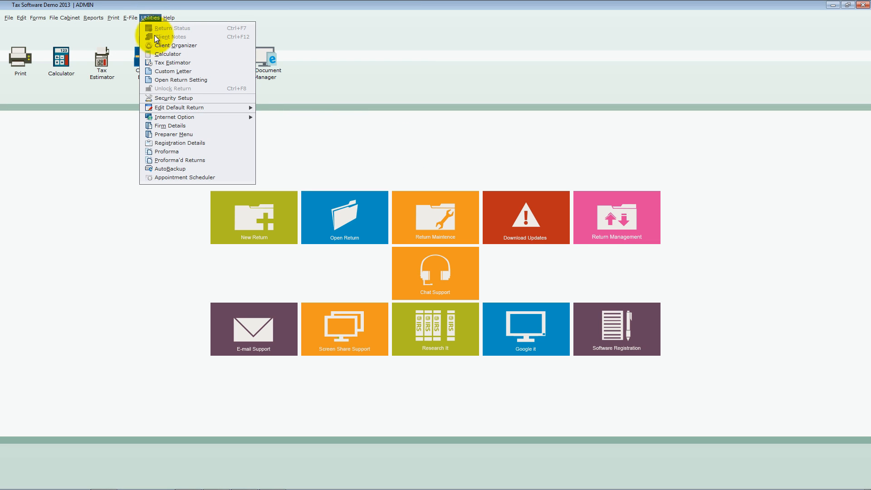
pyautogui.click(171, 135)
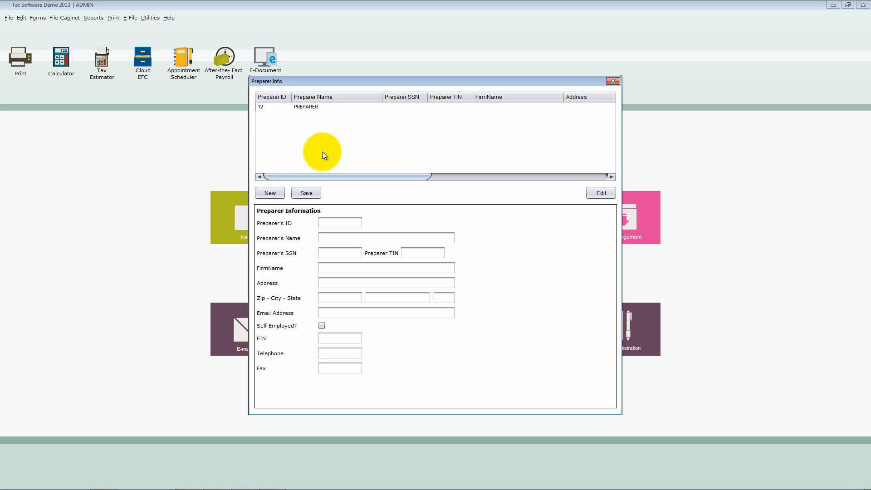
pyautogui.click(271, 192)
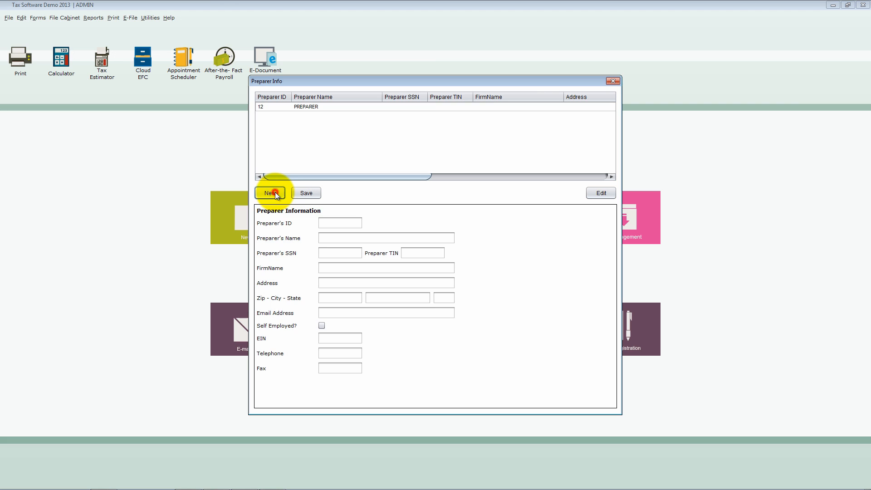
pyautogui.click(334, 223)
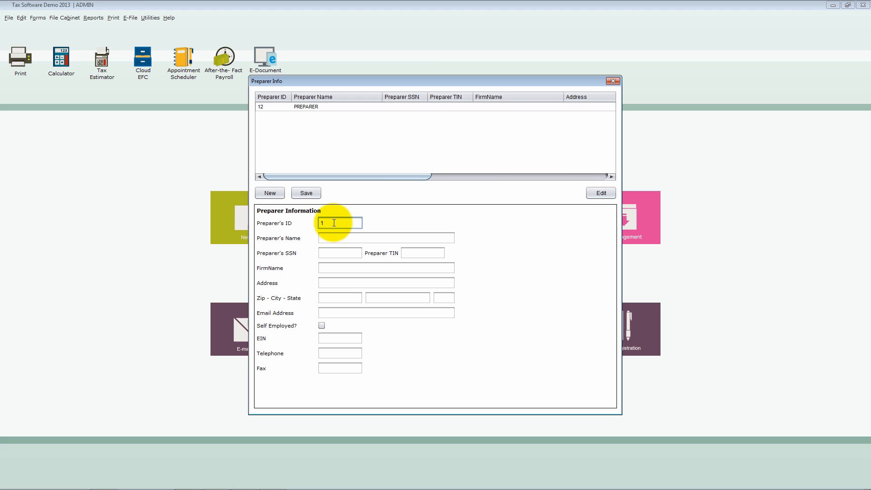
pyautogui.press('Tab')
pyautogui.write('N')
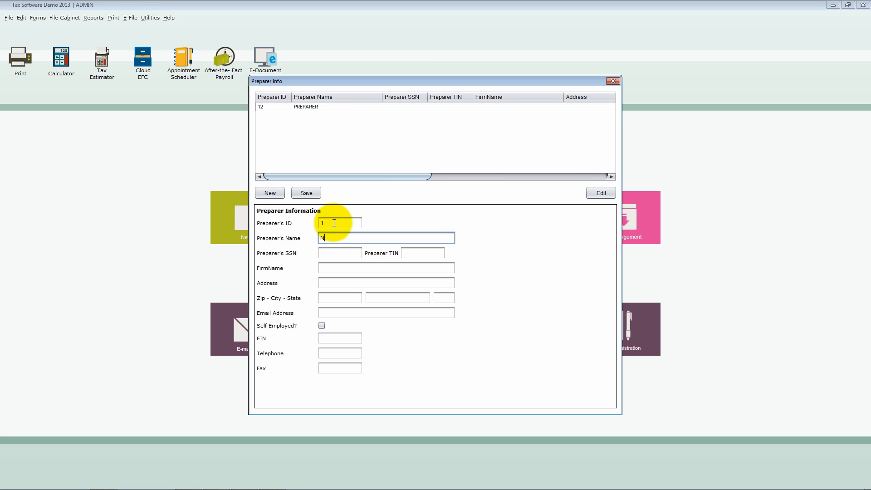
pyautogui.write('ew Preparer')
# - Leave the new preparer's SSN blank and fill in the Preparer TIN
pyautogui.press('Tab')
pyautogui.press('Tab')
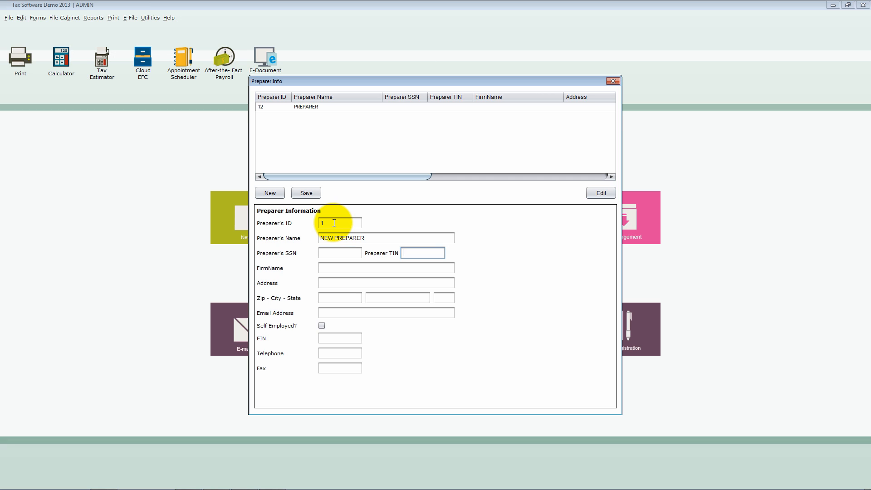
# - Fill in the new preparer's firm name, street address and ZIP code
pyautogui.press('Tab')
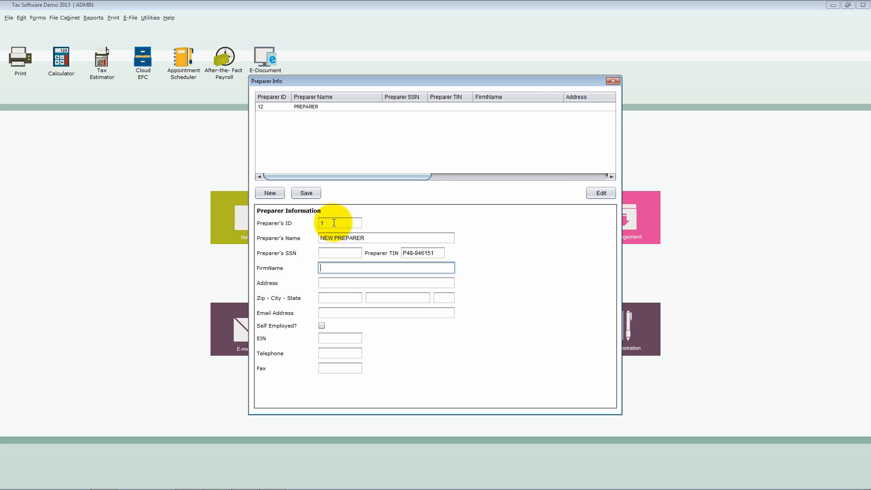
pyautogui.write('John Prep')
pyautogui.press('Tab')
pyautogui.write('1')
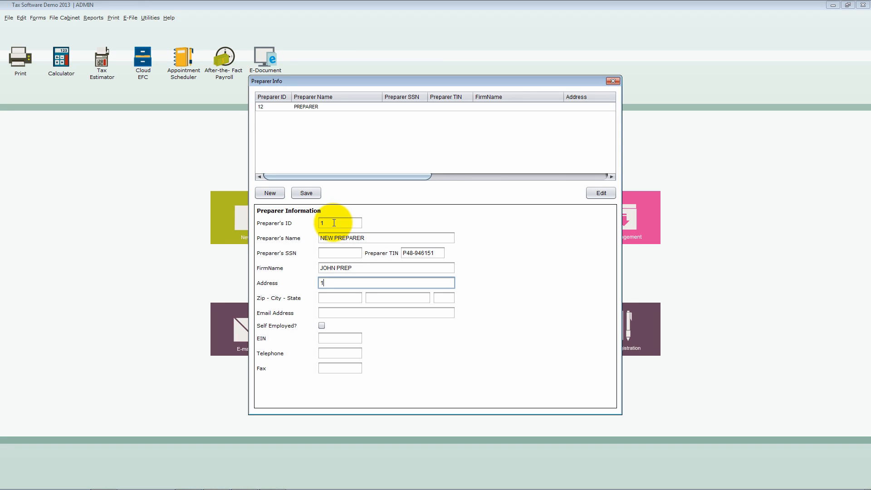
pyautogui.write('23 main street')
pyautogui.press('Tab')
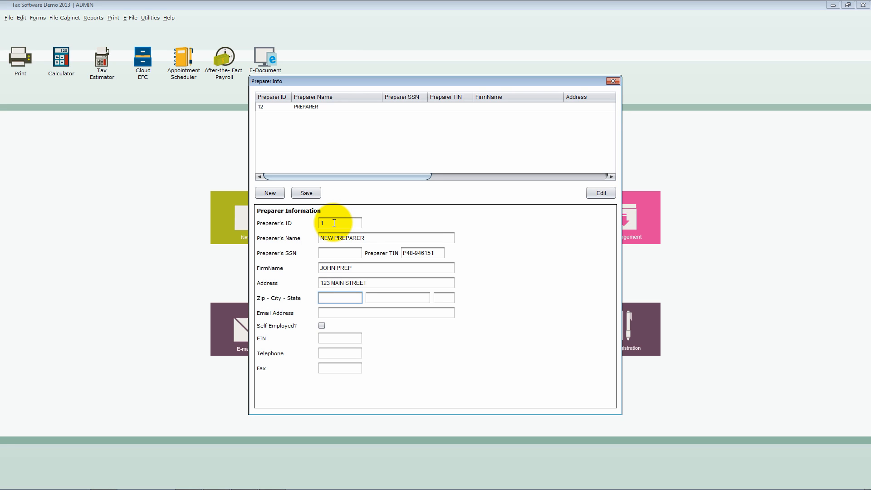
pyautogui.write('37129')
pyautogui.press('Tab')
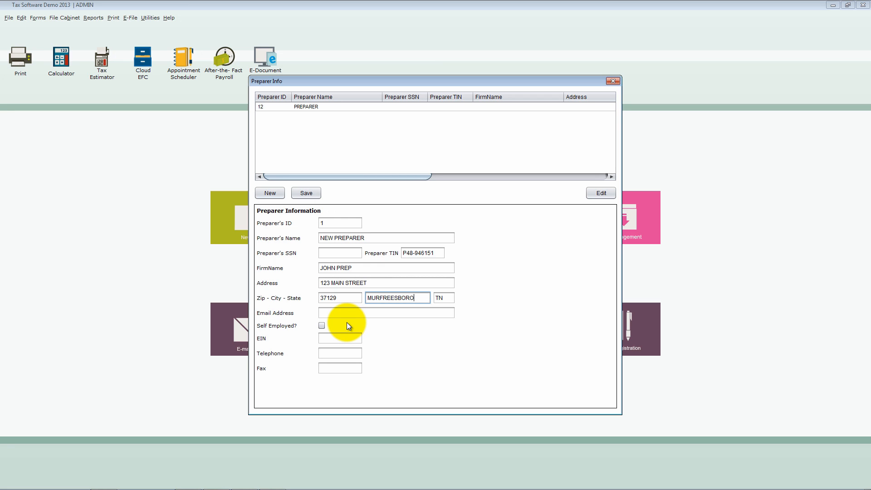
# - Fill in the new preparer's EIN and telephone number, and save the preparer record
pyautogui.click(346, 337)
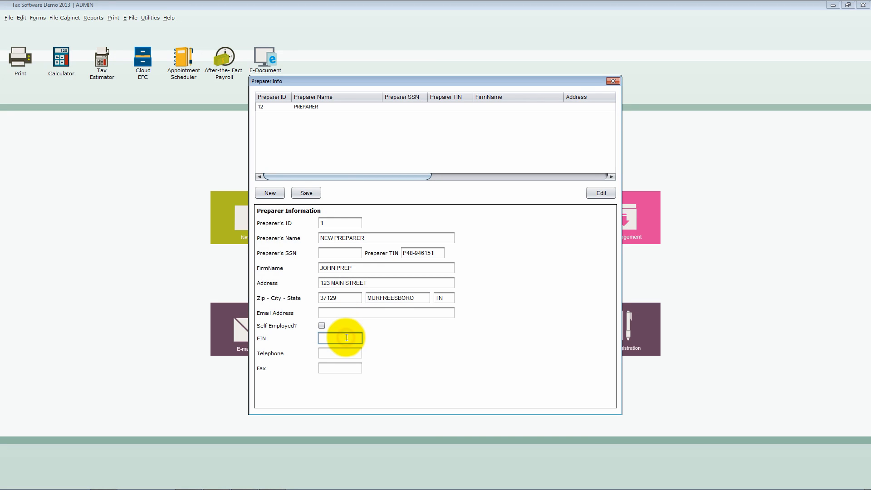
pyautogui.write('69-1111111')
pyautogui.press('Tab')
pyautogui.write('(555)55')
pyautogui.write('5555')
pyautogui.press('Tab')
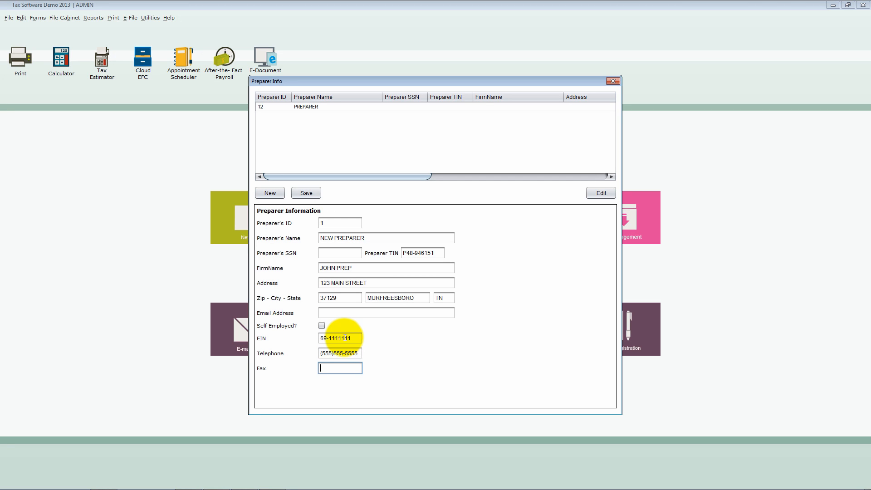
pyautogui.click(307, 195)
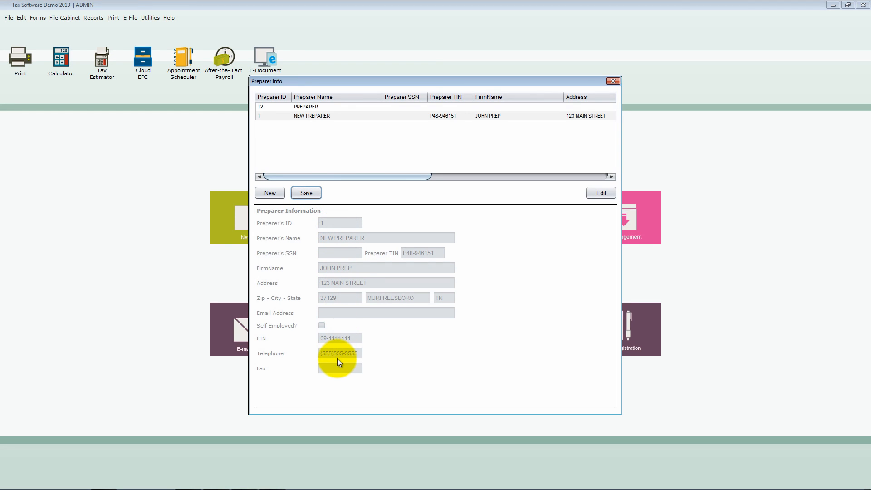
# - Open the existing PREPARER record with ID 12 for editing and fill in its Preparer TIN
pyautogui.click(283, 118)
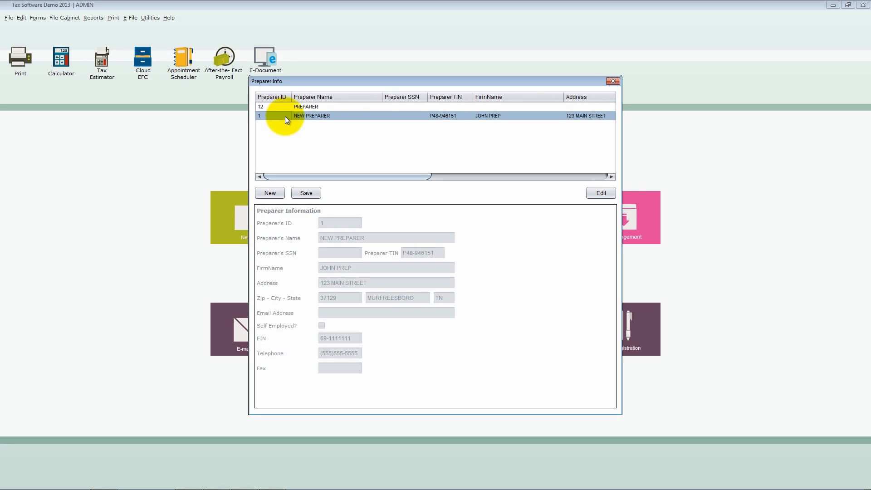
pyautogui.click(285, 107)
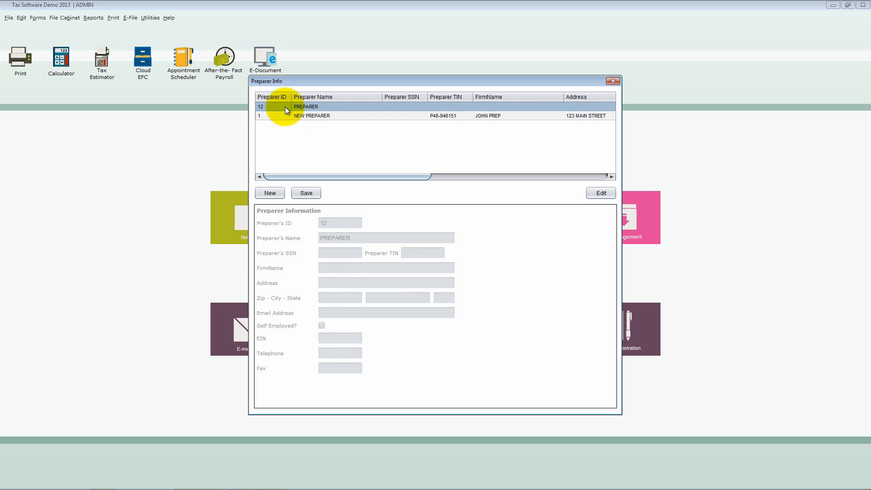
pyautogui.click(594, 195)
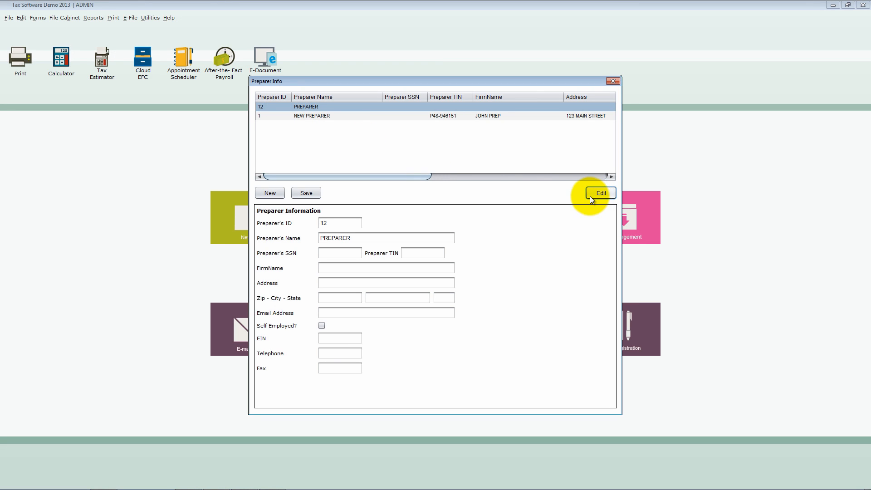
pyautogui.click(417, 253)
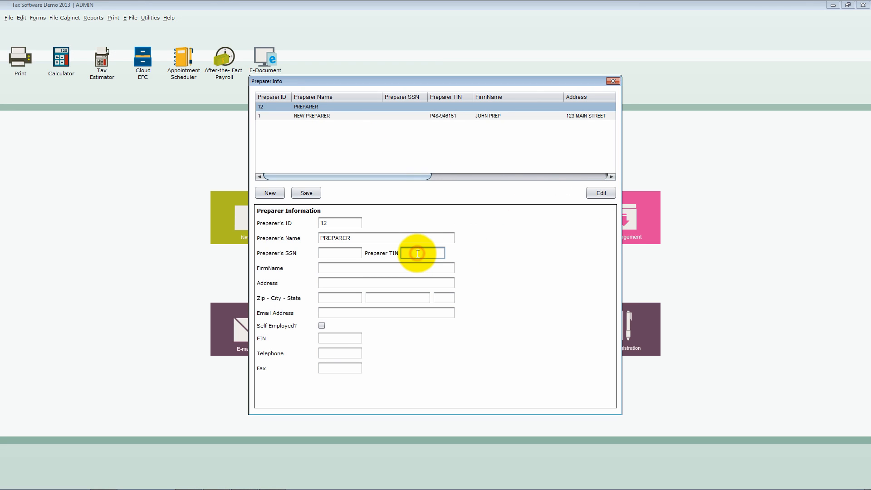
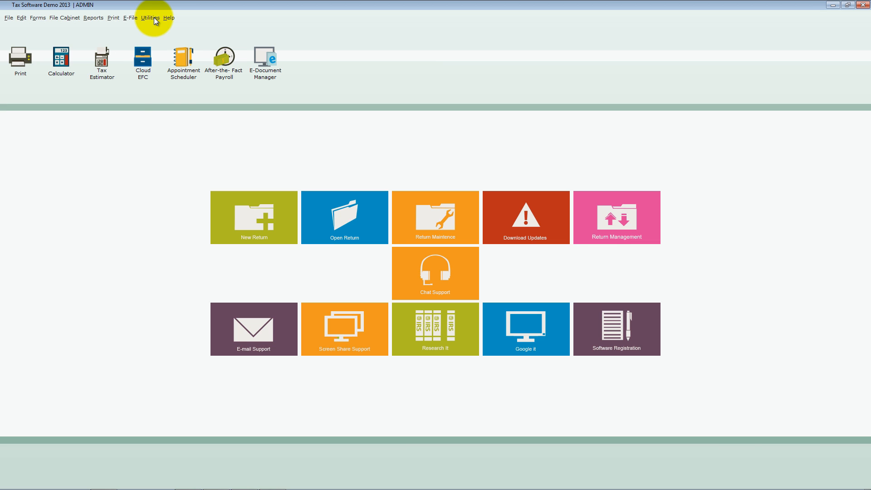
# - Configure AutoBackup as On with C:\Users\TRX\Documents as the file location, and exit the software
pyautogui.click(150, 17)
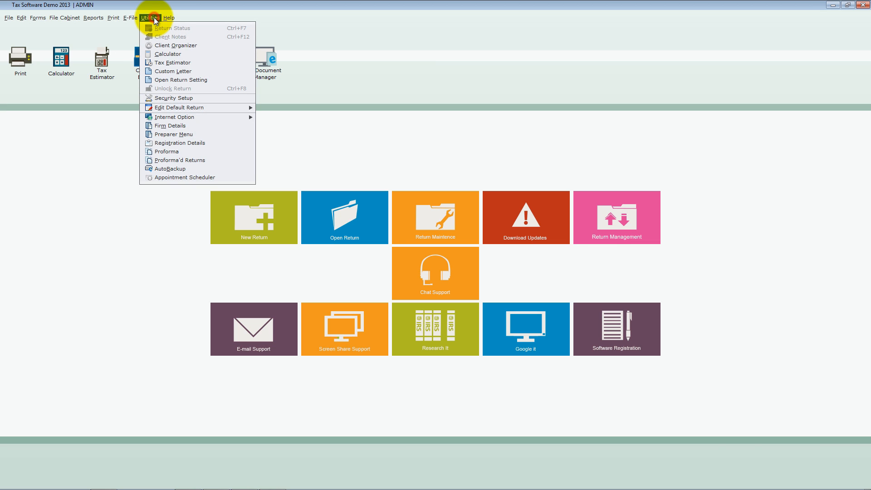
pyautogui.click(195, 168)
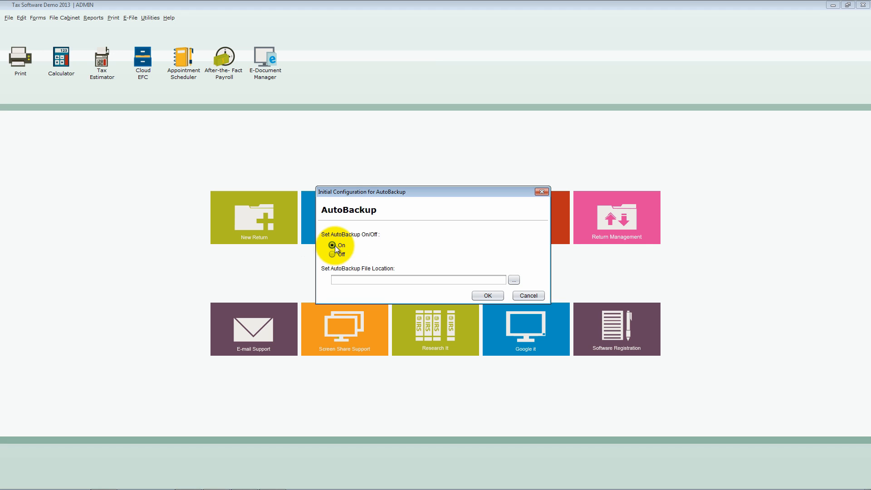
pyautogui.click(514, 280)
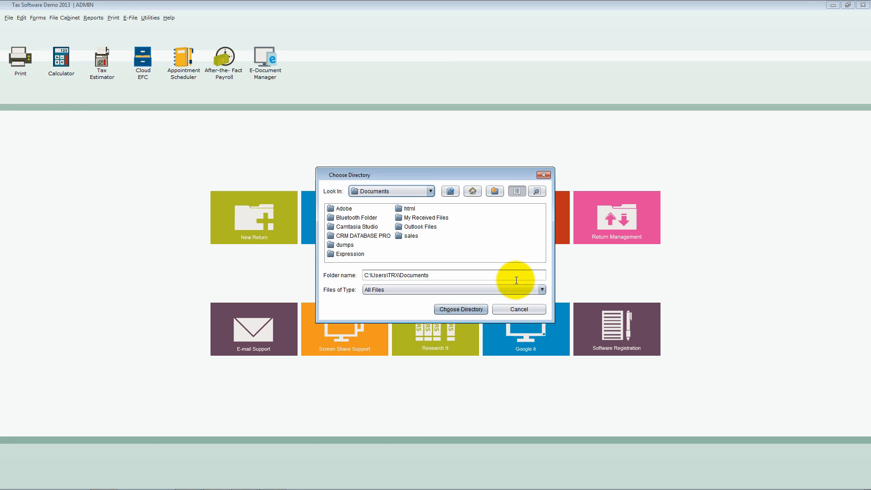
pyautogui.click(481, 309)
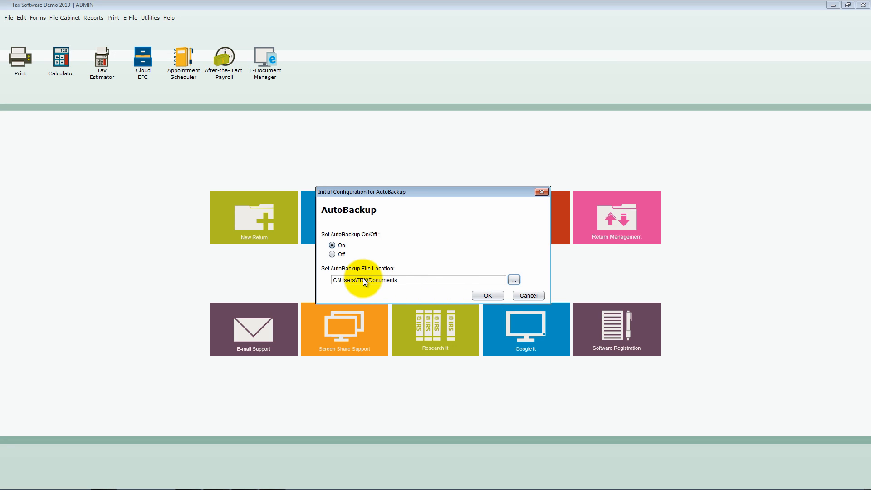
pyautogui.click(487, 295)
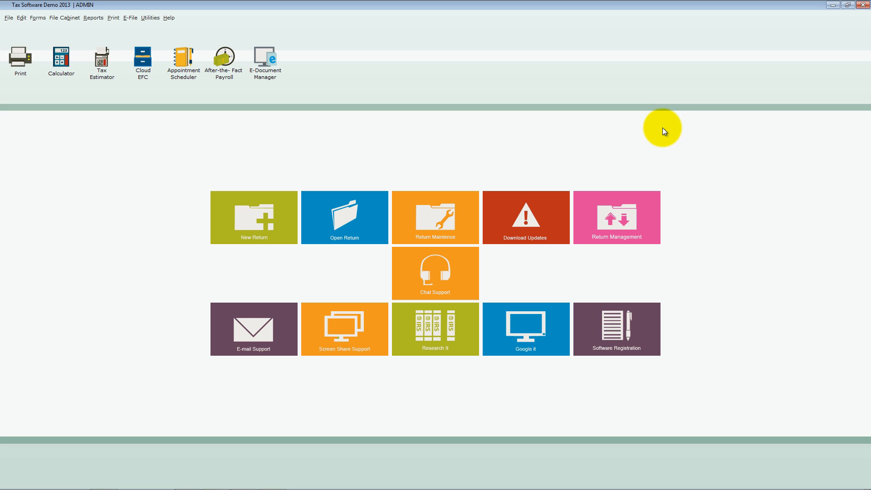
pyautogui.click(864, 6)
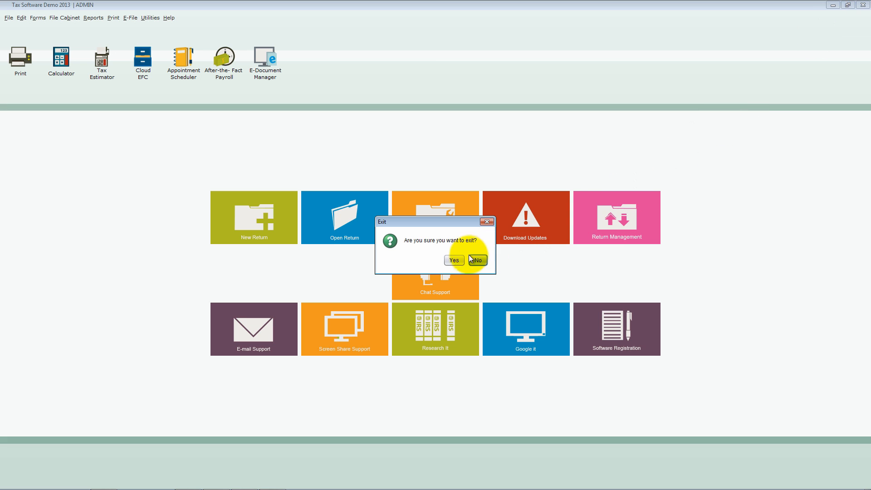
pyautogui.click(455, 260)
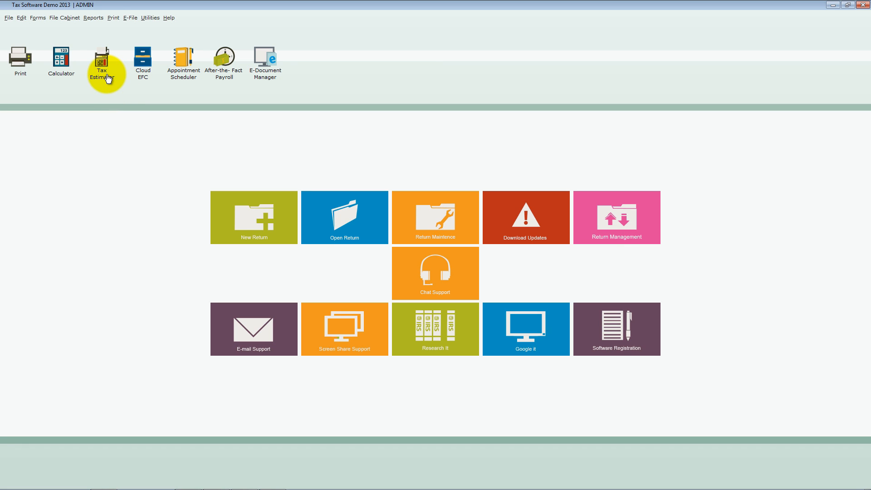
# - Open the Tax Estimator utility and go through the entry fields of its Personal Information and Dependent Information sections
pyautogui.click(155, 18)
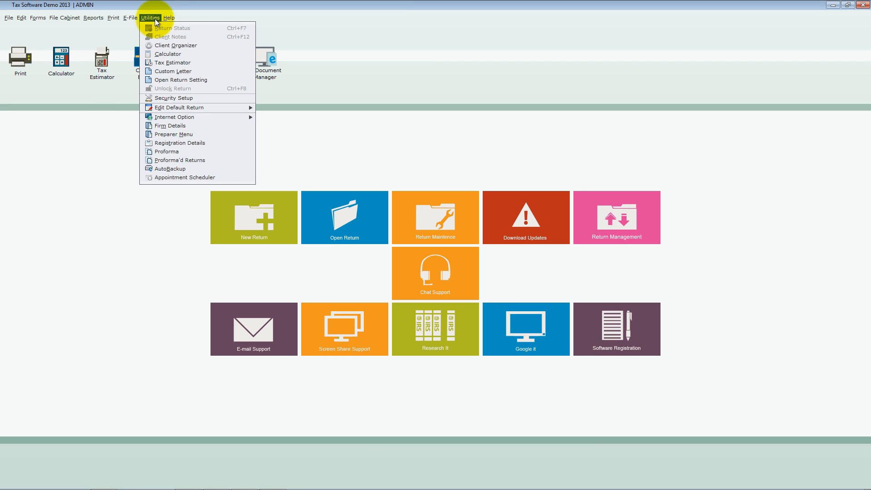
pyautogui.click(178, 62)
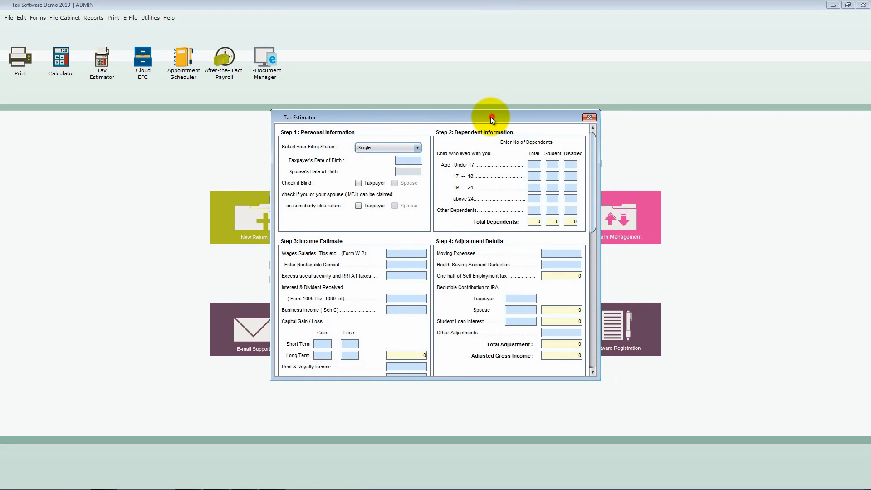
pyautogui.moveTo(491, 117); pyautogui.dragTo(482, 116)
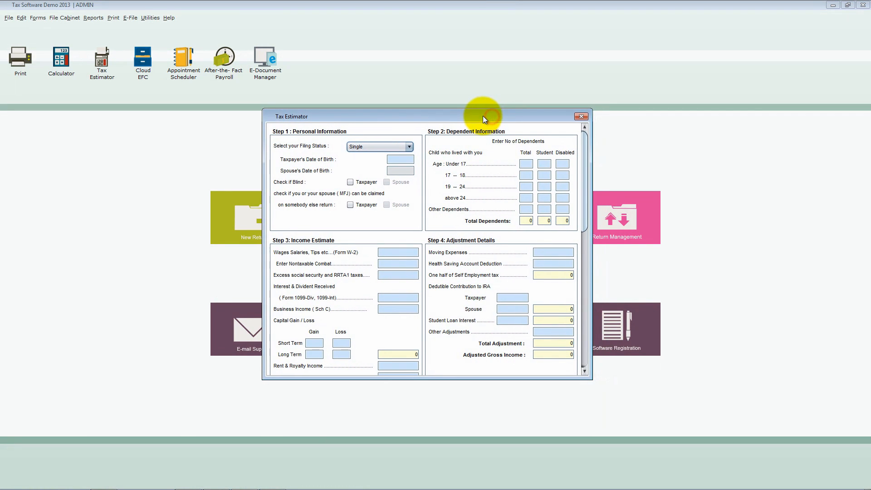
pyautogui.click(407, 160)
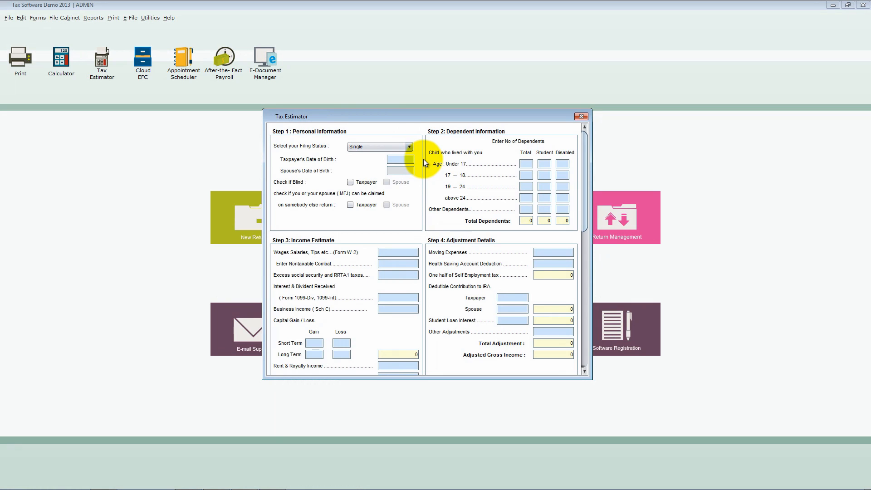
pyautogui.click(352, 203)
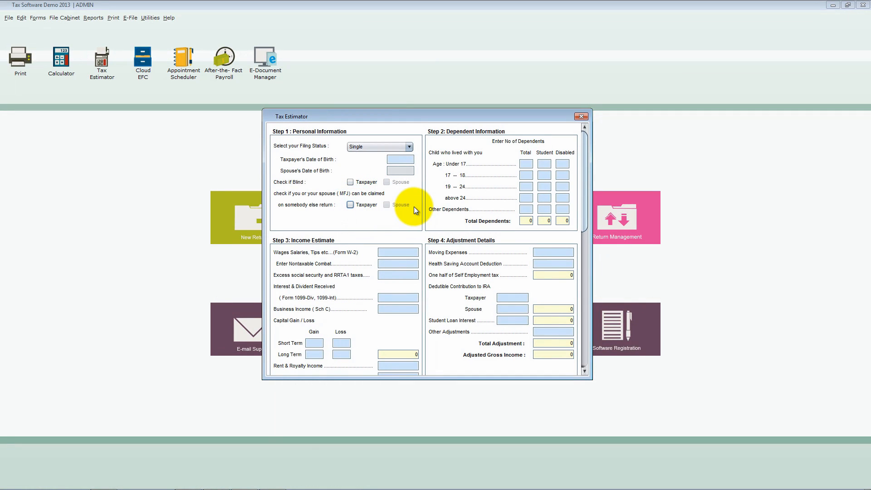
pyautogui.click(531, 164)
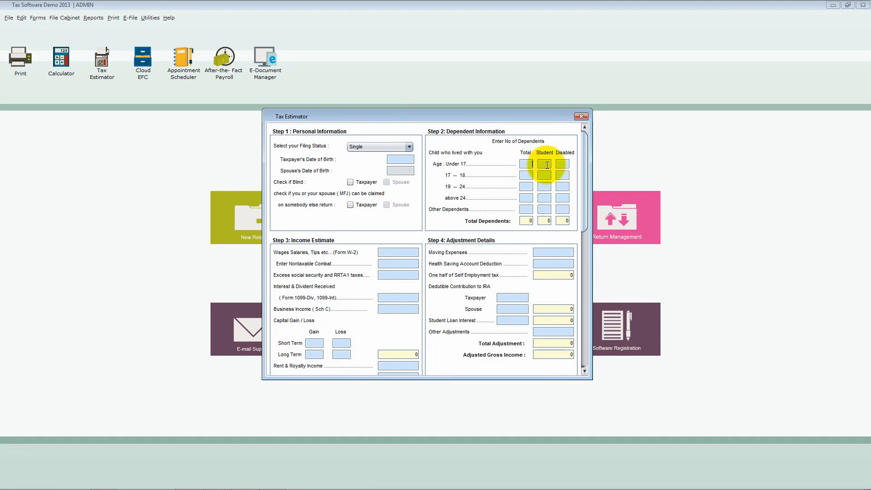
pyautogui.click(546, 163)
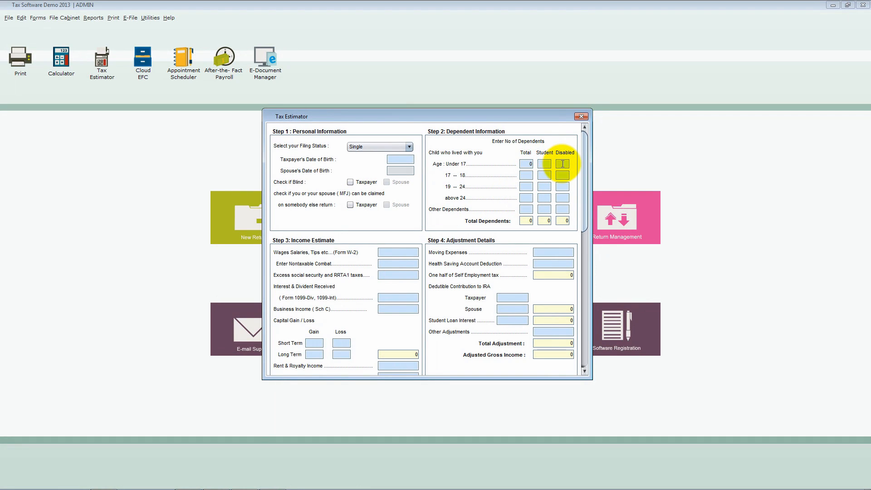
pyautogui.click(562, 164)
pyautogui.click(531, 176)
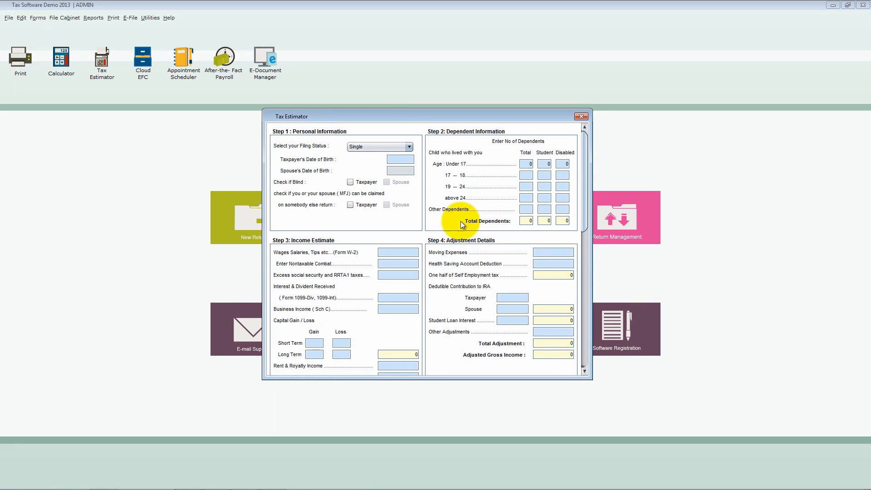
# - Go through the Tax Estimator's income estimate and adjustment fields, and view its deduction, tax calculation, credit and payment sections
pyautogui.click(412, 253)
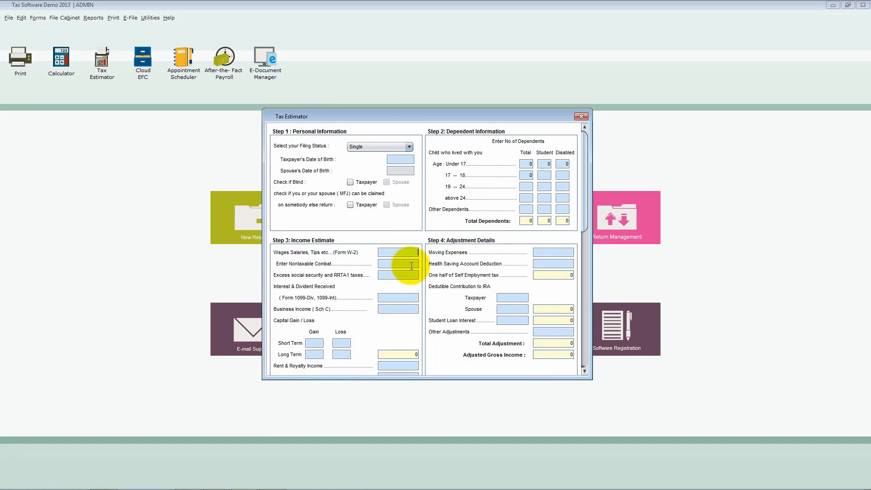
pyautogui.click(407, 295)
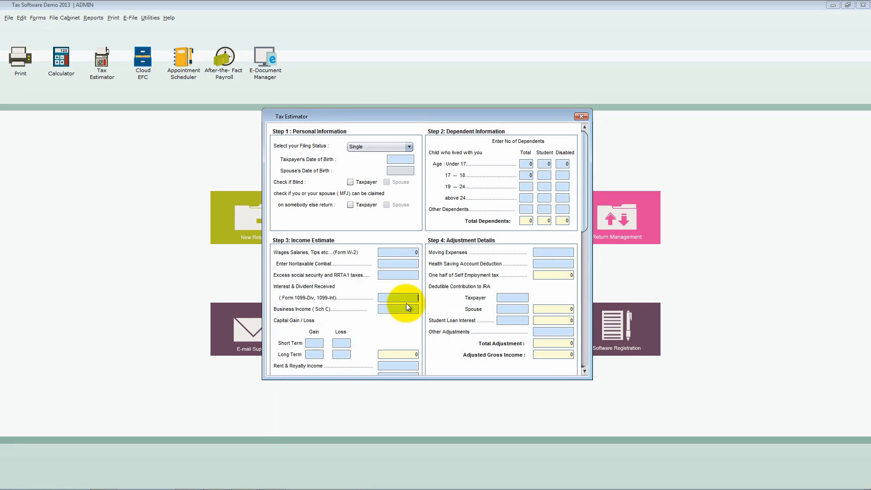
pyautogui.click(406, 309)
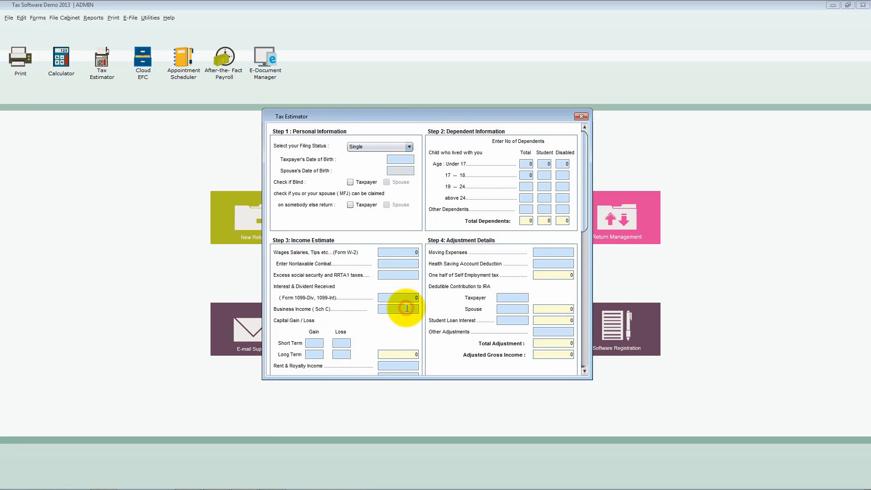
pyautogui.click(324, 342)
pyautogui.click(344, 343)
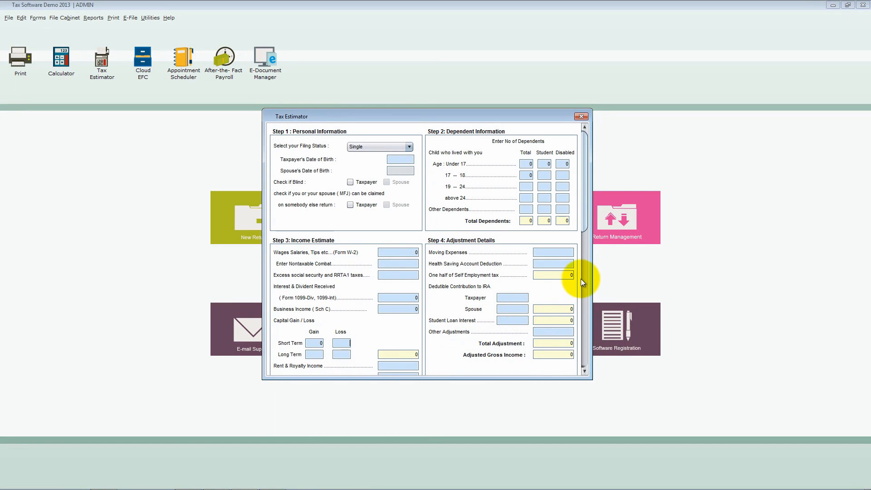
pyautogui.click(569, 254)
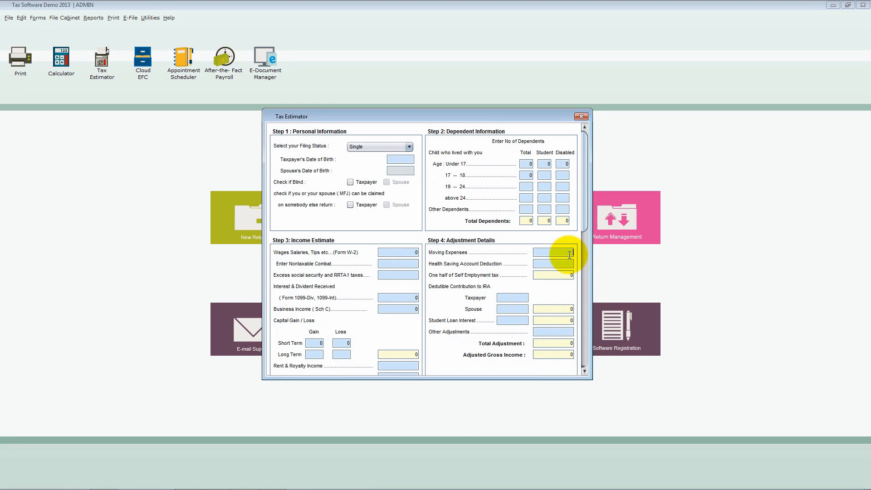
pyautogui.click(569, 262)
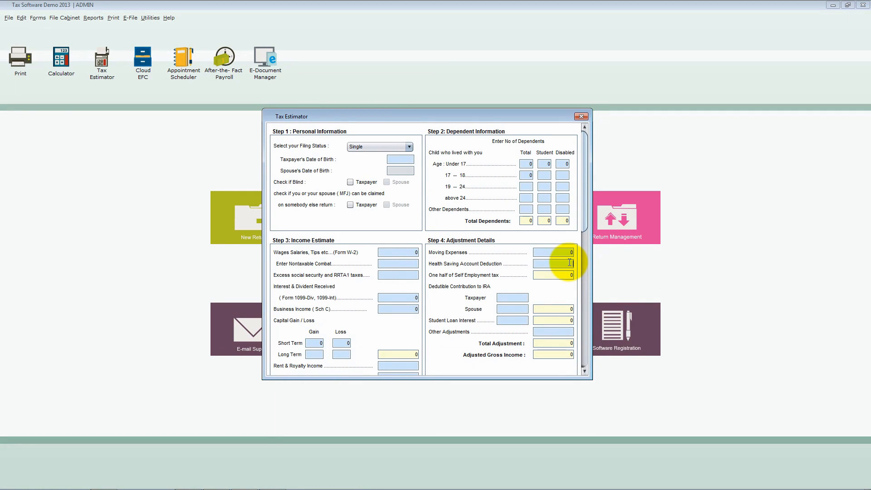
pyautogui.click(569, 276)
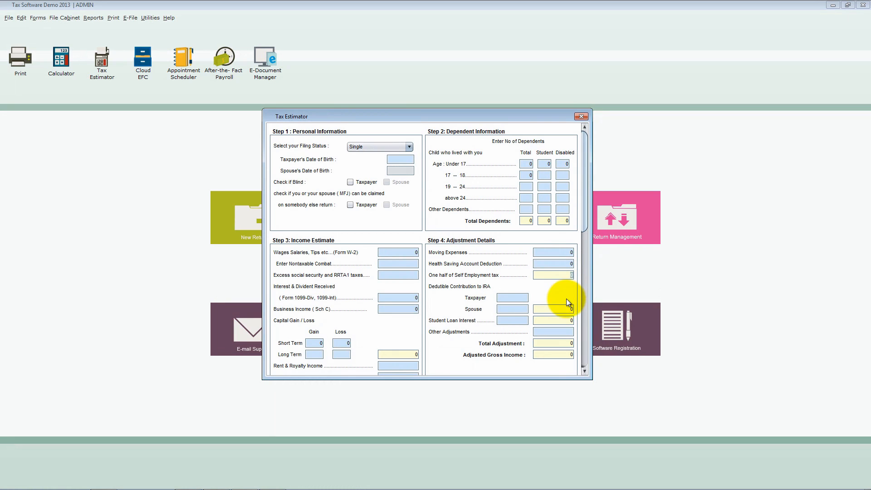
pyautogui.click(562, 319)
pyautogui.click(523, 320)
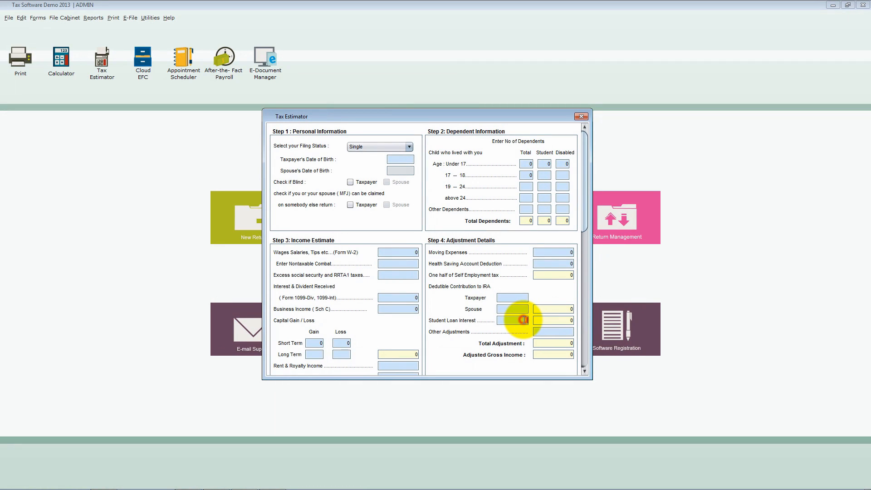
pyautogui.moveTo(586, 225); pyautogui.dragTo(579, 337)
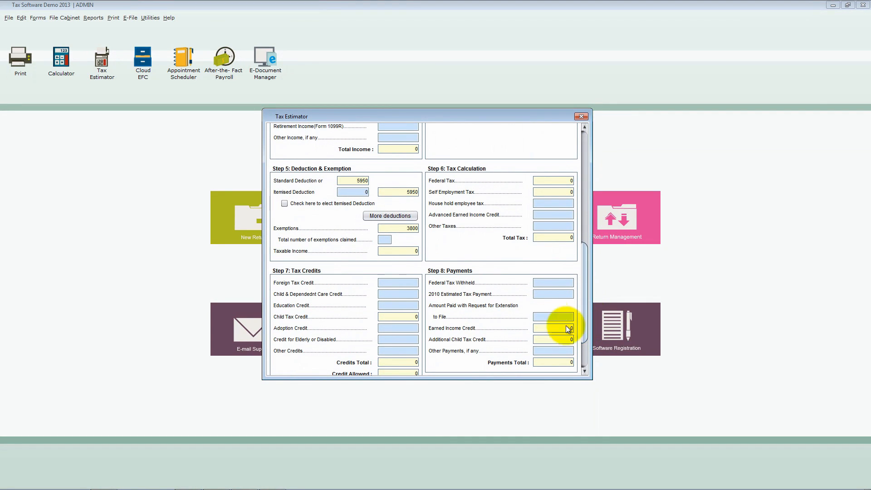
# - Examine the itemised deduction option in the Tax Estimator and go through its additional deductions worksheet, returning to the main form
pyautogui.click(363, 193)
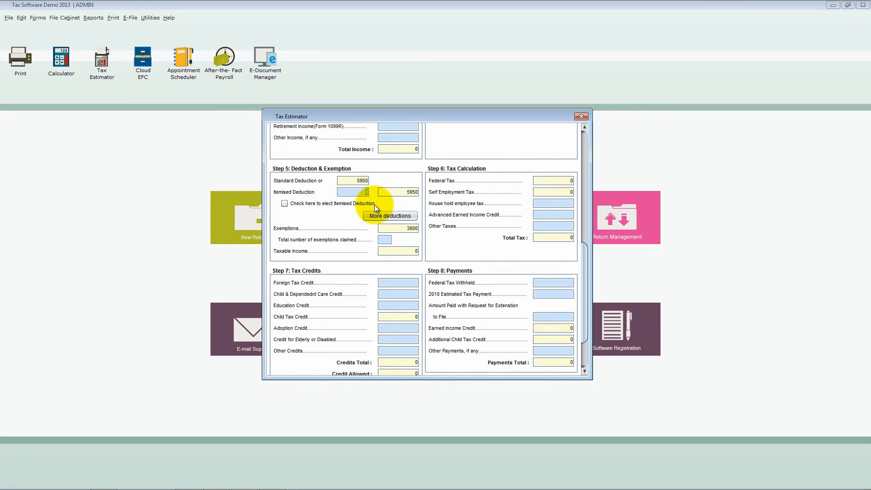
pyautogui.click(374, 205)
pyautogui.click(405, 217)
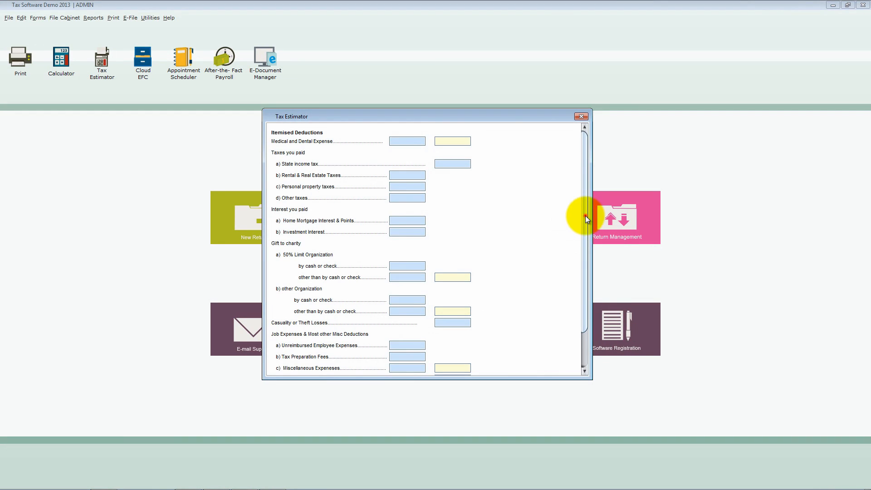
pyautogui.moveTo(586, 216); pyautogui.dragTo(585, 252)
pyautogui.click(462, 359)
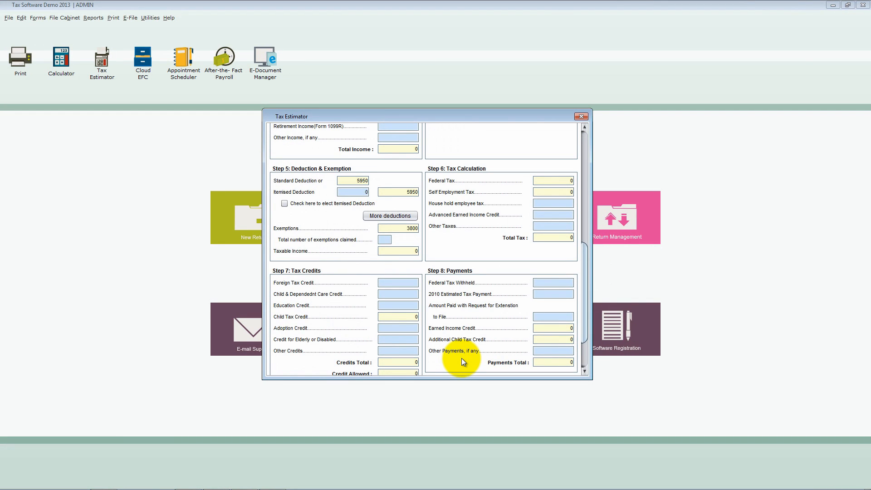
# - Go through the Tax Estimator's tax calculation fields and its credit fields from Foreign Tax Credit to Child Tax Credit
pyautogui.click(571, 204)
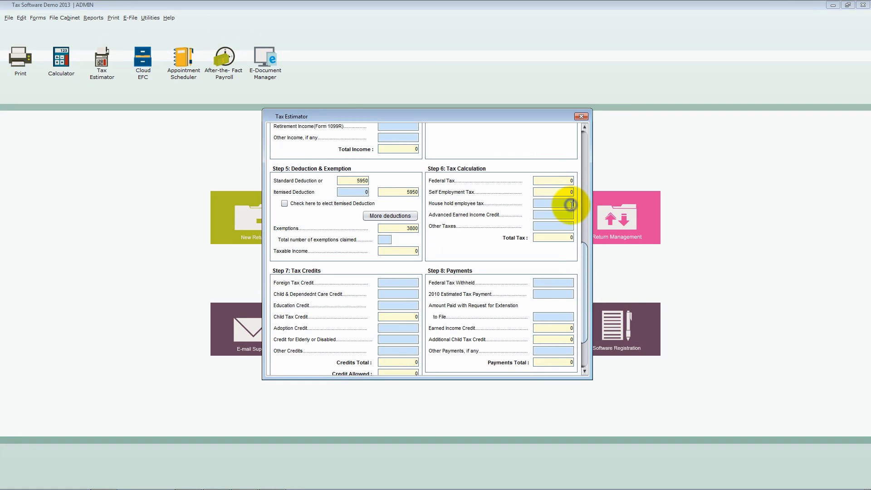
pyautogui.click(571, 215)
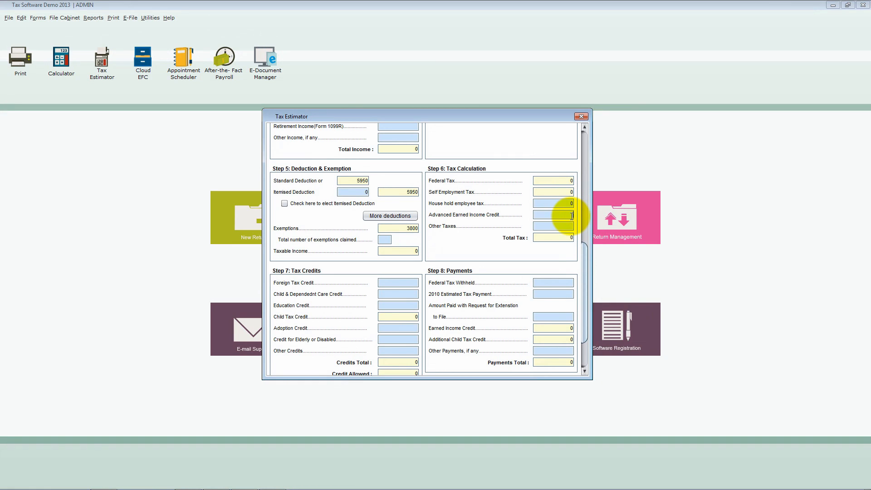
pyautogui.click(571, 226)
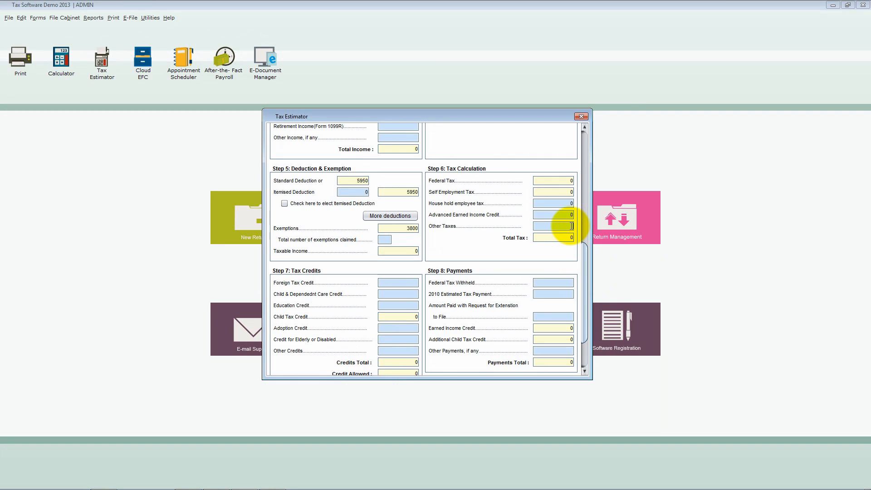
pyautogui.click(568, 237)
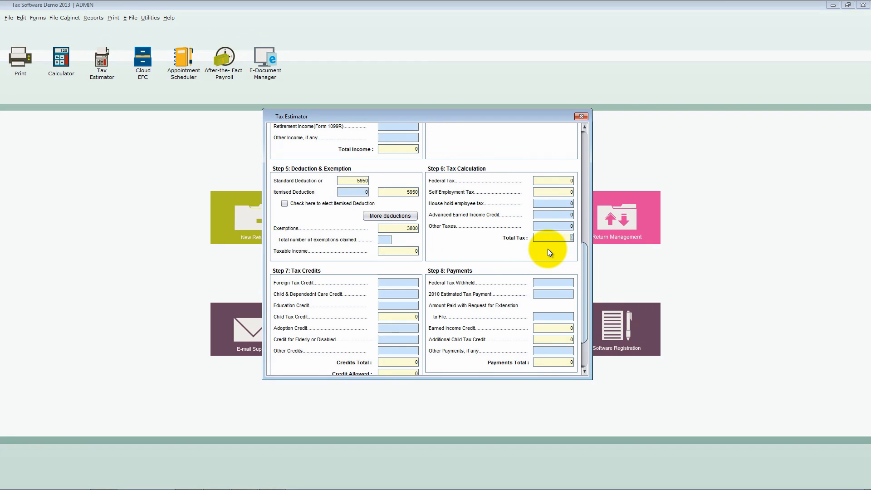
pyautogui.click(410, 283)
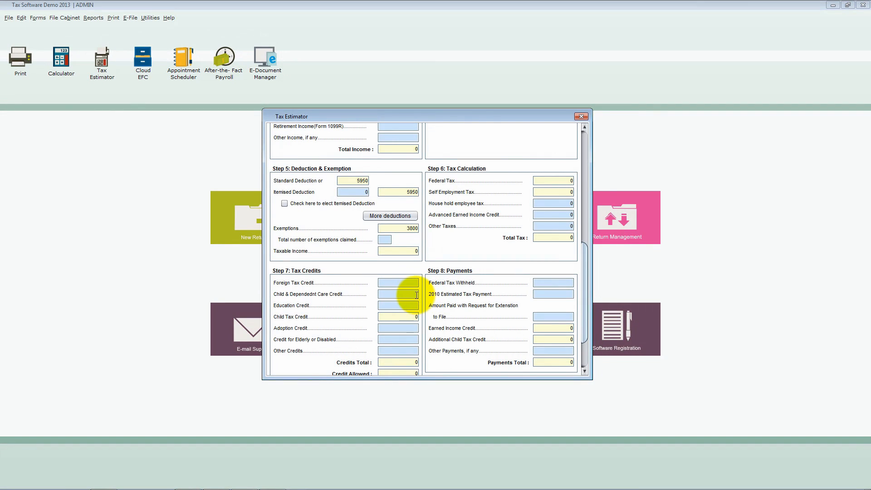
pyautogui.click(416, 294)
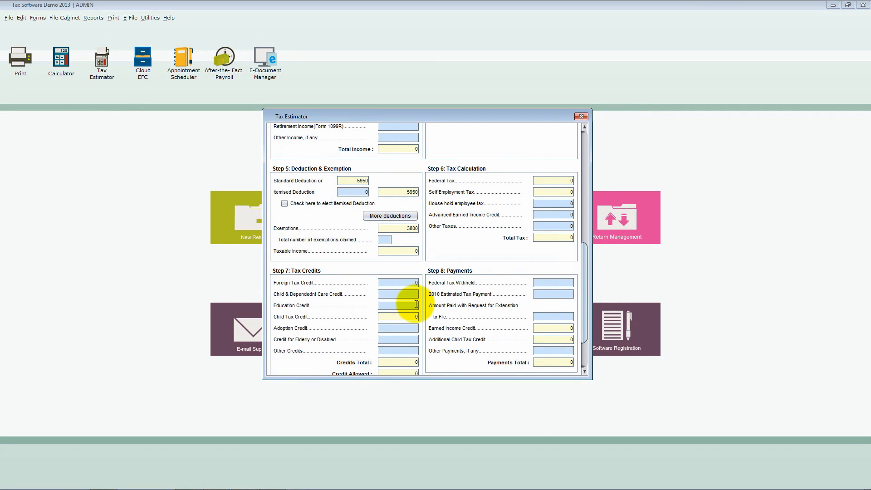
pyautogui.click(416, 305)
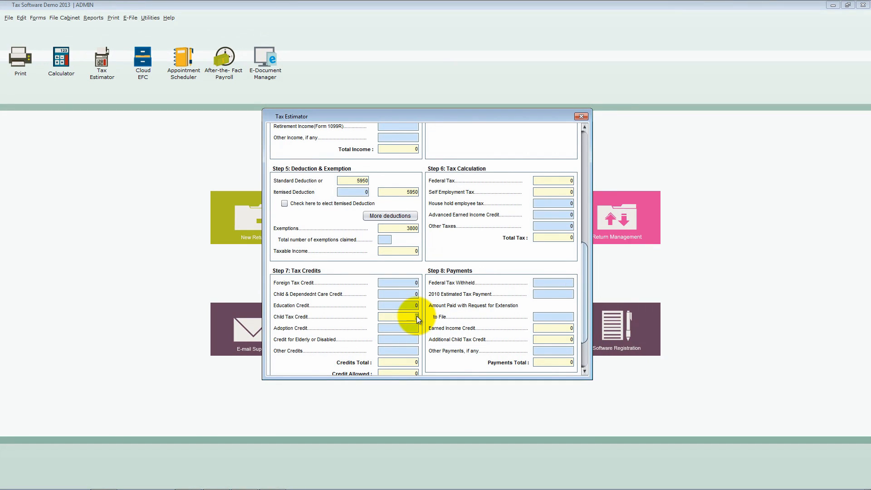
pyautogui.click(416, 317)
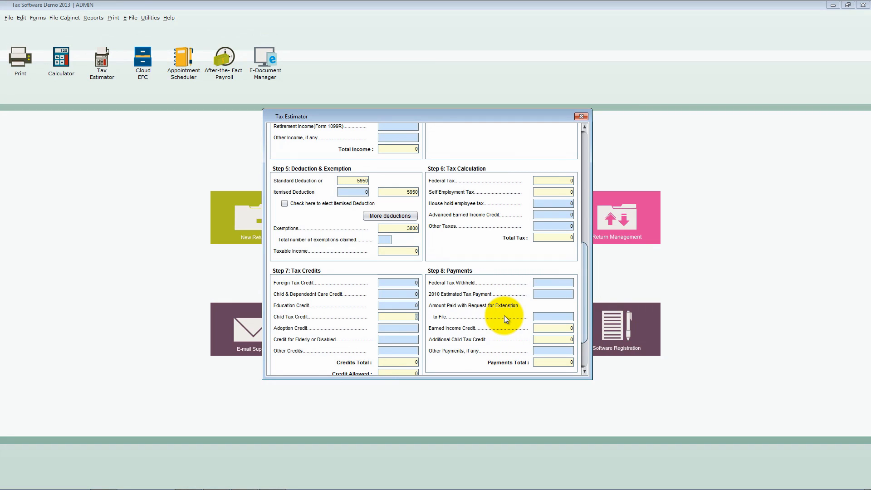
# - Go through the Tax Estimator's payment fields, including Federal Tax Withheld, 2010 Estimated Tax Payment and Earned Income Credit
pyautogui.moveTo(586, 300); pyautogui.dragTo(586, 324)
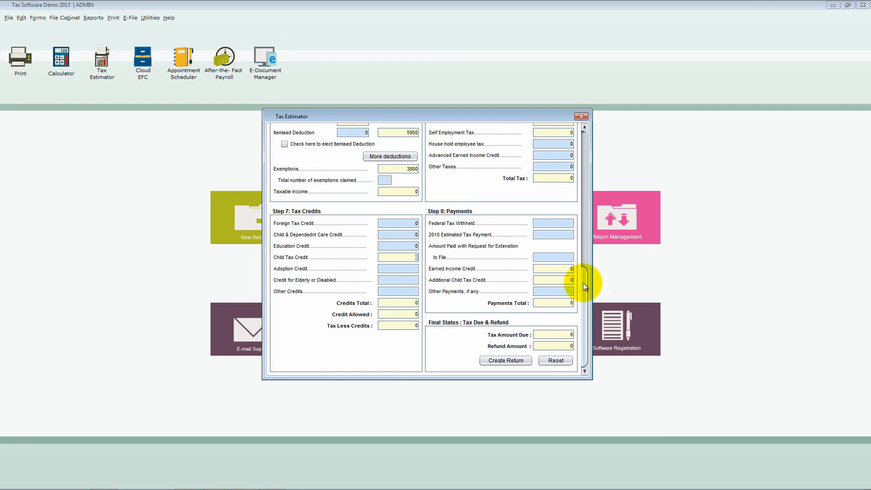
pyautogui.click(567, 223)
pyautogui.click(570, 233)
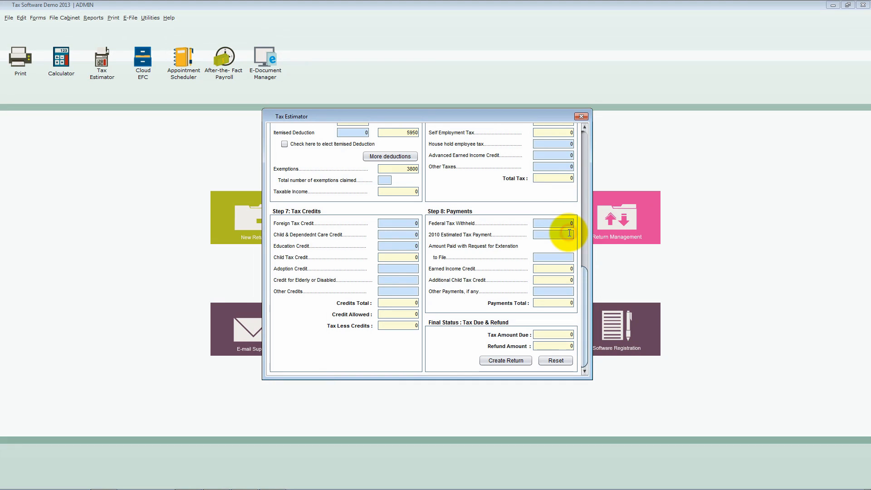
pyautogui.click(570, 267)
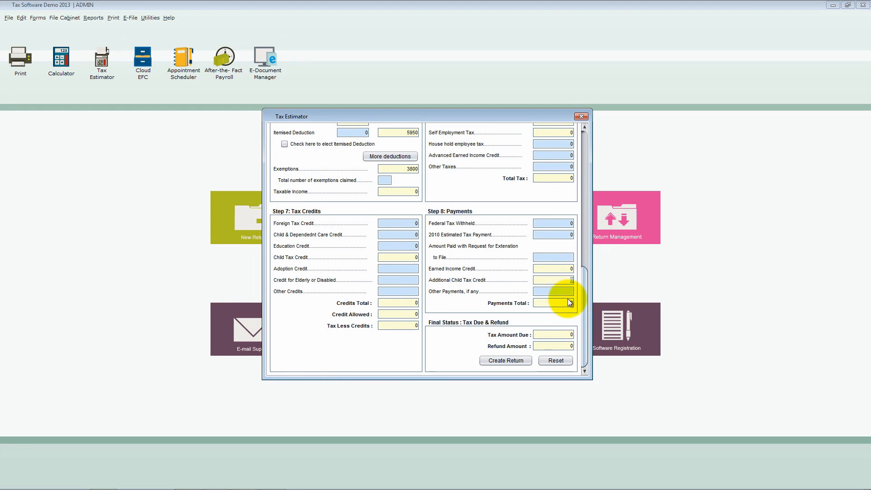
# - Check the Tax Amount Due and Refund Amount fields, and reset and close the Tax Estimator
pyautogui.click(570, 334)
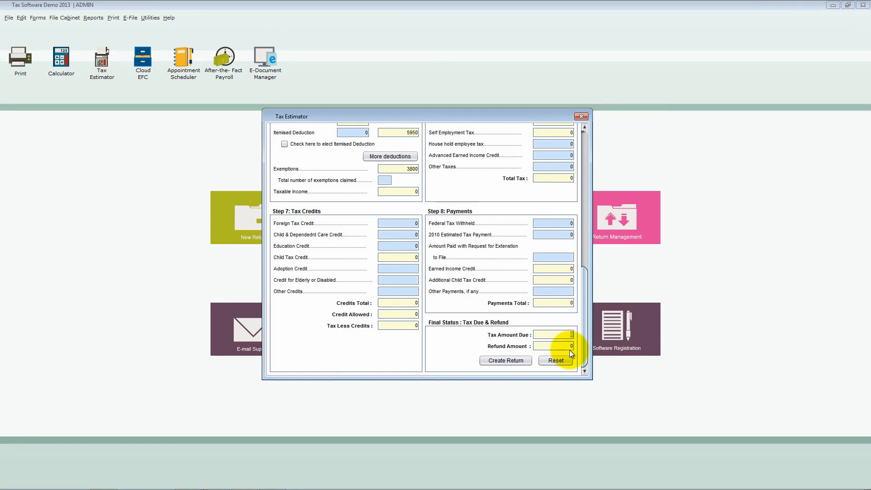
pyautogui.click(570, 346)
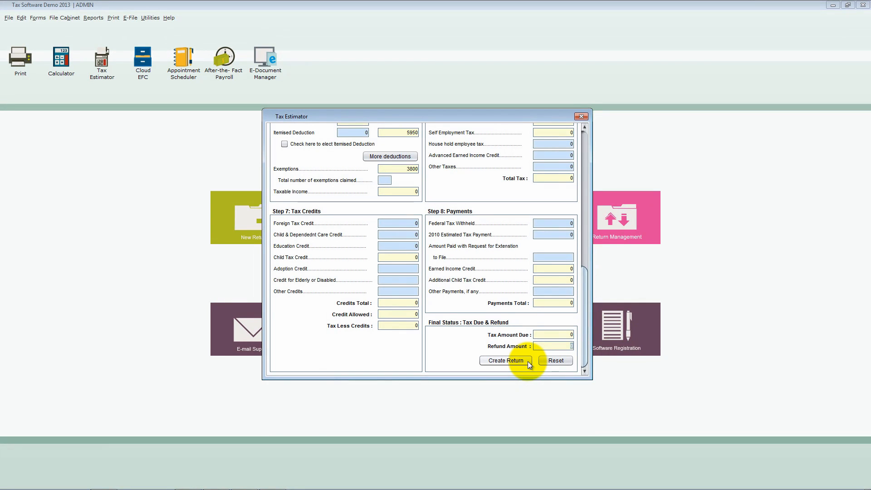
pyautogui.click(556, 361)
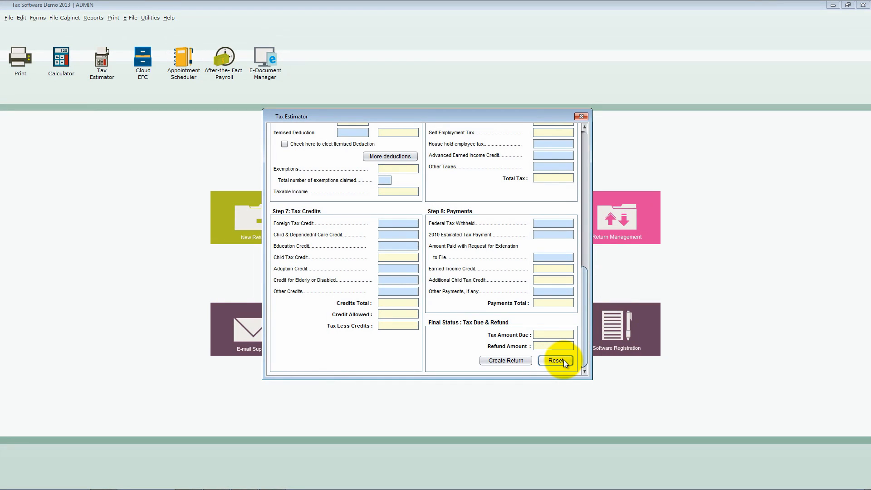
pyautogui.click(581, 116)
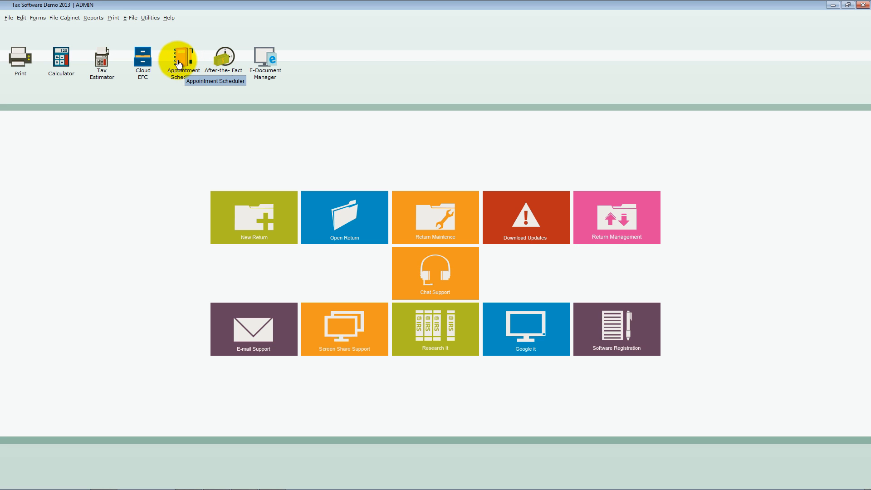
# - Open the Appointment Scheduler and accept the automatic import of client data from the tax program
pyautogui.click(179, 64)
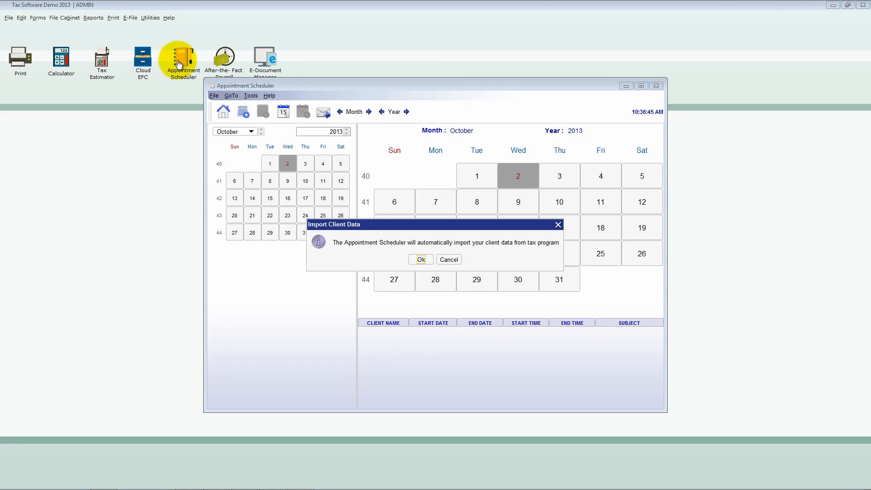
pyautogui.click(421, 259)
pyautogui.click(434, 260)
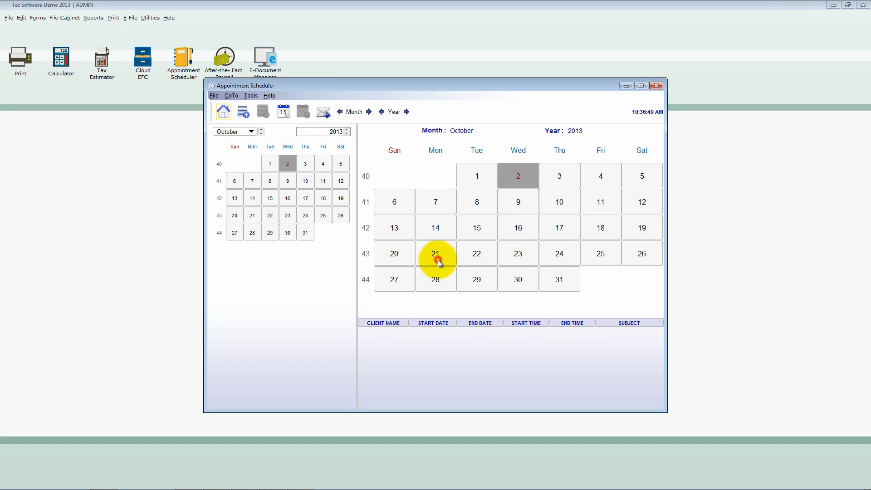
# - Start a new appointment dated Oct 3, 2013 and select the imported client for it
pyautogui.click(213, 96)
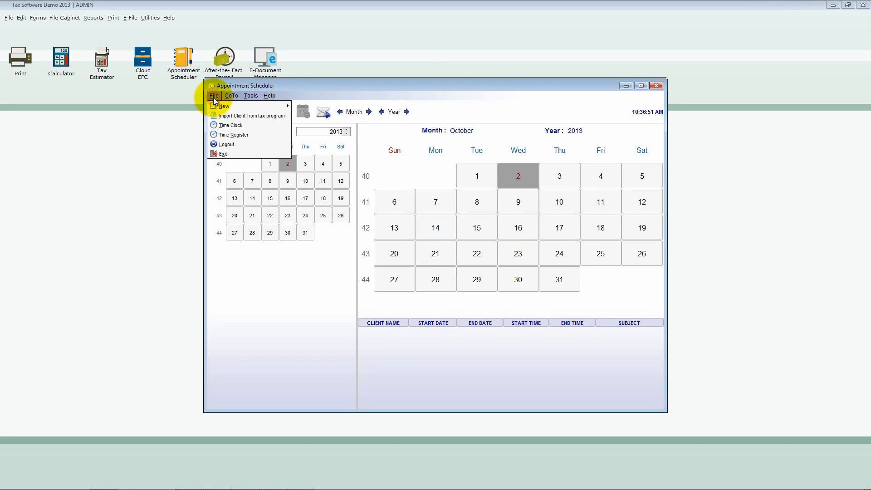
pyautogui.moveTo(218, 106)
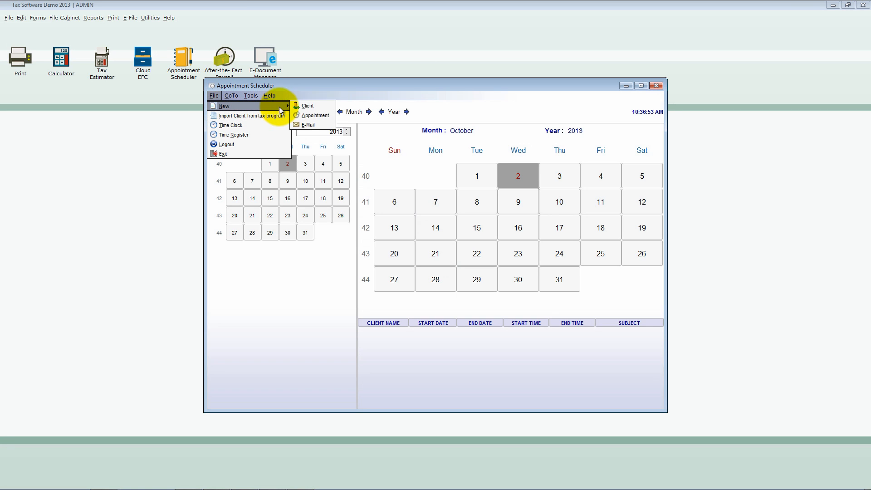
pyautogui.click(305, 116)
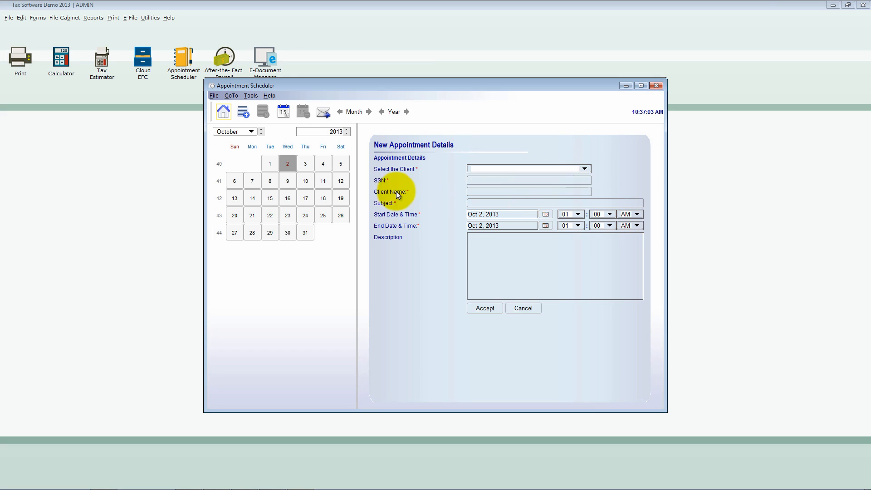
pyautogui.click(307, 168)
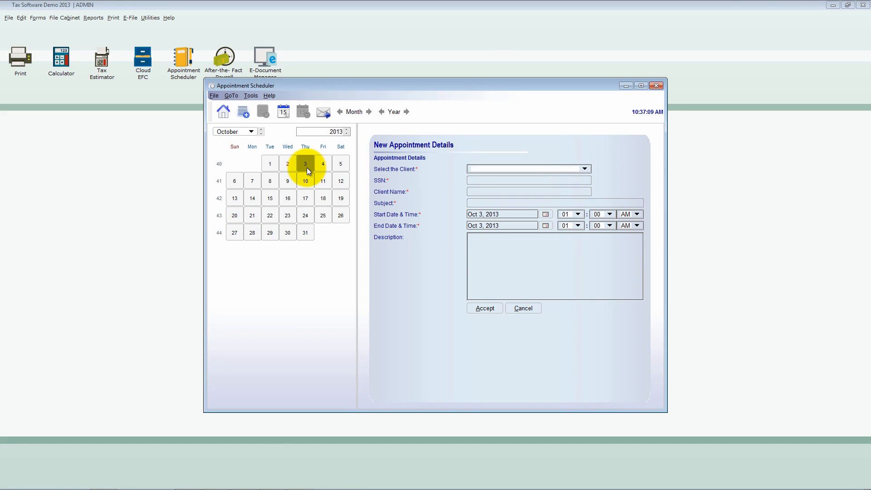
pyautogui.click(585, 168)
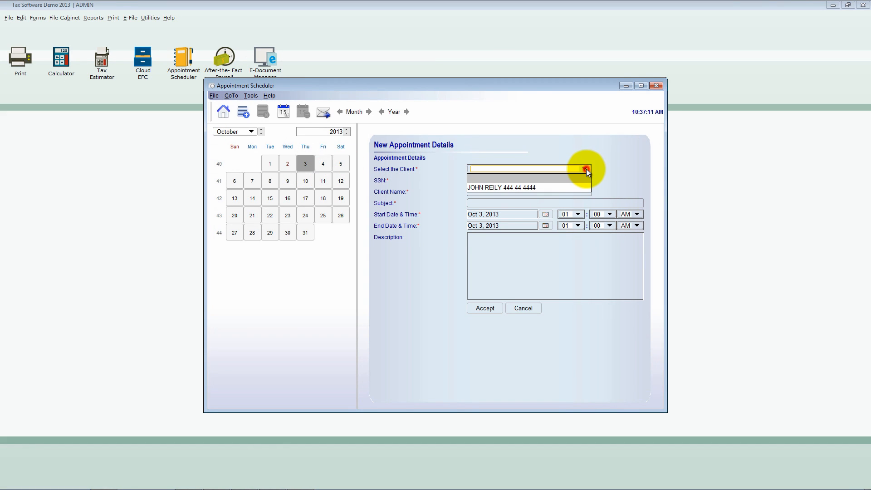
pyautogui.click(564, 188)
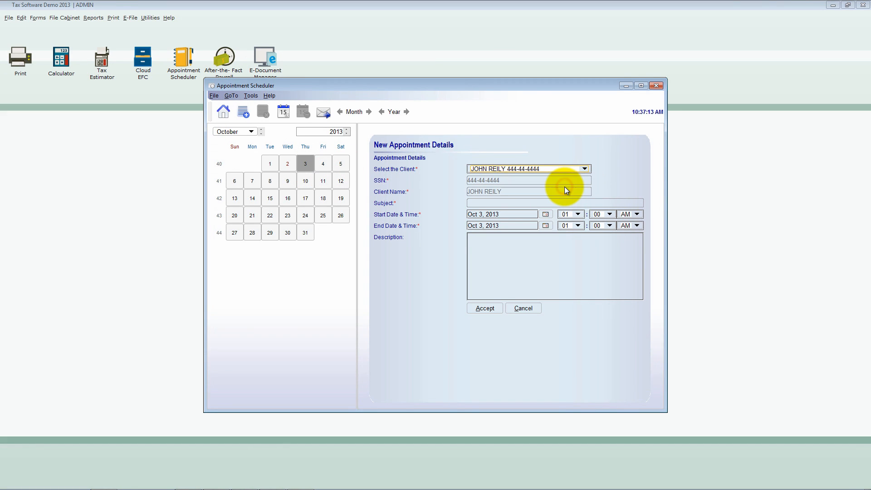
# - Give the appointment the subject Questions and a start time of 08:00 AM, and save it
pyautogui.click(546, 202)
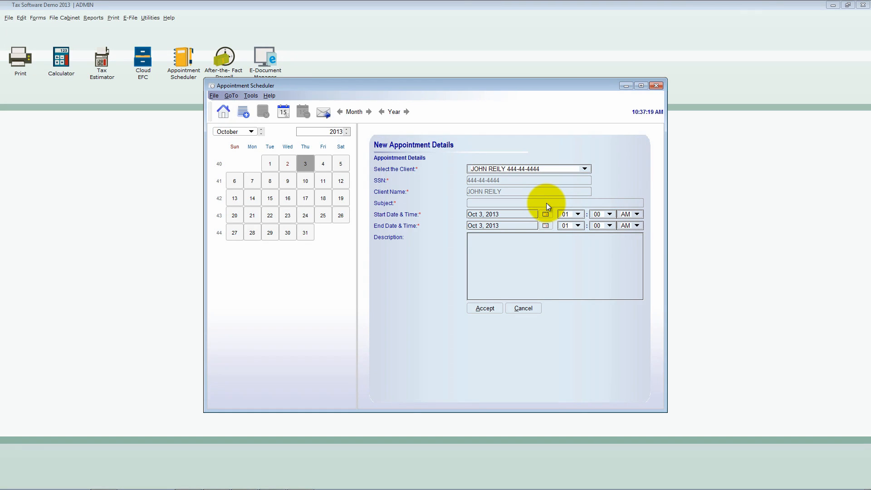
pyautogui.write('Questions')
pyautogui.click(575, 215)
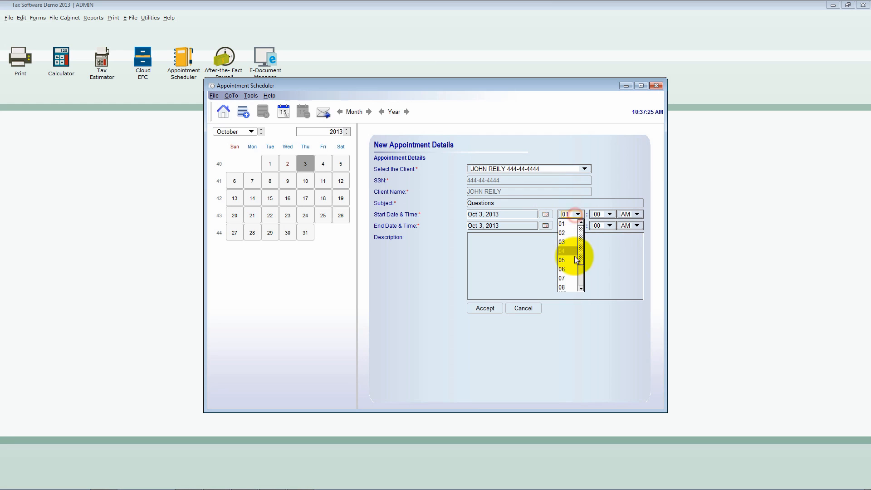
pyautogui.click(565, 287)
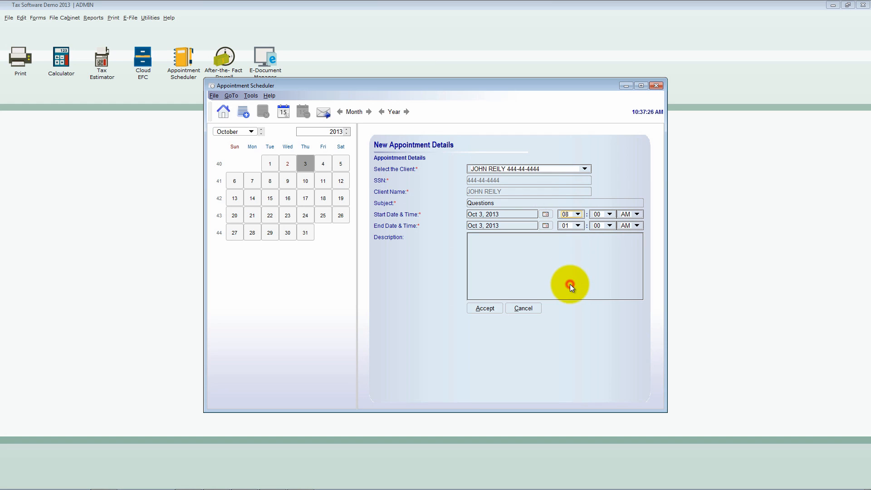
pyautogui.click(491, 309)
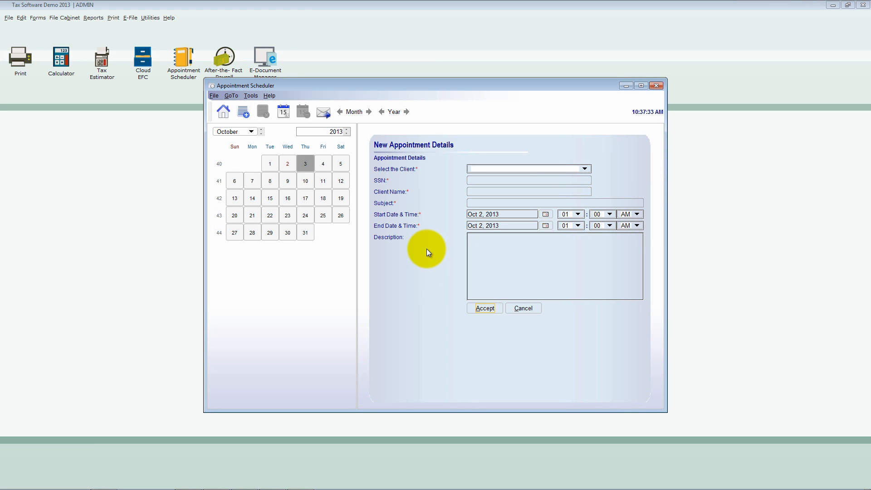
# - Open a blank new client form in the Appointment Scheduler and examine its client and company detail fields
pyautogui.click(214, 96)
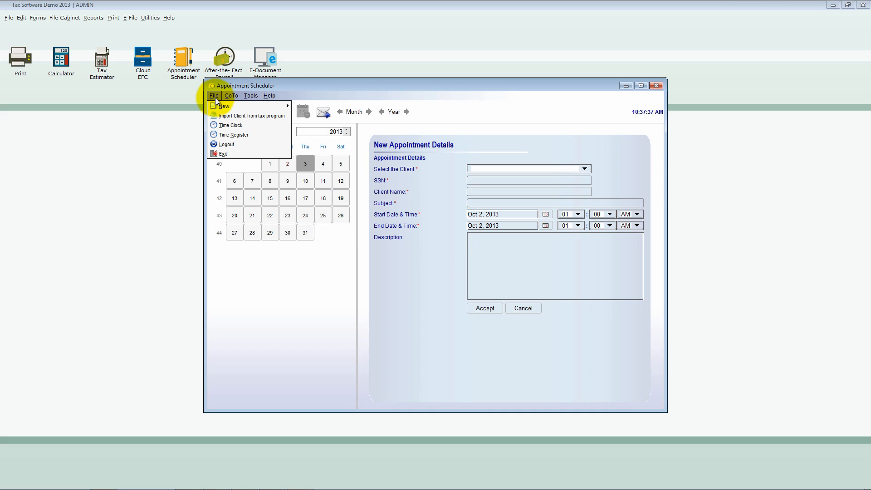
pyautogui.moveTo(215, 104)
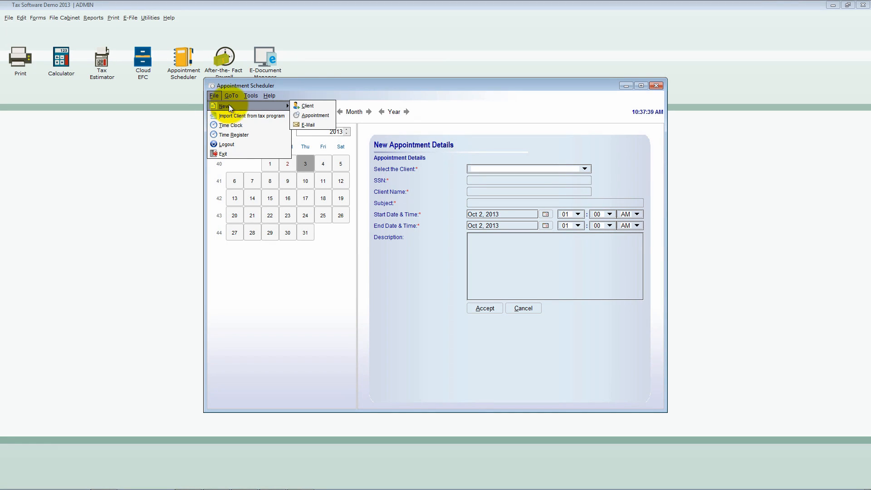
pyautogui.click(305, 106)
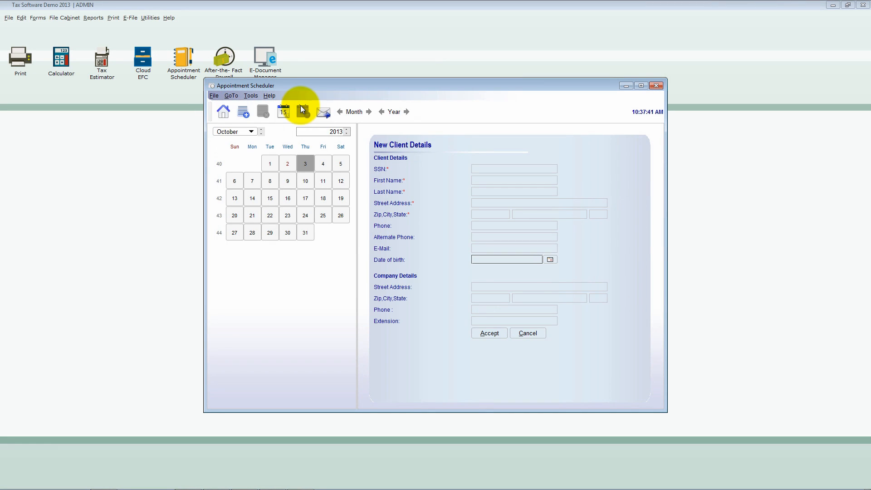
pyautogui.click(499, 168)
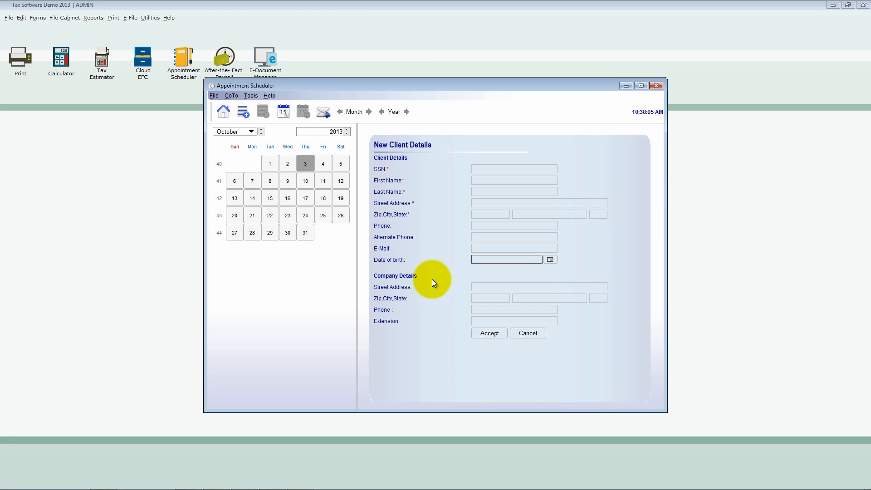
# - Import the clients from the tax program into the Appointment Scheduler and acknowledge the confirmation
pyautogui.click(215, 96)
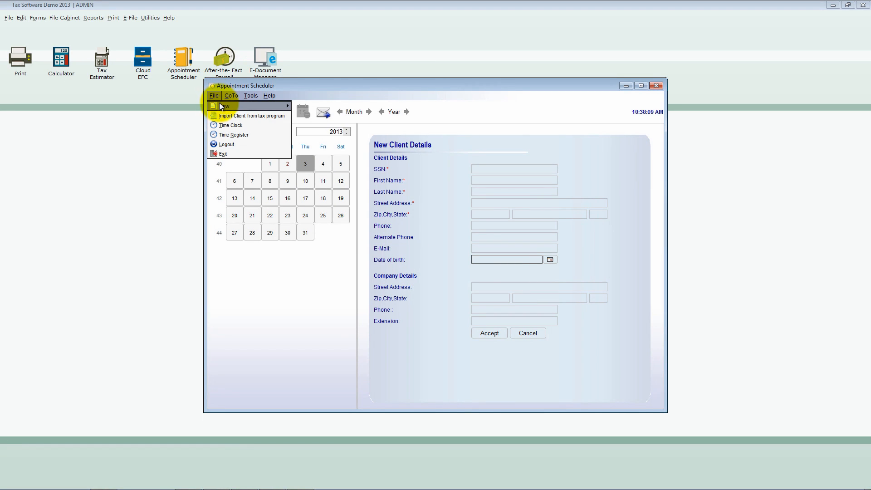
pyautogui.click(221, 116)
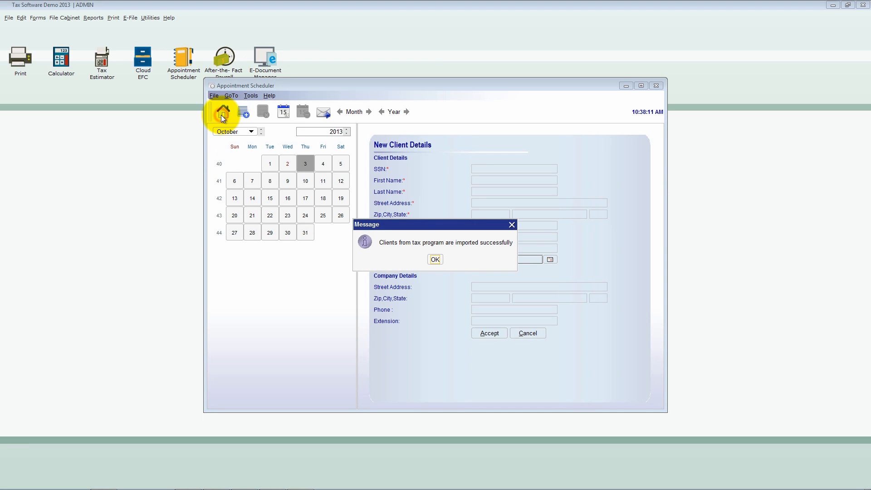
pyautogui.click(436, 259)
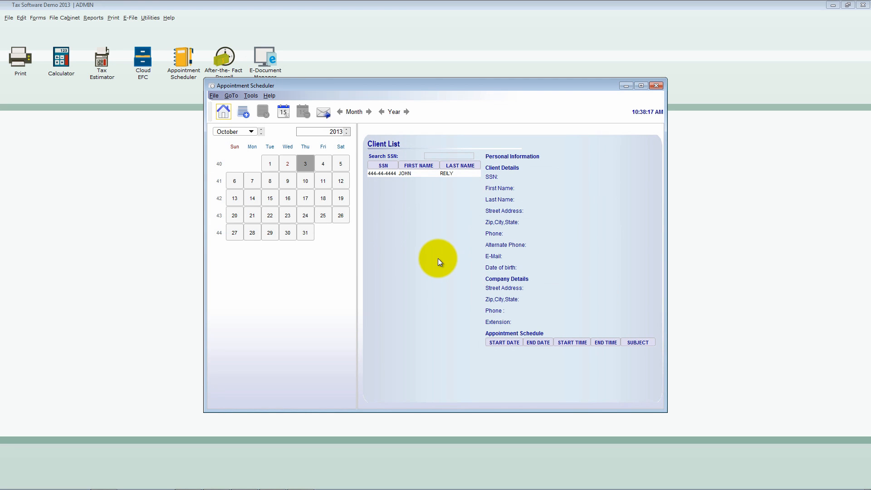
# - Review the imported client's personal details and appointment schedule in the Client List
pyautogui.click(429, 174)
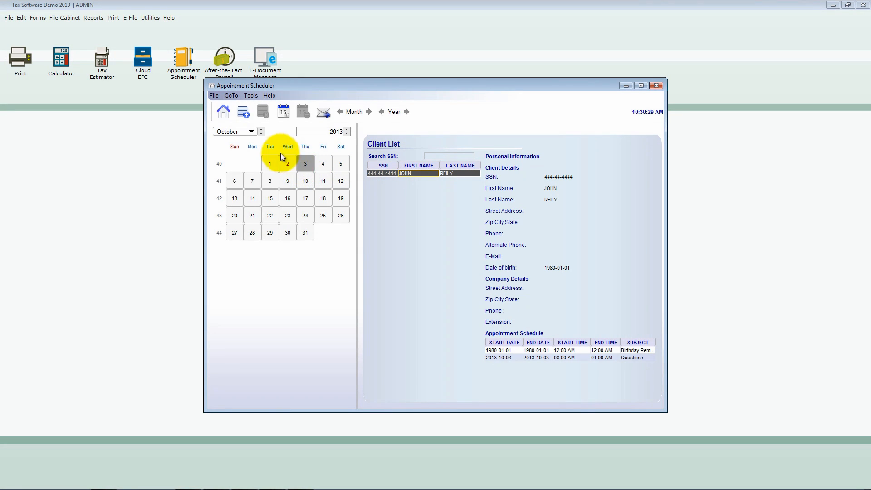
pyautogui.click(287, 163)
pyautogui.click(306, 166)
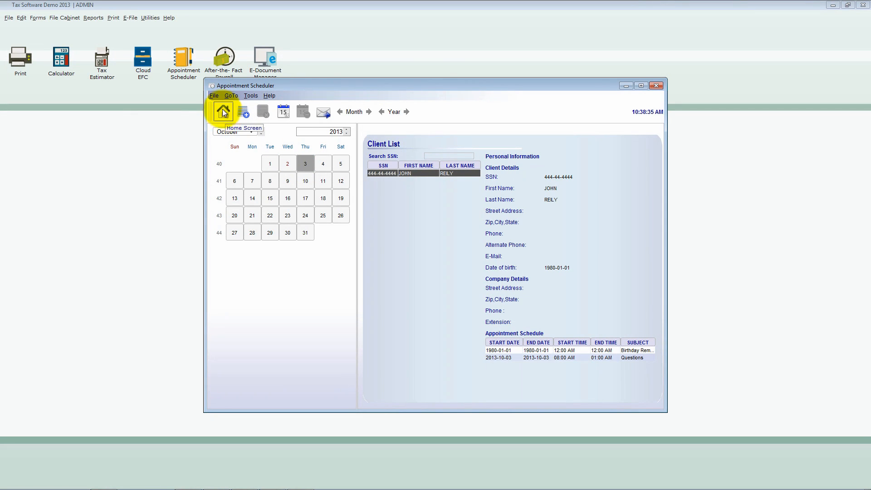
pyautogui.click(232, 97)
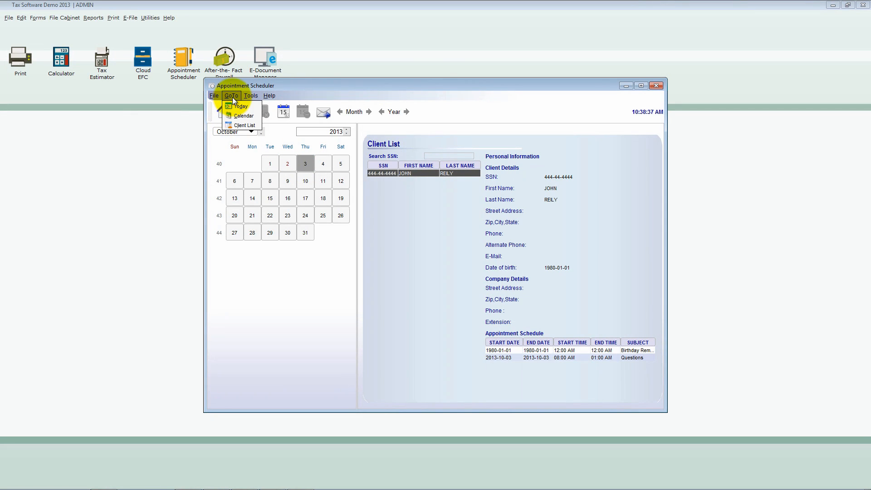
pyautogui.click(242, 125)
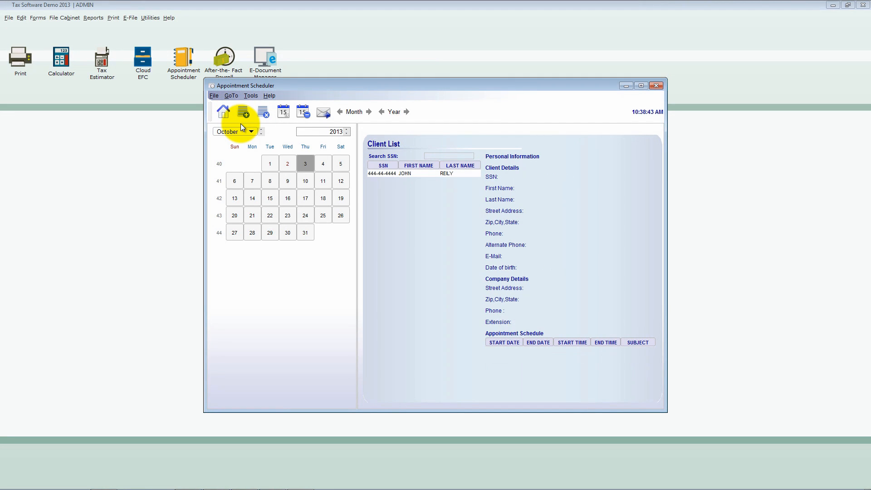
pyautogui.click(412, 173)
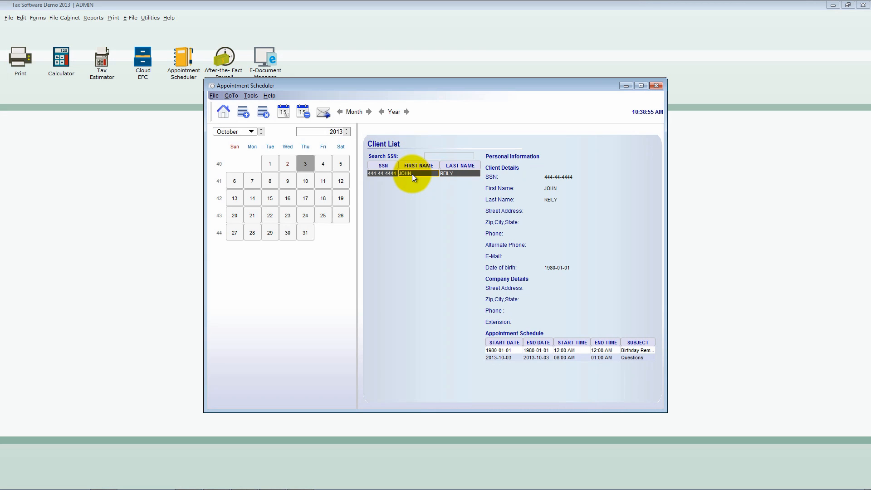
# - Show today's appointment information and check October 3 in the scheduler's calendar
pyautogui.click(231, 96)
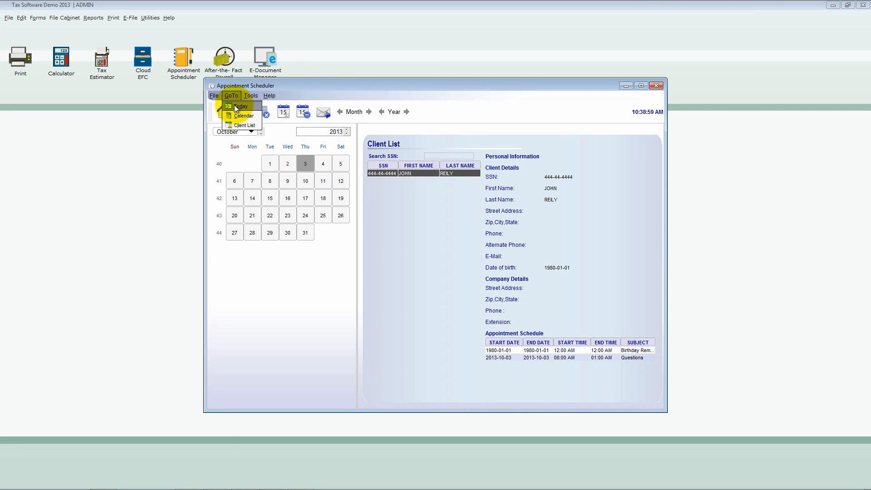
pyautogui.click(235, 105)
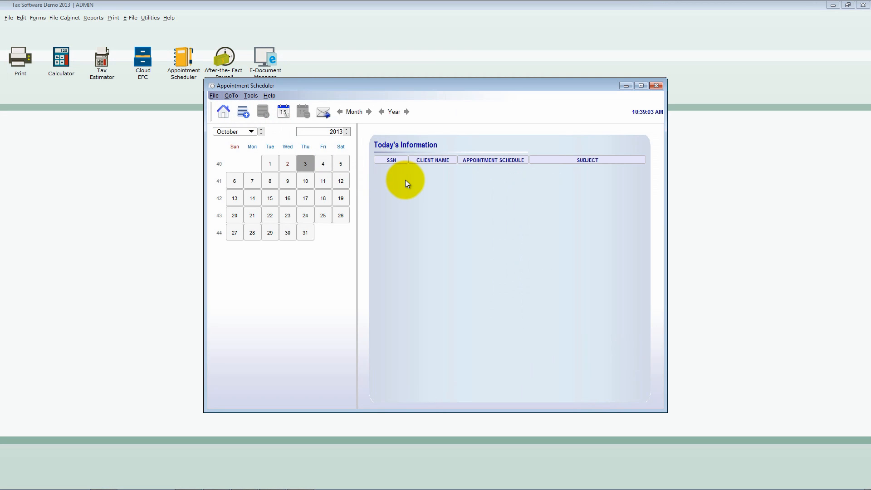
pyautogui.click(304, 164)
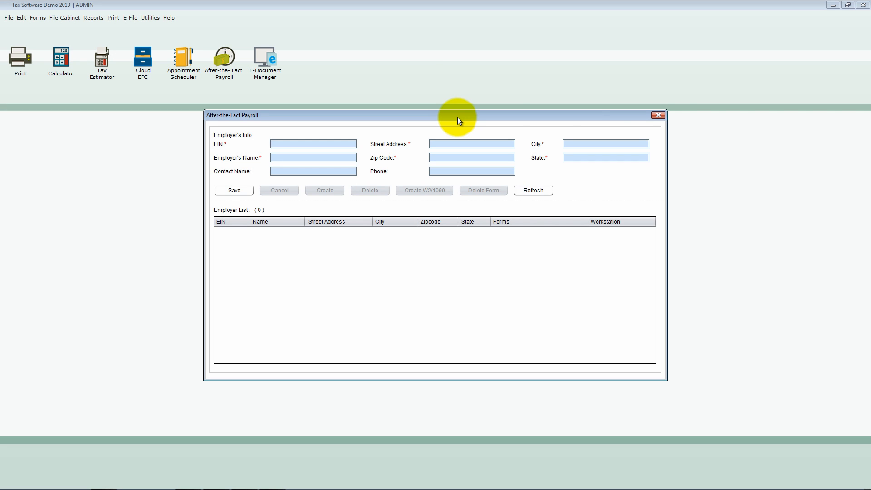
# - Open a fresh After-the-Fact Payroll window and save a new employer with its EIN, name, street address and ZIP code
pyautogui.click(660, 115)
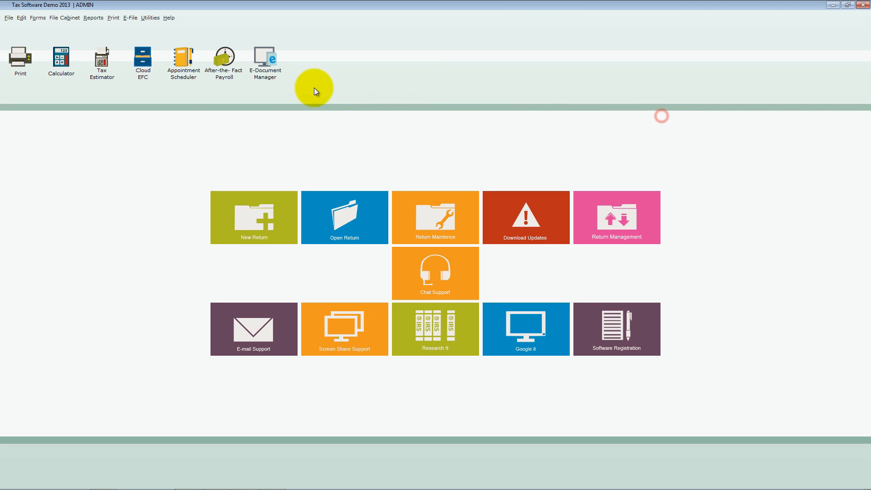
pyautogui.click(224, 73)
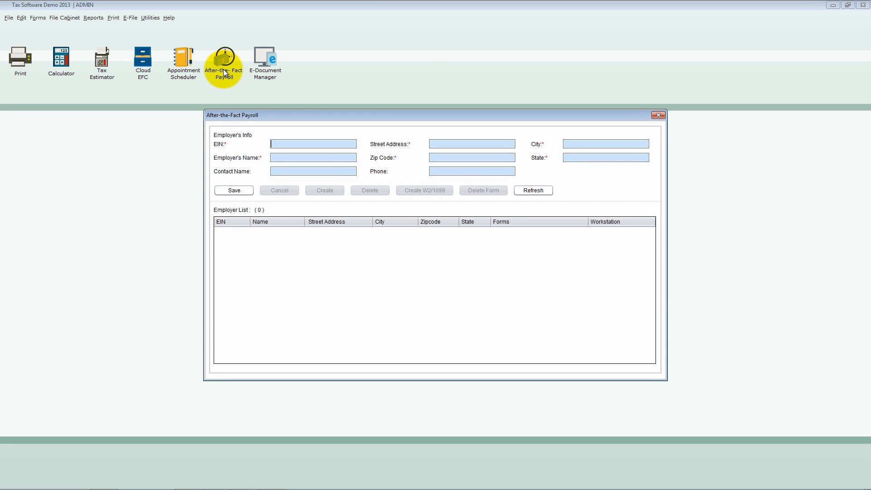
pyautogui.click(320, 145)
pyautogui.write('69-4444444')
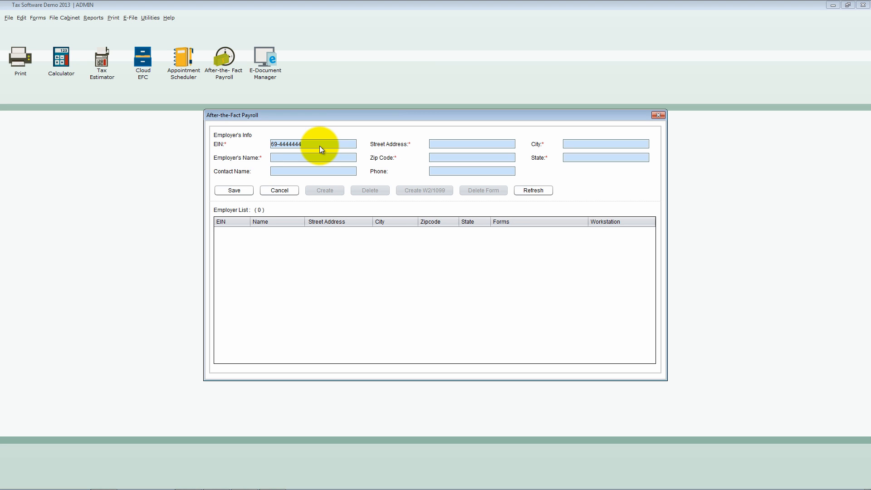
pyautogui.write('Mr Boss')
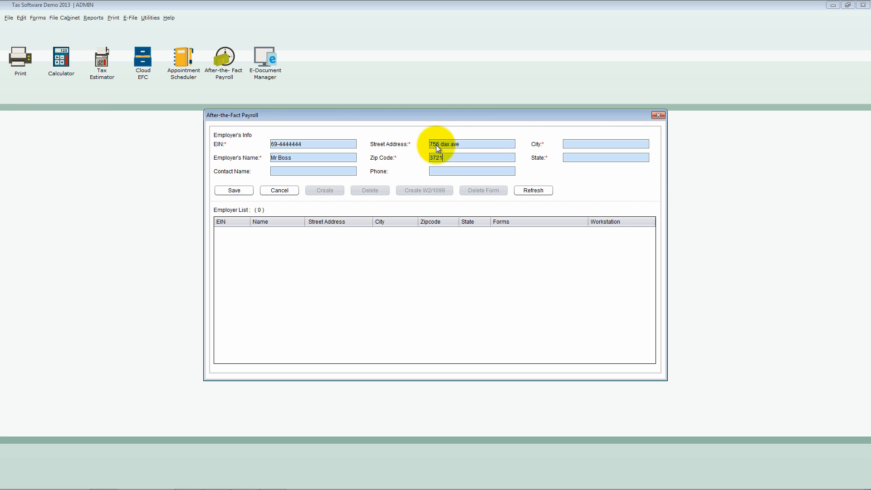
pyautogui.press('Tab')
pyautogui.click(243, 191)
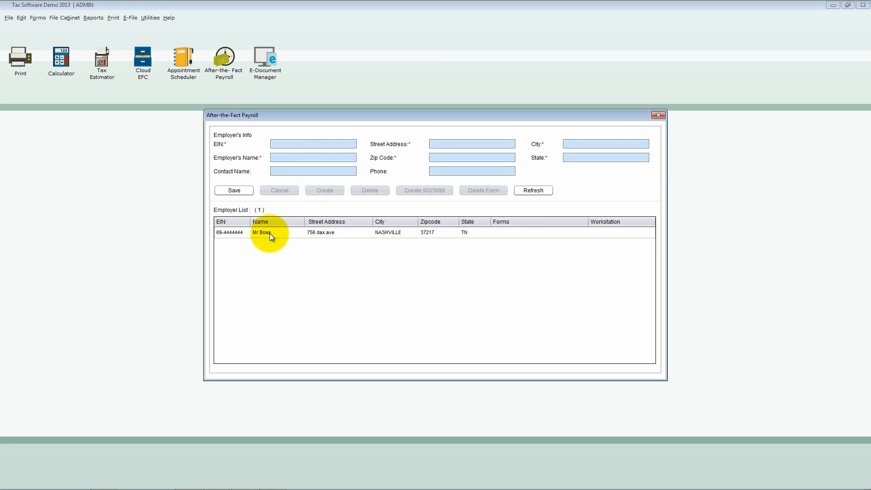
# - Load the saved employer's record and open its W2/1099 employee entry form
pyautogui.click(269, 233)
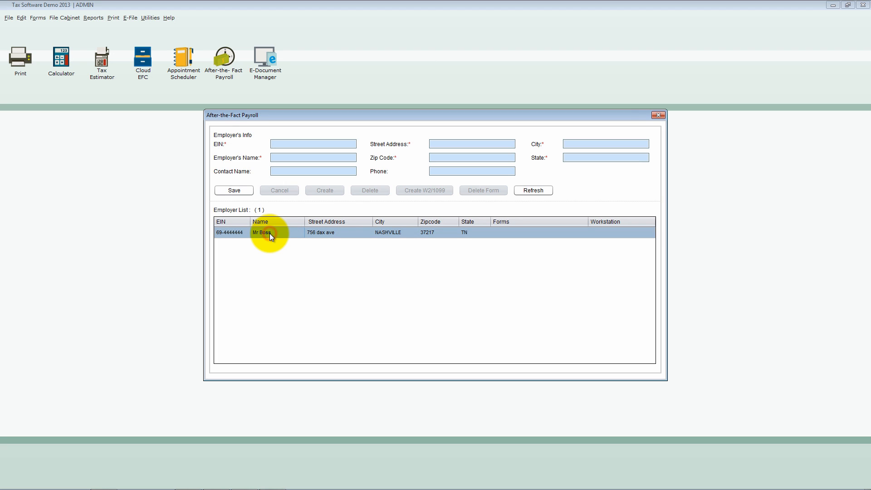
pyautogui.doubleClick(270, 233)
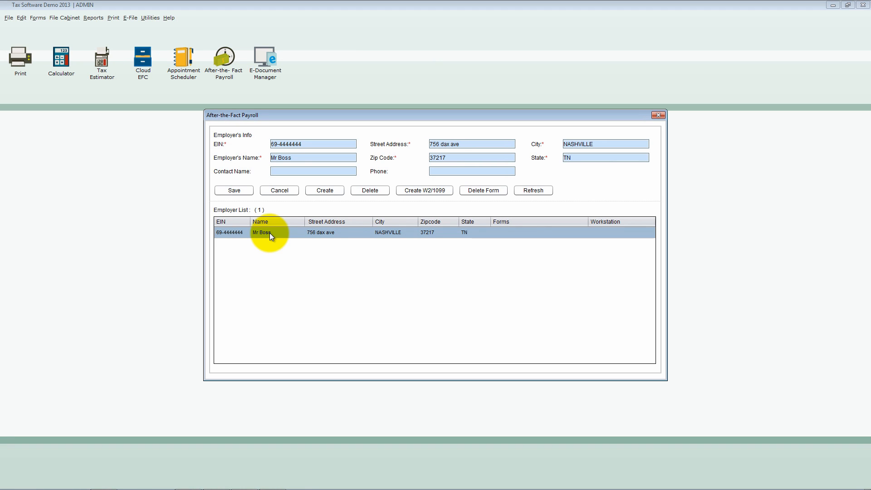
pyautogui.click(426, 190)
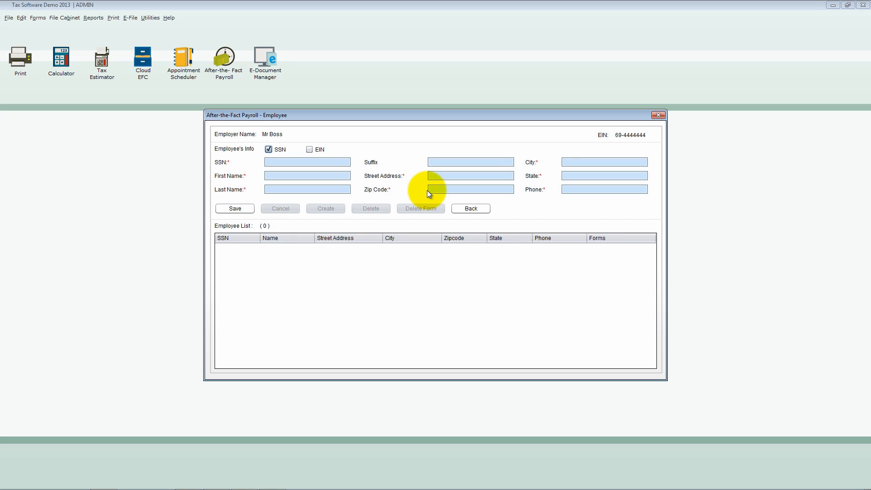
# - Fill in the new employee's SSN, first name, last name and street address
pyautogui.click(331, 164)
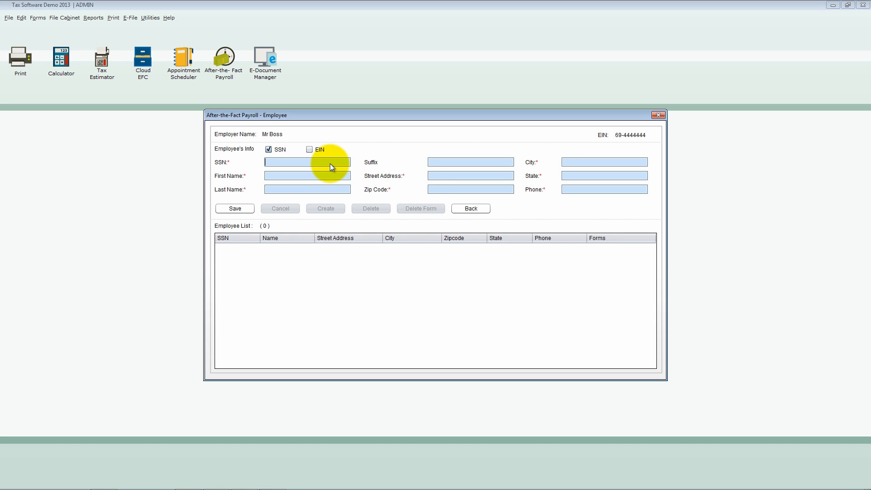
pyautogui.write('456-55-5555')
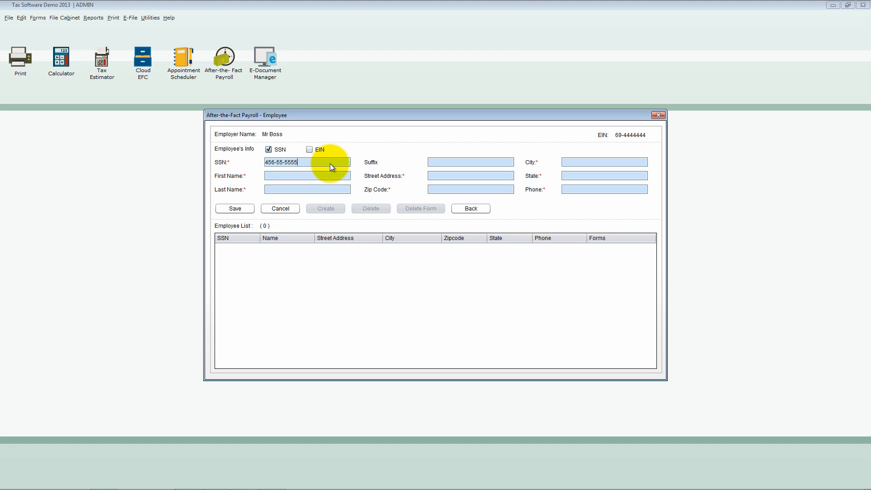
pyautogui.write('Reiley')
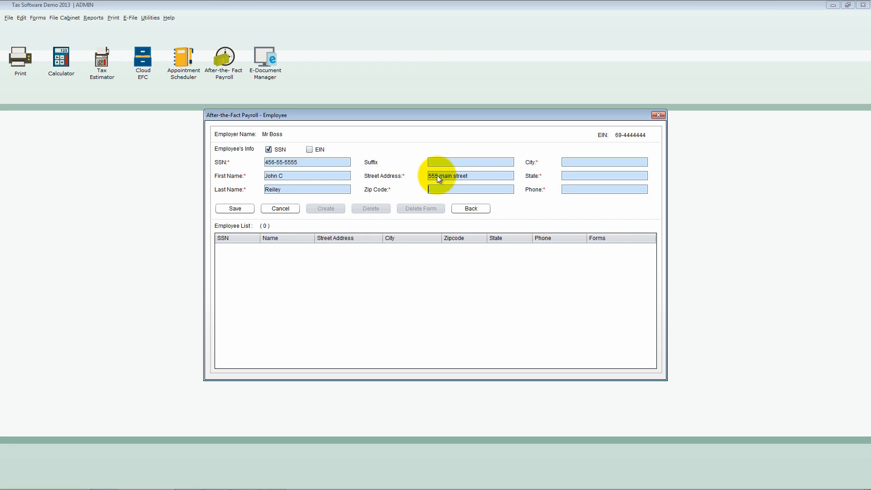
# - Add the employee's ZIP code and phone number, and save the employee record
pyautogui.write('29')
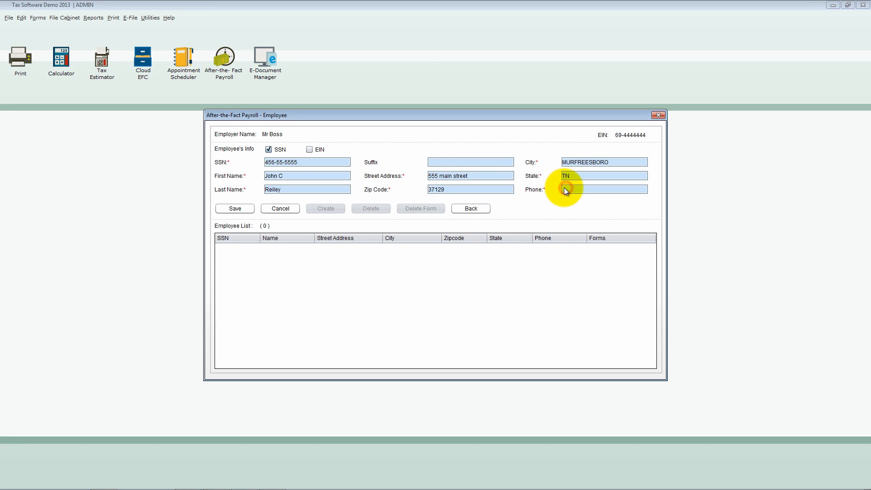
pyautogui.write('555555555555')
pyautogui.press('Tab')
pyautogui.click(244, 211)
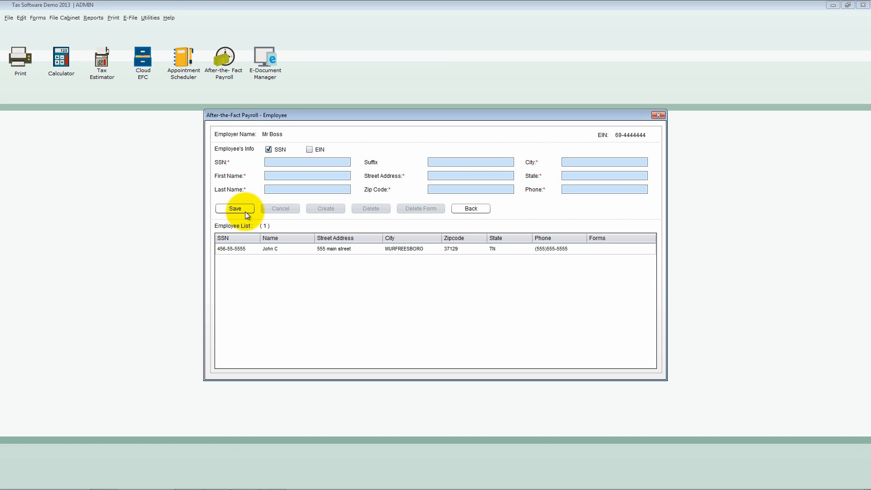
# - Load the saved employee's record and create a W2 Wages and Tax Statement form for it
pyautogui.click(242, 249)
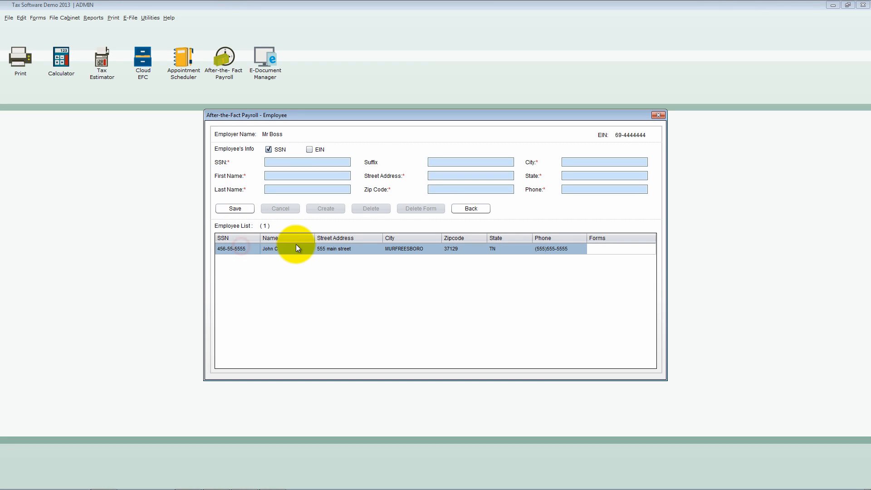
pyautogui.click(249, 248)
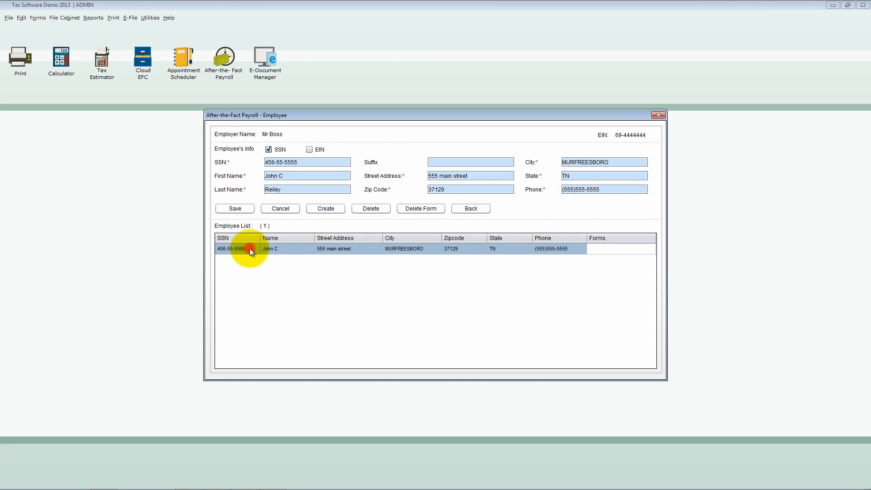
pyautogui.click(326, 209)
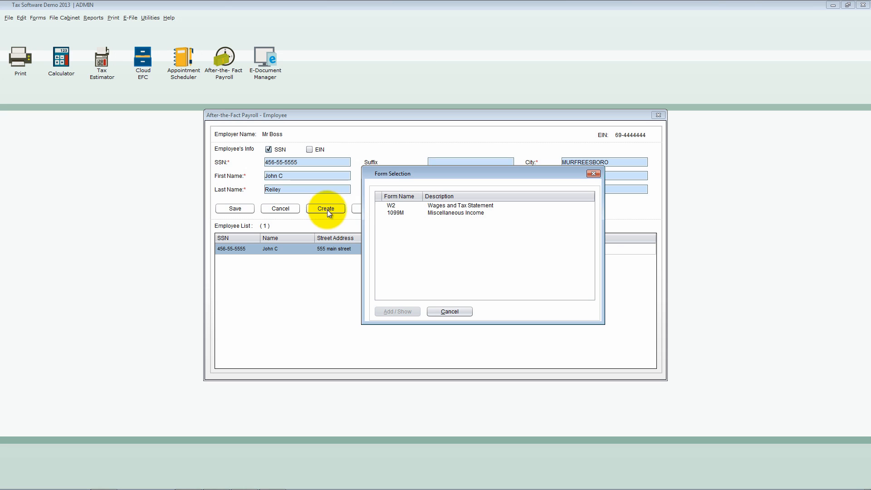
pyautogui.click(396, 207)
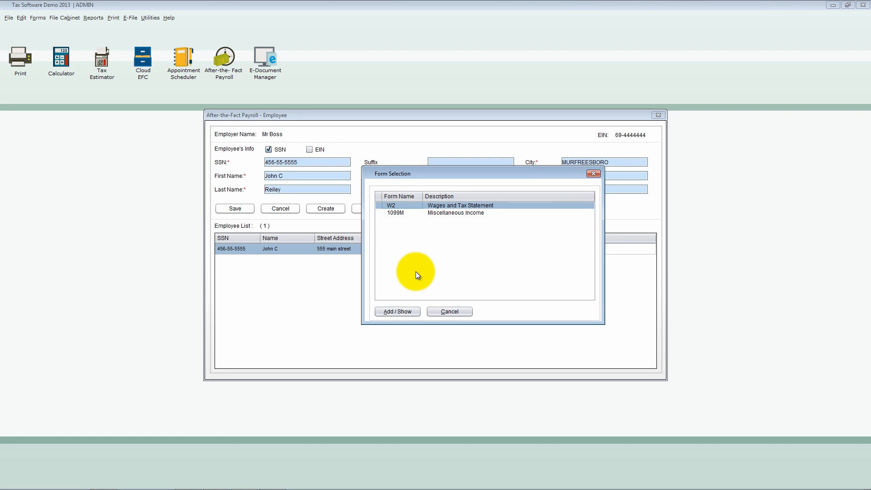
pyautogui.click(412, 313)
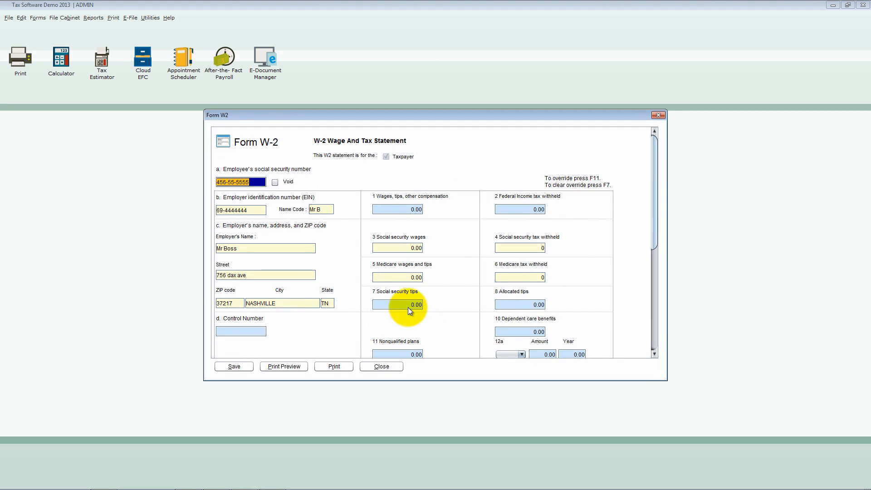
# - Enter 15000 for wages, tips and other compensation and 1500 for federal income tax withheld on the W-2
pyautogui.click(406, 209)
pyautogui.write('1')
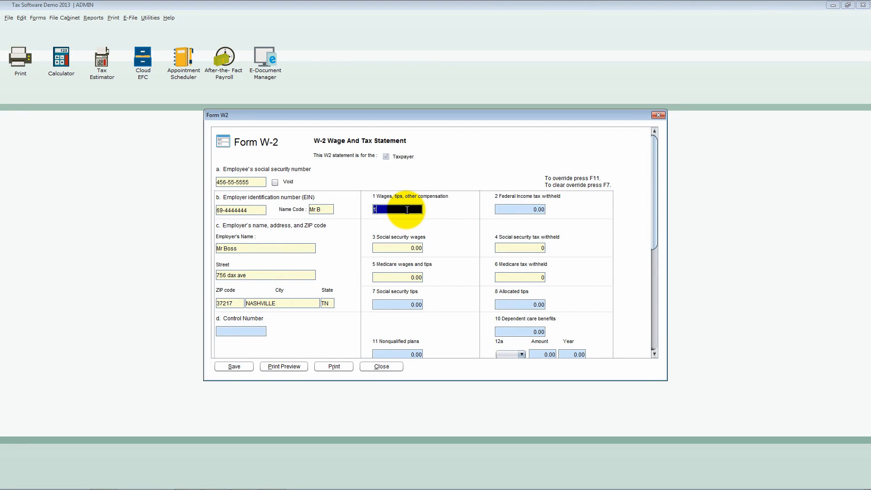
pyautogui.write('5000')
pyautogui.press('Tab')
pyautogui.write('1500')
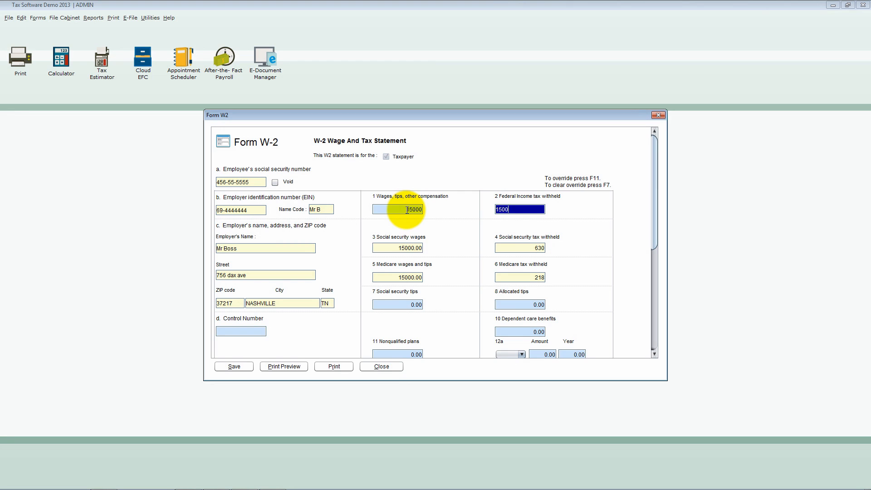
pyautogui.press('Tab')
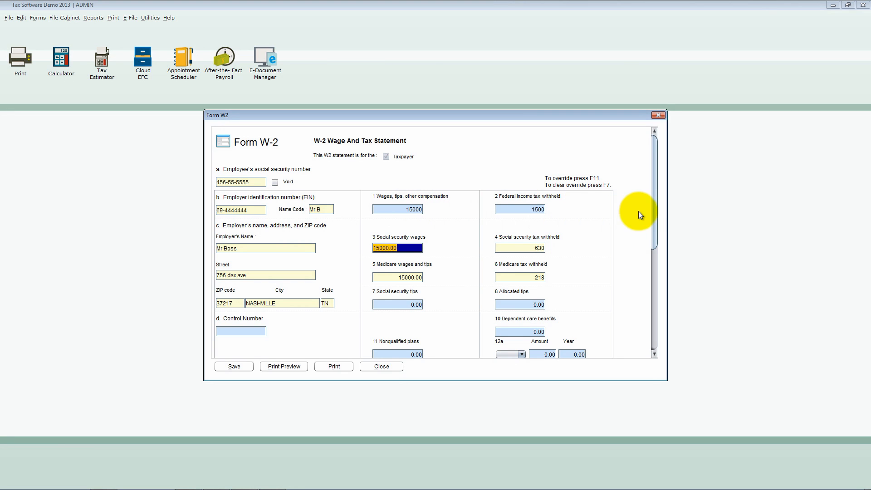
# - Set the state in box 15 of the W-2 to TN
pyautogui.moveTo(654, 214); pyautogui.dragTo(651, 314)
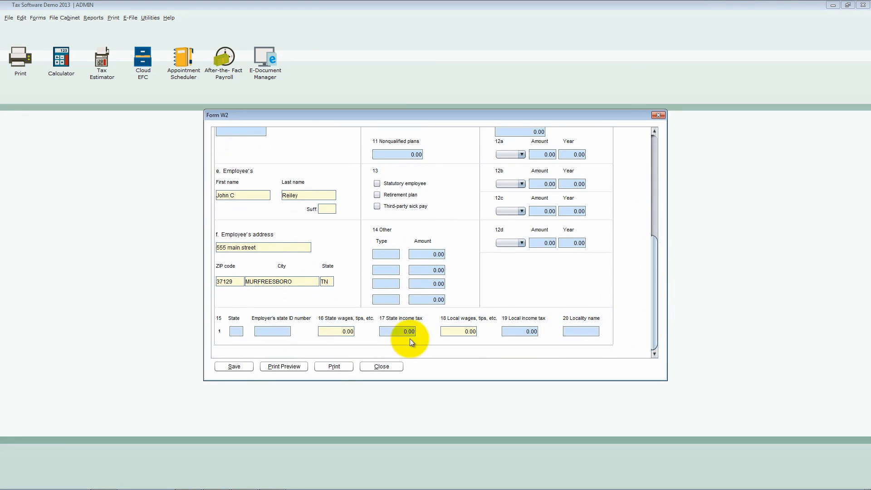
pyautogui.write('TN')
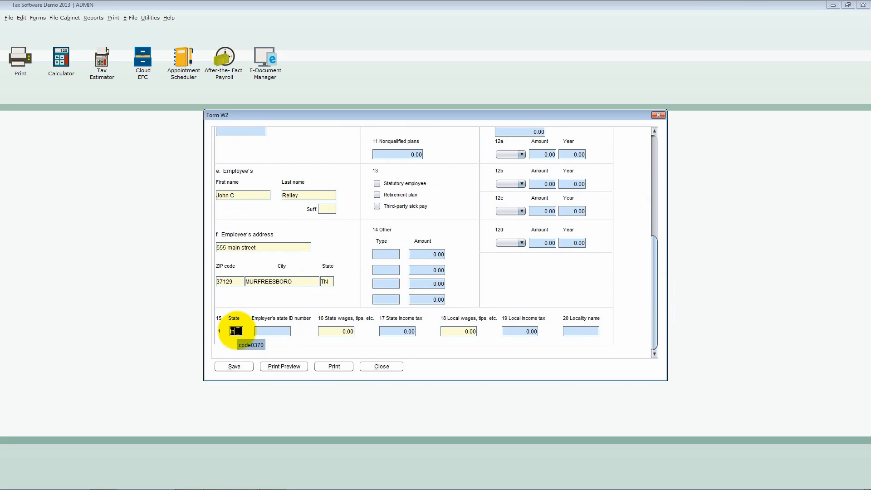
pyautogui.press('Tab')
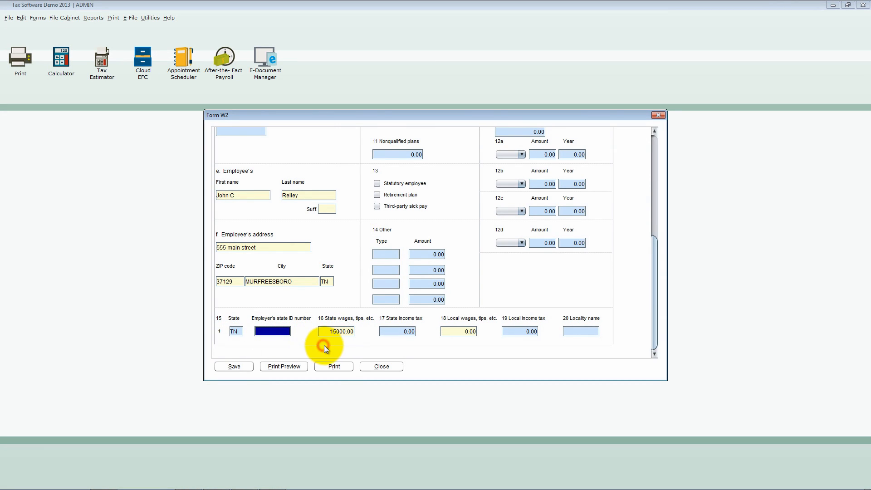
# - Save the employee's W-2 form and close it
pyautogui.click(343, 333)
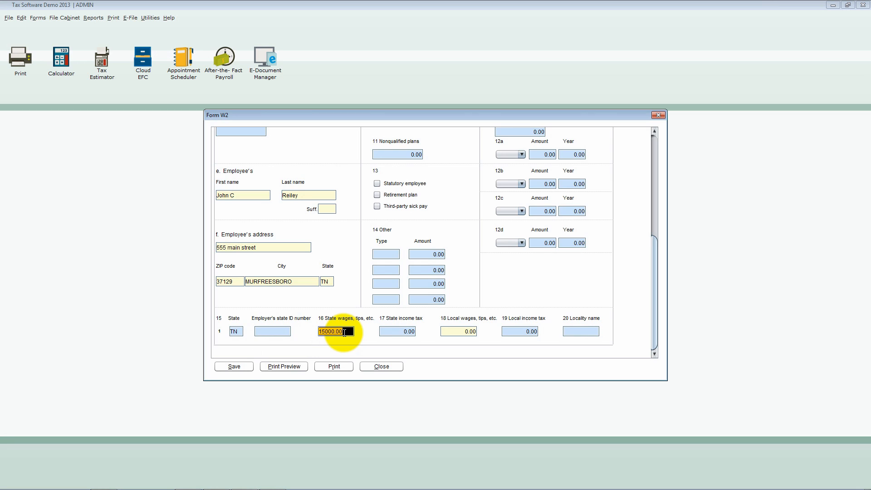
pyautogui.doubleClick(344, 334)
pyautogui.click(363, 342)
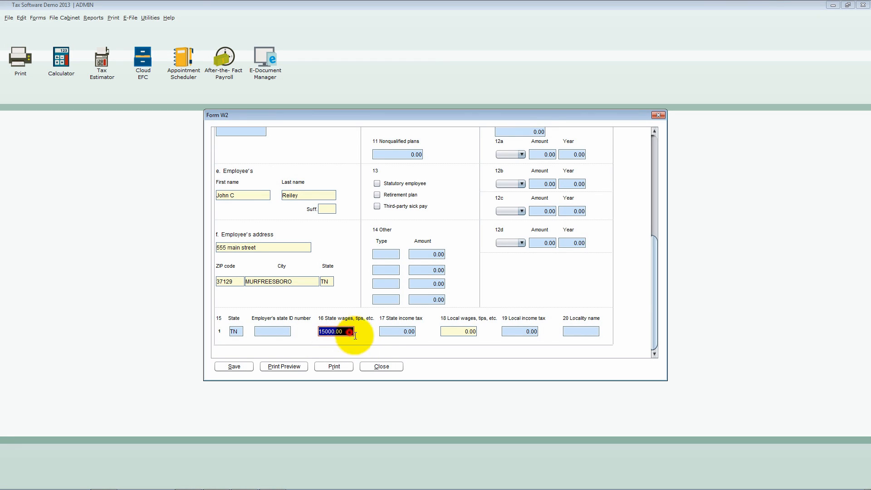
pyautogui.click(388, 334)
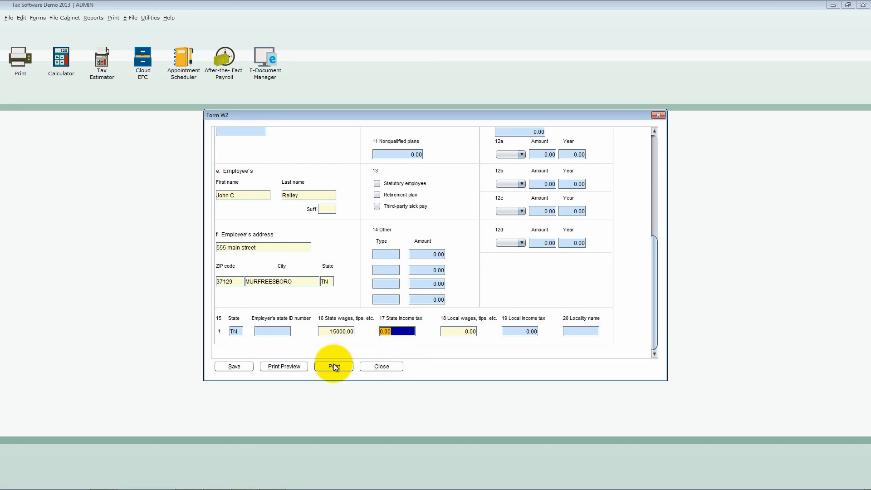
pyautogui.click(246, 364)
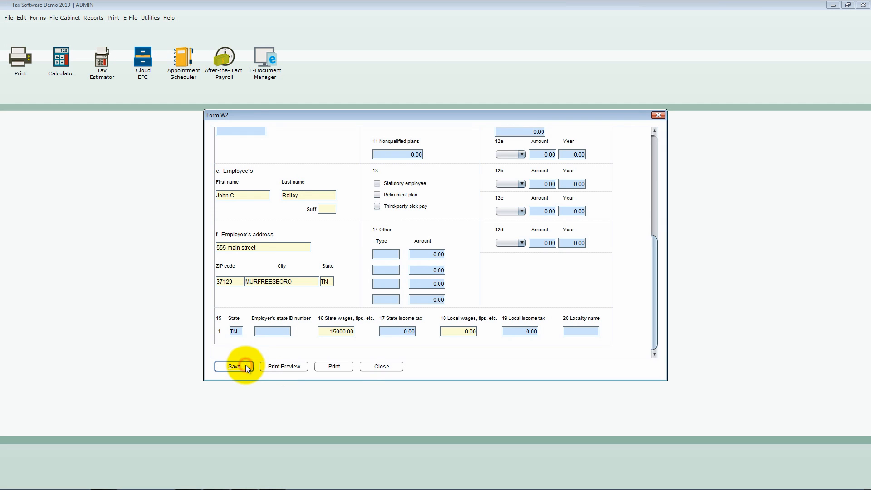
pyautogui.click(366, 368)
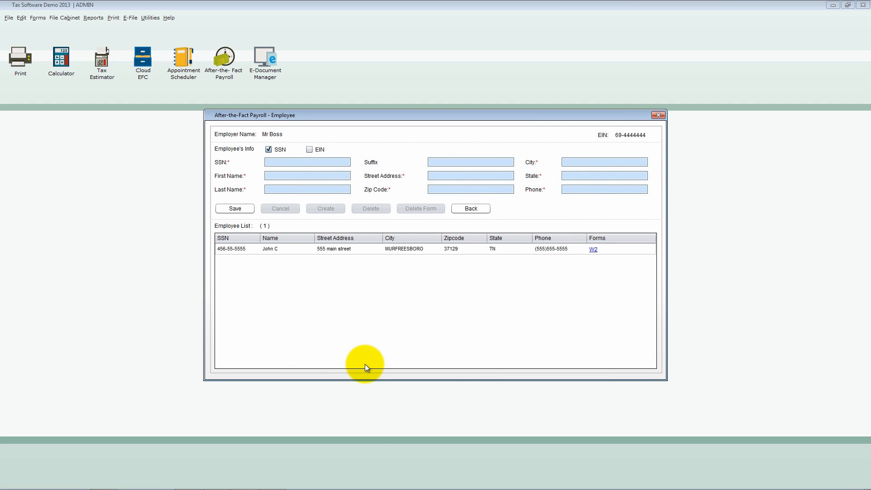
# - Create a 1099M Miscellaneous Income form for the employee and enter 500 as nonemployee compensation
pyautogui.click(274, 248)
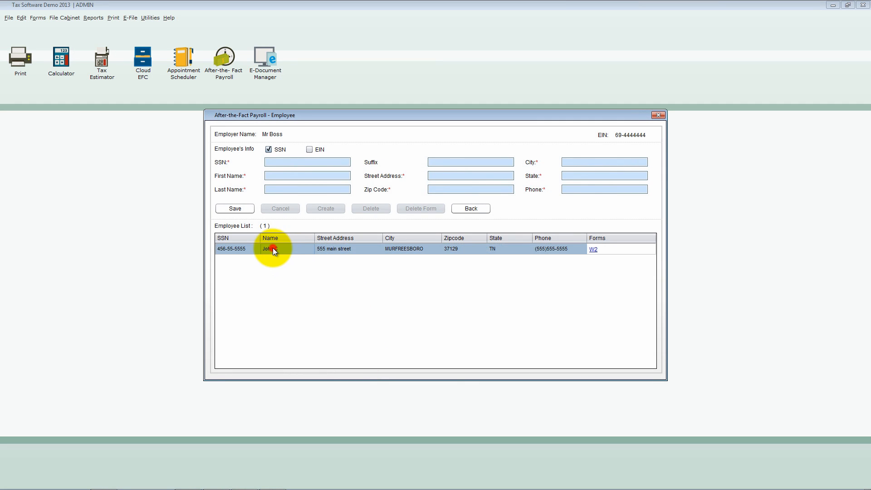
pyautogui.click(333, 208)
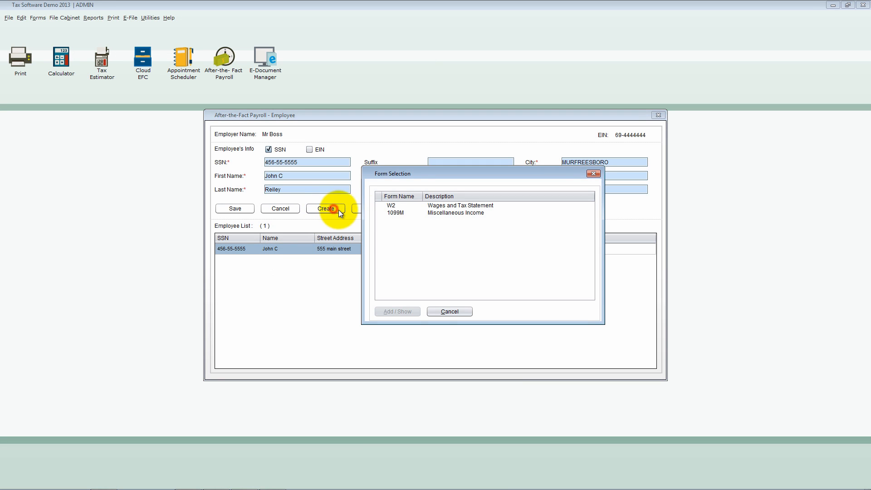
pyautogui.click(407, 213)
pyautogui.click(401, 312)
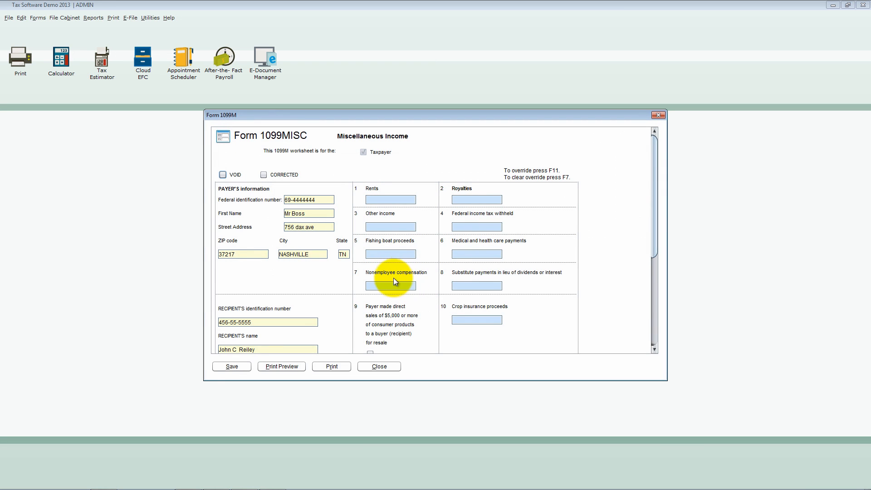
pyautogui.click(394, 285)
pyautogui.write('500')
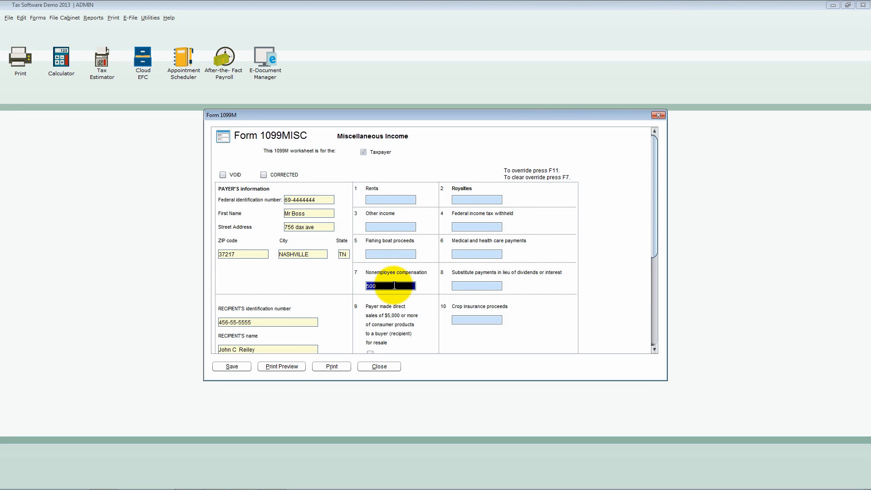
pyautogui.press('Tab')
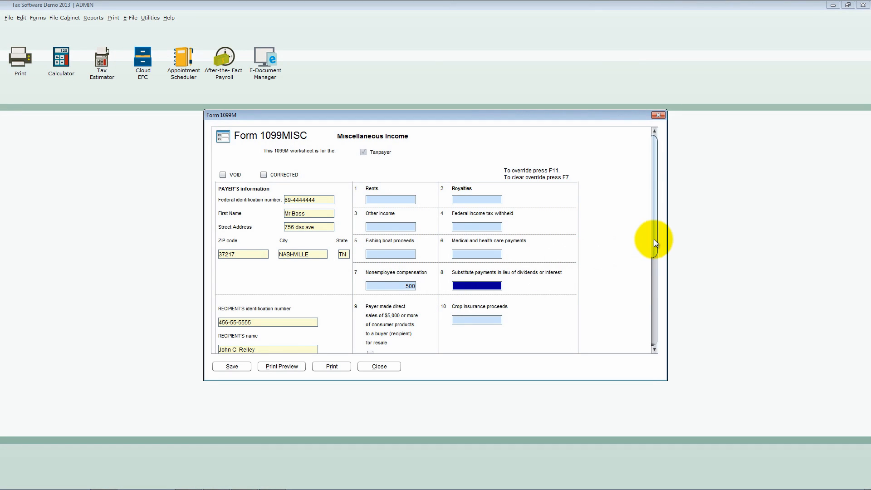
# - Clear the recipient's name on the 1099-MISC and re-enter the recipient's full name
pyautogui.moveTo(654, 238); pyautogui.dragTo(651, 292)
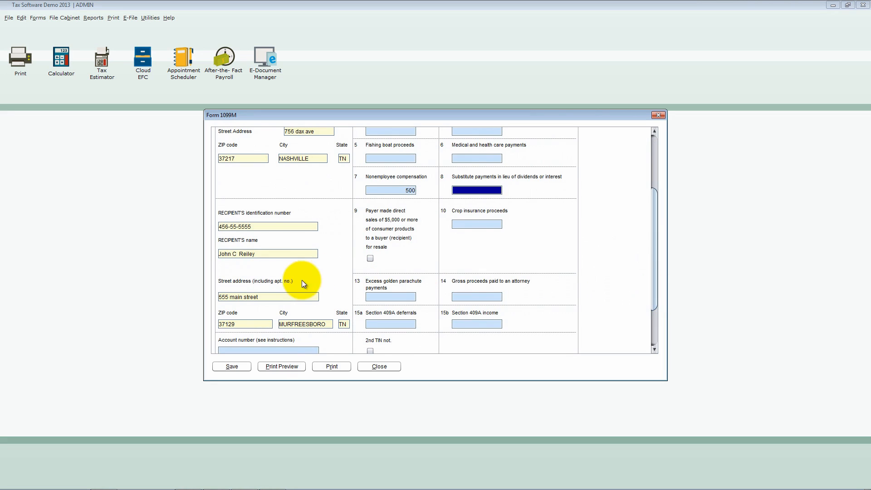
pyautogui.click(286, 253)
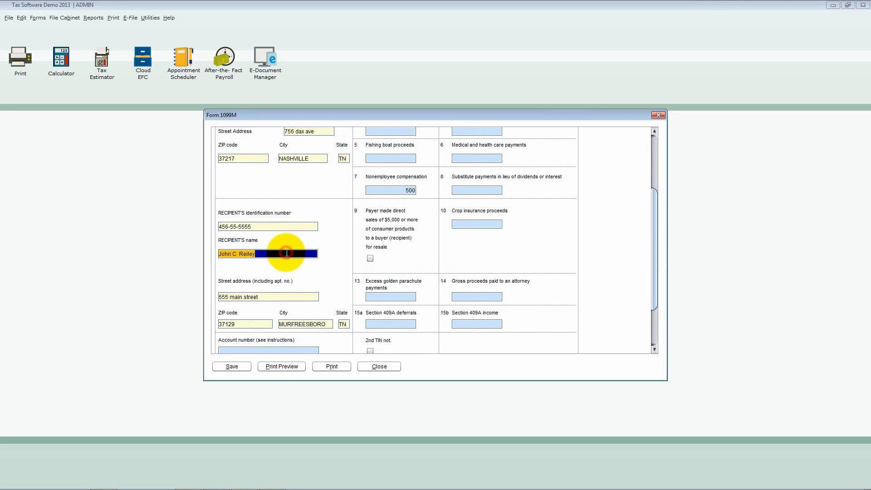
pyautogui.click(290, 296)
pyautogui.click(291, 252)
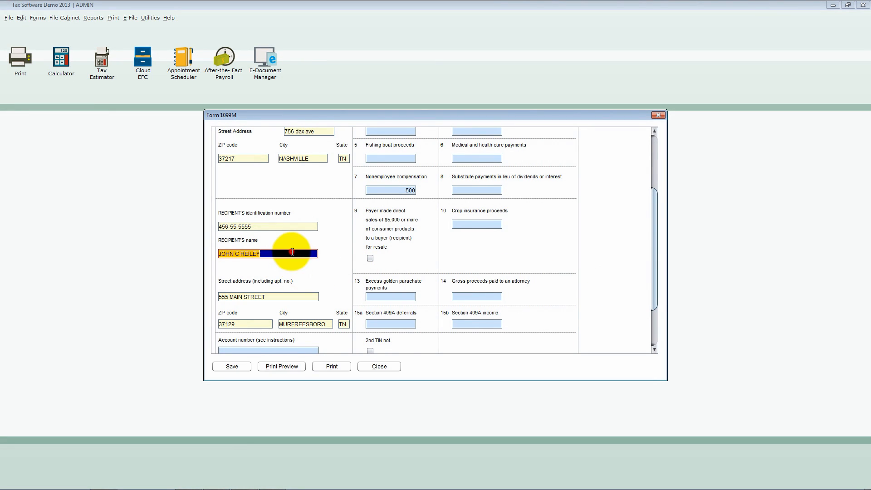
pyautogui.press('Delete')
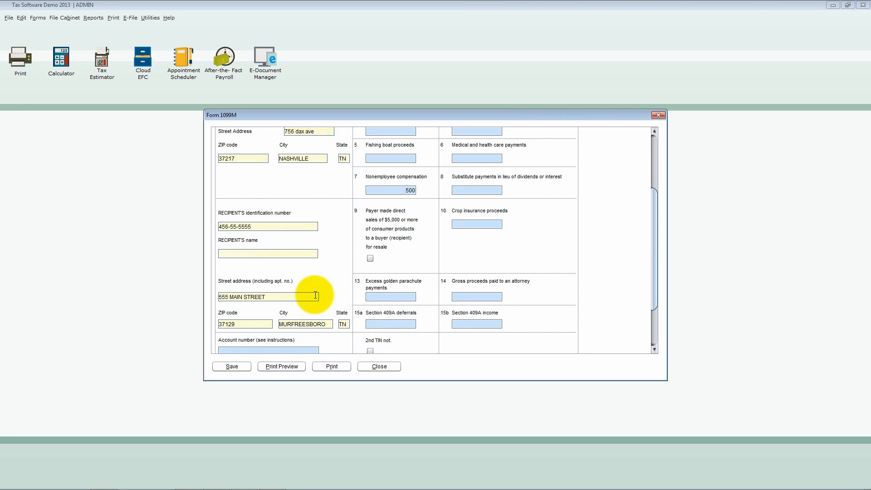
pyautogui.click(309, 255)
pyautogui.press('Tab')
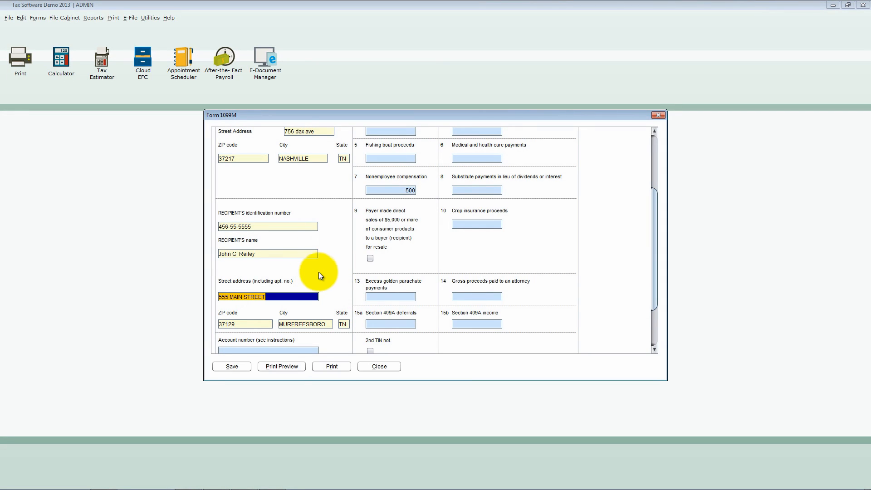
# - Save and close the 1099-MISC form, and return to the employer list
pyautogui.click(245, 365)
pyautogui.click(366, 365)
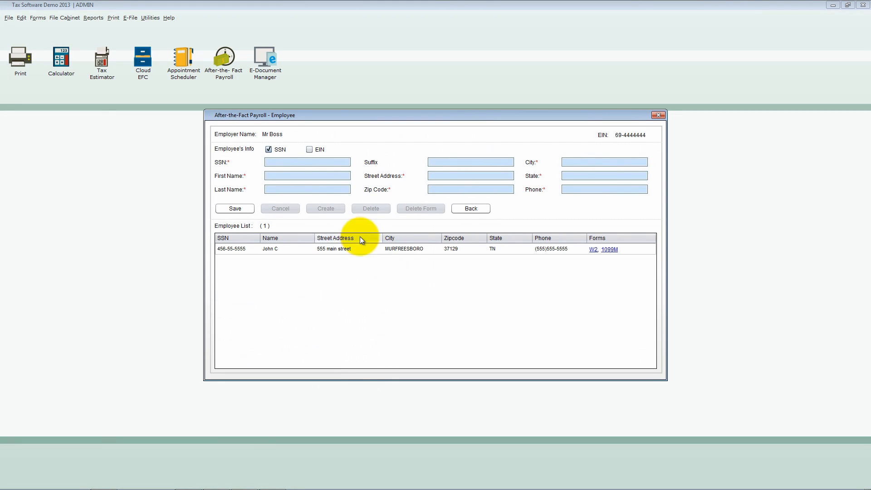
pyautogui.click(471, 209)
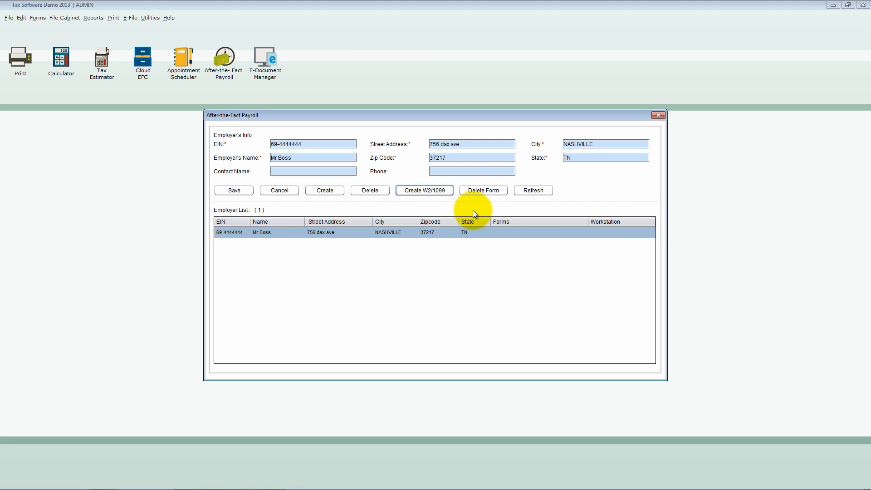
# - Load the employer's record and create a W3 Transmittal of Wage and Tax Statements form for it
pyautogui.click(243, 233)
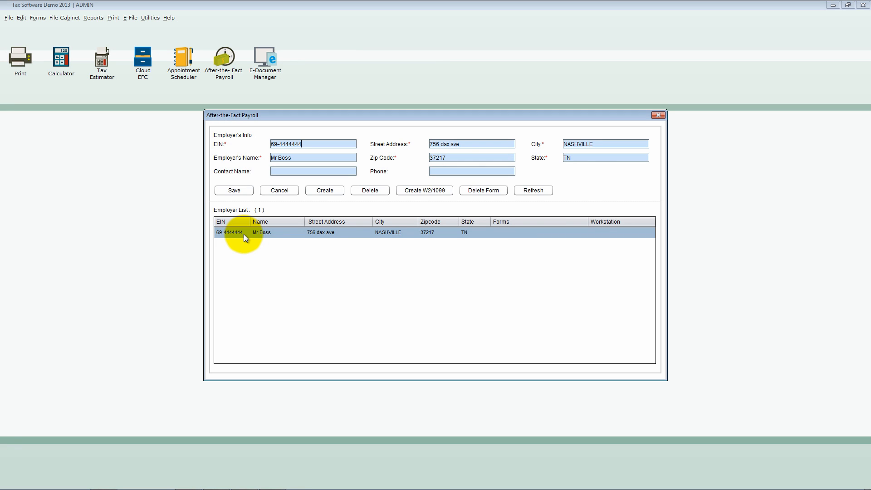
pyautogui.click(332, 190)
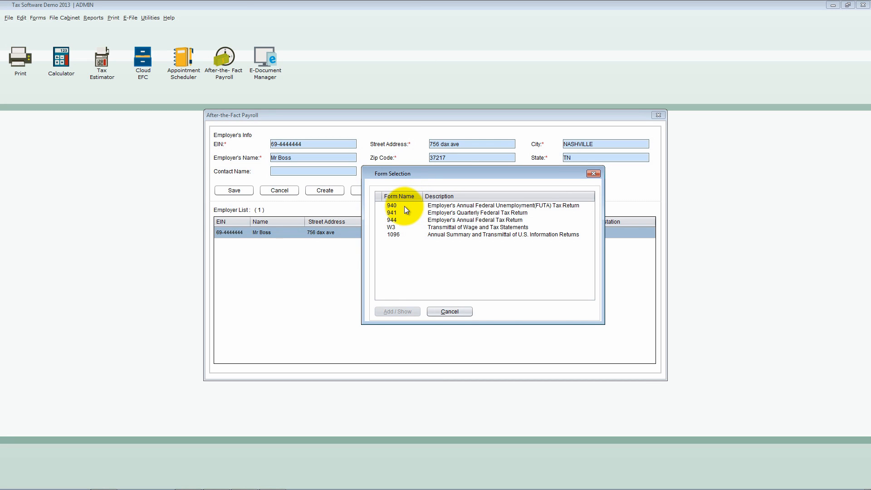
pyautogui.doubleClick(396, 228)
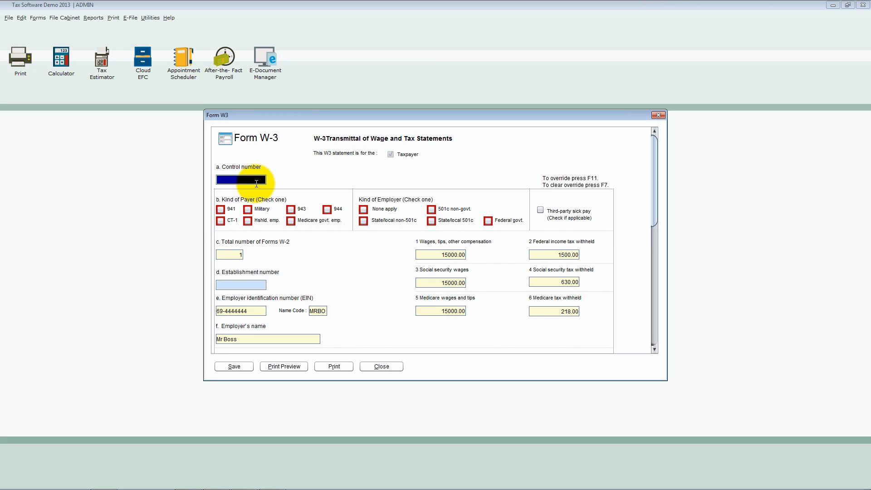
# - Set the W-3 control number to 1, the kind of payer to CT-1 and the kind of employer to None apply
pyautogui.write('1')
pyautogui.press('Tab')
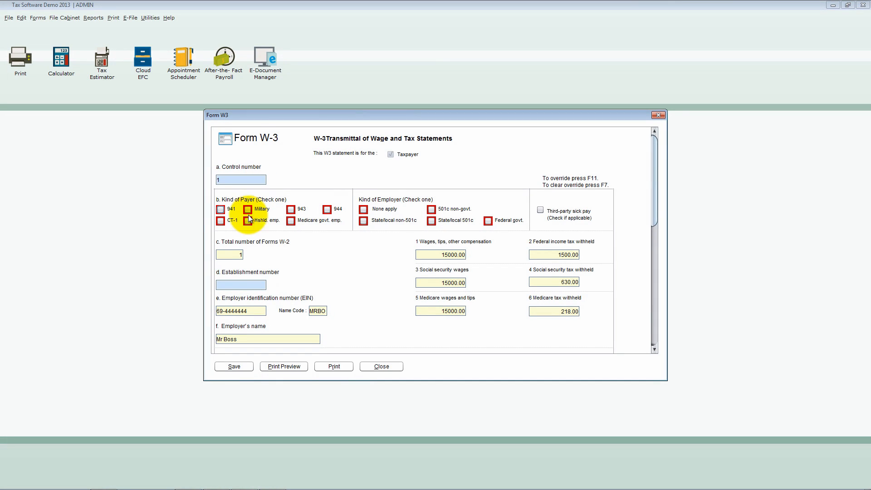
pyautogui.click(221, 221)
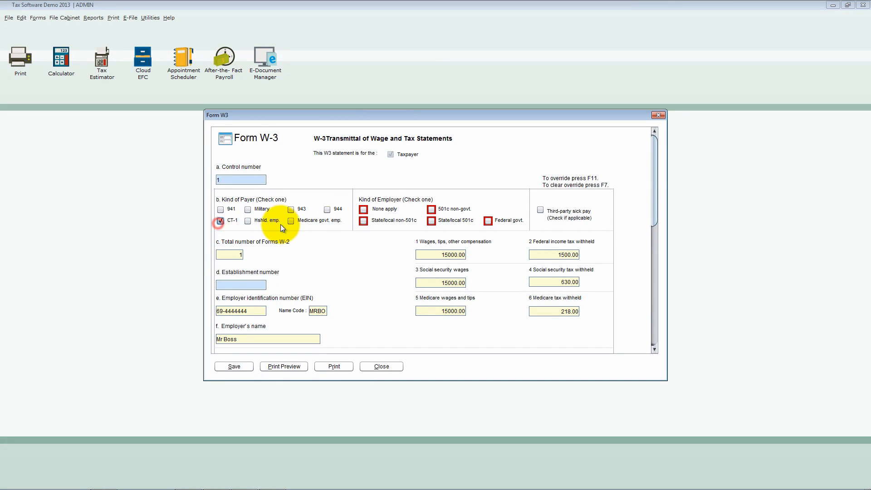
pyautogui.click(363, 212)
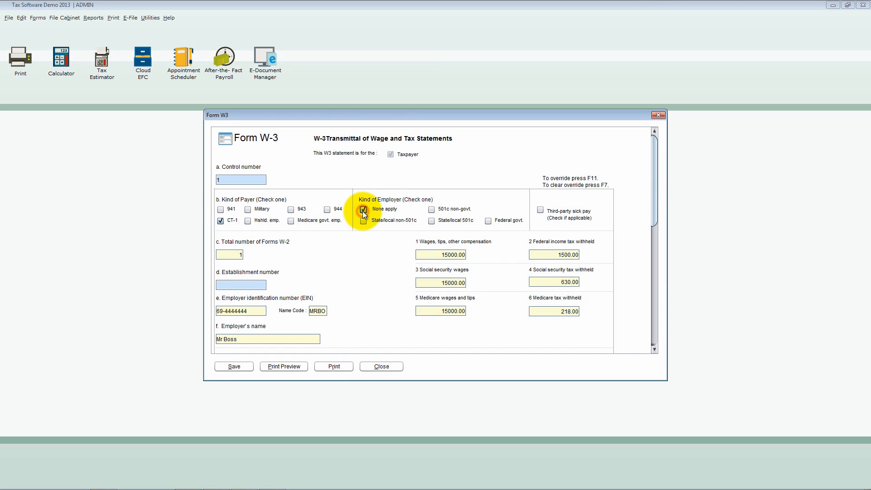
pyautogui.click(401, 256)
# - Save the W-3 form and close it
pyautogui.moveTo(656, 202); pyautogui.dragTo(657, 266)
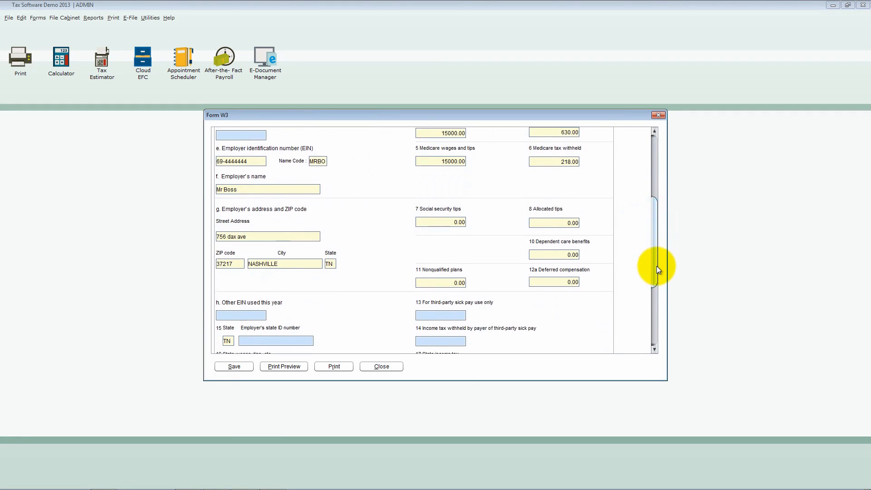
pyautogui.click(239, 366)
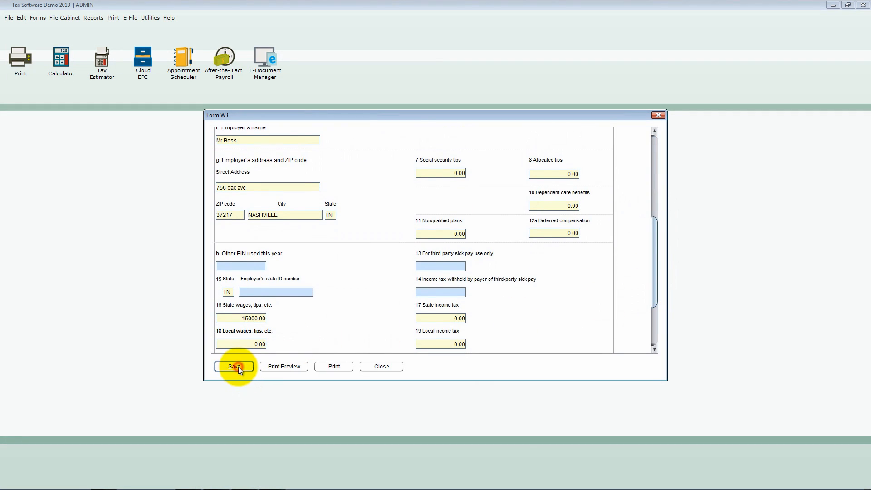
pyautogui.click(388, 365)
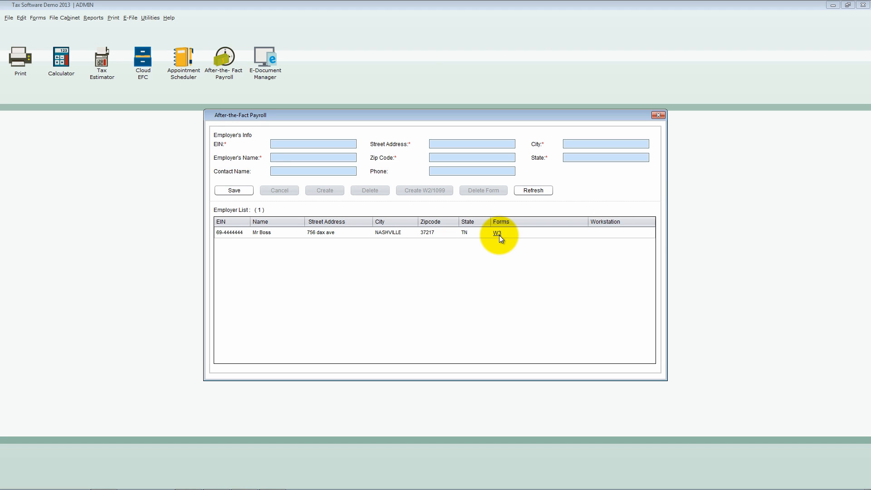
pyautogui.click(274, 235)
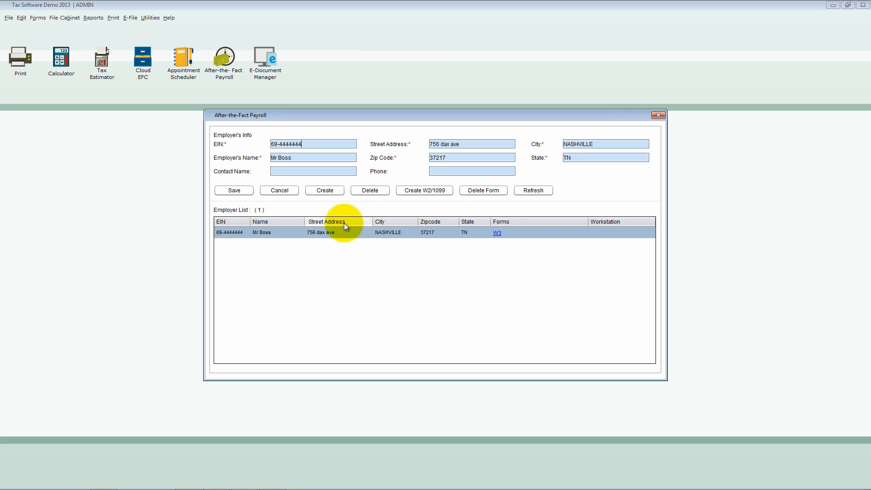
pyautogui.click(382, 192)
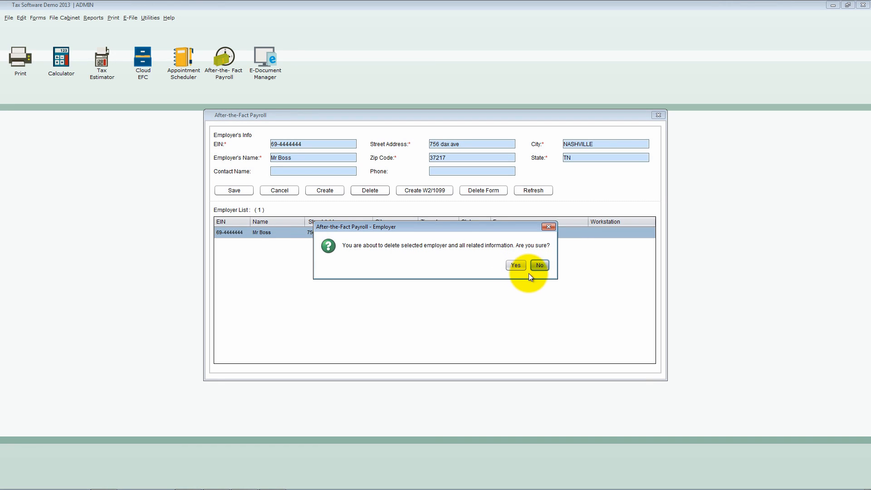
pyautogui.click(539, 265)
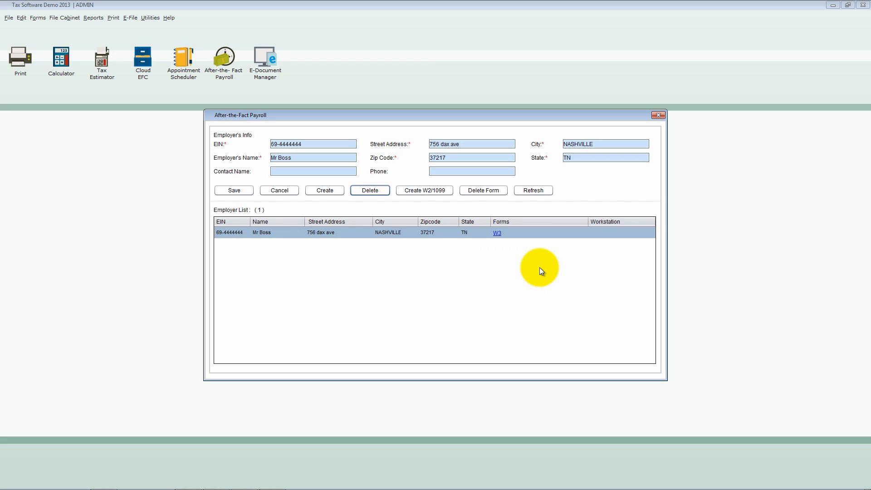
# - Delete the W3 Transmittal of Wage and Tax Statements form from the employer's record and confirm the deletion
pyautogui.click(344, 235)
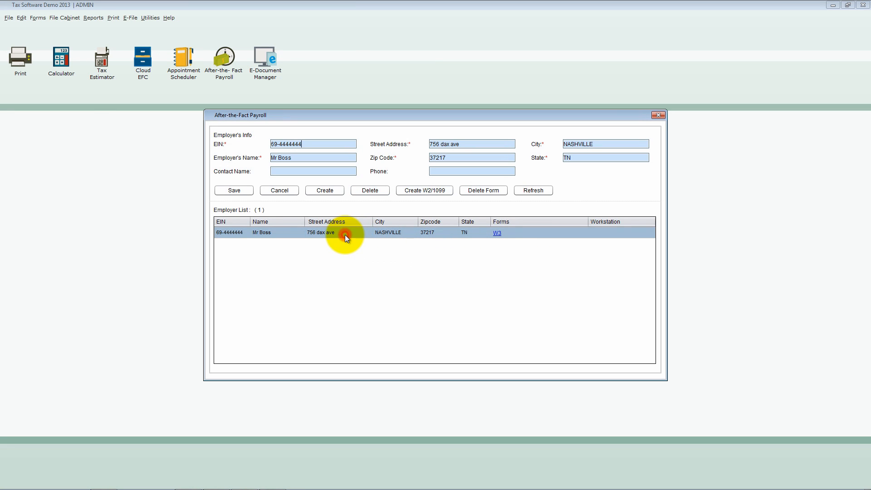
pyautogui.click(496, 233)
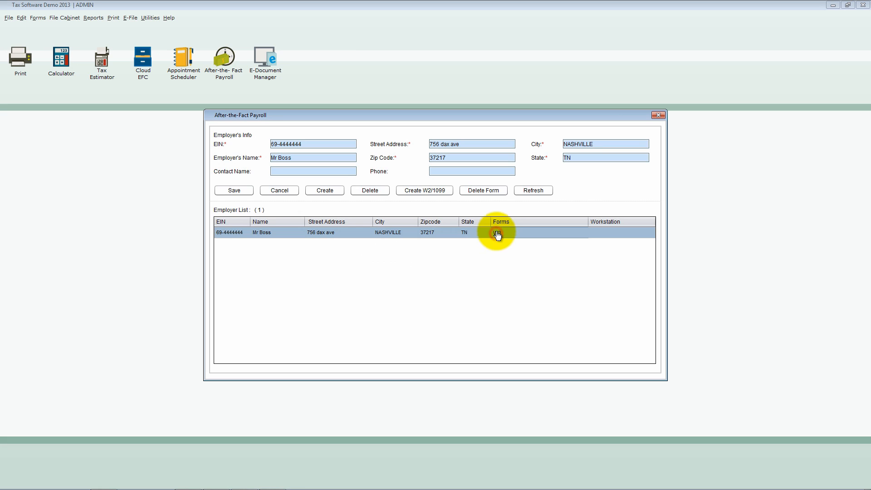
pyautogui.click(490, 193)
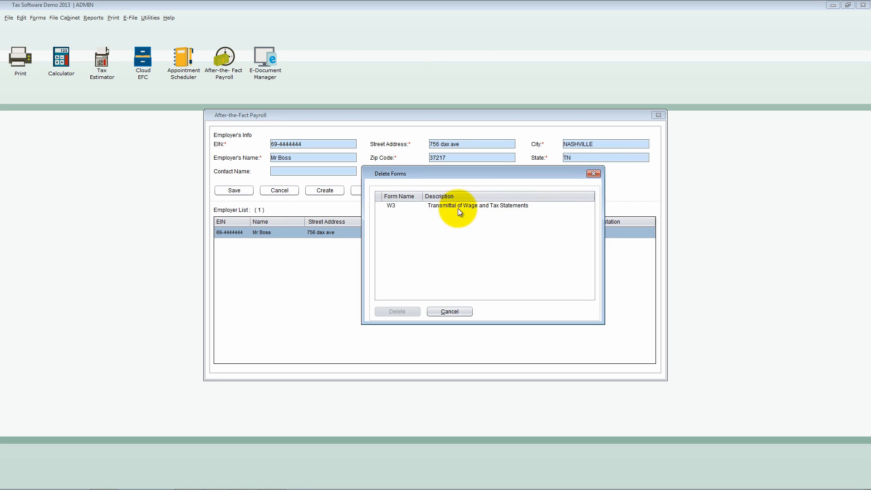
pyautogui.click(412, 212)
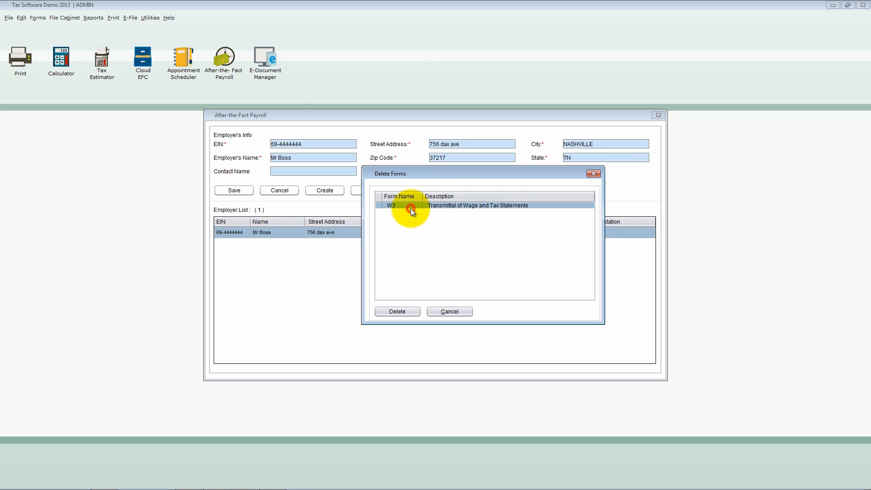
pyautogui.click(397, 311)
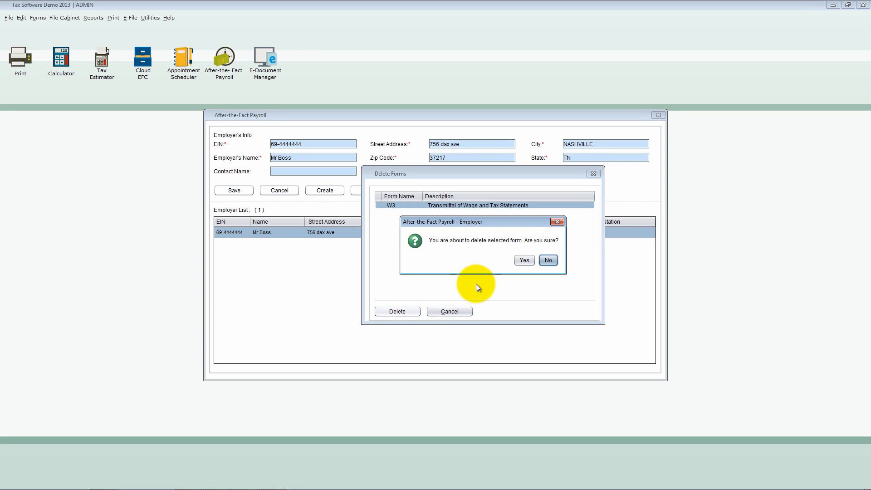
pyautogui.click(527, 262)
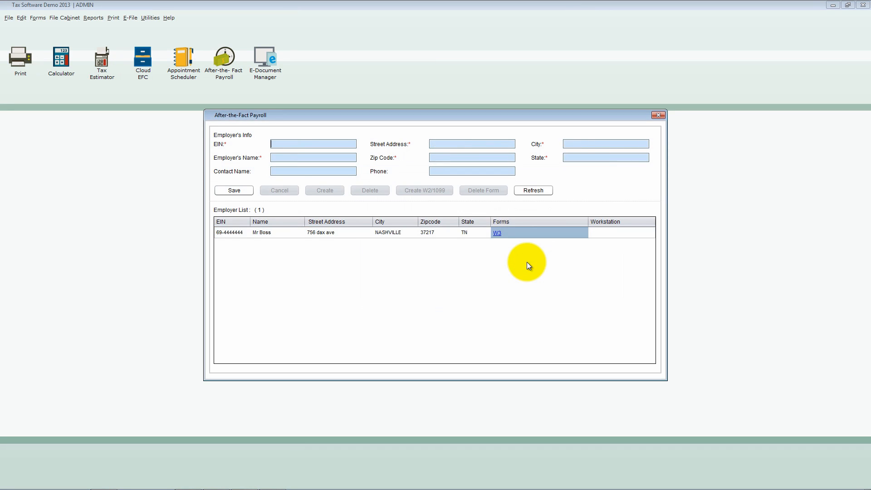
# - Load the listed employer's record into the employer details and close After-the-Fact Payroll
pyautogui.click(270, 235)
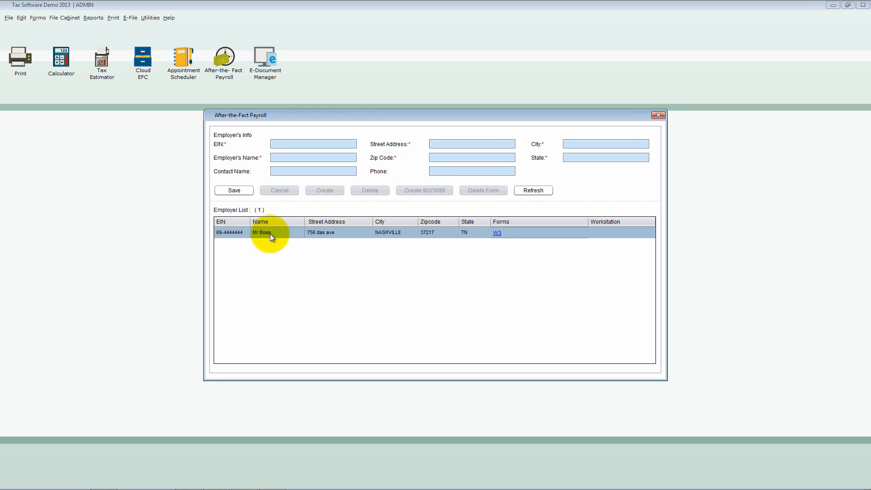
pyautogui.doubleClick(270, 233)
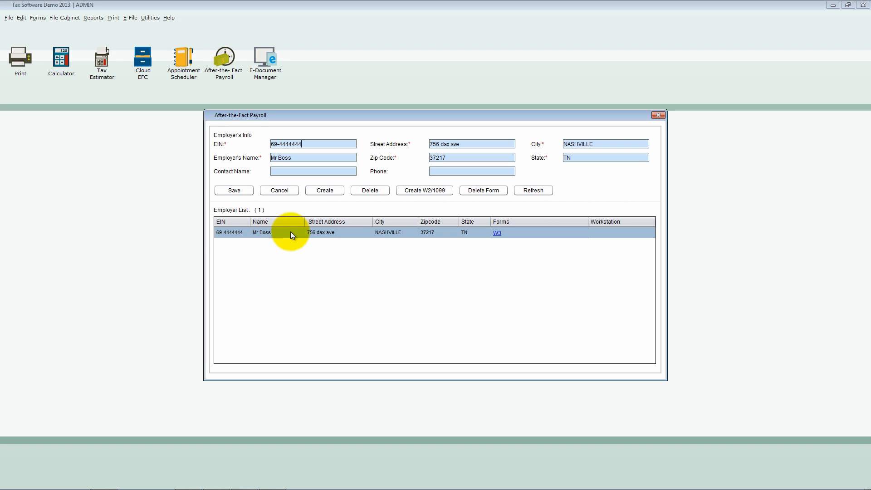
pyautogui.click(658, 116)
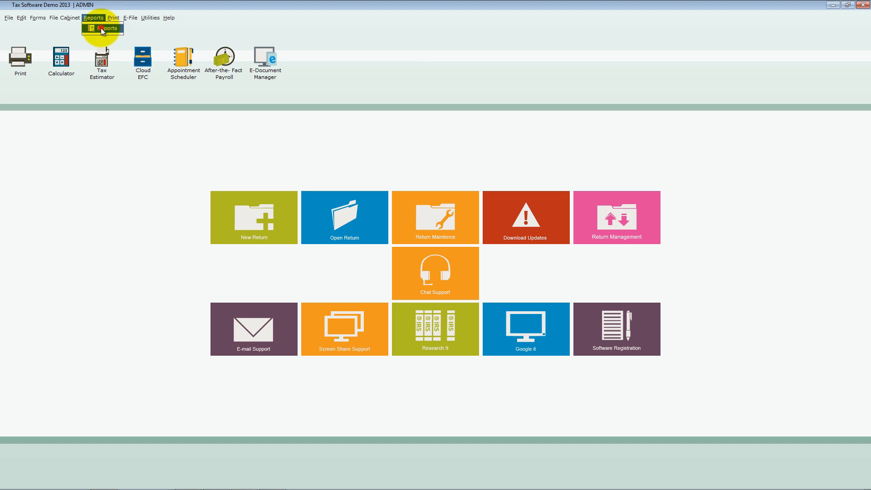
# - Open the Reports window and select the Return Status report among the client reports
pyautogui.click(101, 28)
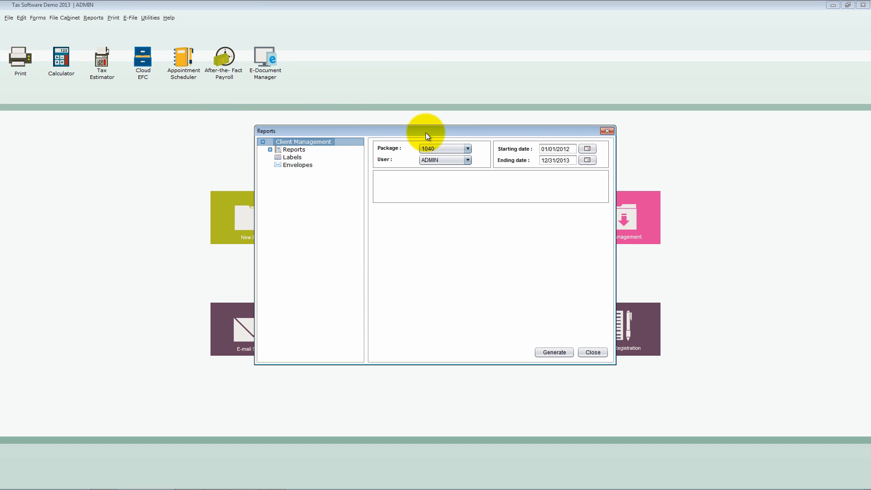
pyautogui.moveTo(425, 130); pyautogui.dragTo(412, 127)
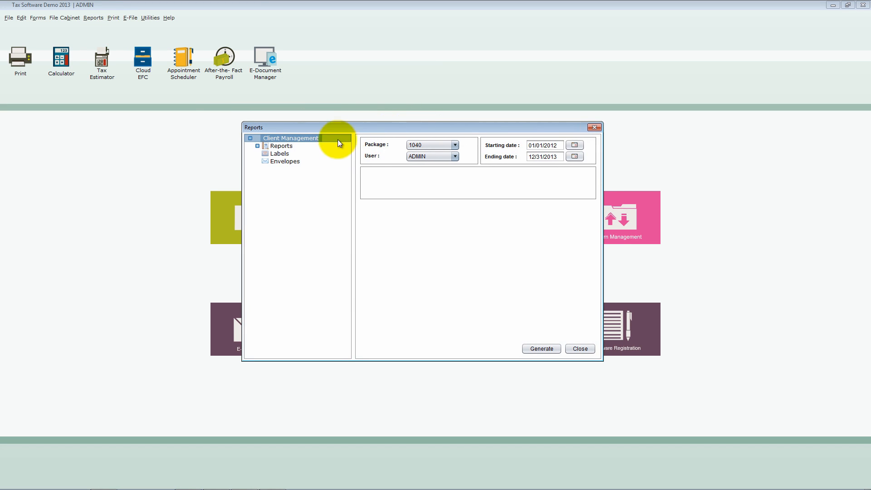
pyautogui.click(257, 146)
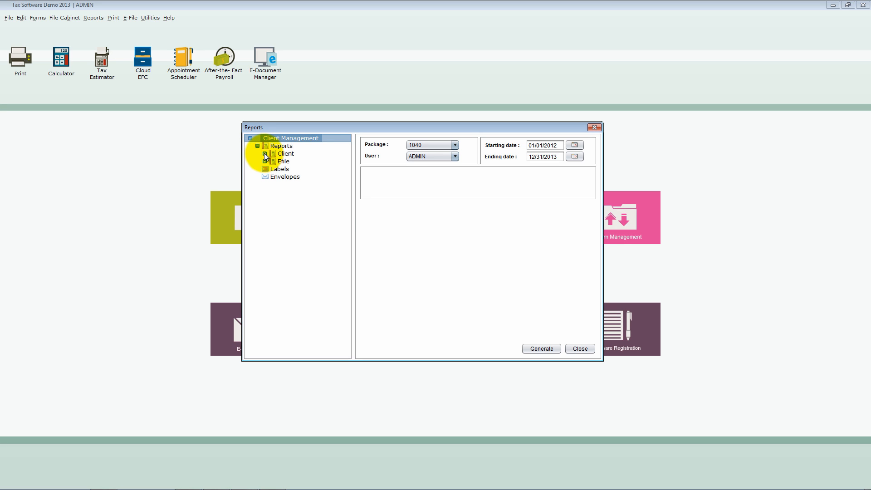
pyautogui.click(265, 154)
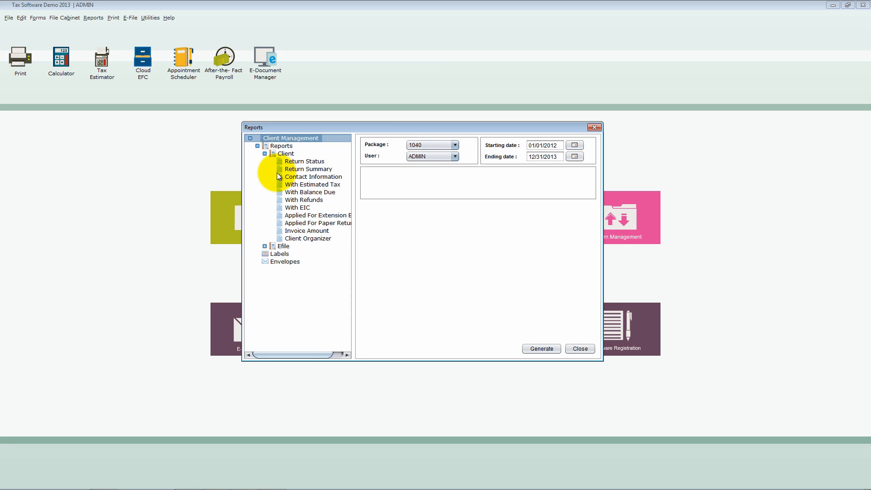
pyautogui.click(303, 162)
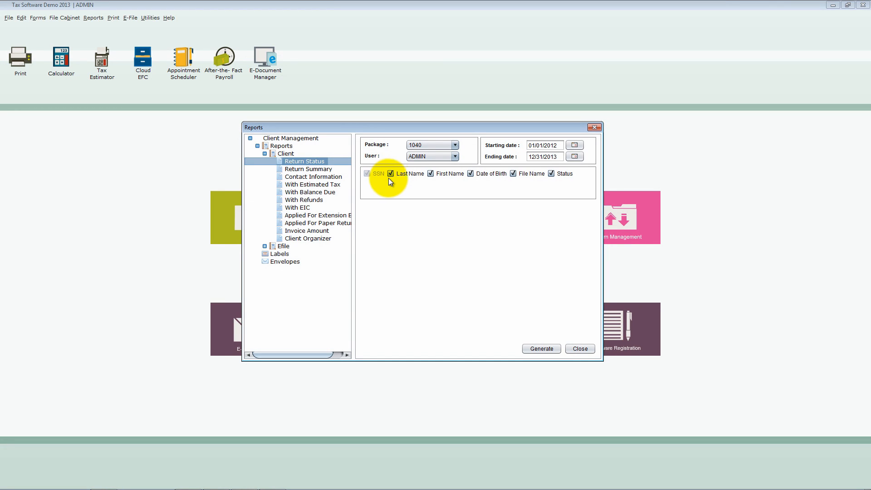
# - Generate the Return Status report with all columns included, view its record in the print-ready PDF and close the PDF
pyautogui.click(430, 174)
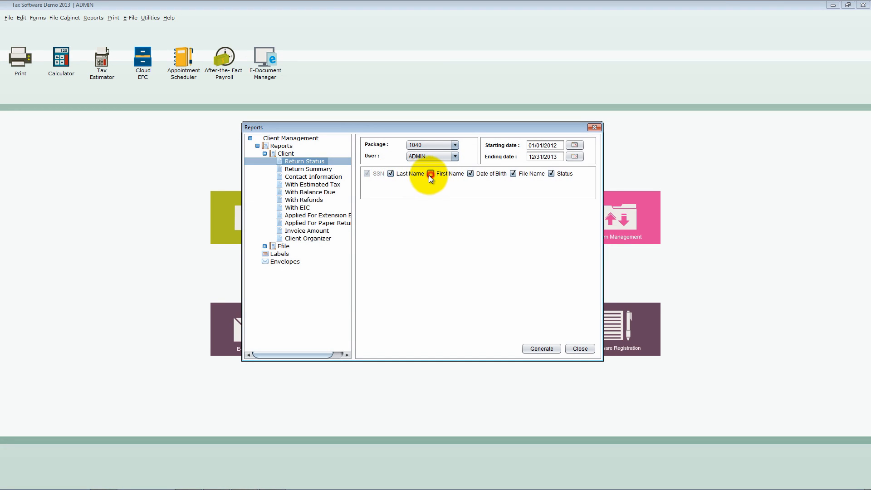
pyautogui.click(391, 175)
pyautogui.click(544, 348)
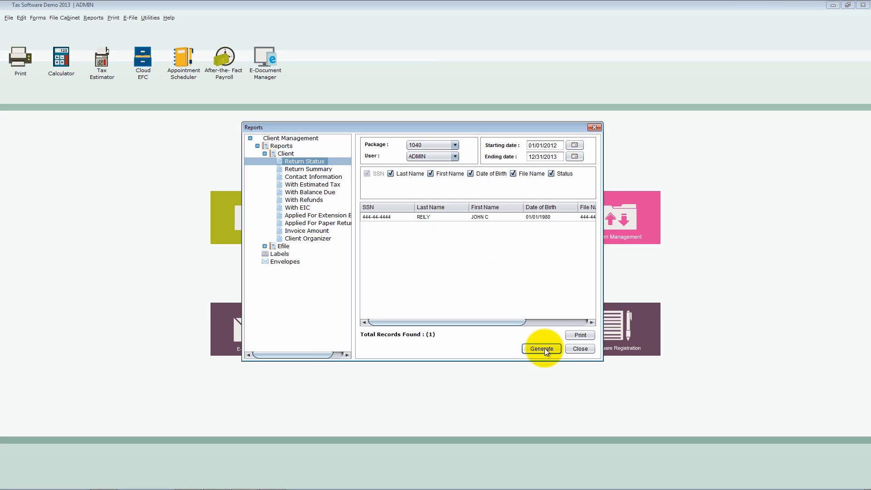
pyautogui.click(407, 220)
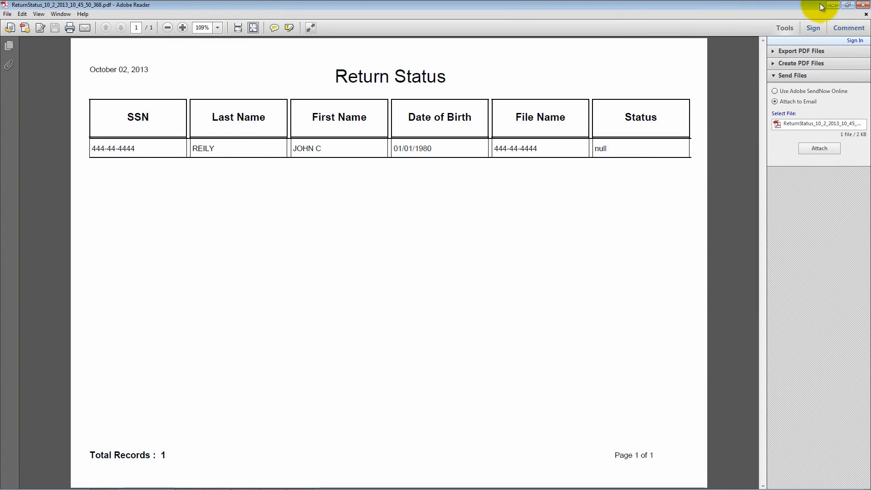
pyautogui.click(862, 6)
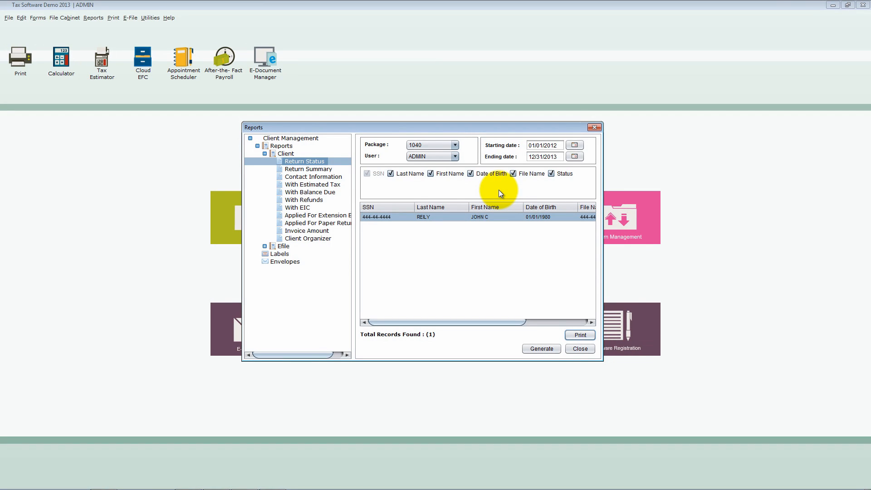
# - Examine the package and user choices available for filtering the report, and close the Reports window
pyautogui.click(455, 144)
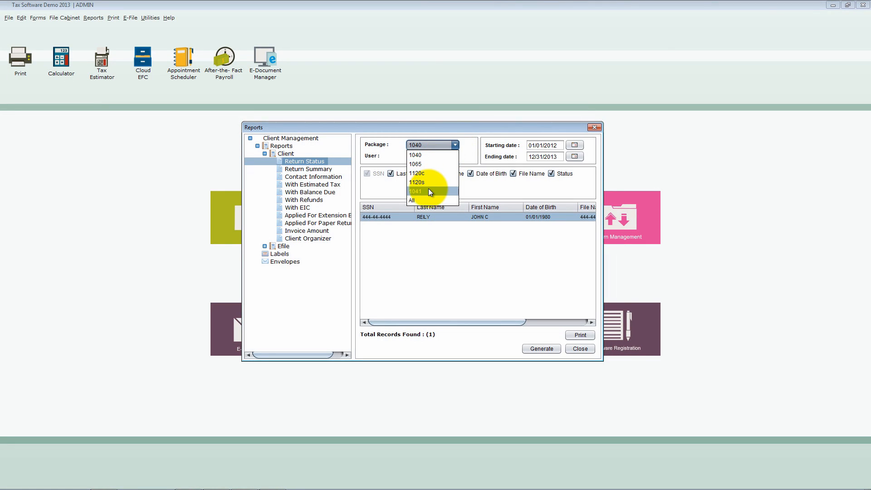
pyautogui.click(456, 145)
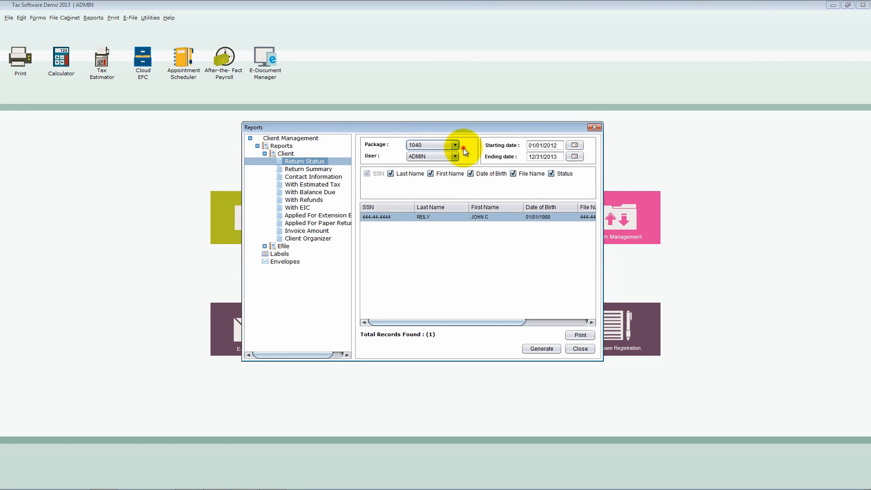
pyautogui.click(456, 158)
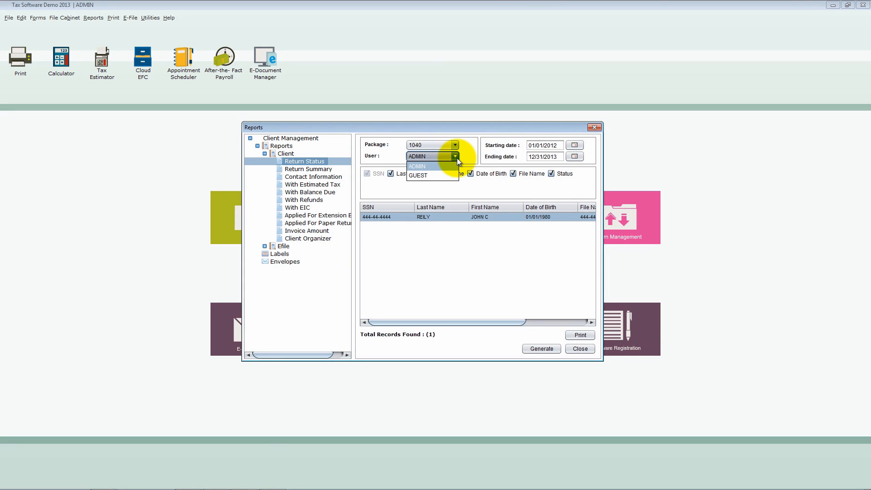
pyautogui.click(456, 158)
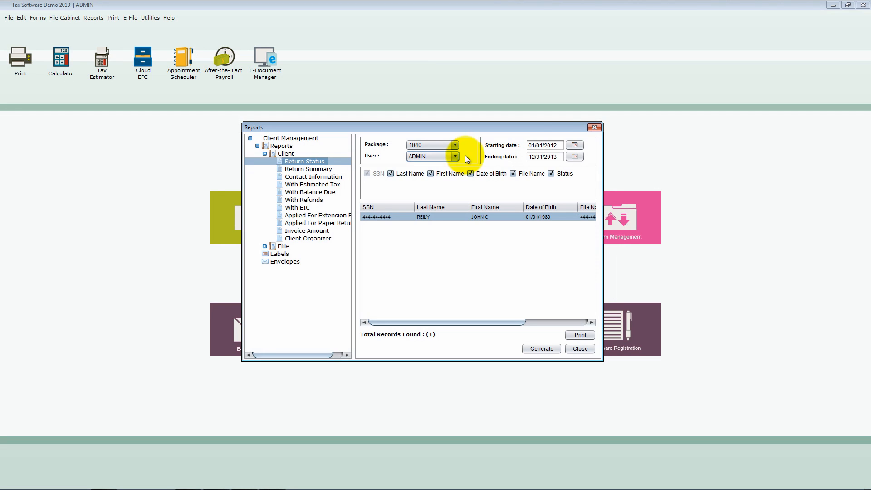
pyautogui.click(590, 128)
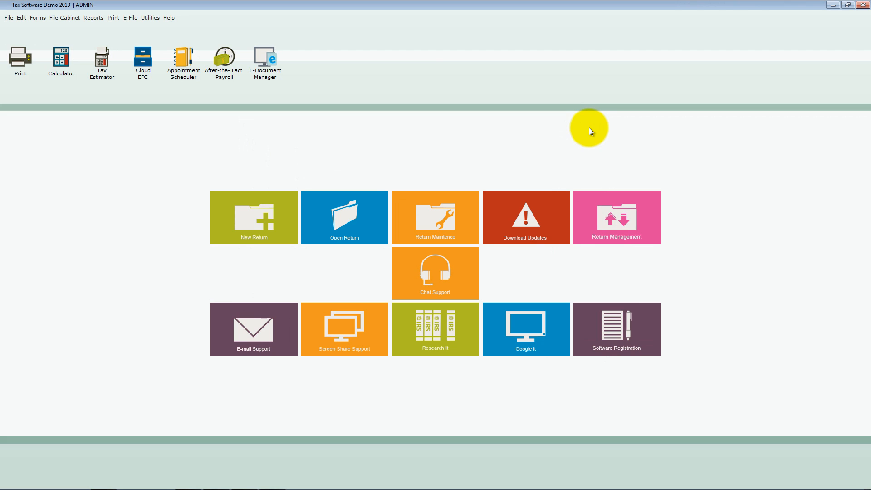